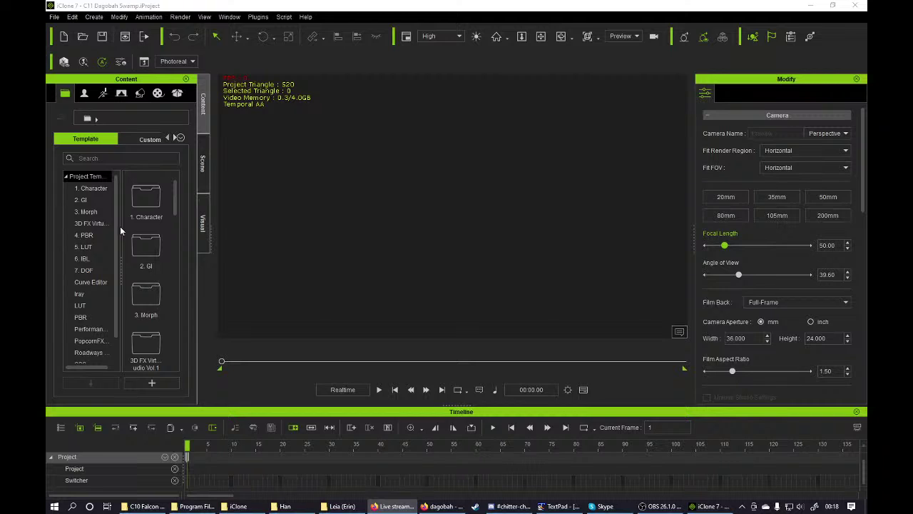
- Add the Mesh_HighLands_G prop from the Rocky Hills terrain set templates to the scene
click(140, 95)
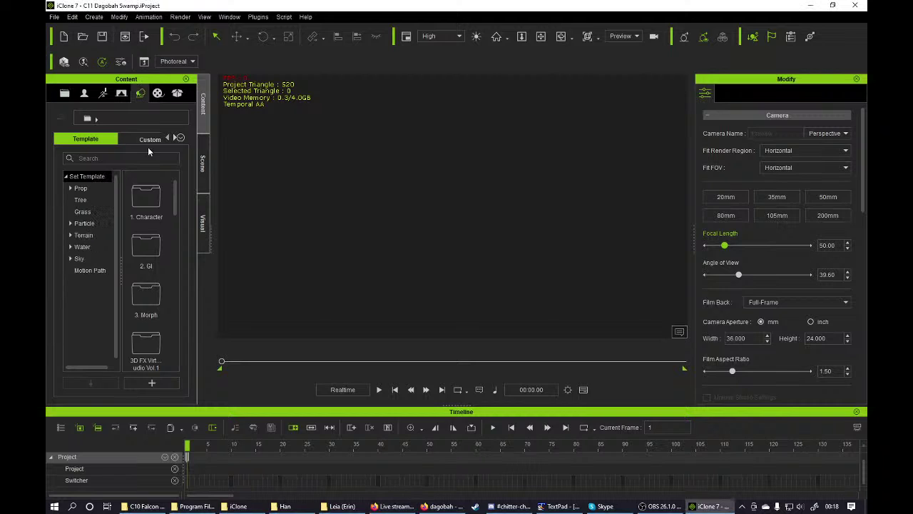
click(135, 140)
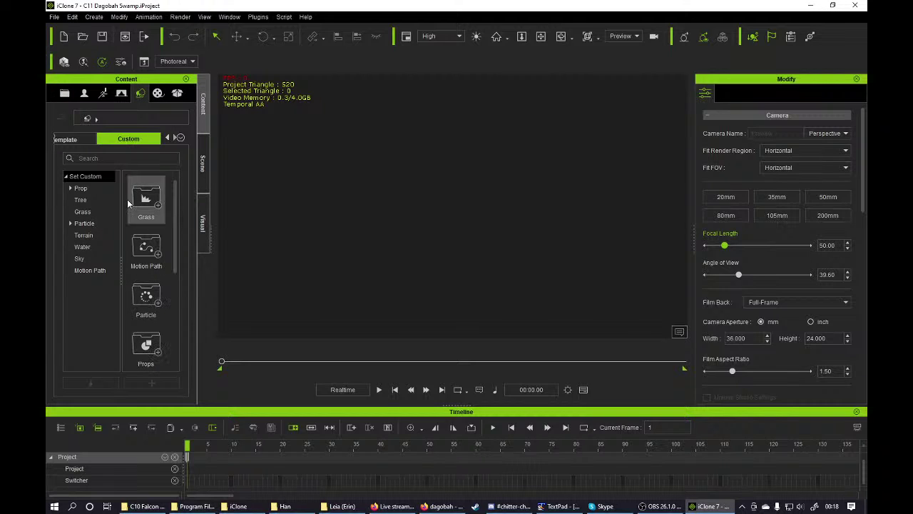
click(70, 139)
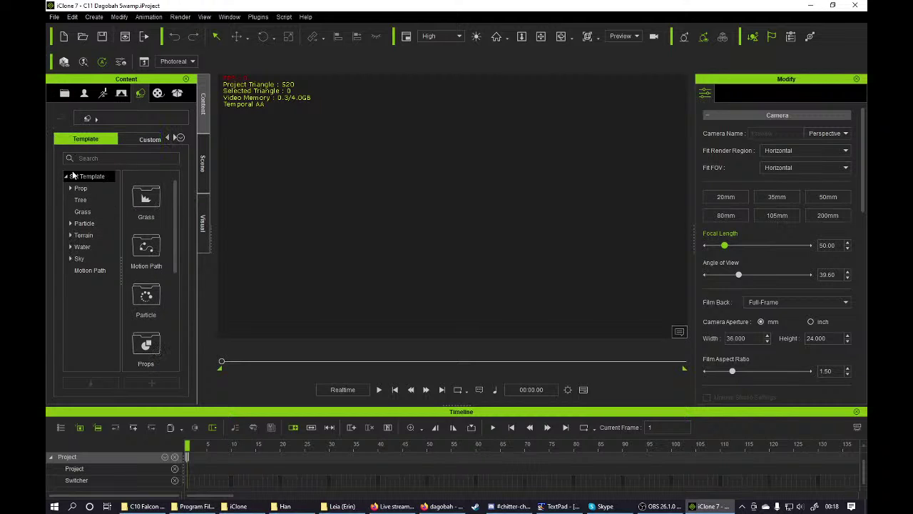
click(71, 188)
scroll(93, 219, down, 2)
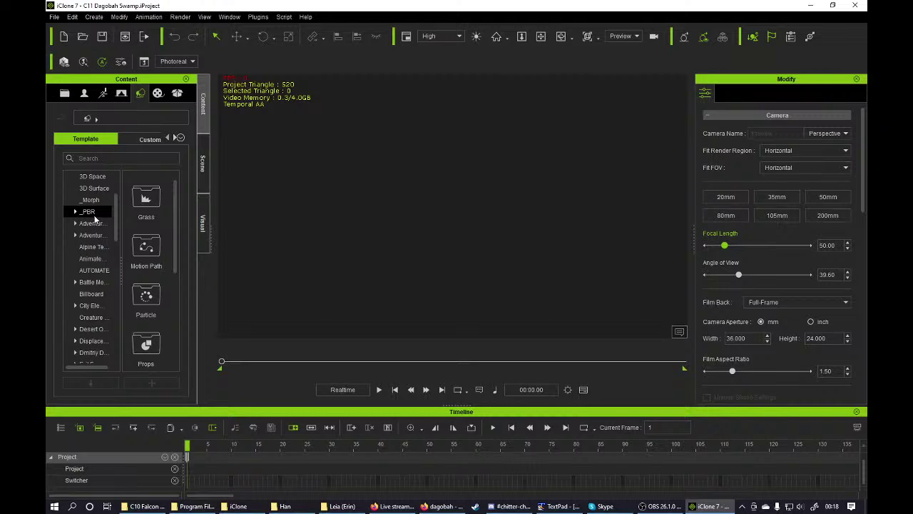
scroll(117, 245, down, 3)
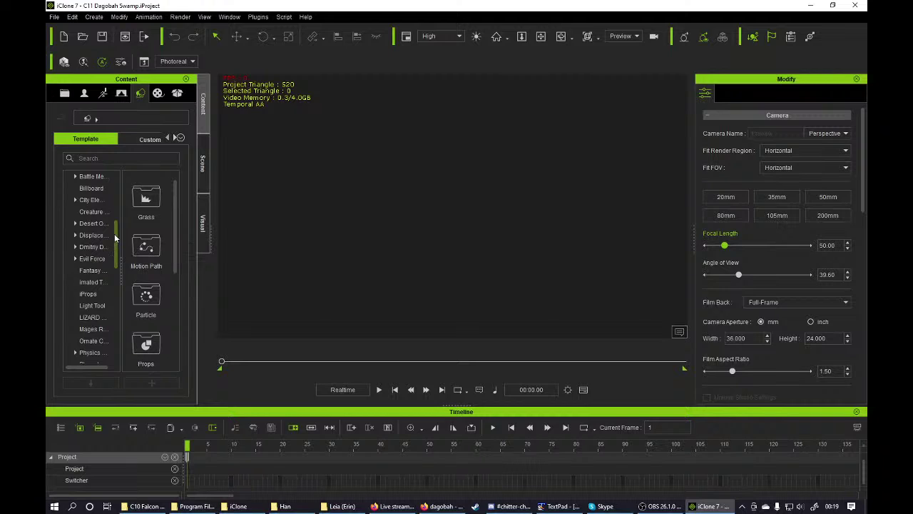
drag(114, 239, 117, 283)
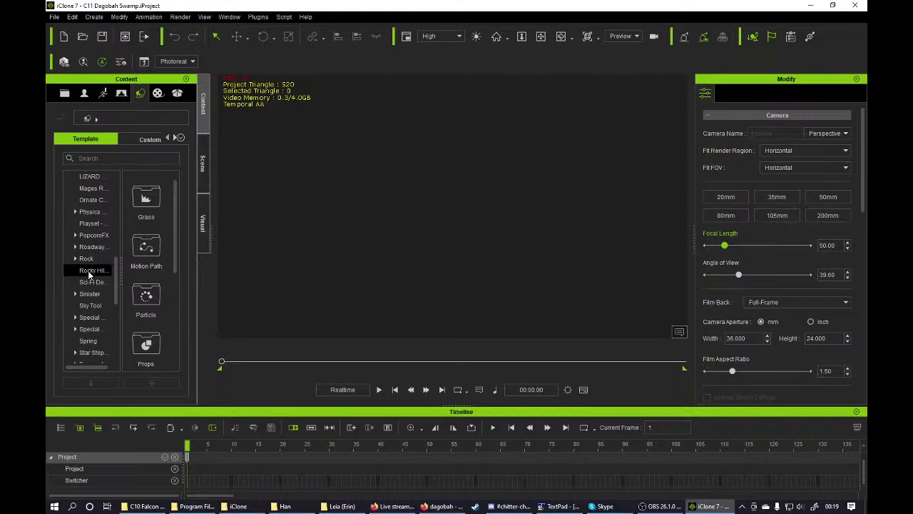
click(90, 270)
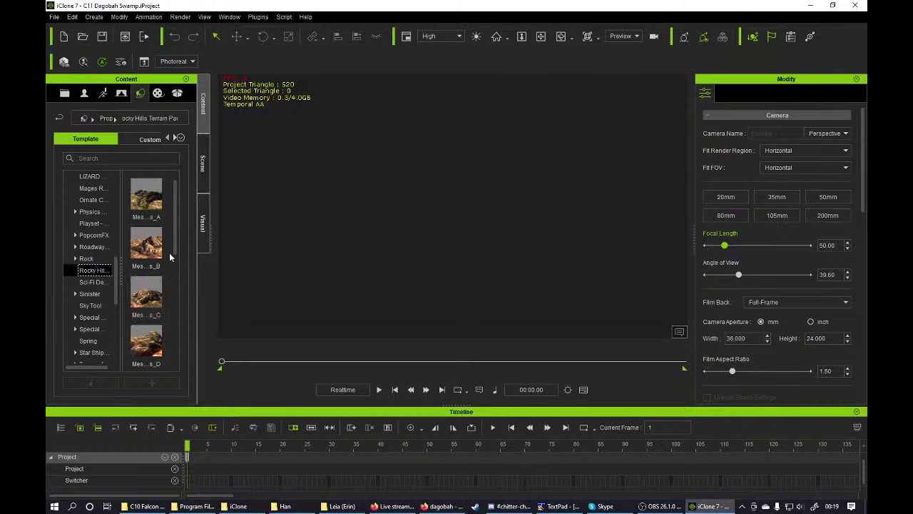
drag(178, 238, 175, 298)
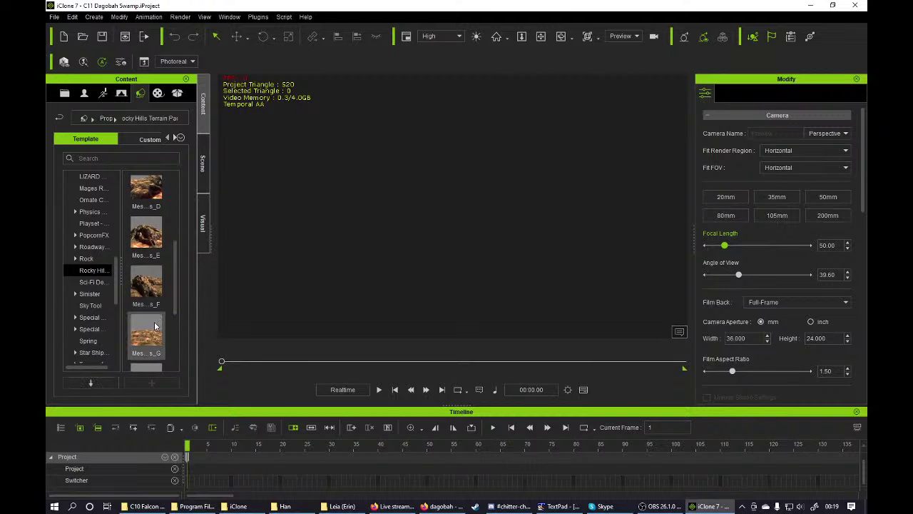
drag(146, 330, 350, 271)
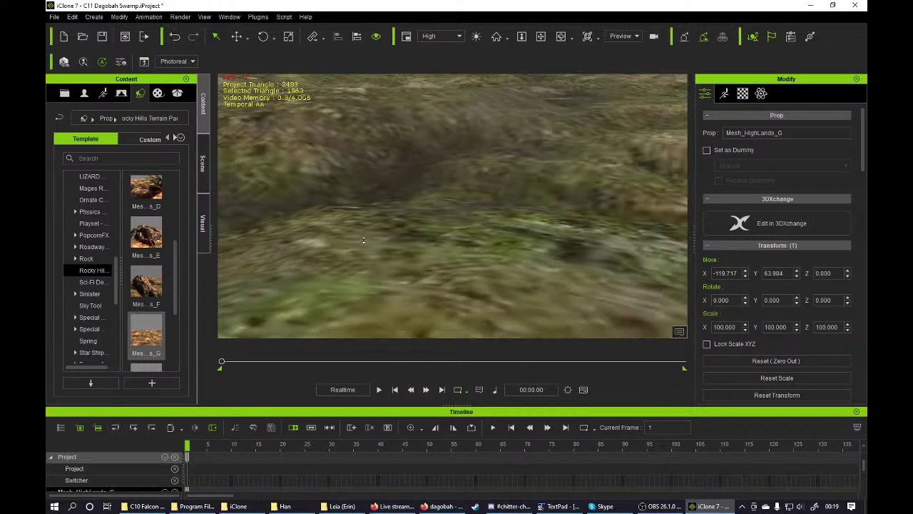
scroll(363, 241, down, 10)
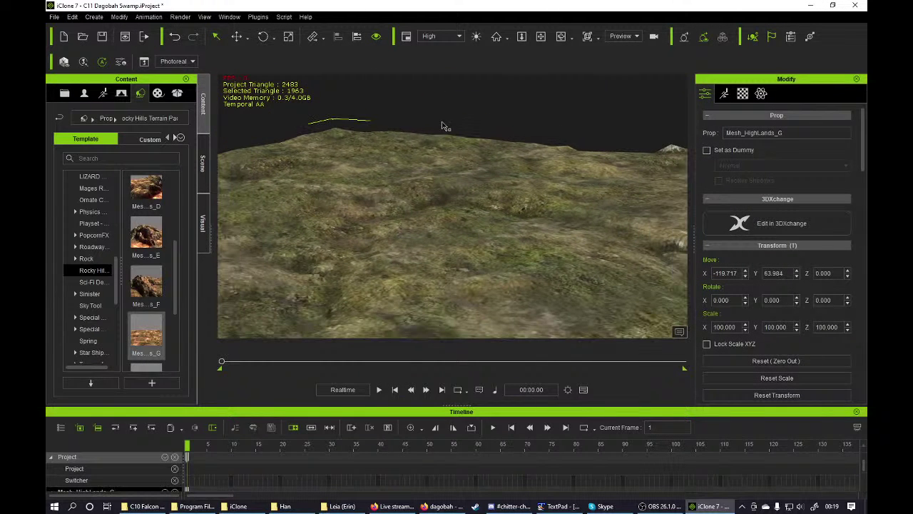
click(561, 36)
drag(561, 150, 304, 124)
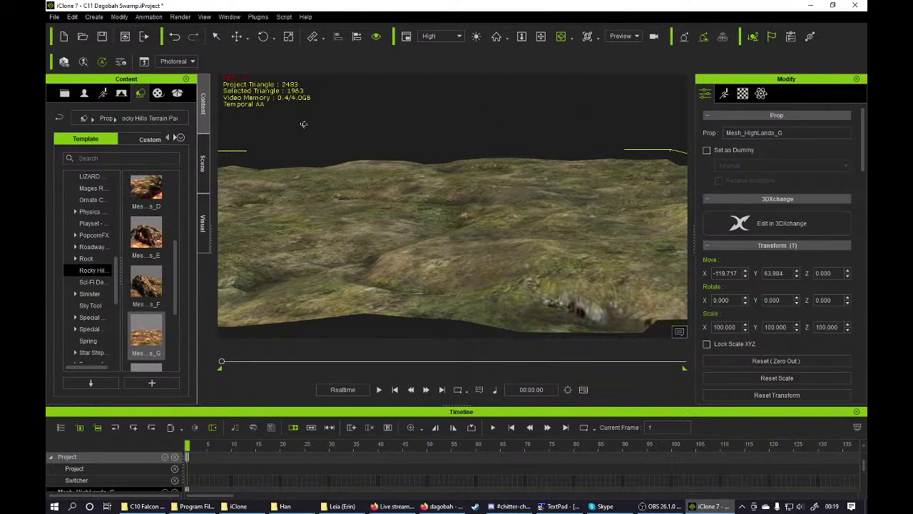
- Check the scene's prop list, browse the Substance PBR material categories, and examine the terrain's surface and edges
click(203, 161)
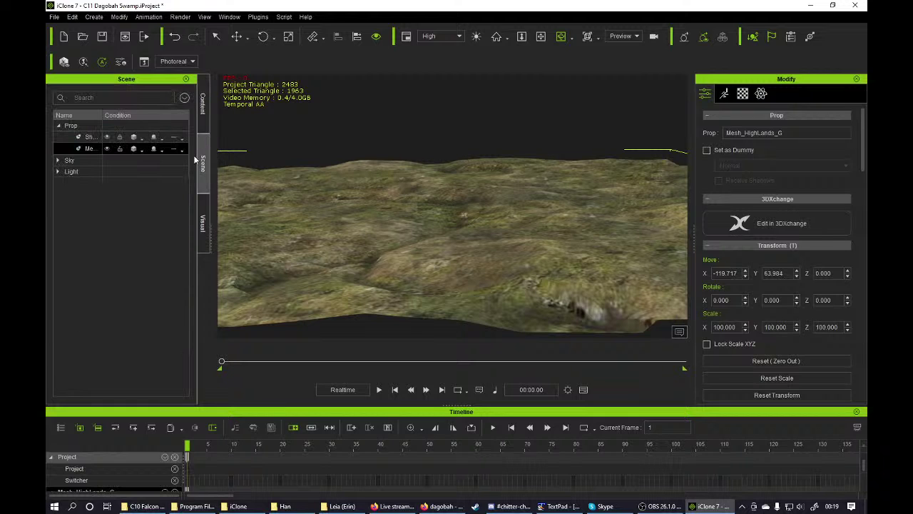
click(201, 118)
click(158, 93)
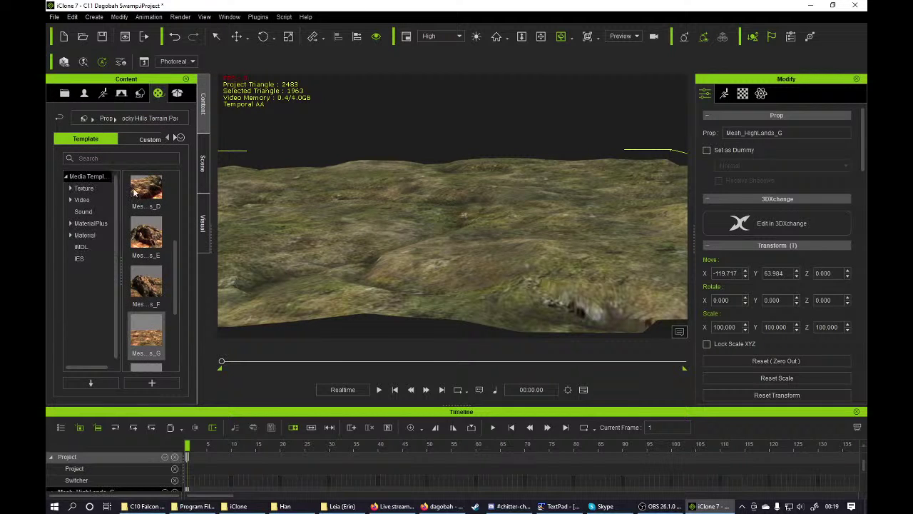
click(70, 235)
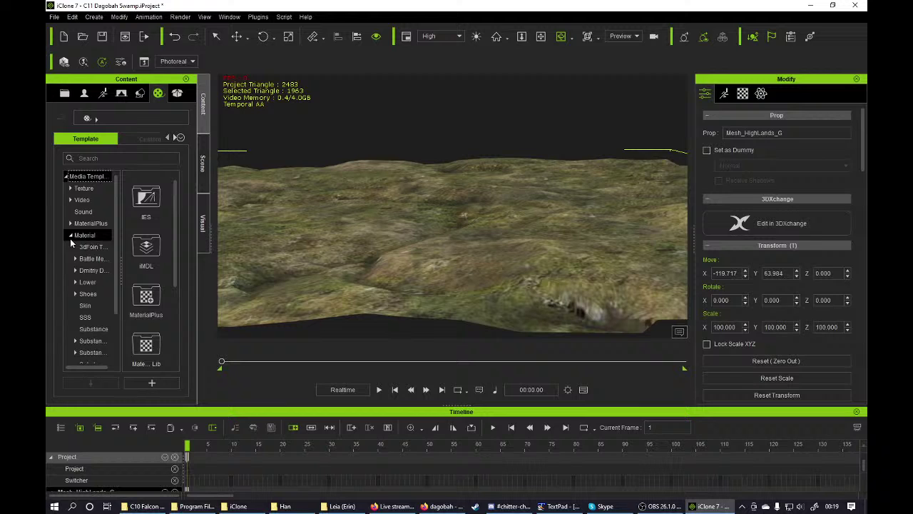
scroll(102, 285, down, 3)
click(77, 282)
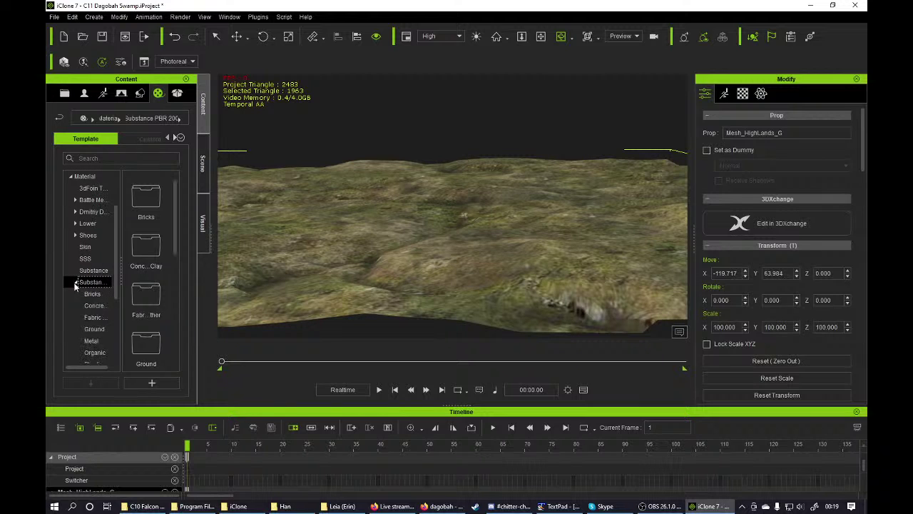
click(75, 283)
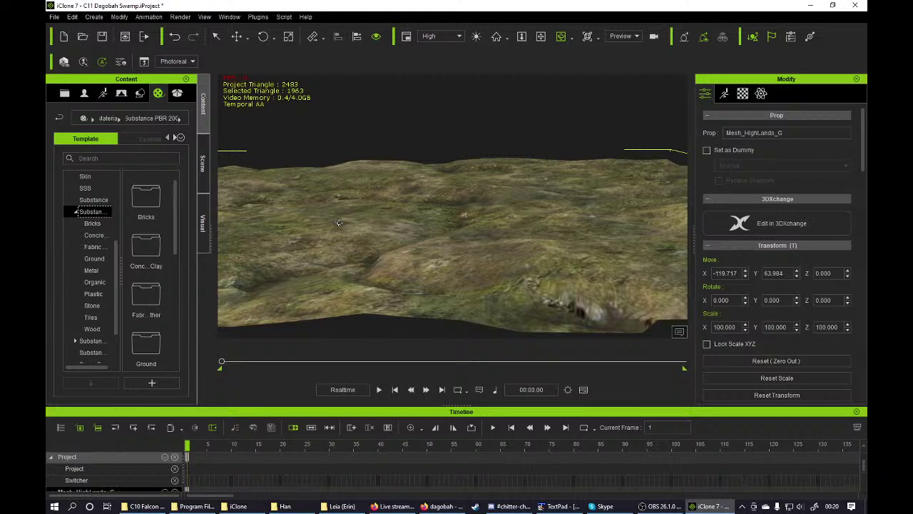
click(479, 212)
right_drag(479, 211, 460, 181)
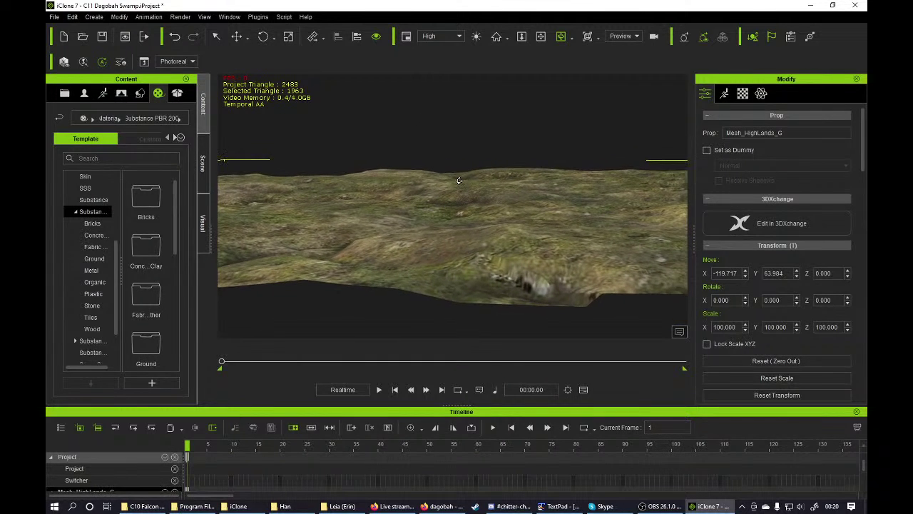
click(540, 37)
drag(469, 138, 468, 155)
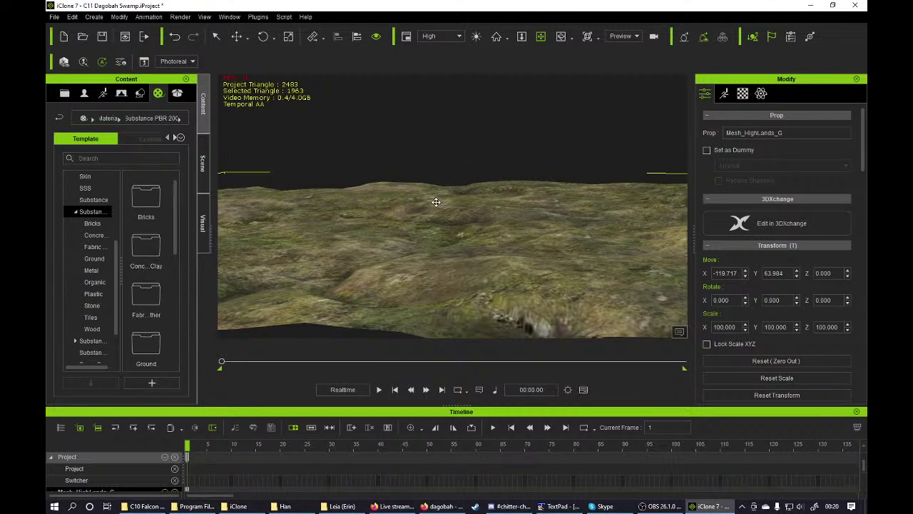
drag(436, 202, 434, 190)
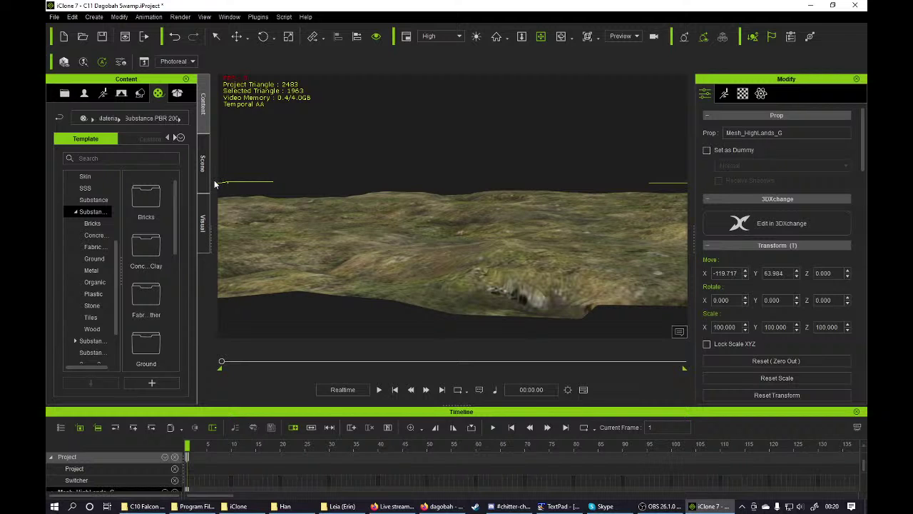
scroll(116, 246, down, 2)
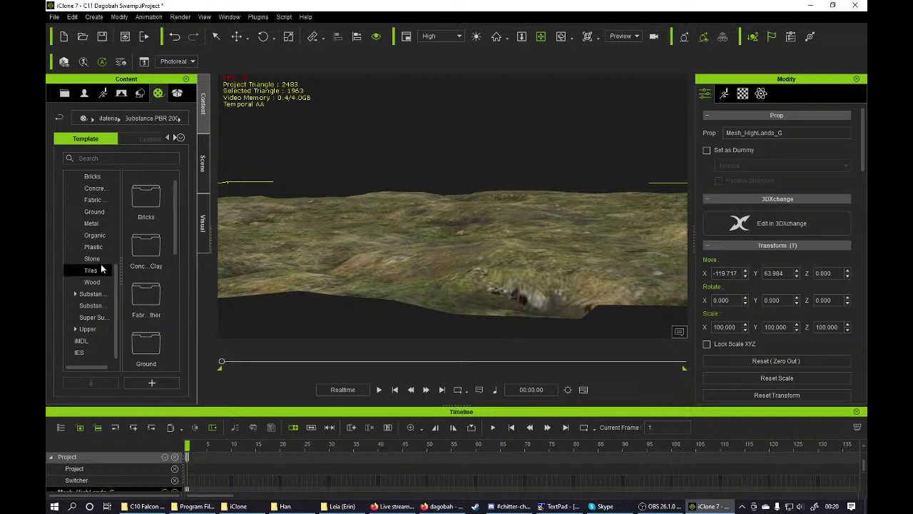
scroll(100, 263, up, 5)
- Browse the Sunset, Special, Filter and Cosmical sky templates and apply the Cosmical 07 sky to the scene
click(139, 95)
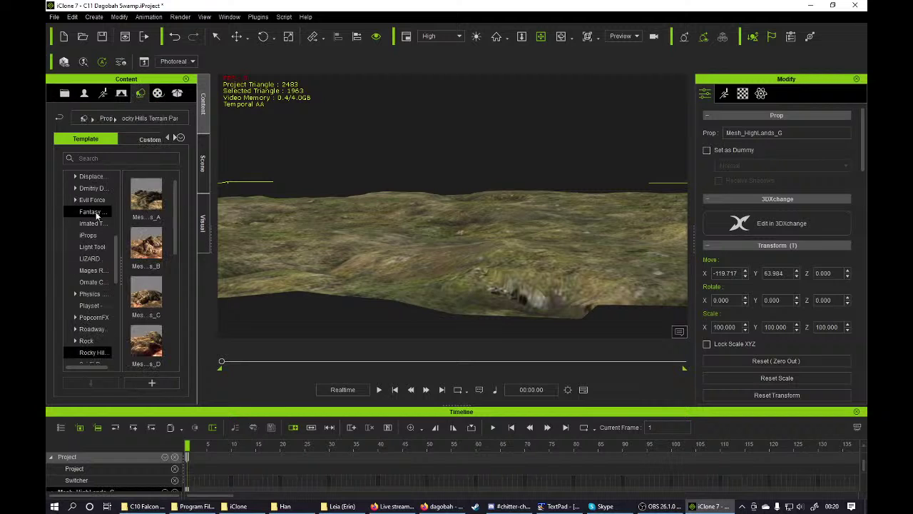
scroll(85, 286, down, 6)
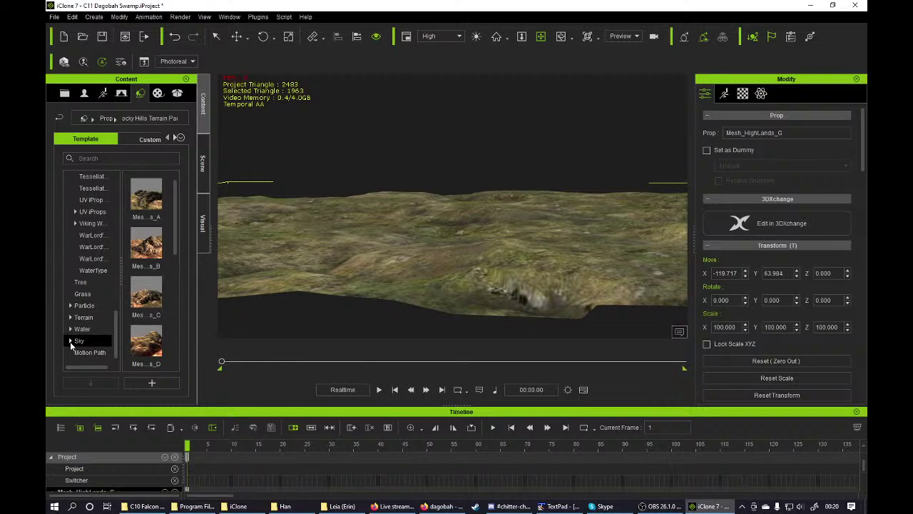
click(70, 340)
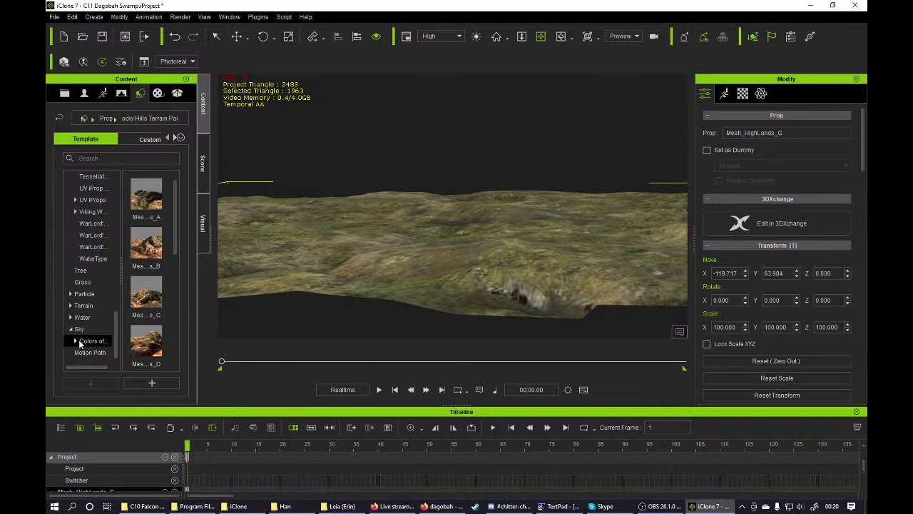
click(79, 342)
click(99, 343)
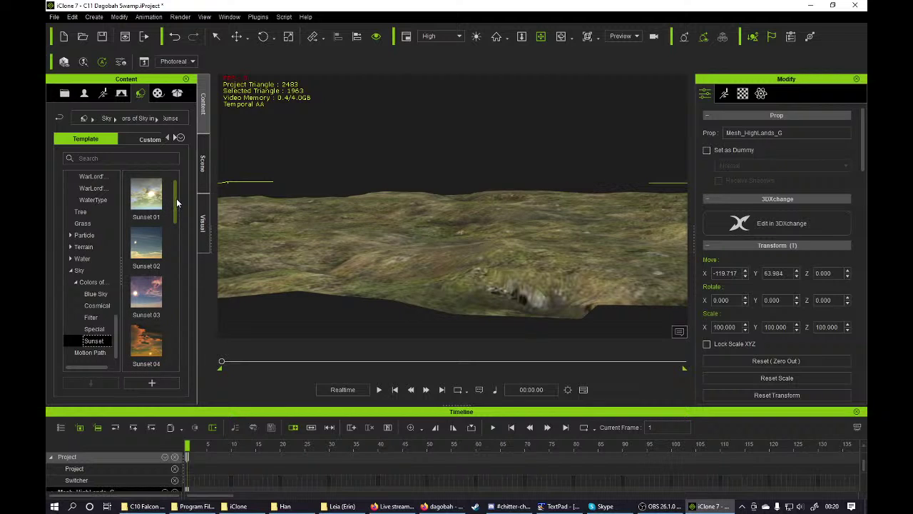
drag(177, 203, 179, 349)
click(95, 329)
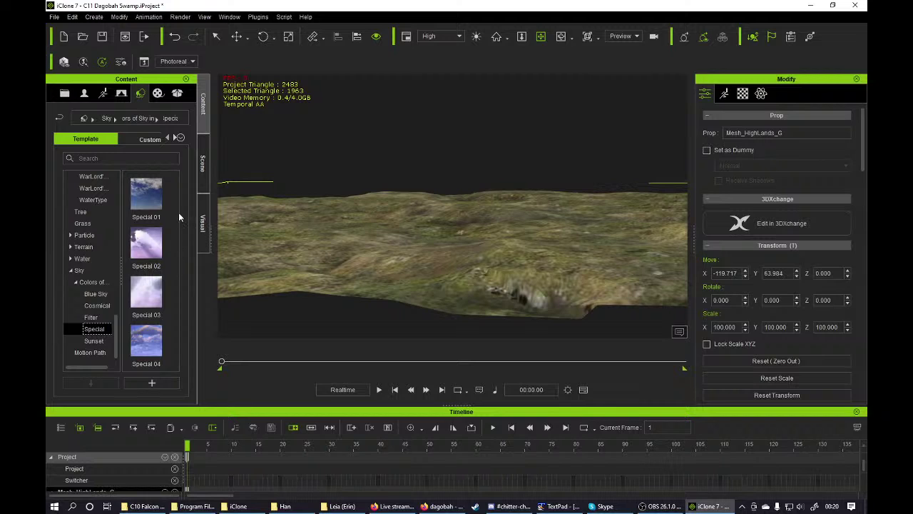
click(97, 317)
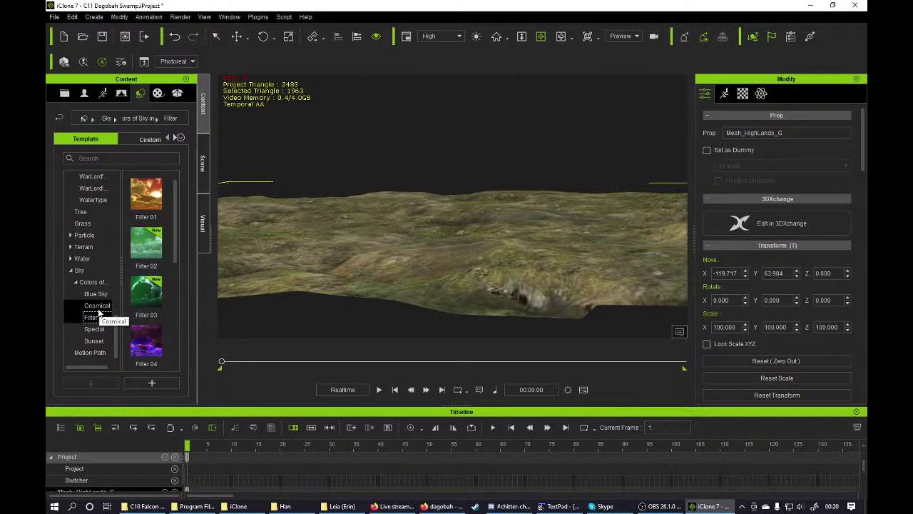
click(98, 311)
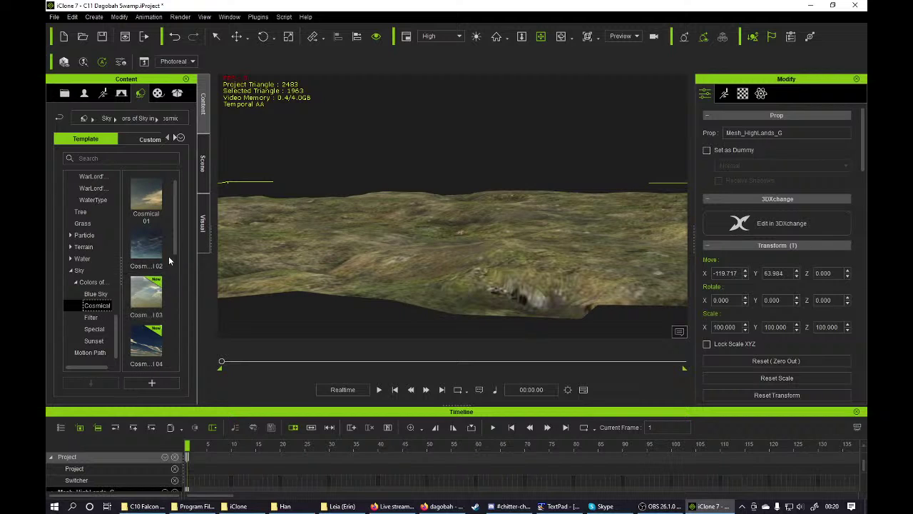
drag(177, 241, 186, 327)
double_click(154, 279)
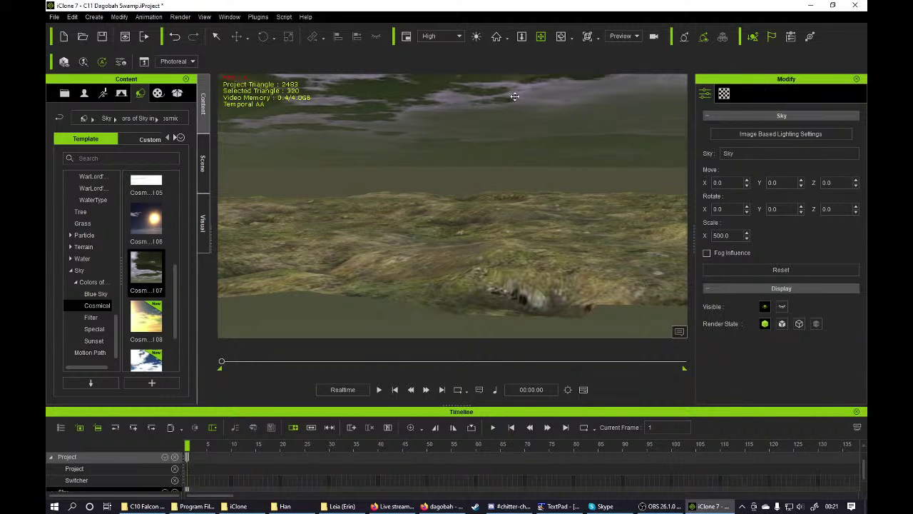
- Examine the terrain beneath the new sky and browse the Organic category of the Substance PBR materials
click(562, 36)
scroll(500, 164, down, 5)
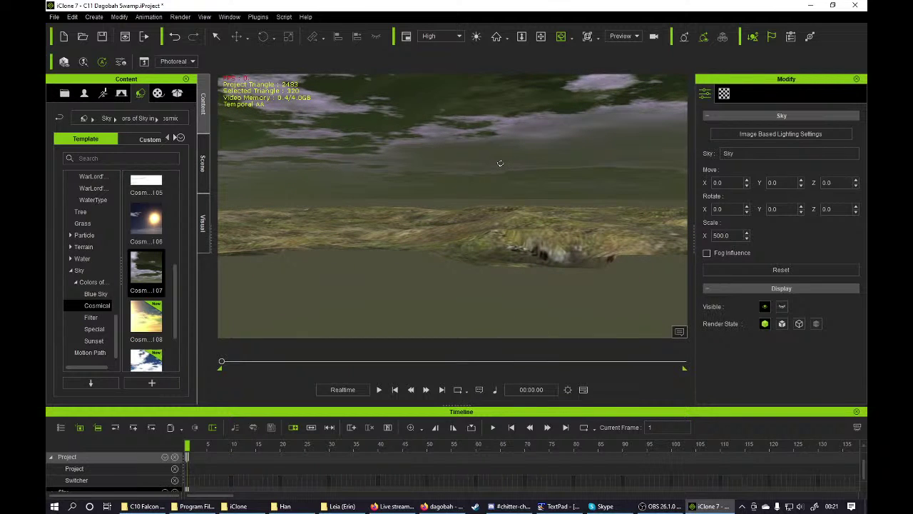
drag(500, 164, 490, 188)
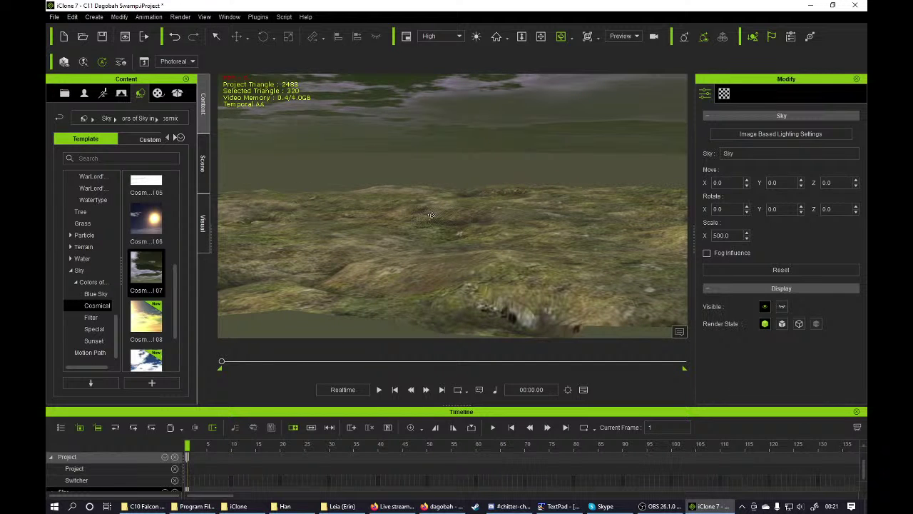
drag(431, 215, 392, 248)
click(157, 93)
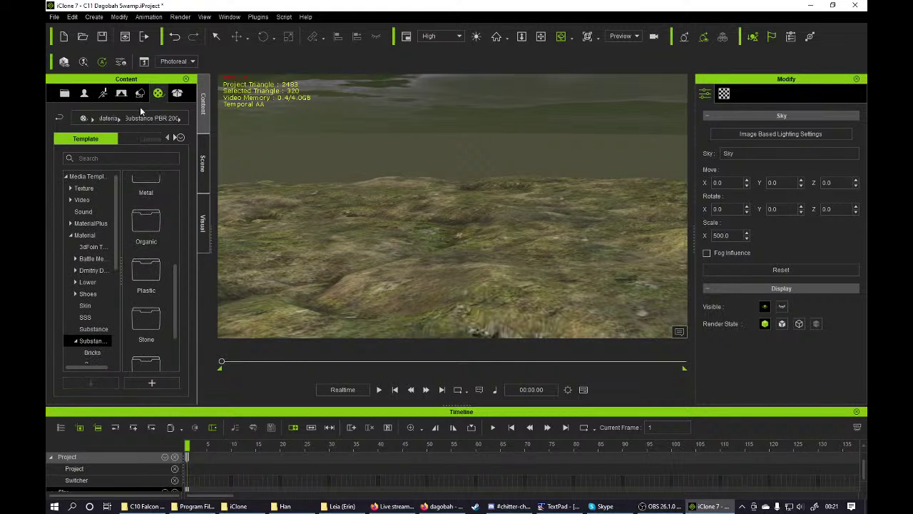
scroll(100, 266, down, 2)
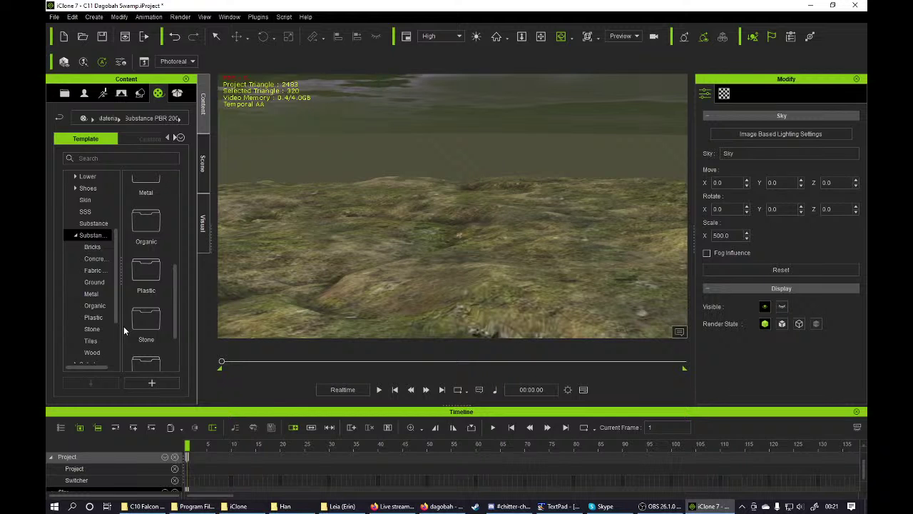
click(94, 305)
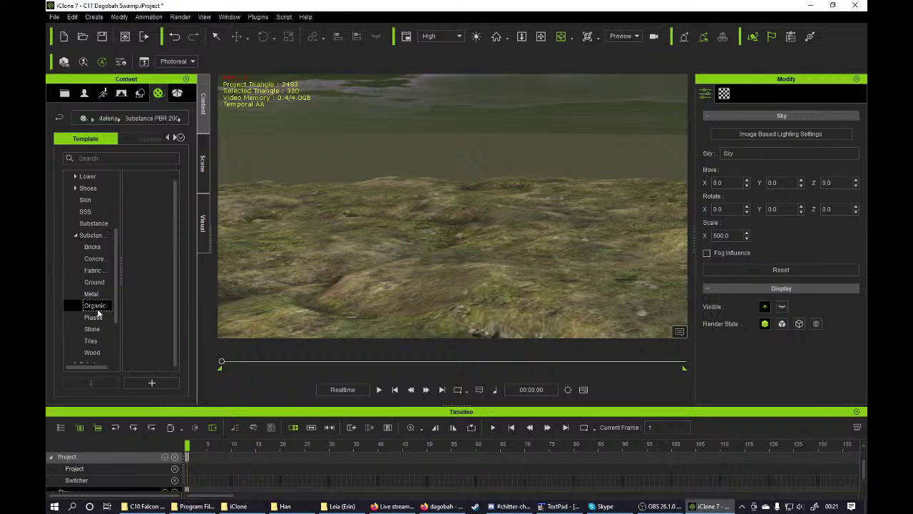
scroll(177, 235, down, 3)
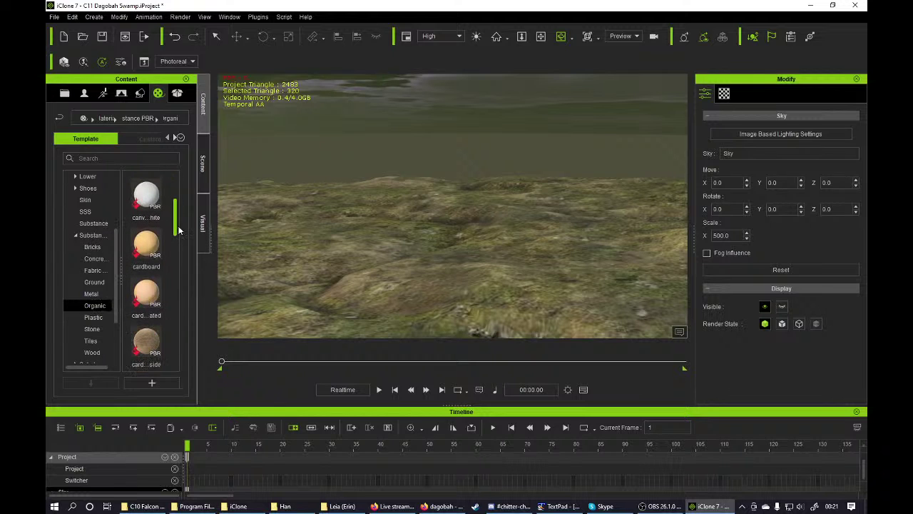
scroll(178, 242, down, 3)
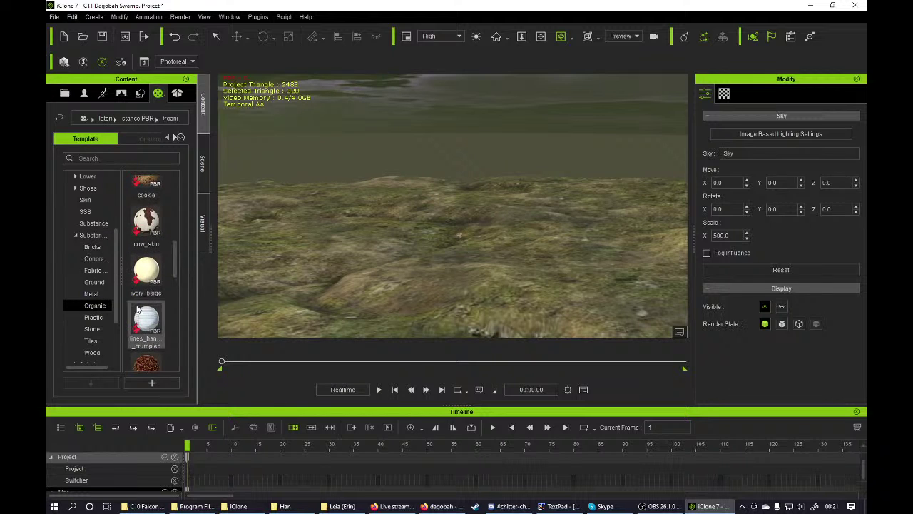
- Apply the mud_brown material from the Substance PBR Ground category to the Mesh_HighLands_G terrain
click(100, 281)
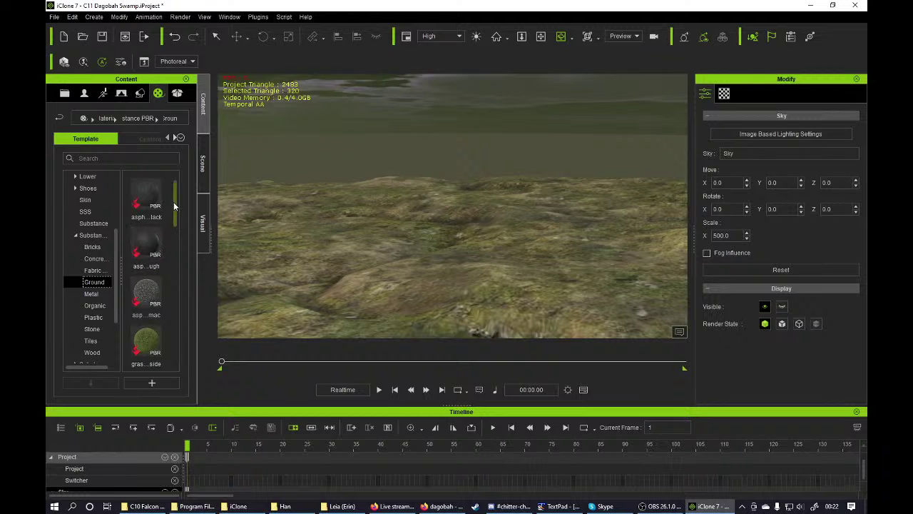
scroll(178, 224, down, 2)
scroll(179, 224, down, 5)
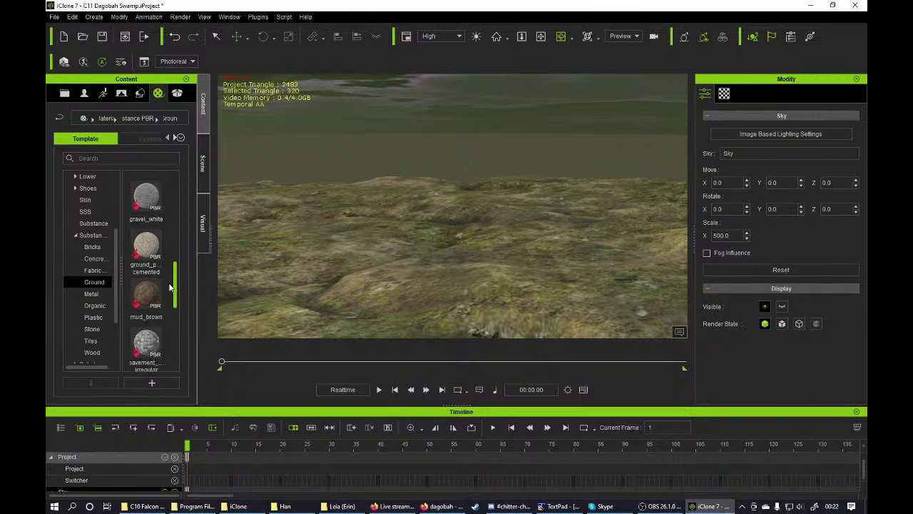
scroll(170, 304, down, 1)
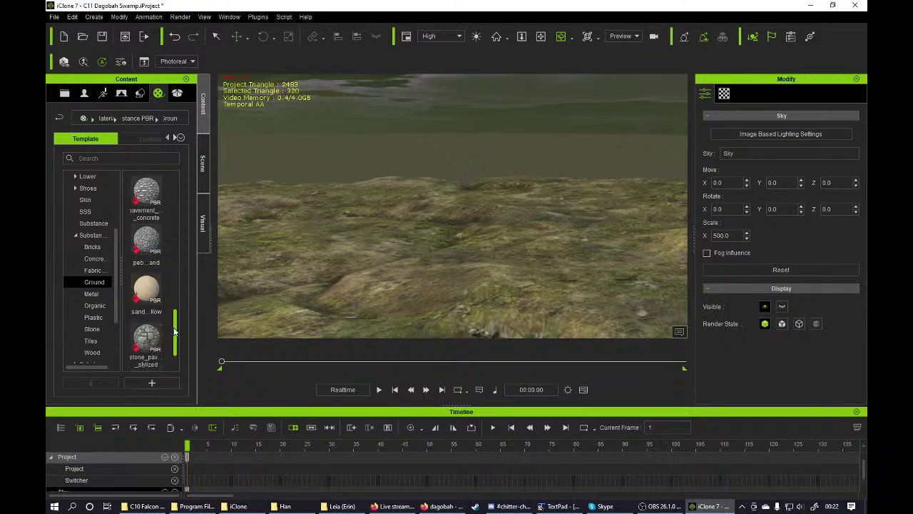
drag(146, 213, 340, 276)
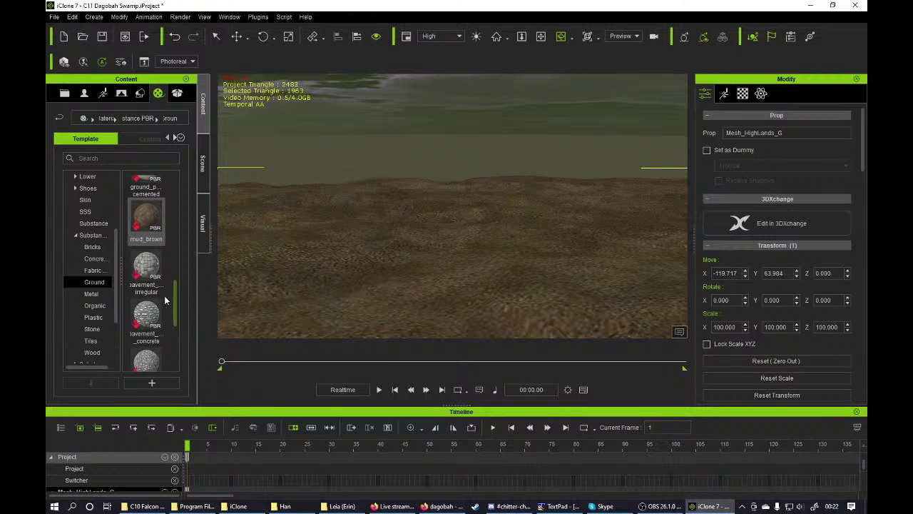
- Browse the Fabric, Wood and Tiles categories of the Substance PBR materials
click(100, 272)
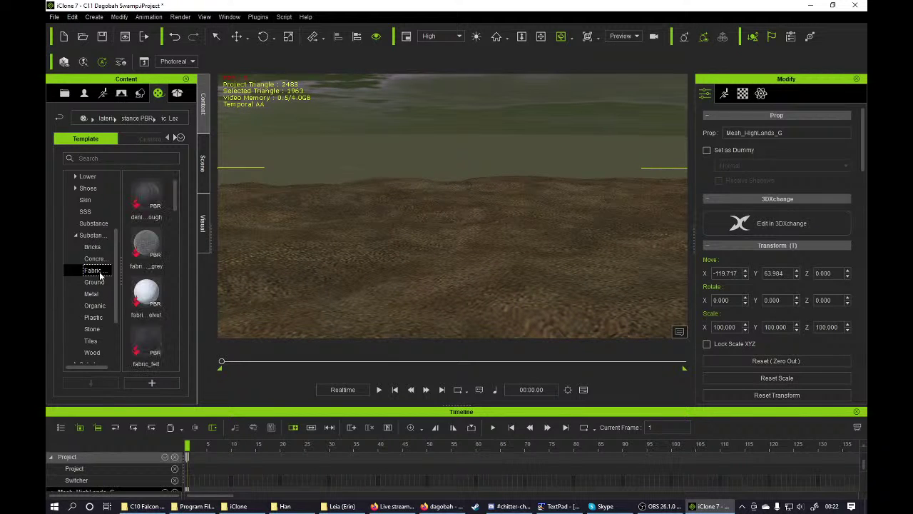
click(91, 352)
drag(175, 200, 175, 361)
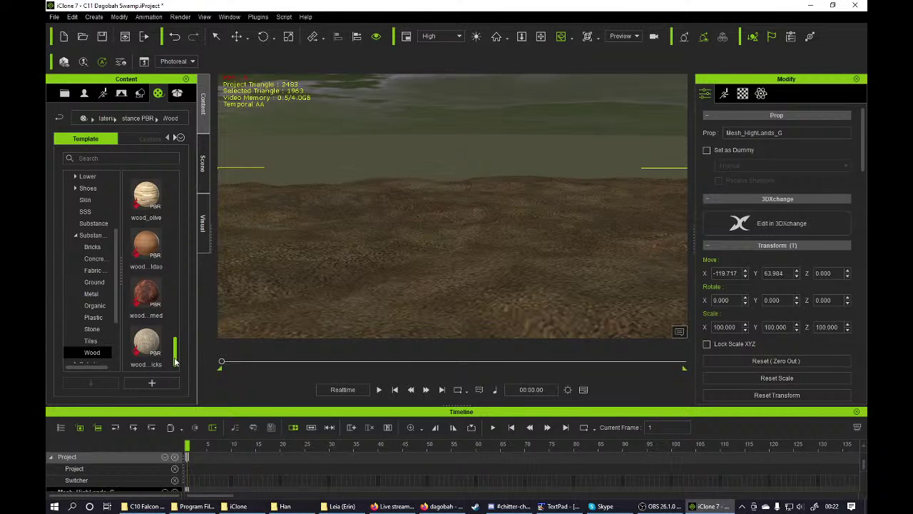
click(93, 340)
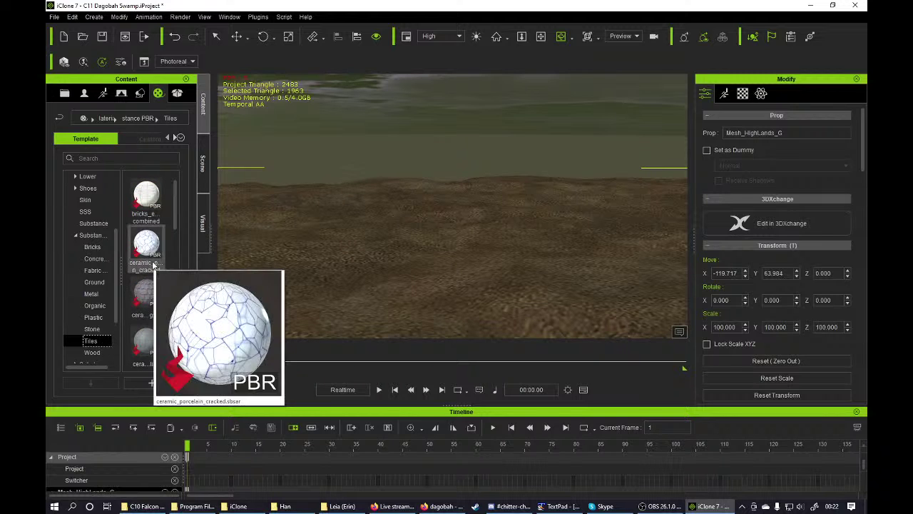
- Set the shader type of the terrain's material to PBR and inspect the surface
click(743, 93)
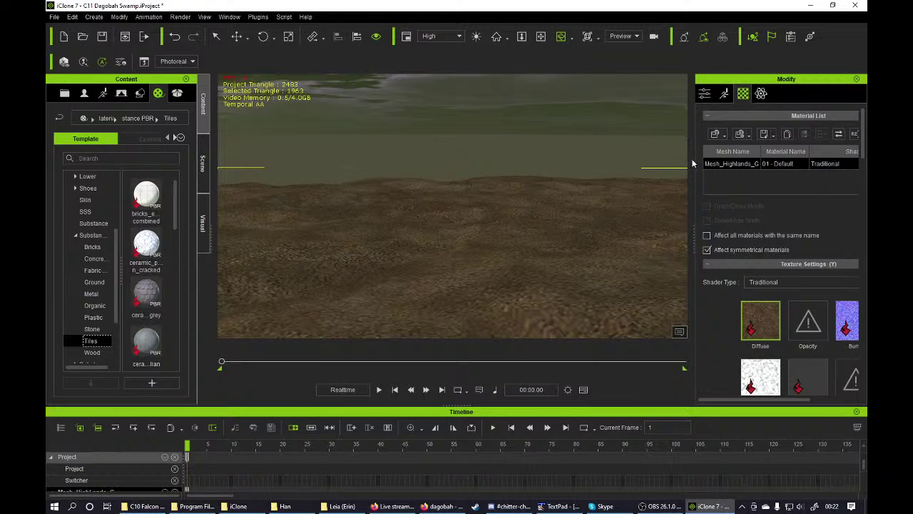
click(757, 279)
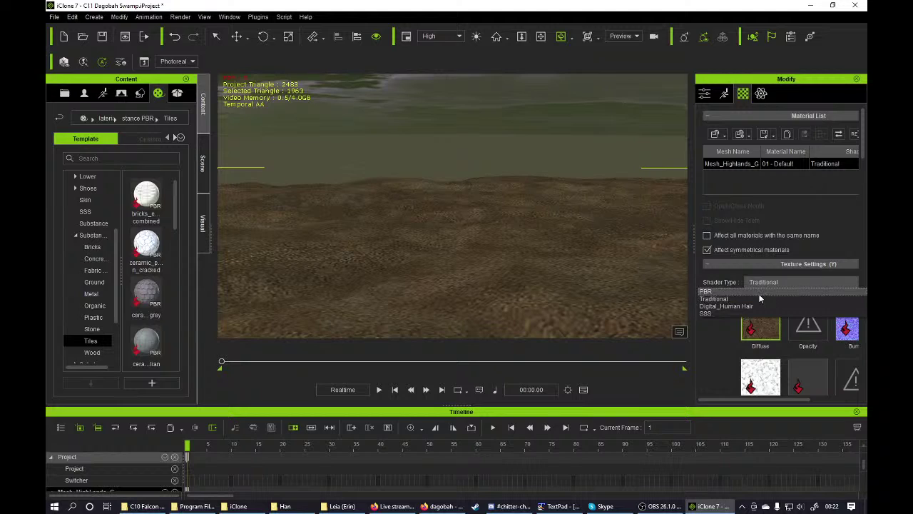
click(762, 296)
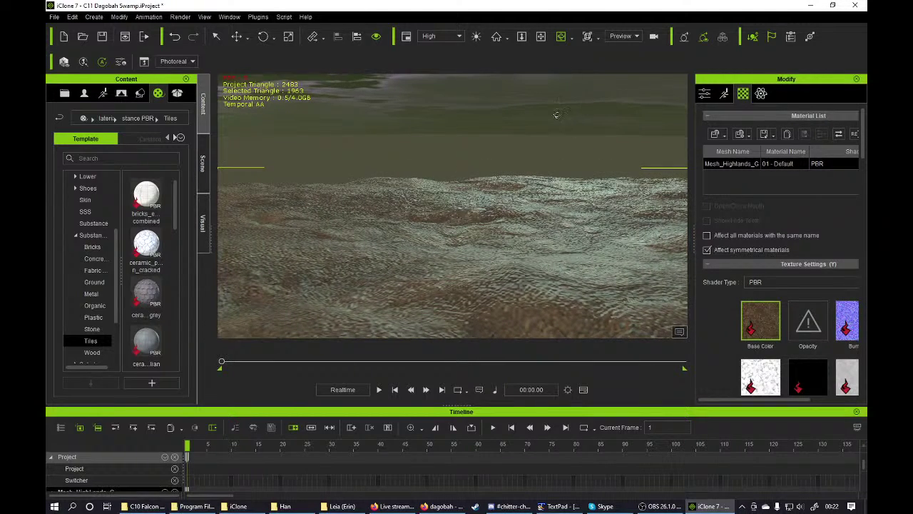
right_drag(551, 136, 524, 187)
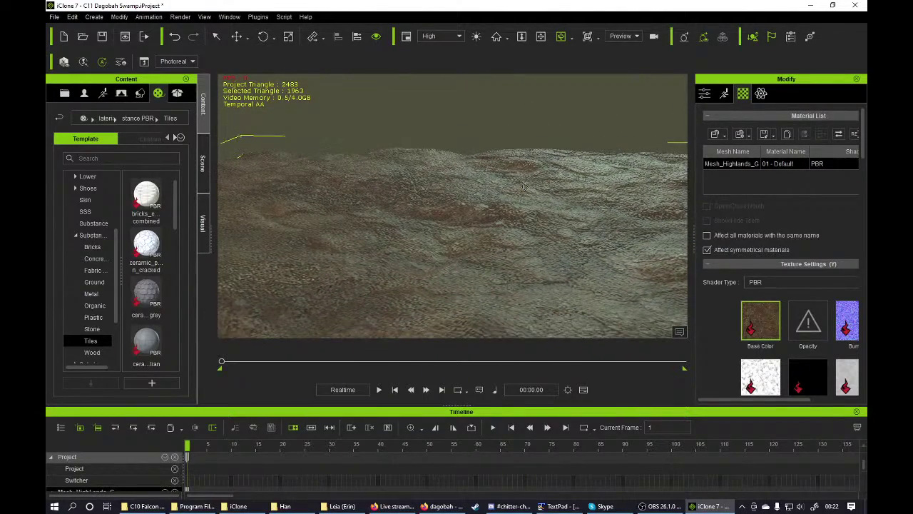
- Set the mud_brown Substance output size to 2048x2048 and inspect the terrain's finer surface detail
drag(860, 151, 860, 309)
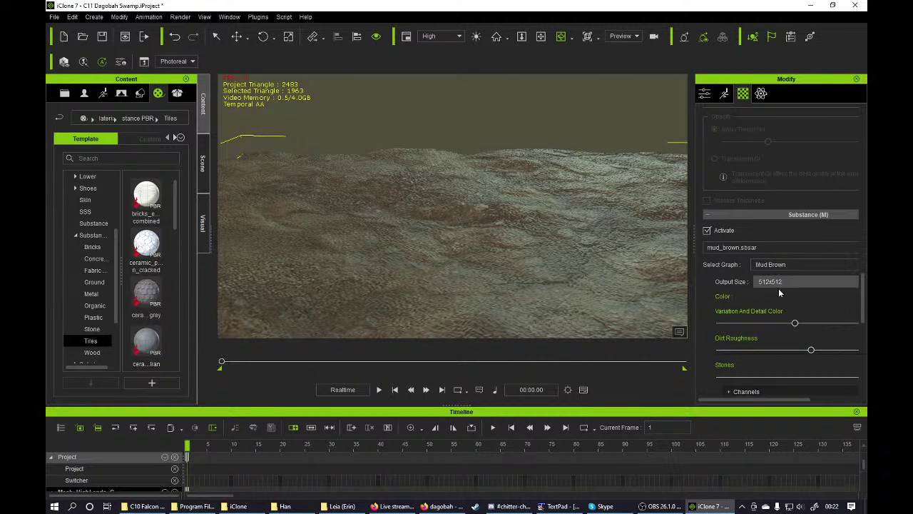
click(779, 285)
click(735, 350)
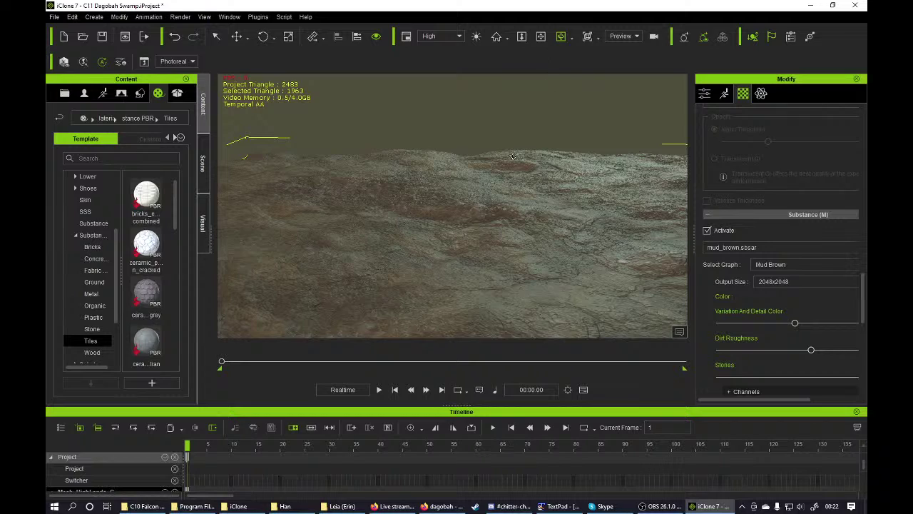
right_drag(513, 155, 497, 205)
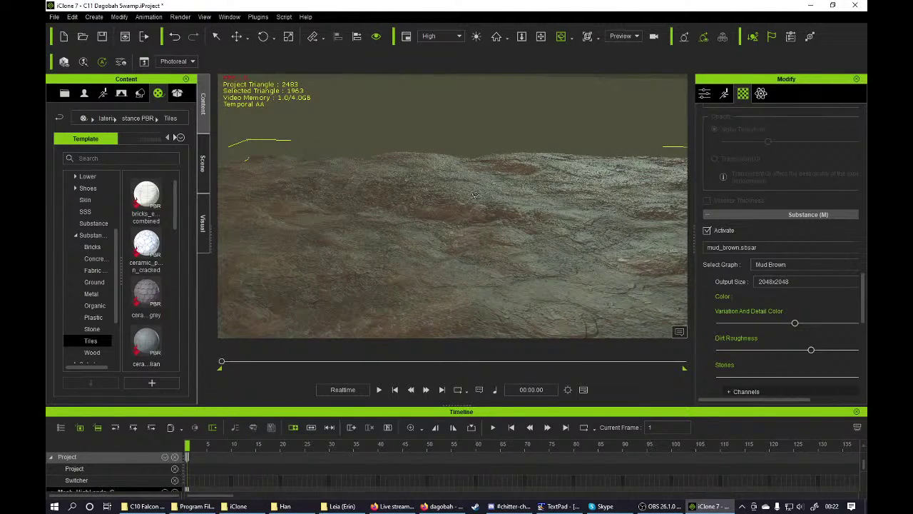
right_drag(490, 248, 441, 225)
scroll(441, 226, up, 2)
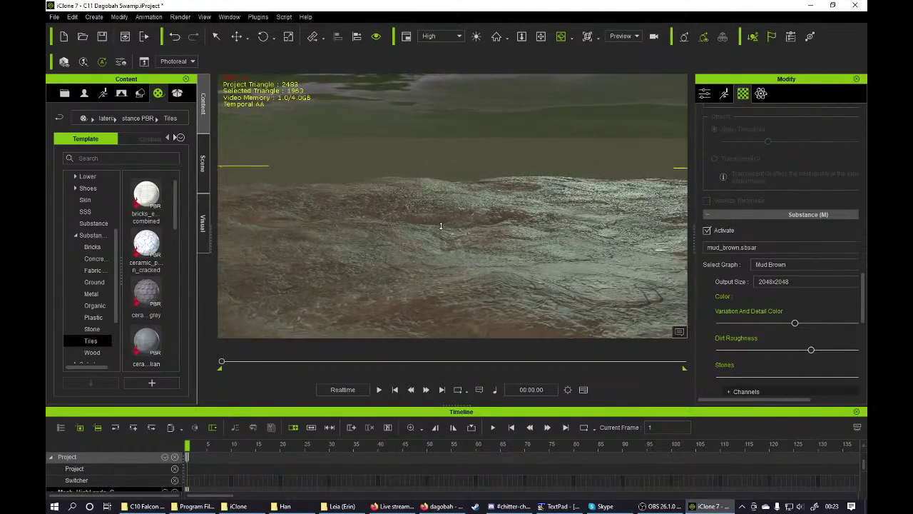
scroll(456, 243, up, 2)
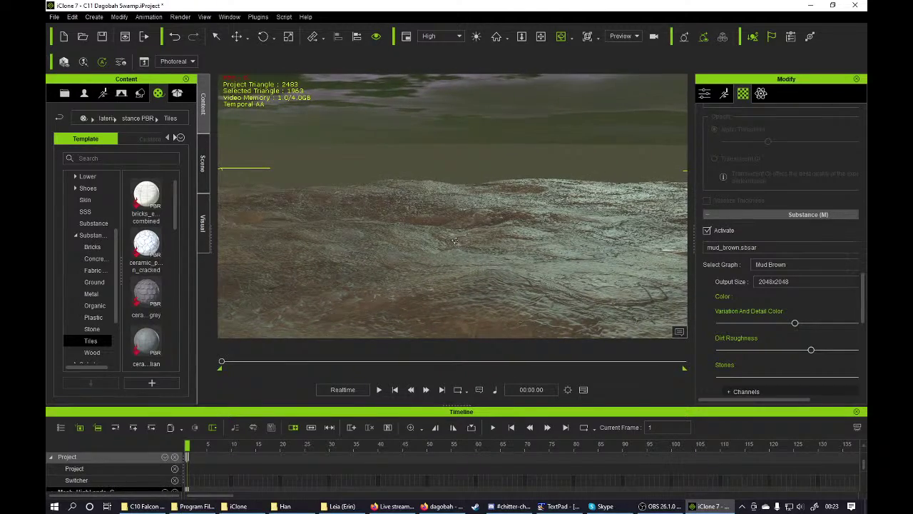
right_drag(454, 242, 491, 256)
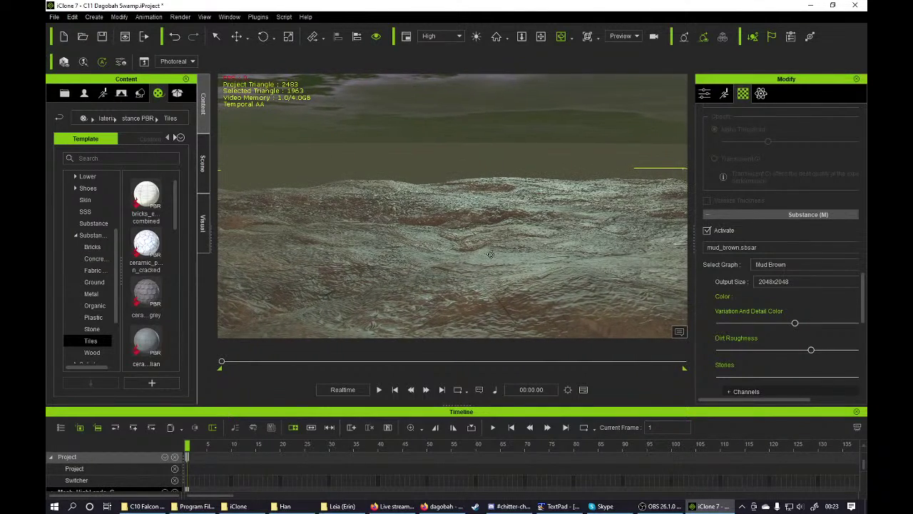
- Raise the mud_brown Substance's Dirt Roughness and Variation And Detail Color to about their maximum
click(864, 177)
drag(862, 228, 862, 283)
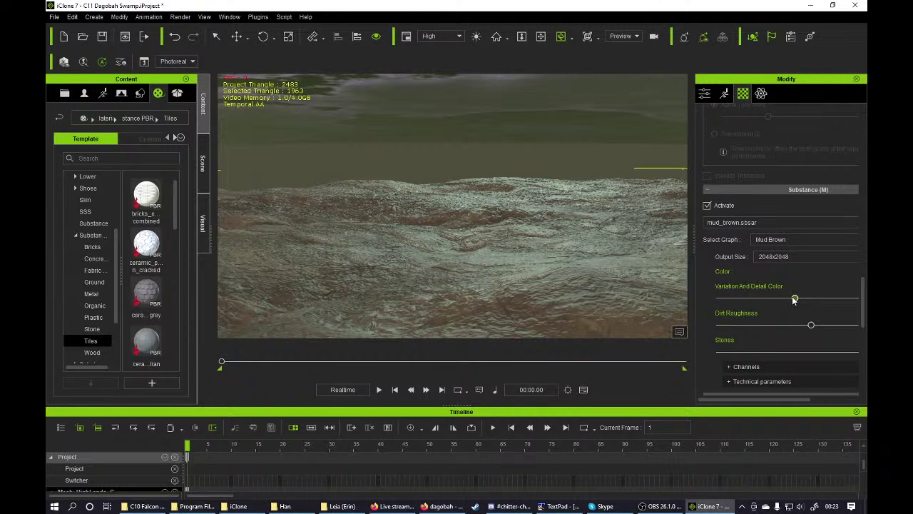
mouse_move(795, 299)
mouse_down()
mouse_move(849, 298)
mouse_move(787, 298)
mouse_up()
drag(687, 296, 649, 280)
drag(810, 326, 860, 333)
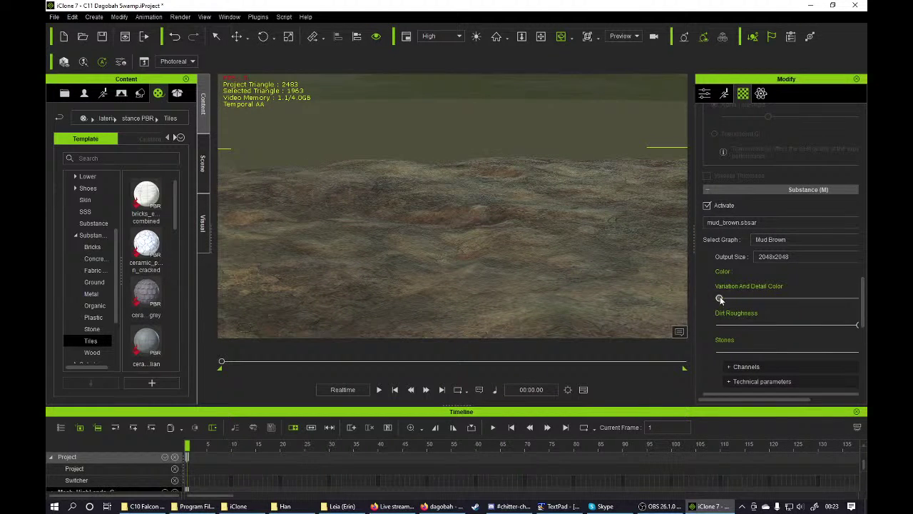
drag(803, 305, 857, 305)
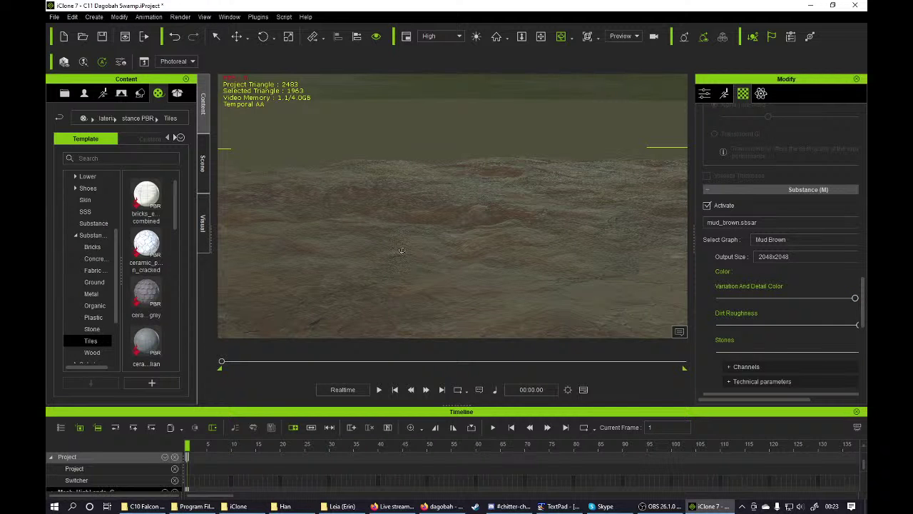
right_drag(402, 250, 300, 208)
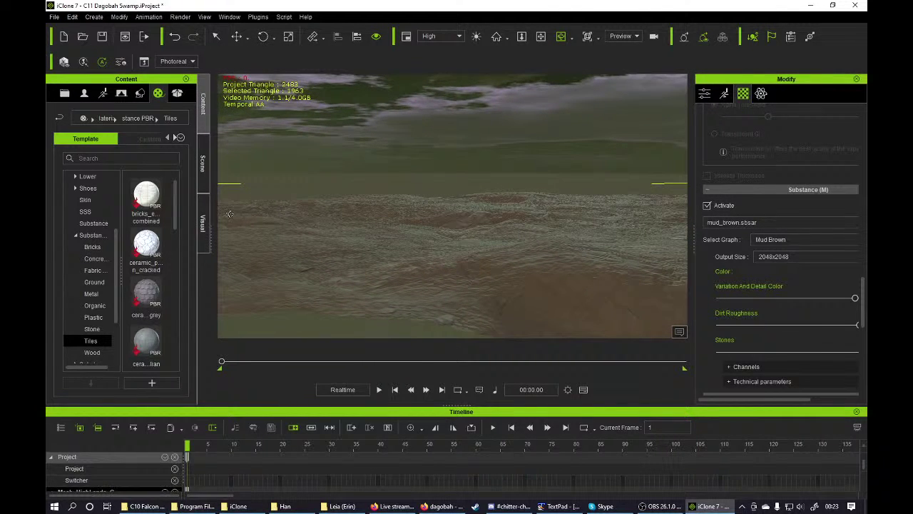
- Add the Simmering Water template from the Water set templates to the scene
click(140, 95)
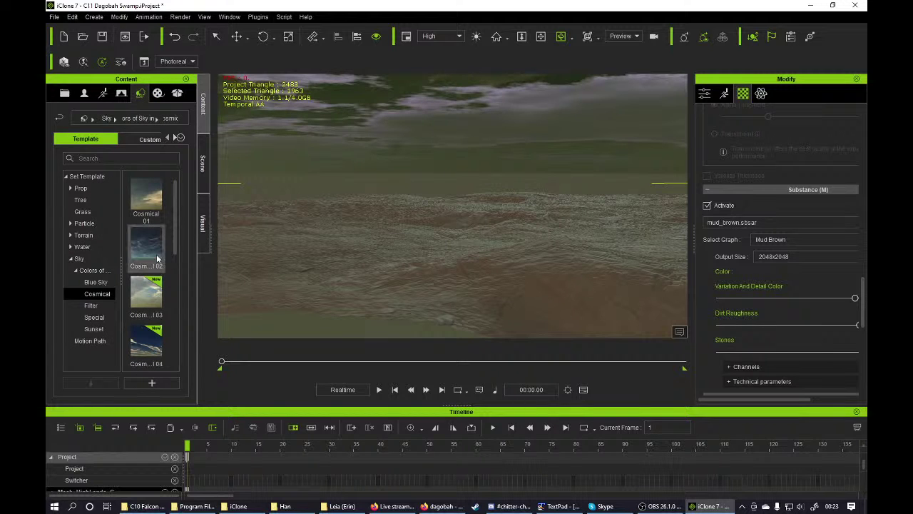
click(71, 247)
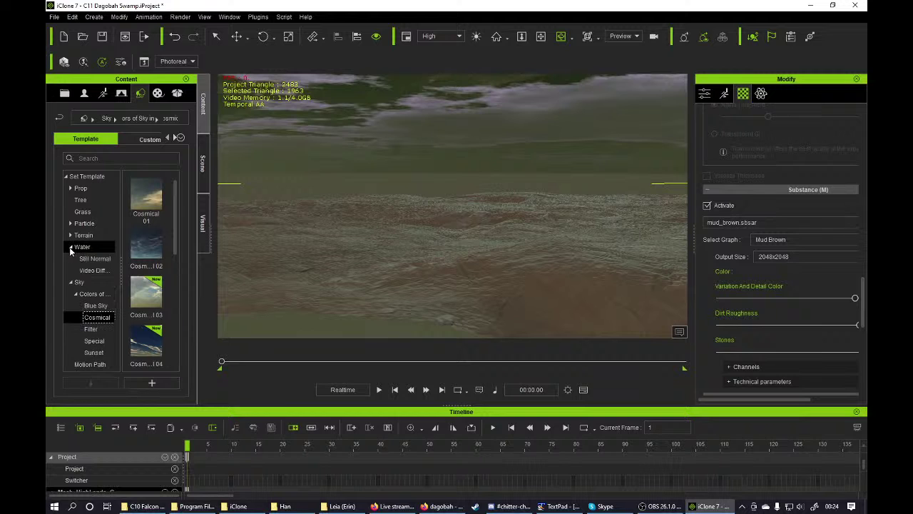
click(85, 248)
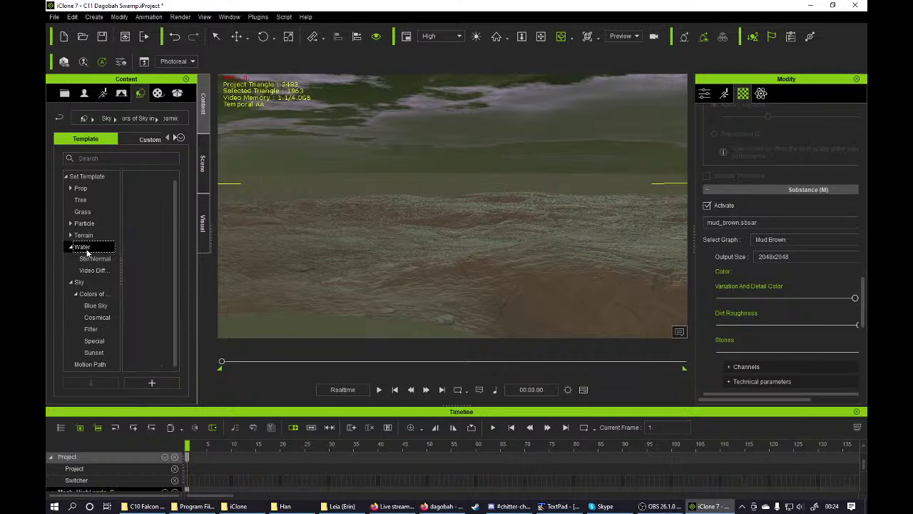
drag(174, 214, 183, 311)
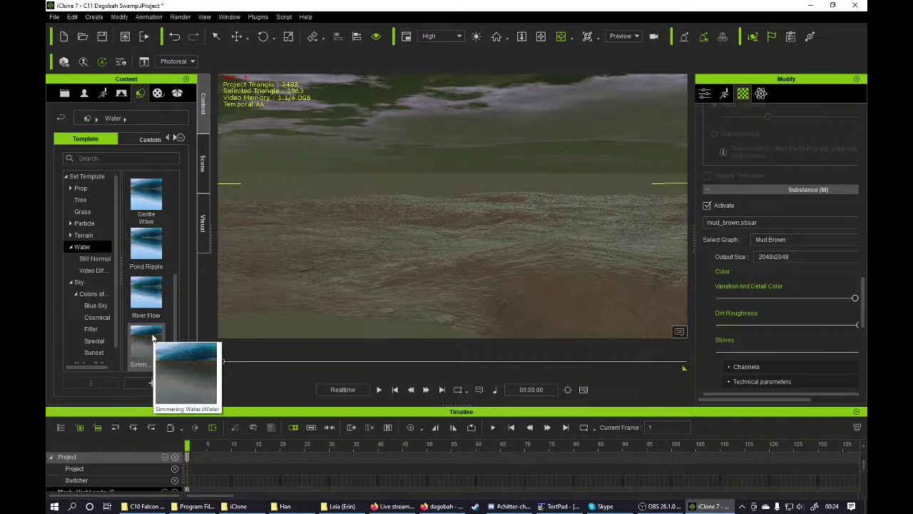
drag(152, 338, 279, 288)
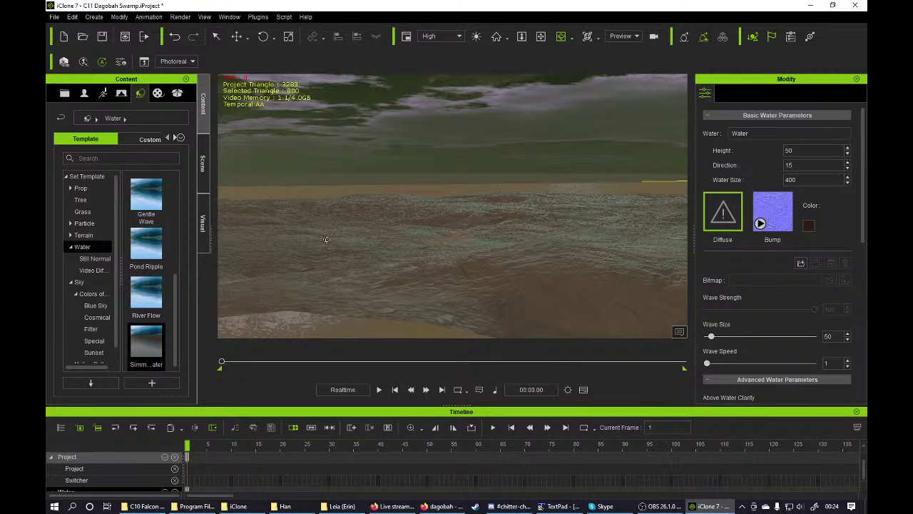
- Raise the water plane's height to 76 so it fills the low channels of the terrain
drag(326, 239, 319, 291)
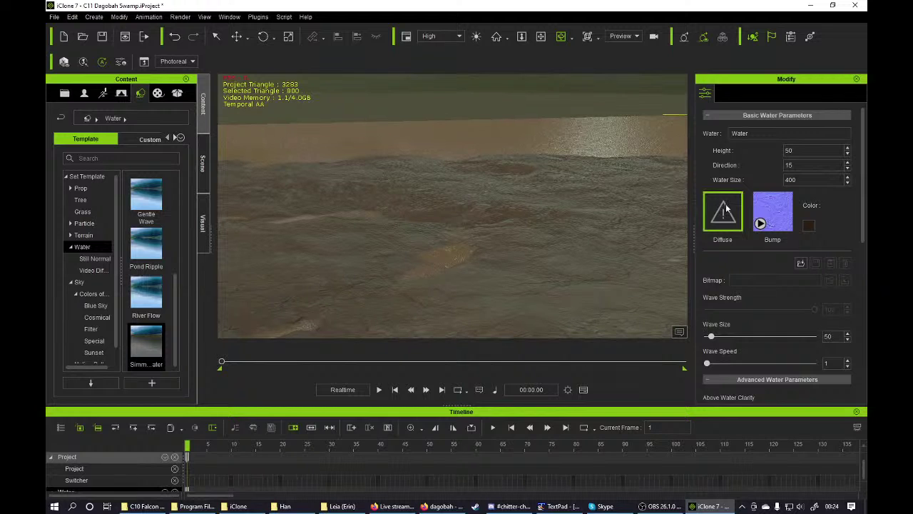
click(847, 150)
click(847, 150)
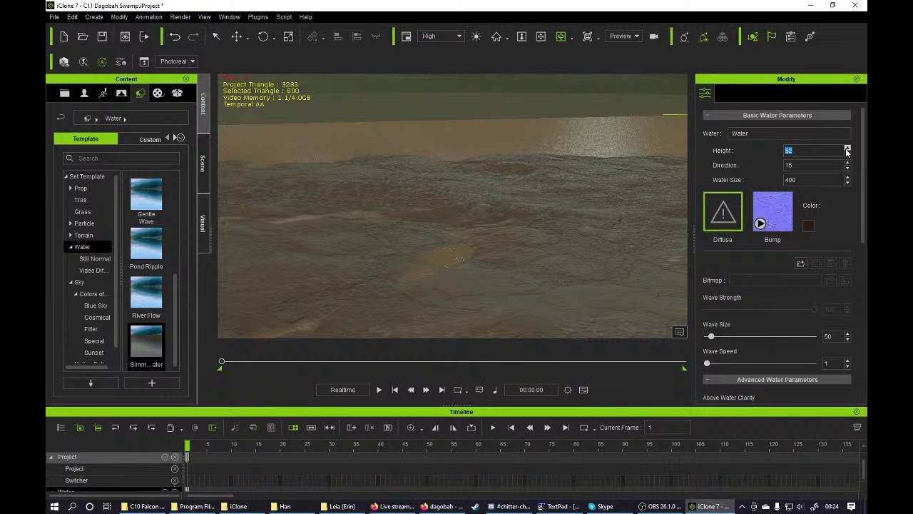
click(847, 150)
click(847, 148)
click(848, 149)
click(848, 149)
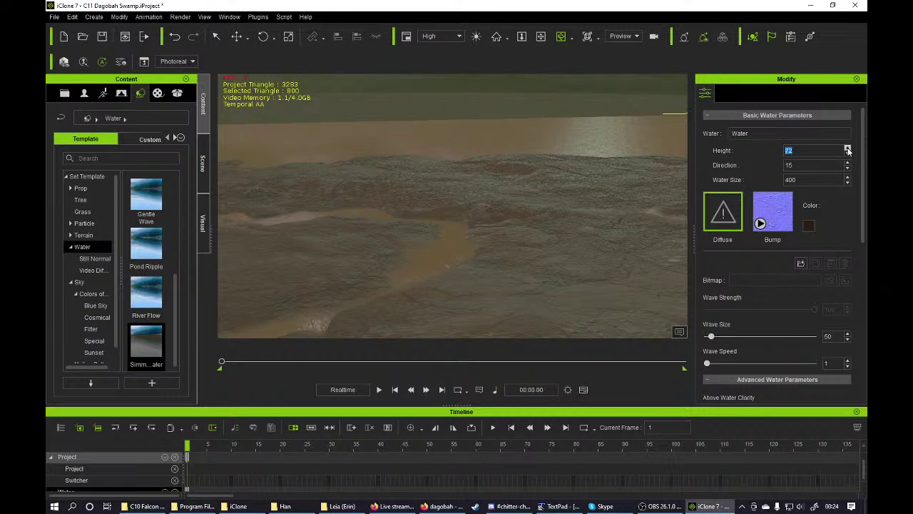
click(848, 150)
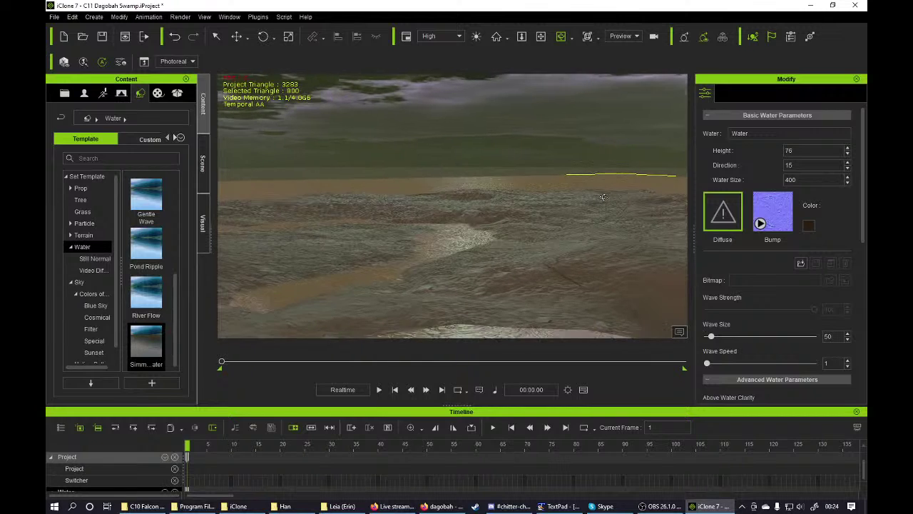
- Play the animation to preview the water's surface motion and return the playhead to the first frame
click(379, 389)
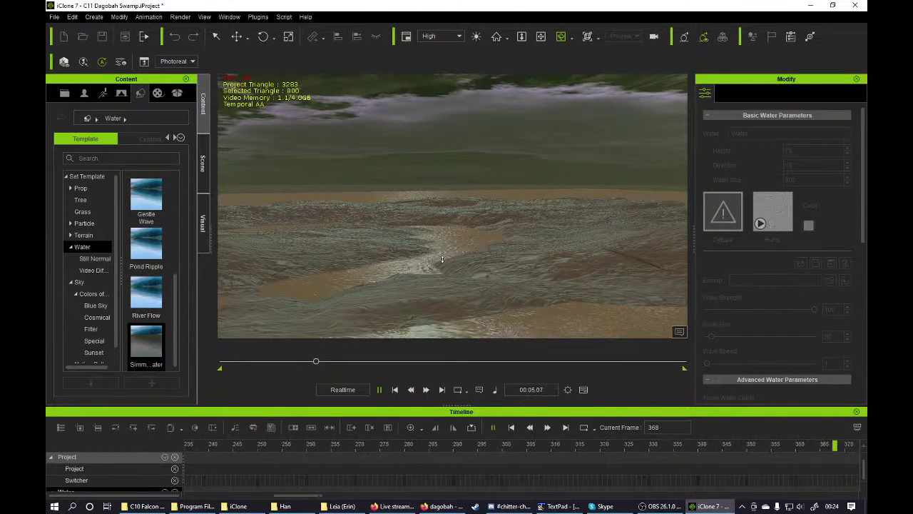
click(379, 390)
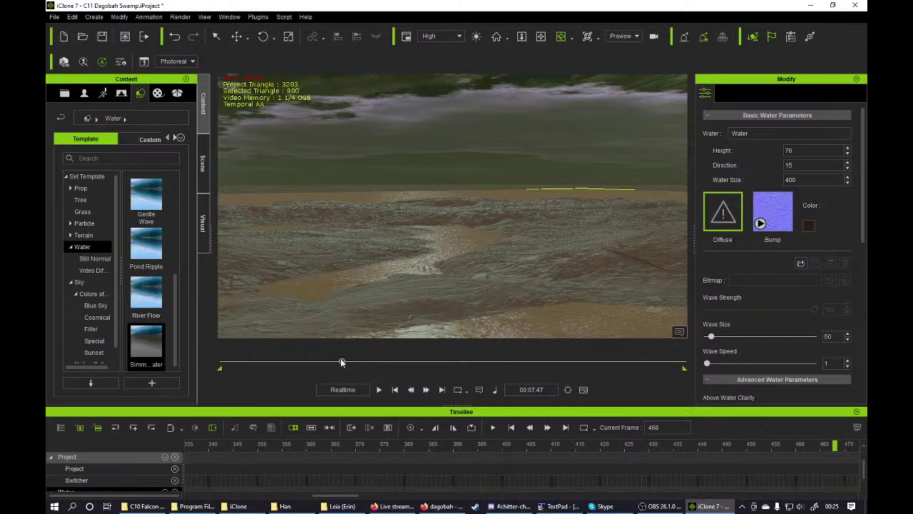
drag(342, 362, 221, 362)
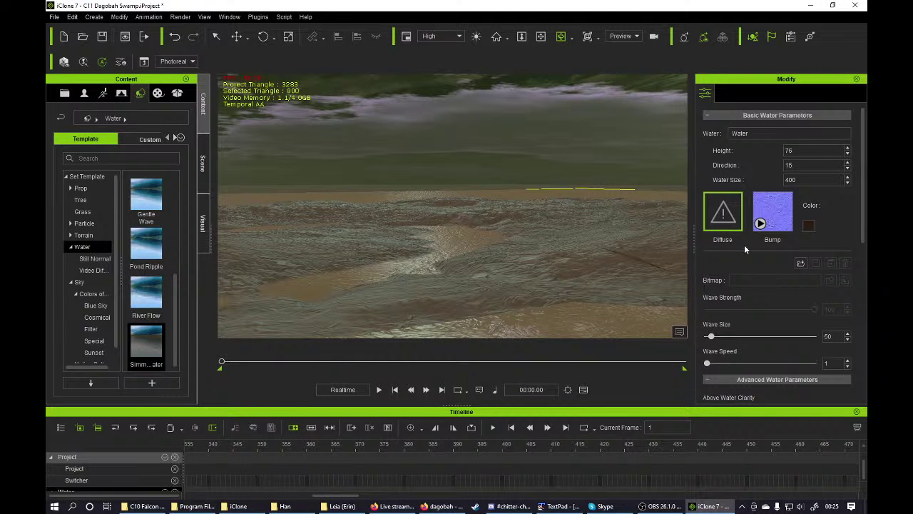
- Try two lighter grey colours for the water, #cacaca and #8a8a8a
click(807, 226)
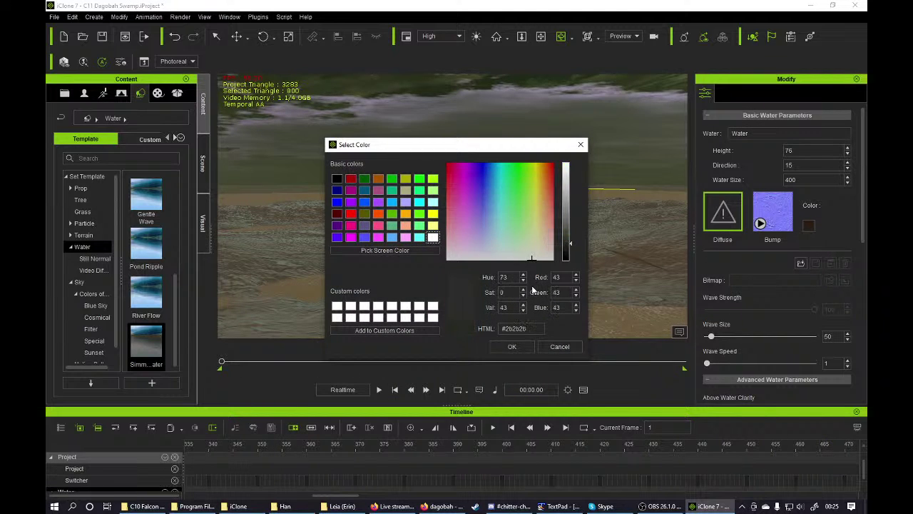
drag(565, 241, 569, 183)
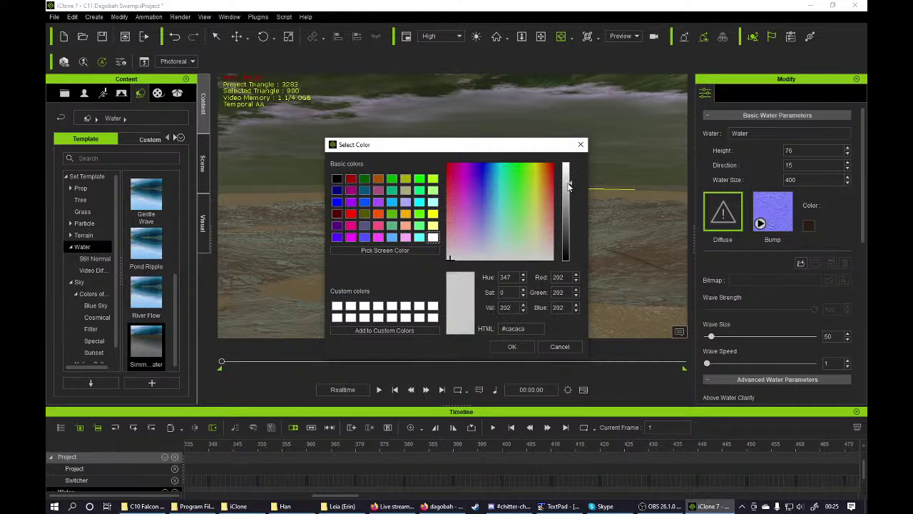
click(510, 347)
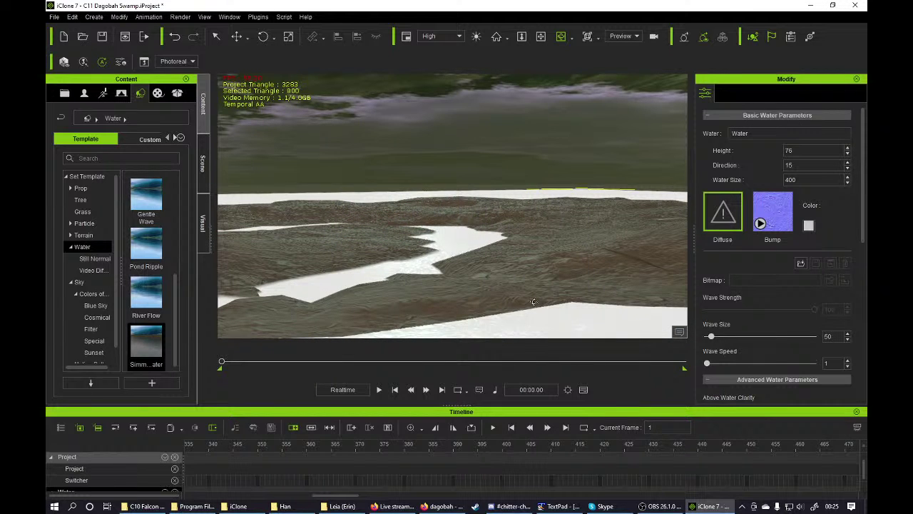
click(808, 225)
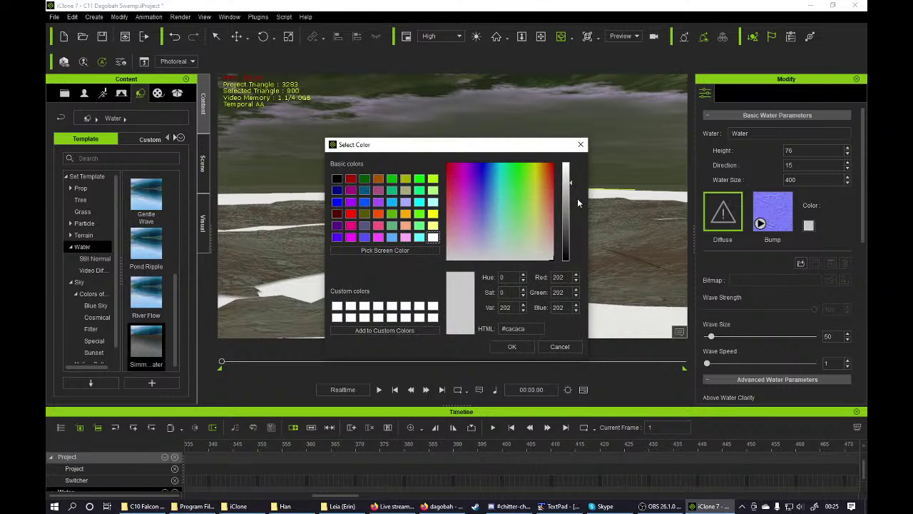
click(511, 345)
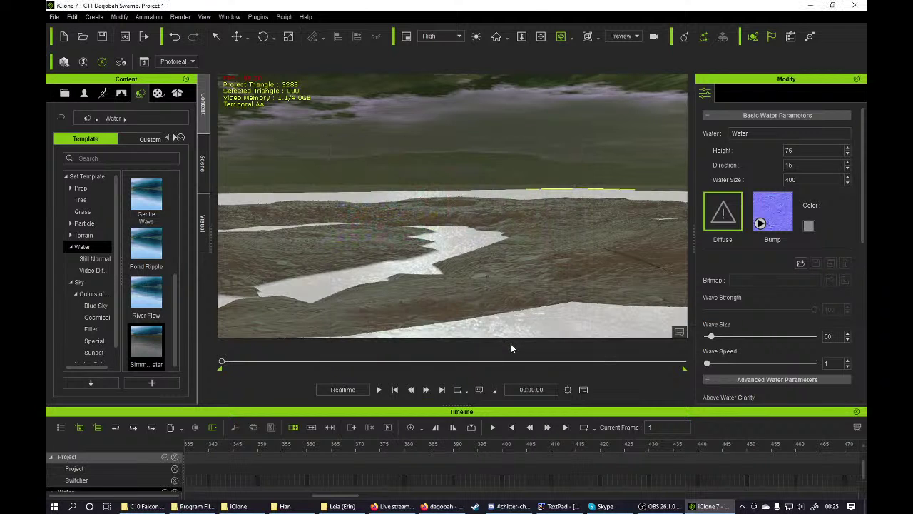
- Darken the water colour to grey #626262 and check how it looks against the terrain
click(808, 226)
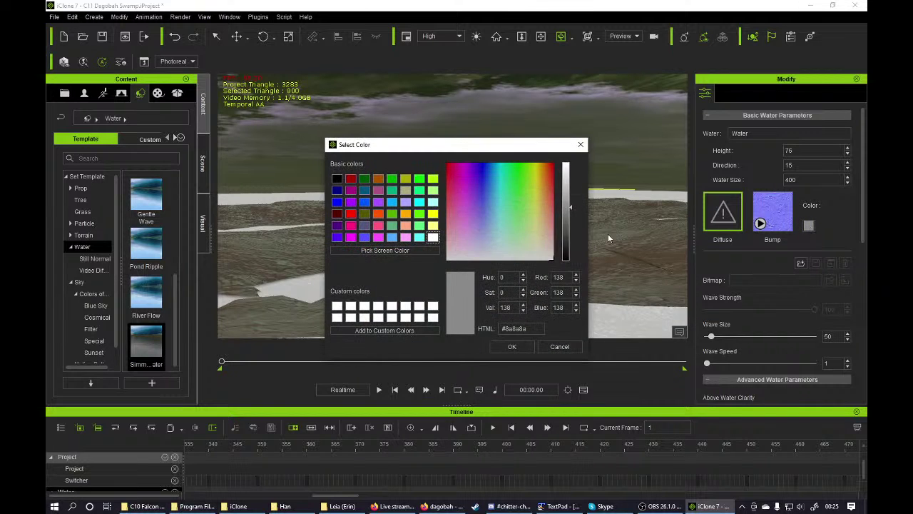
drag(569, 218, 571, 227)
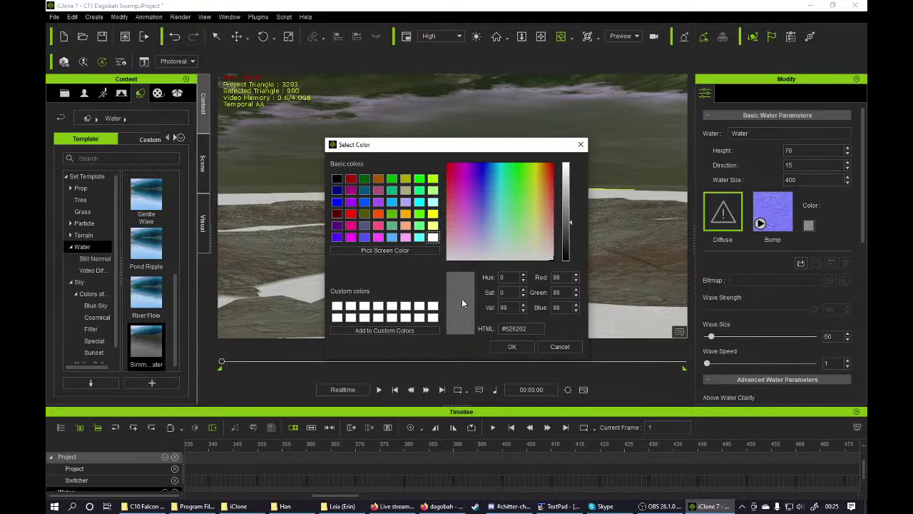
click(508, 346)
mouse_move(467, 252)
mouse_down()
mouse_move(496, 283)
mouse_move(474, 260)
mouse_up()
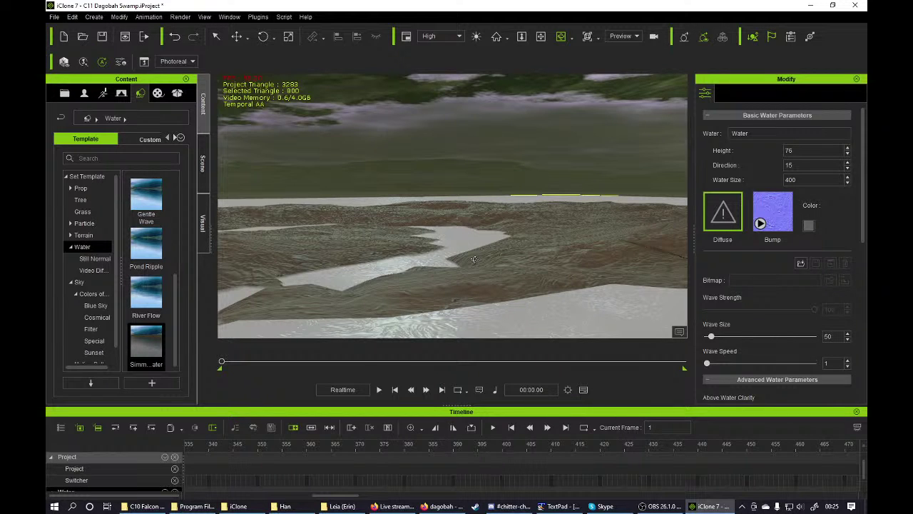
drag(474, 259, 513, 115)
drag(468, 233, 480, 212)
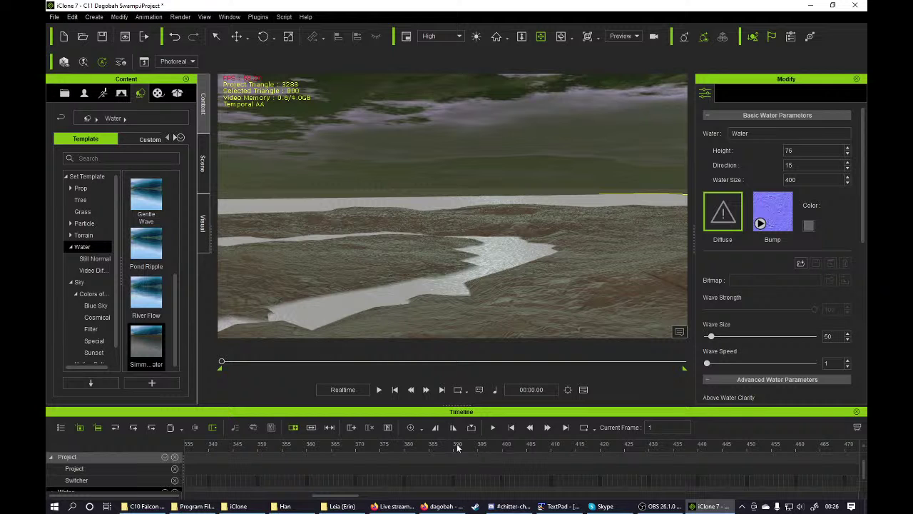
click(554, 505)
drag(406, 7, 0, 8)
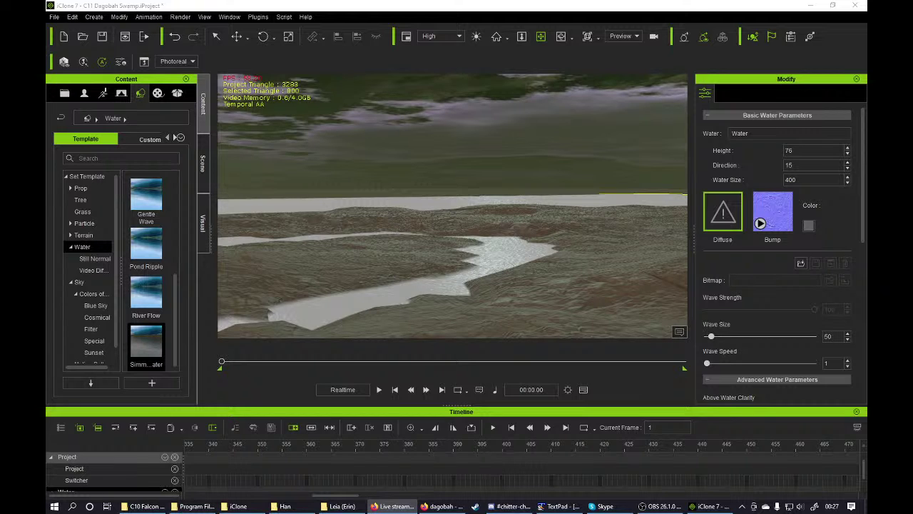
- Examine the winding water channel, its banks and the horizon from several low viewpoints
right_drag(521, 218, 515, 245)
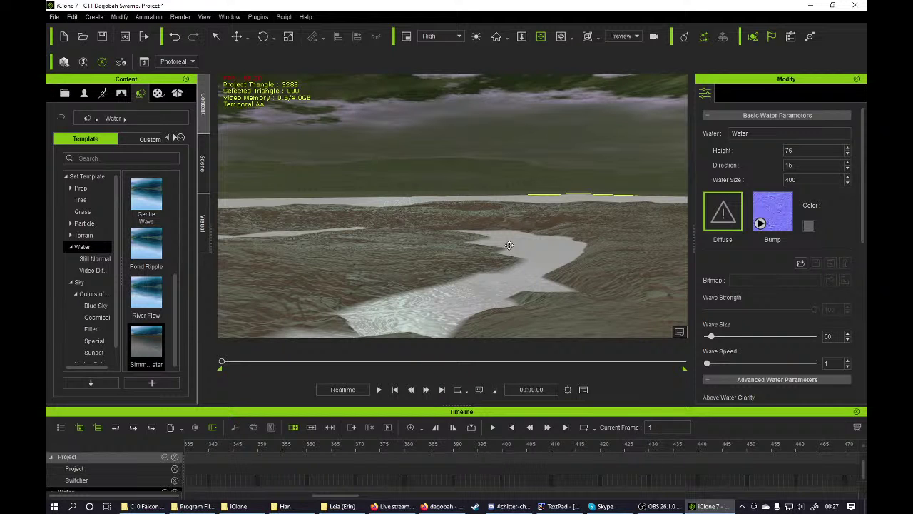
right_drag(505, 276, 523, 285)
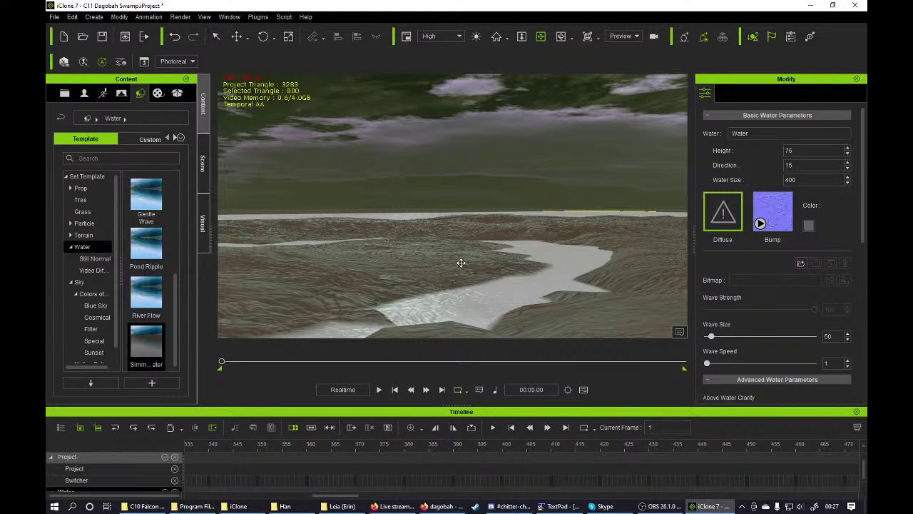
mouse_move(349, 247)
right_down()
mouse_move(357, 259)
mouse_move(349, 261)
right_up()
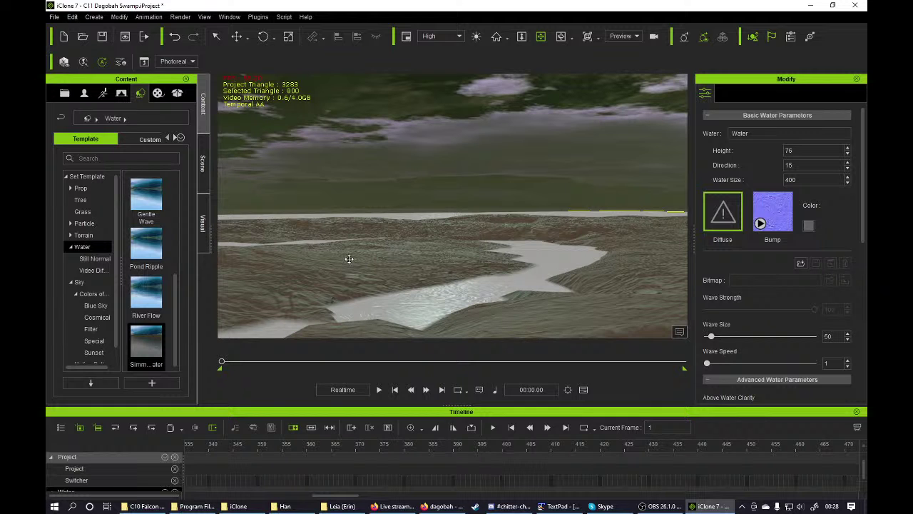
drag(371, 269, 354, 274)
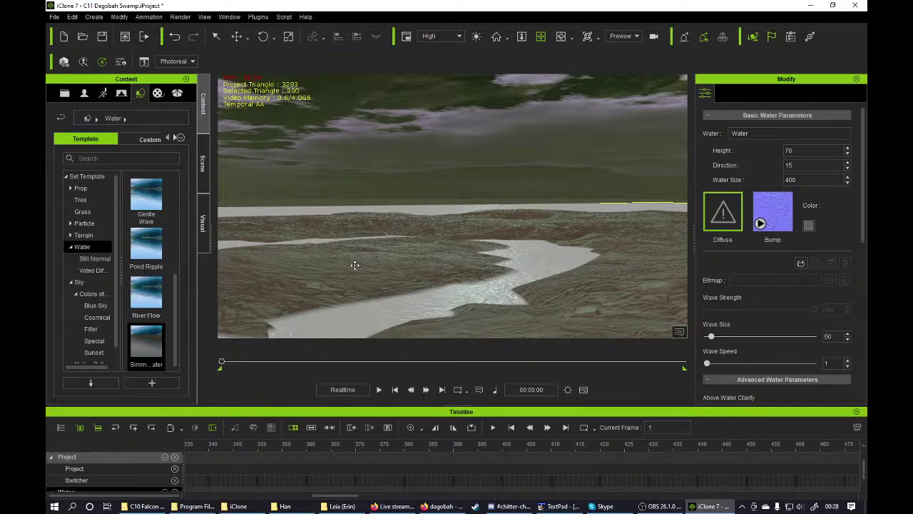
right_drag(357, 261, 404, 271)
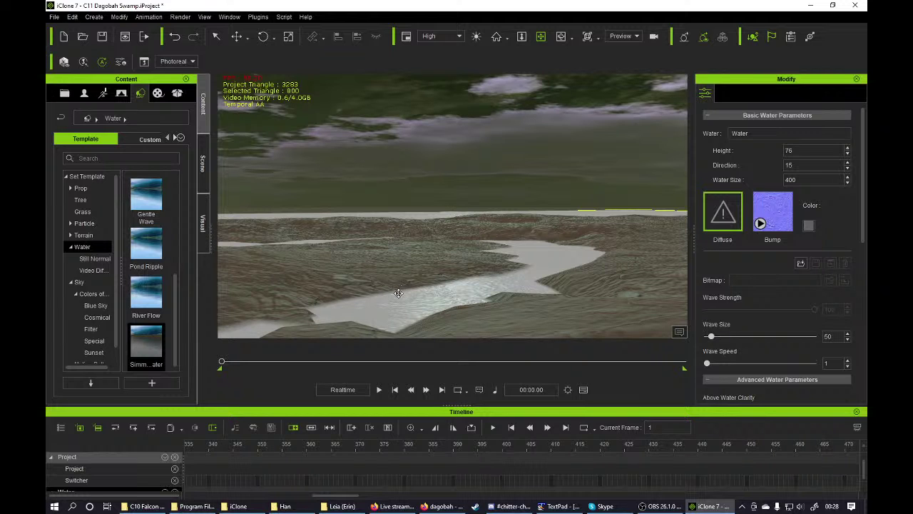
drag(398, 294, 445, 271)
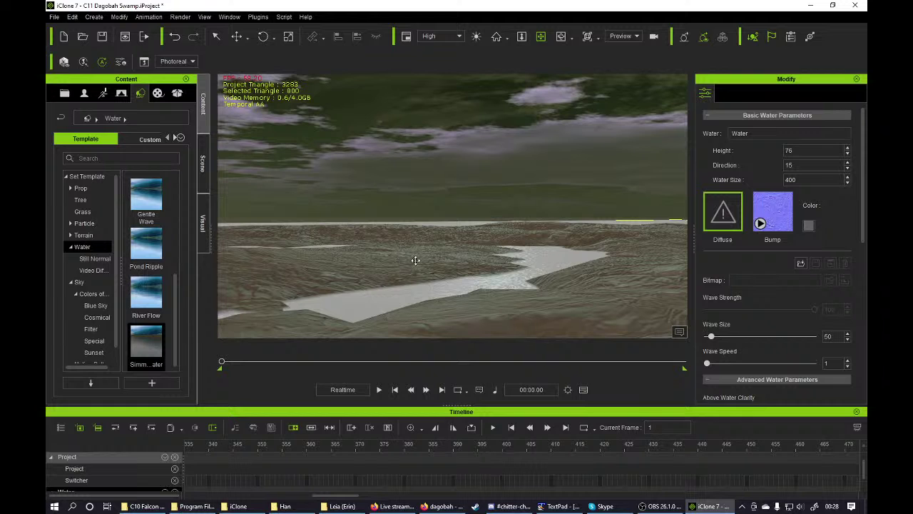
drag(447, 261, 453, 271)
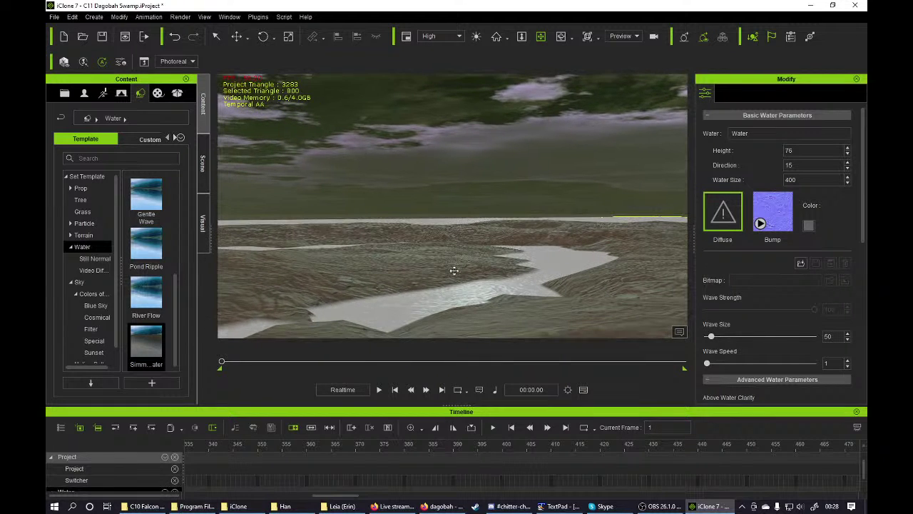
- Turn on the scene's fog and set its start distance to 1000
click(203, 226)
scroll(129, 297, down, 2)
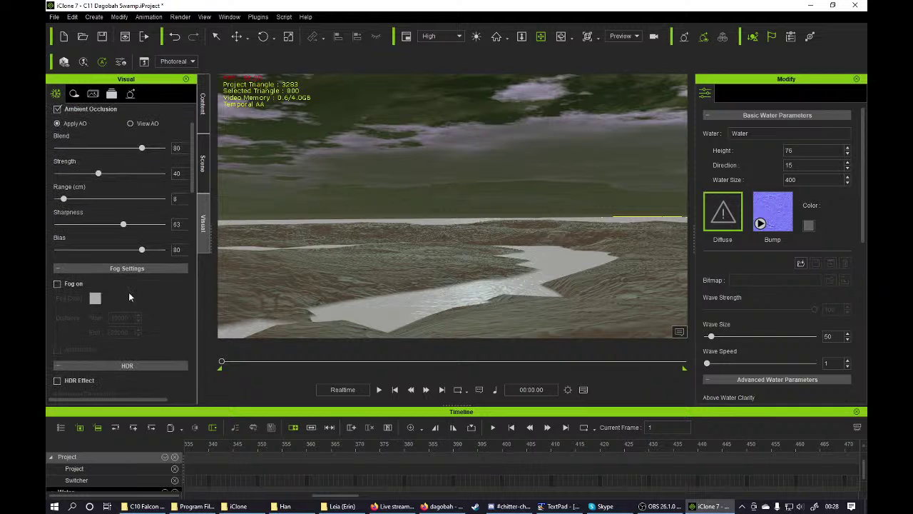
click(79, 284)
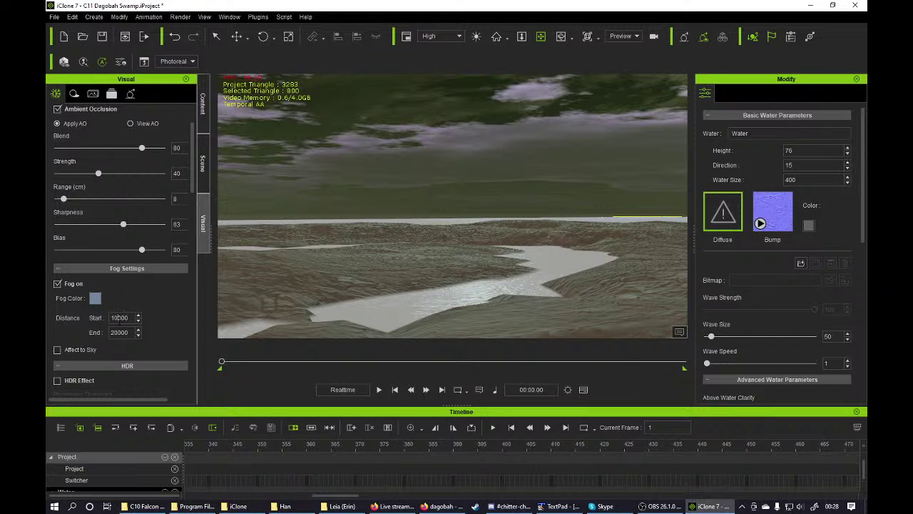
click(113, 317)
key(Delete)
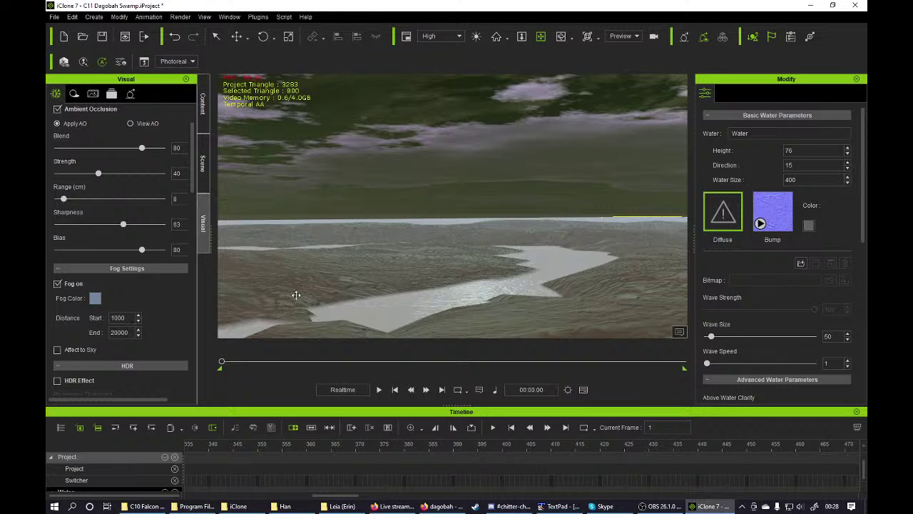
right_drag(376, 269, 360, 259)
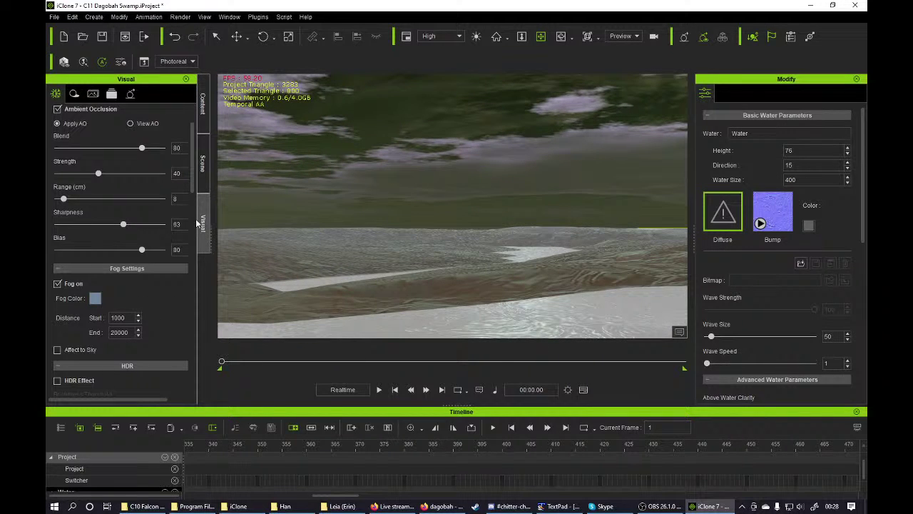
- Change the fog colour to a more saturated blue, #5e7b9e, and check it over the distant terrain
drag(194, 189, 196, 194)
right_drag(365, 252, 365, 261)
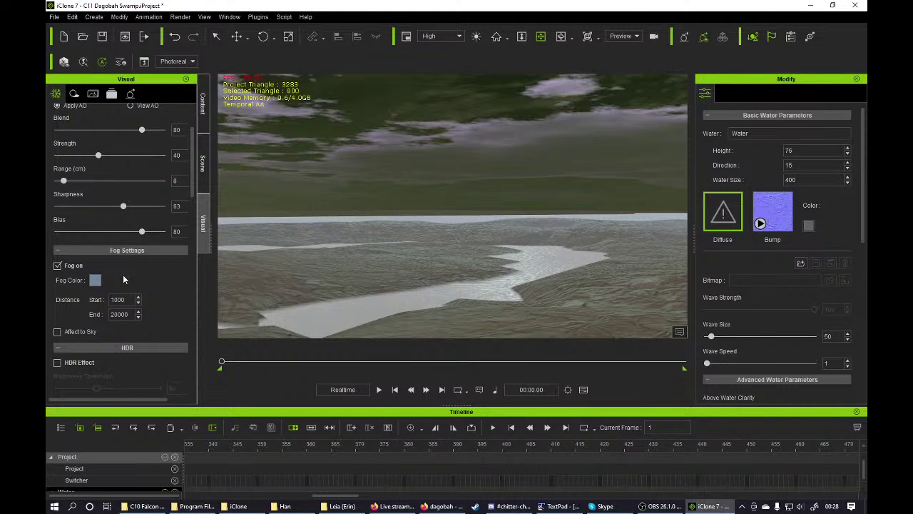
click(98, 281)
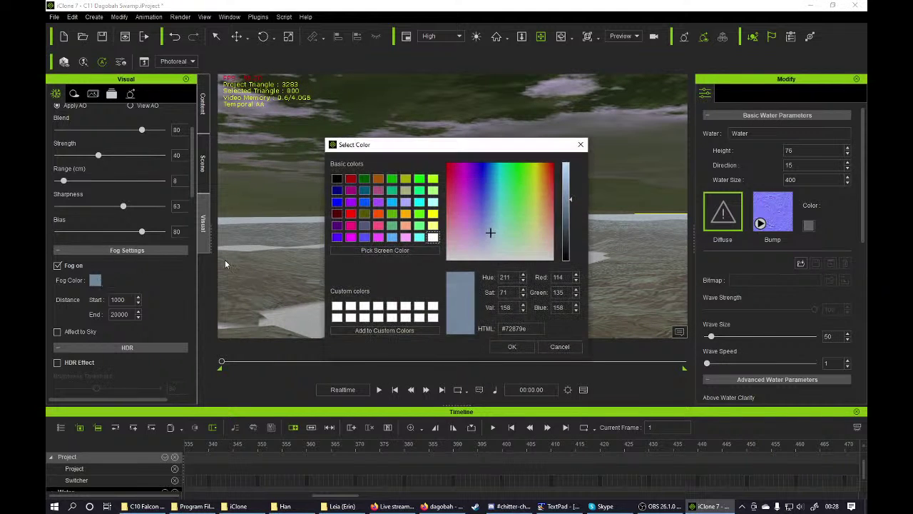
click(490, 223)
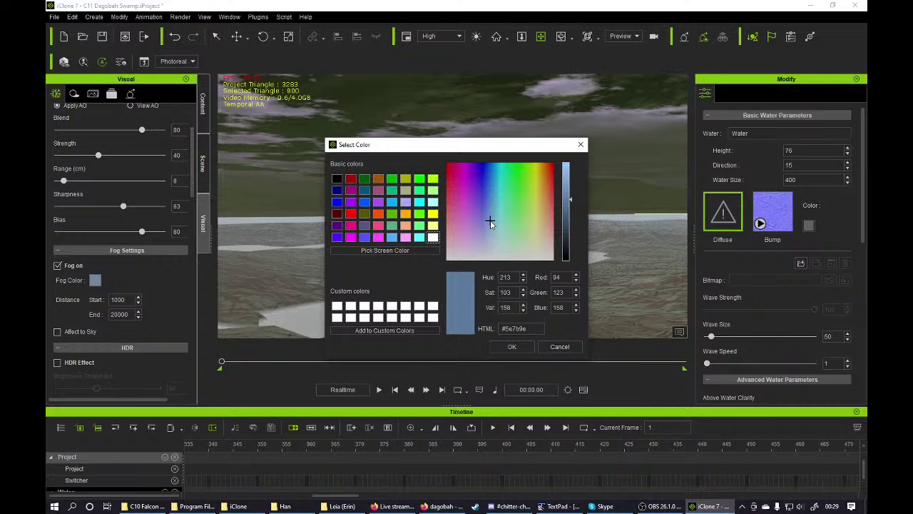
click(500, 346)
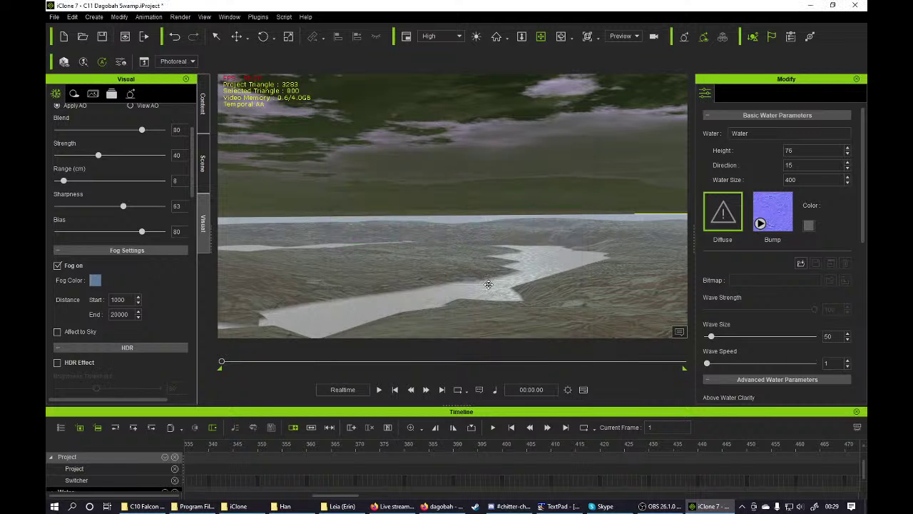
right_drag(484, 273, 457, 265)
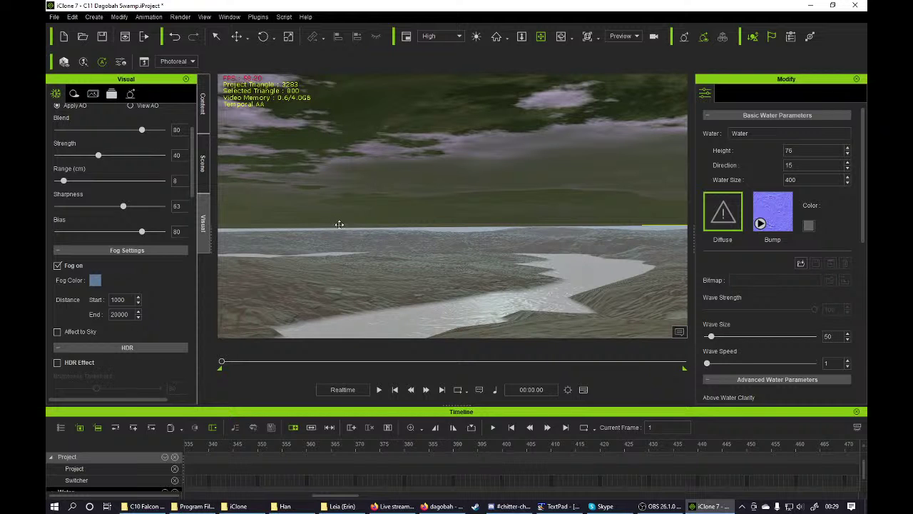
- Look through the prop categories of the set templates and examine the Sinister pack's scene modules and single props
click(205, 165)
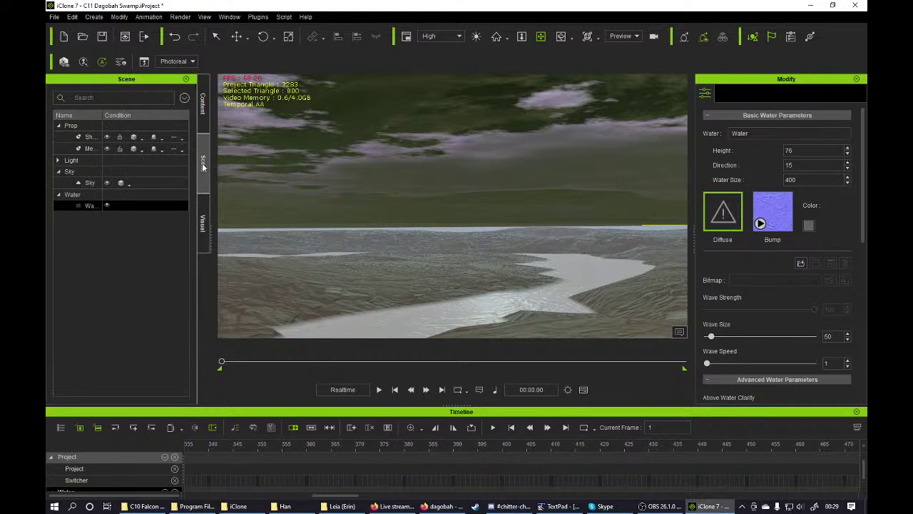
click(201, 127)
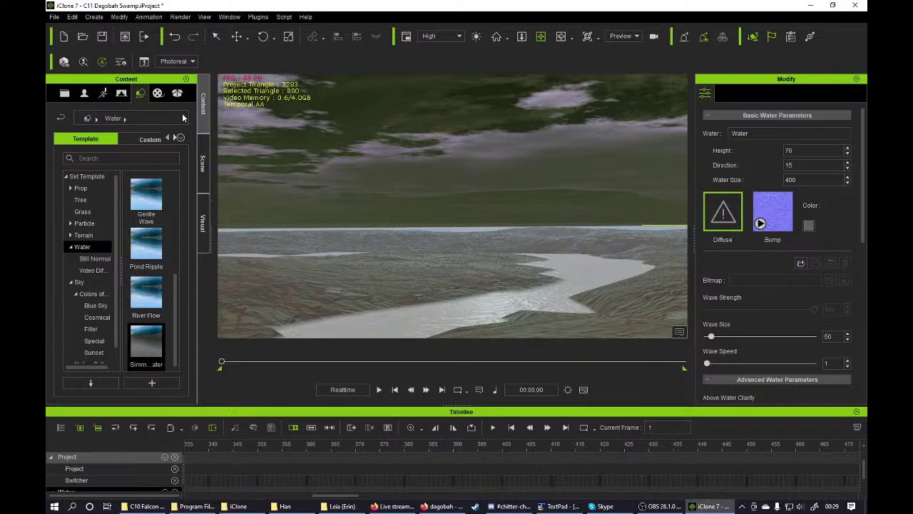
click(70, 189)
scroll(79, 207, down, 4)
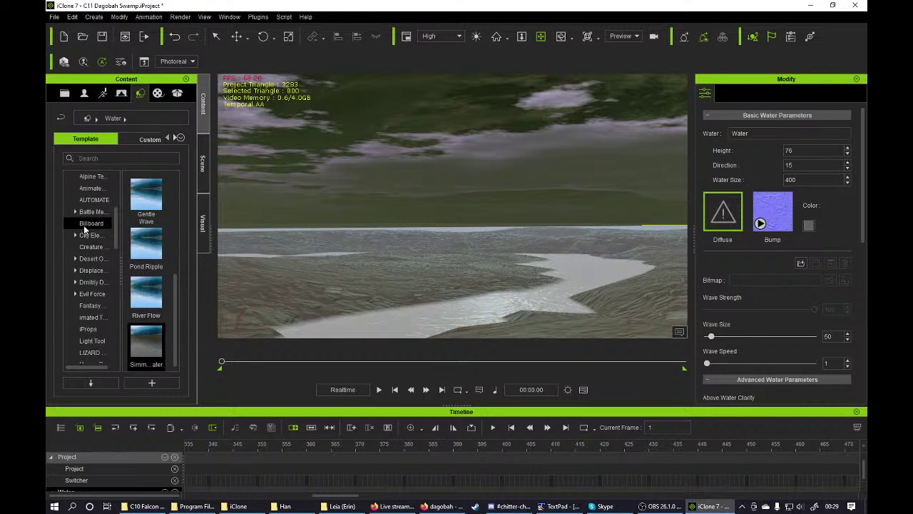
scroll(80, 267, down, 6)
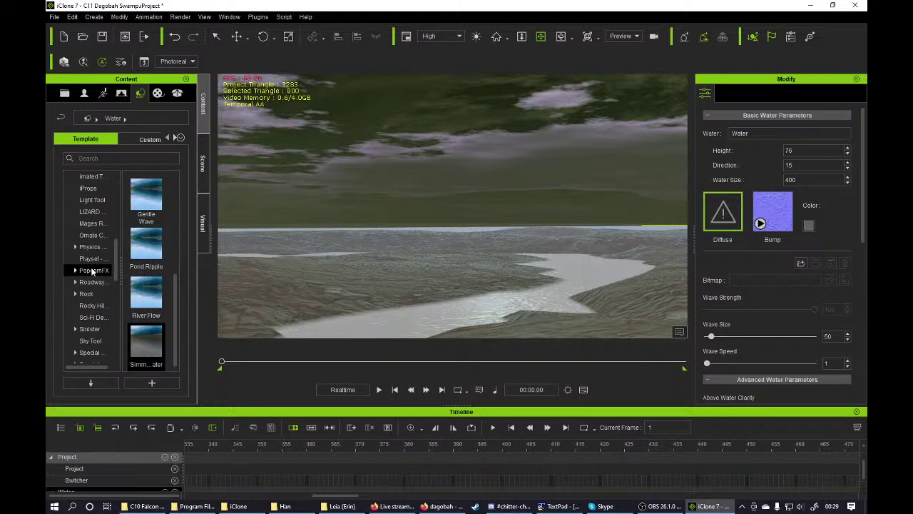
scroll(100, 282, down, 4)
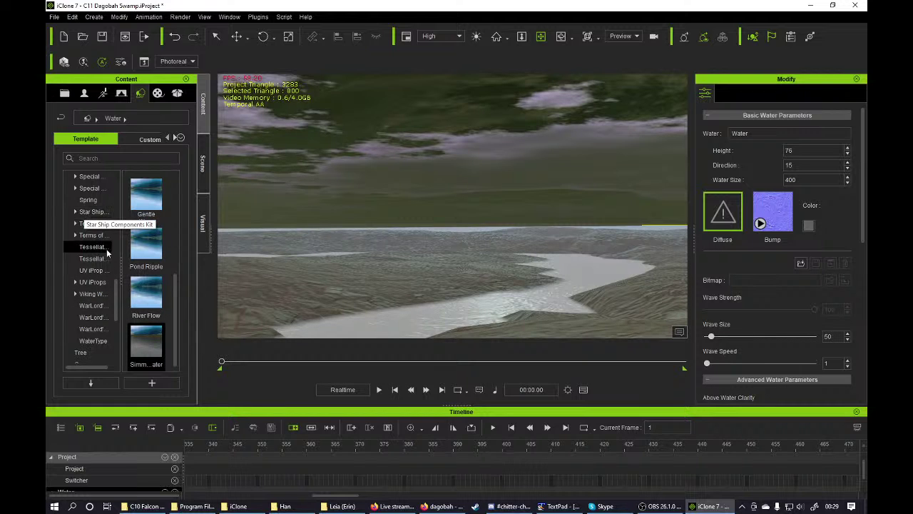
scroll(120, 298, up, 2)
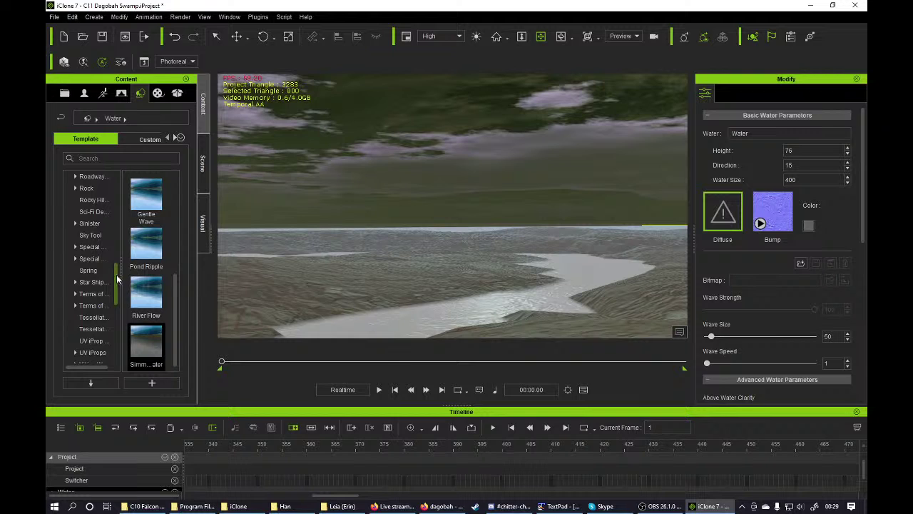
click(76, 223)
click(91, 236)
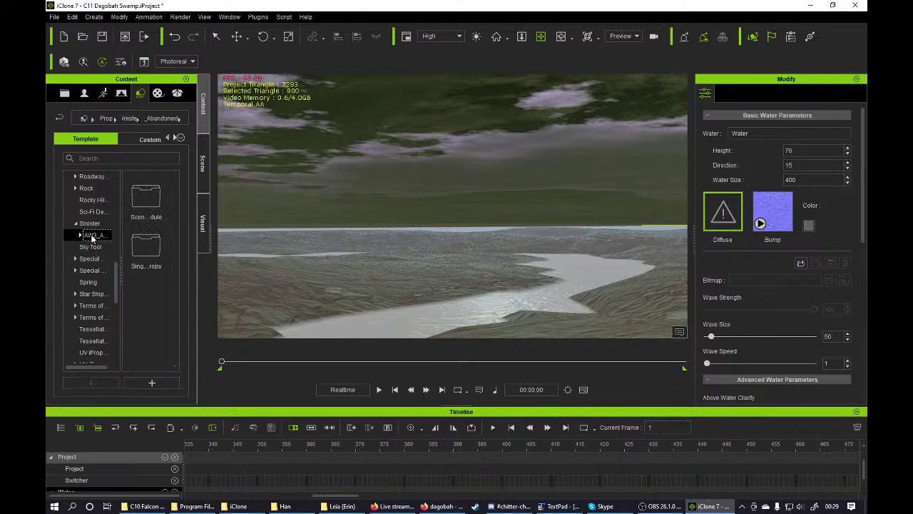
click(80, 235)
click(96, 247)
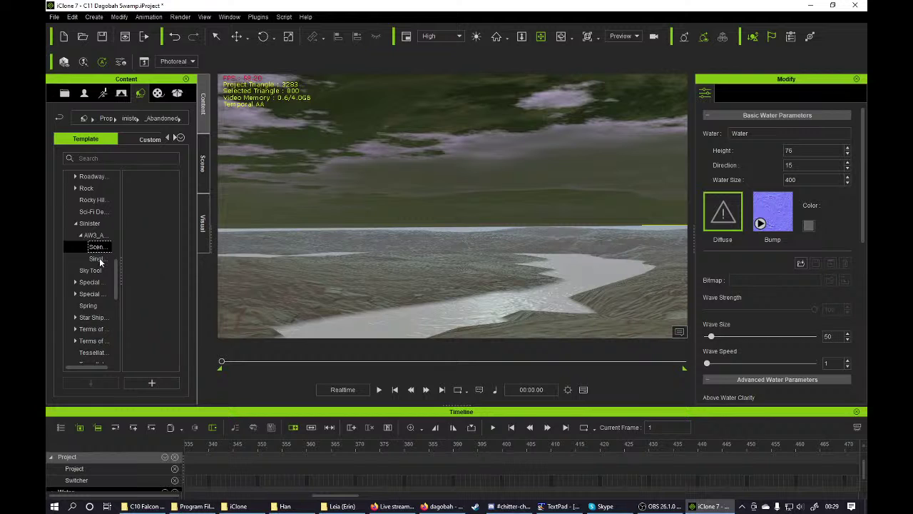
click(98, 259)
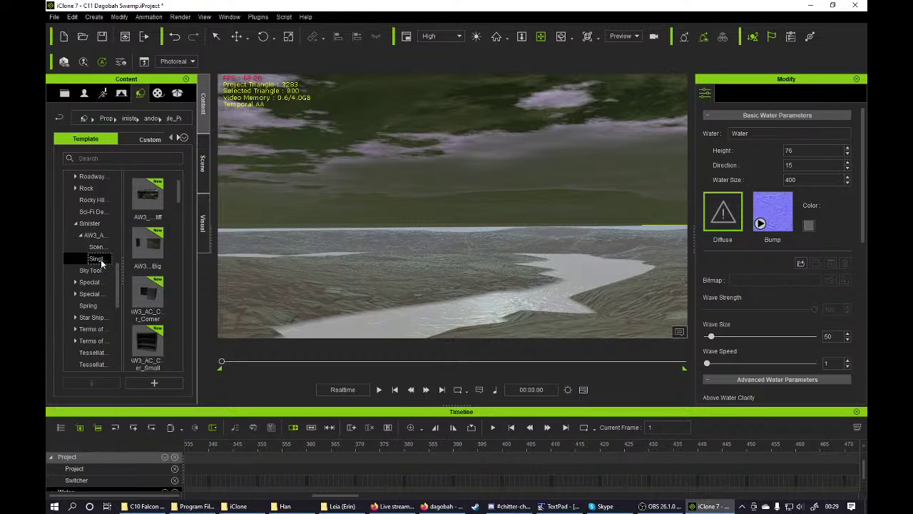
click(76, 223)
scroll(89, 242, up, 3)
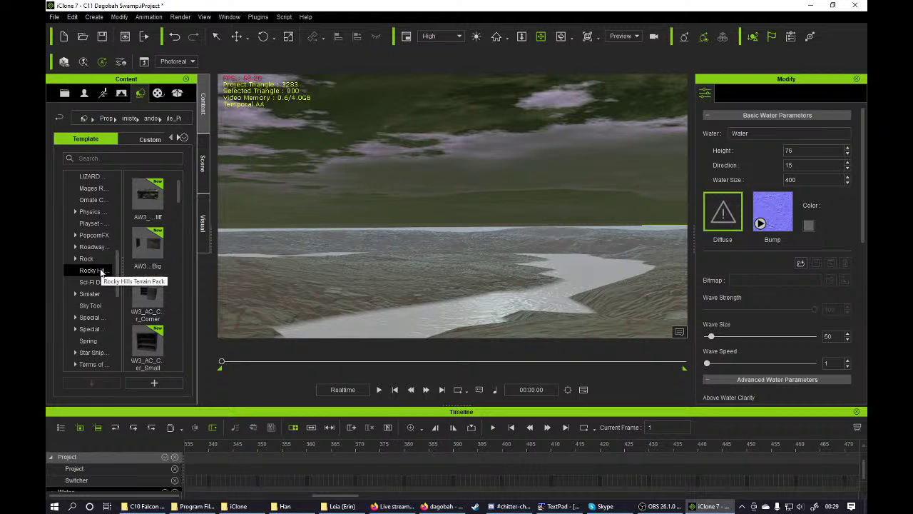
- Examine the swamp tussock models and the Evil Force category's celestial royal props among the prop templates
scroll(98, 228, up, 1)
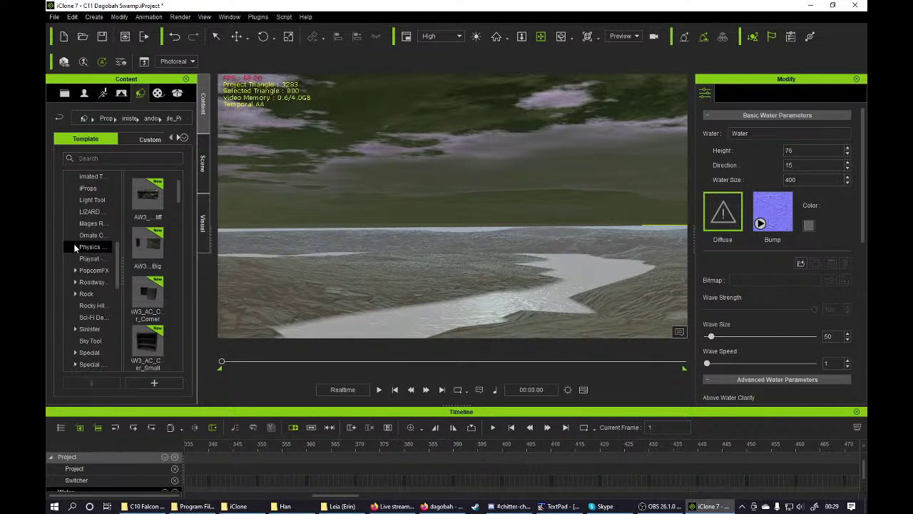
scroll(94, 246, up, 3)
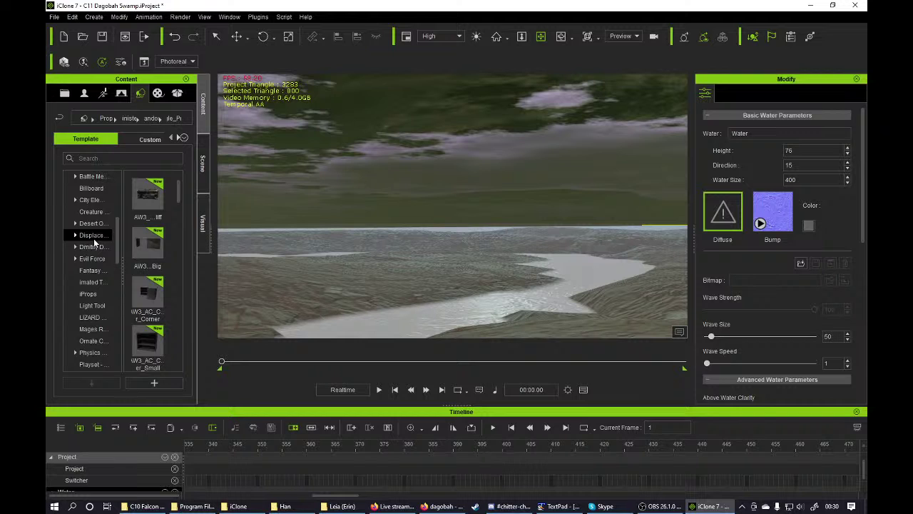
click(94, 250)
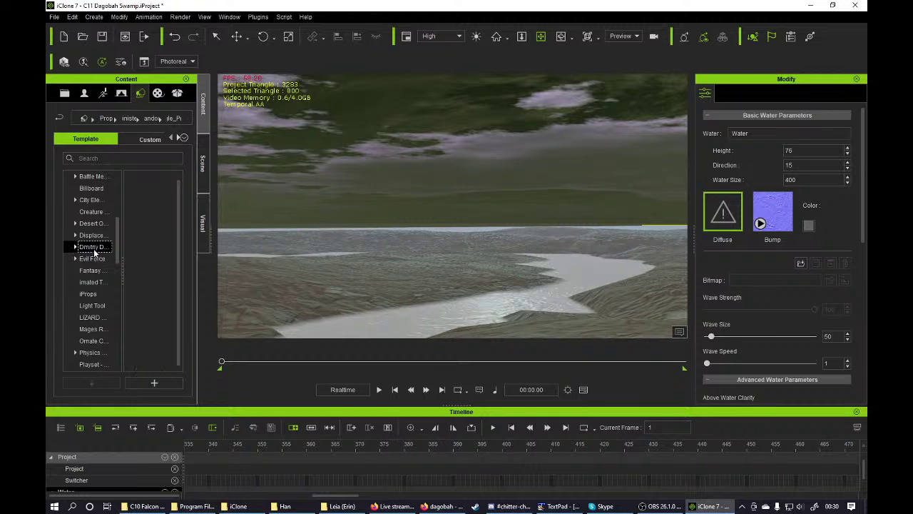
double_click(146, 196)
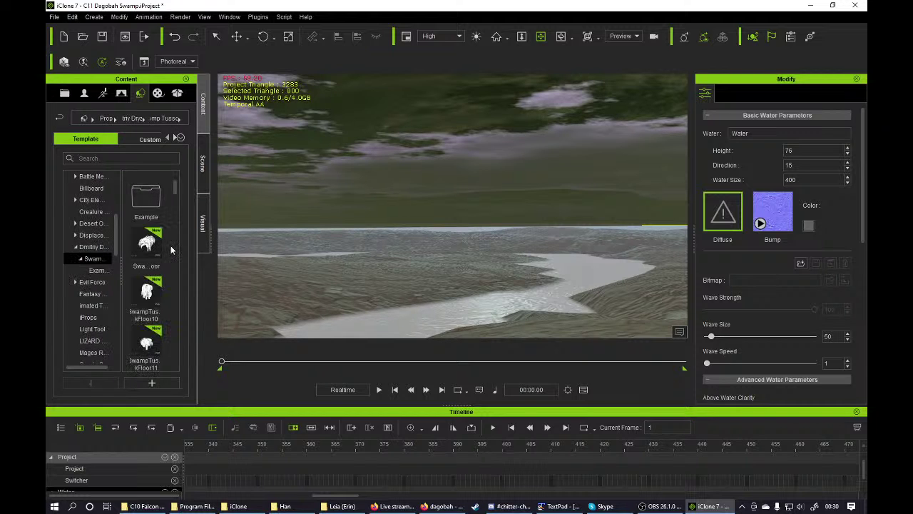
mouse_move(178, 188)
mouse_down()
mouse_move(177, 291)
mouse_move(176, 187)
mouse_up()
scroll(87, 240, up, 1)
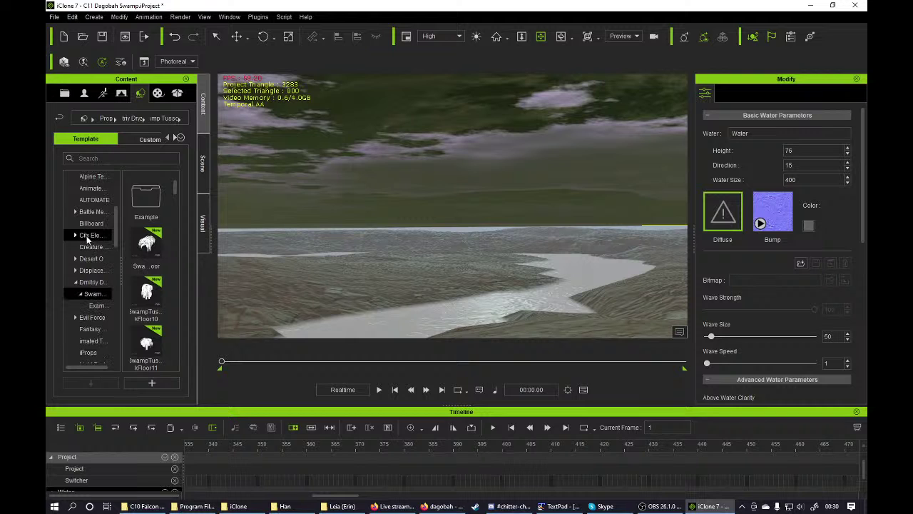
scroll(100, 254, up, 1)
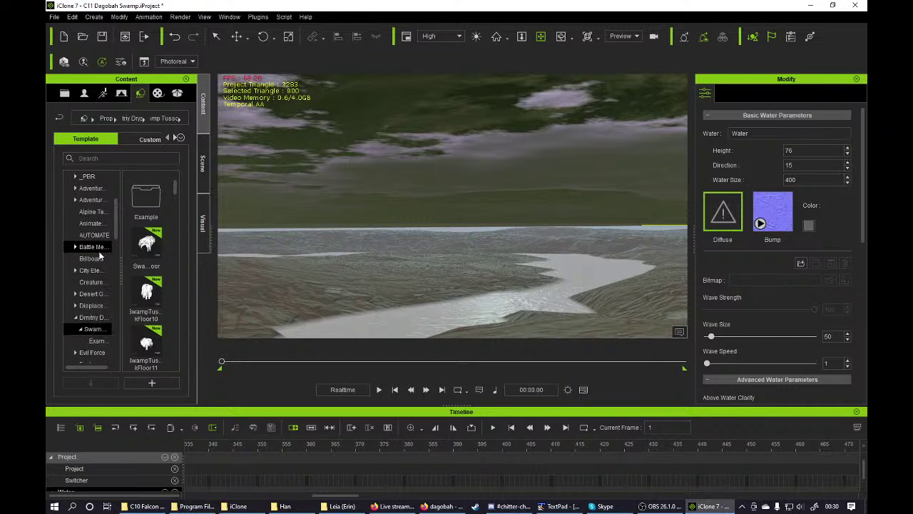
scroll(104, 222, up, 2)
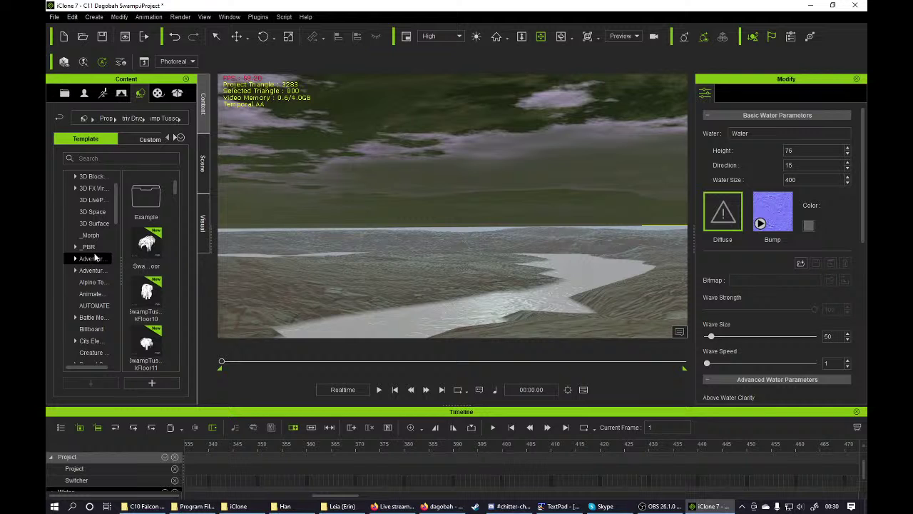
scroll(98, 251, up, 1)
scroll(100, 243, down, 2)
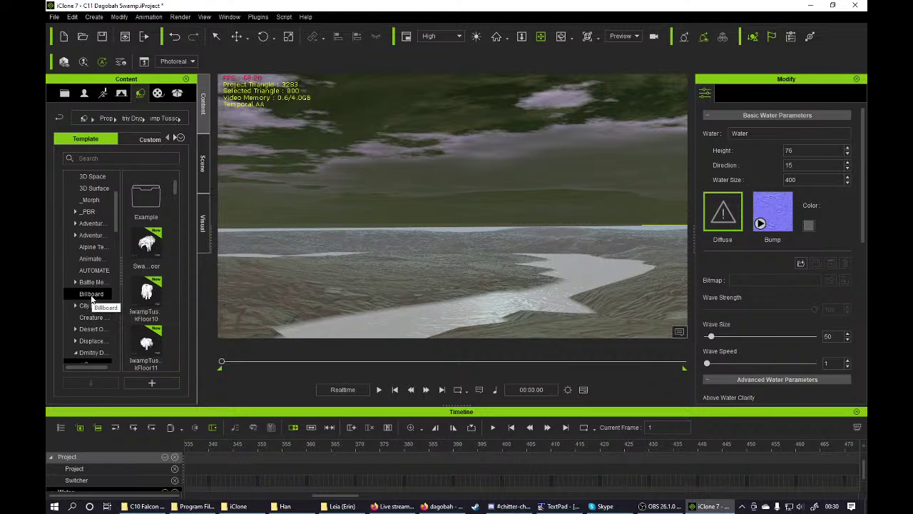
scroll(93, 299, down, 2)
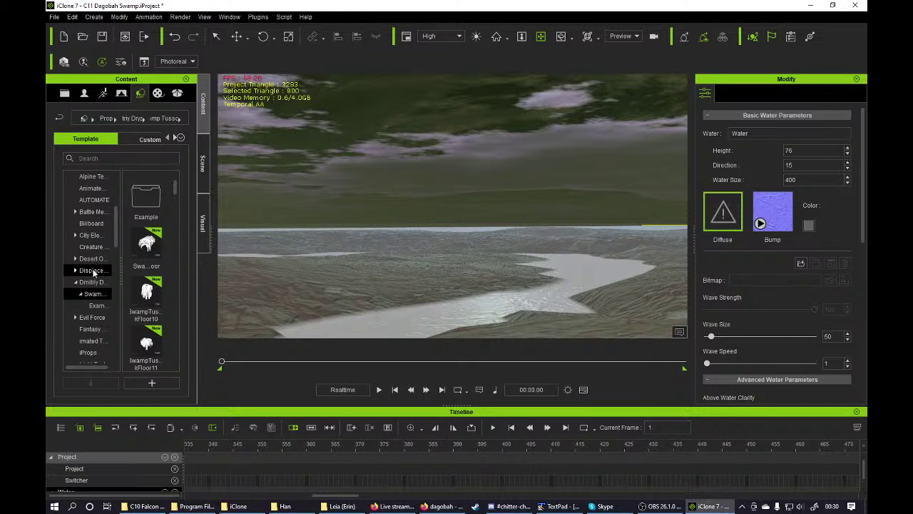
click(93, 317)
double_click(145, 196)
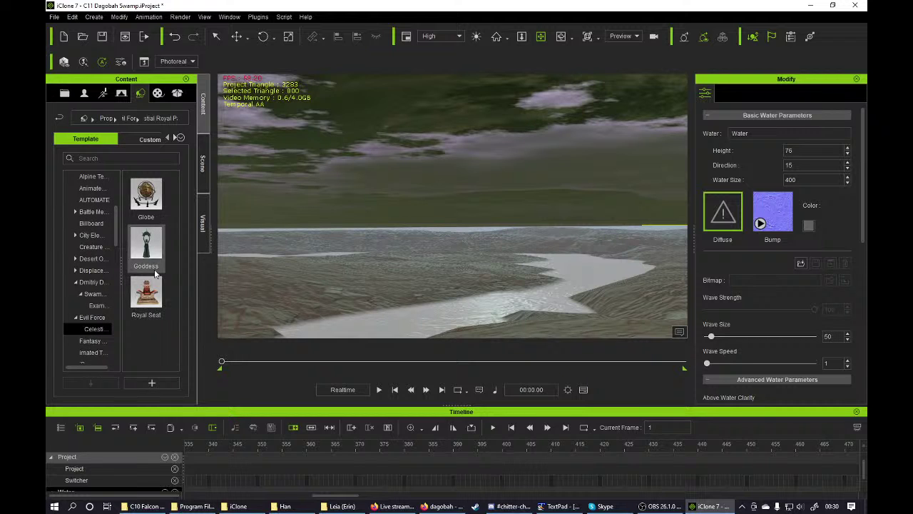
click(75, 318)
- Add FTREE2_Ektree from Fantasy Trees 2 and move it beyond the water channel to about X -978, Y -64, Z 122
scroll(100, 321, down, 1)
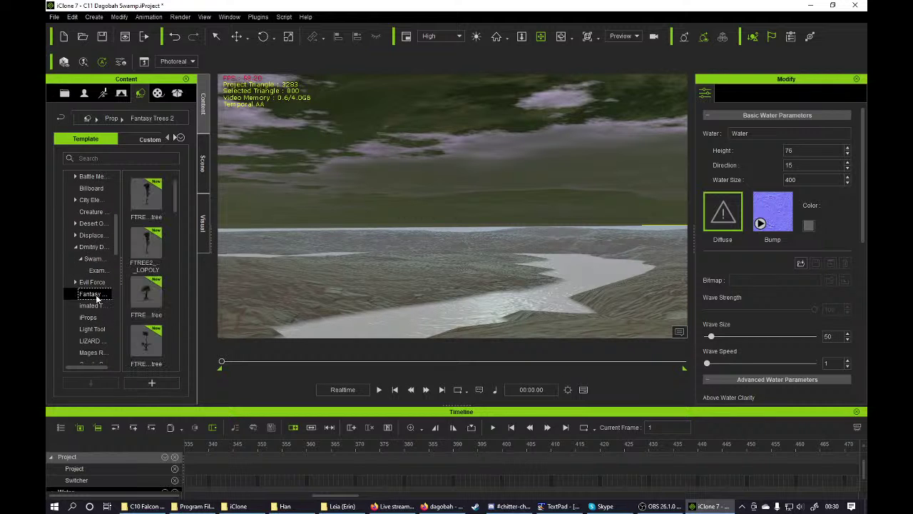
scroll(176, 213, down, 1)
scroll(177, 213, down, 1)
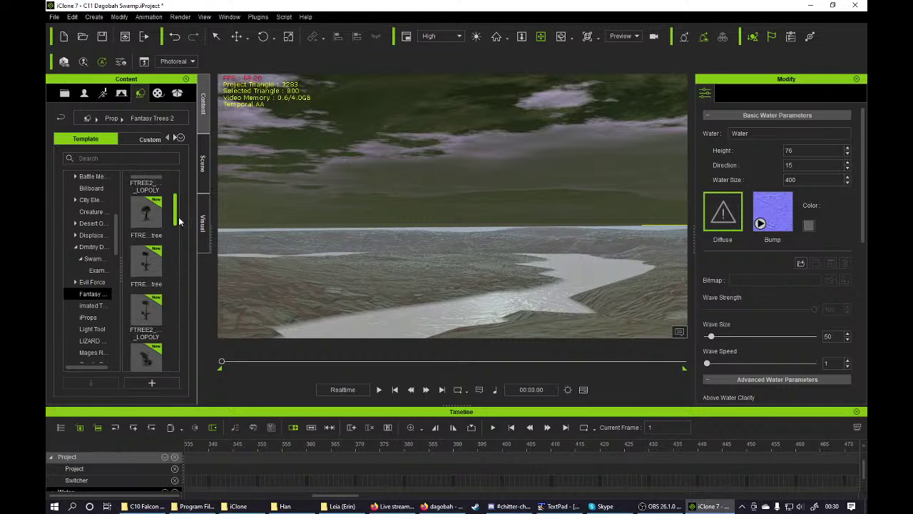
drag(143, 267, 451, 287)
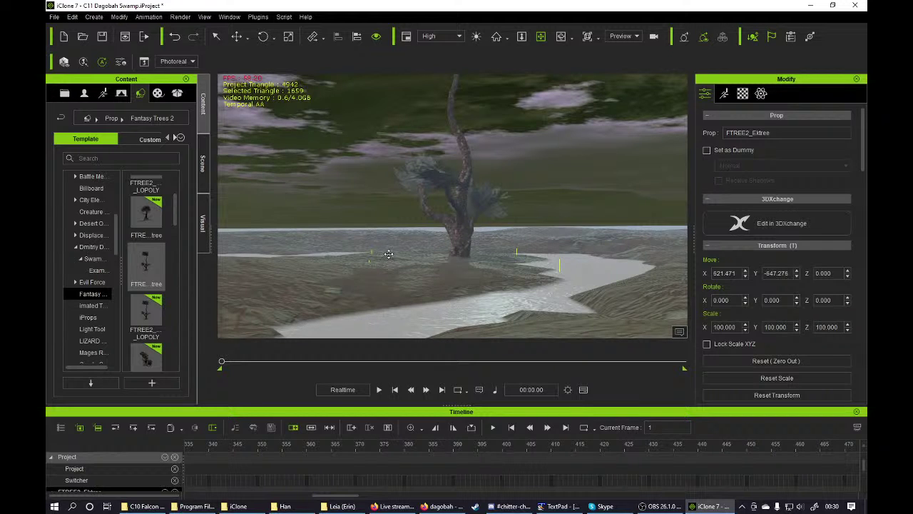
click(237, 36)
drag(468, 282, 517, 260)
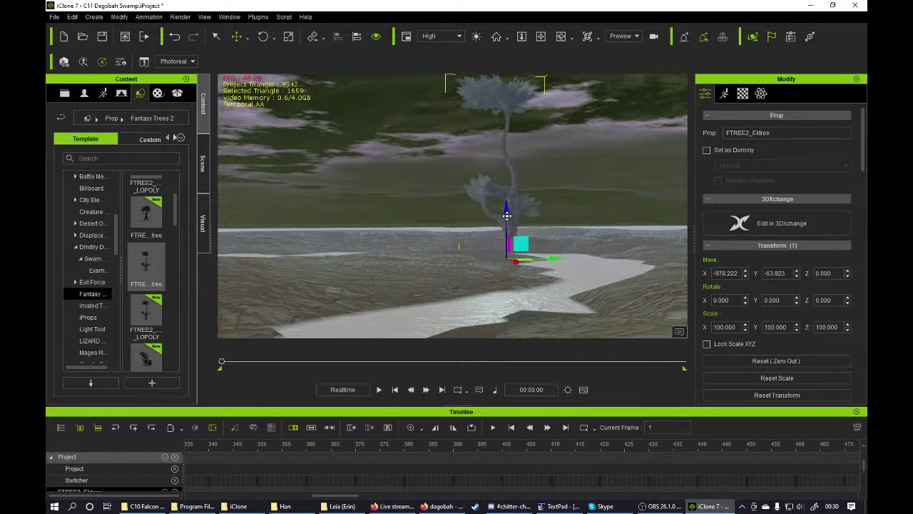
mouse_move(507, 205)
mouse_down()
mouse_move(506, 177)
mouse_move(511, 201)
mouse_up()
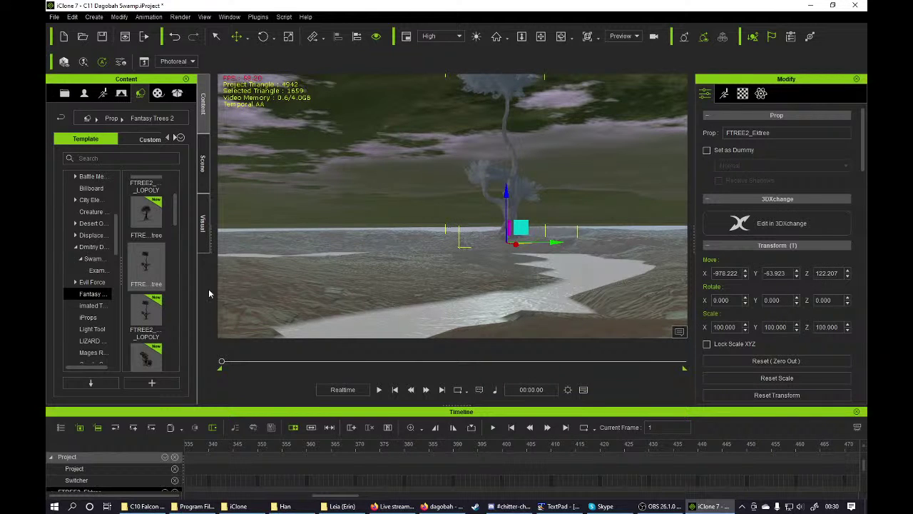
- Place the FTREE2_Ekytree_LOPOLY tree on the near bank at about X 790, Y -1211 and raise it to about Z 73
click(150, 312)
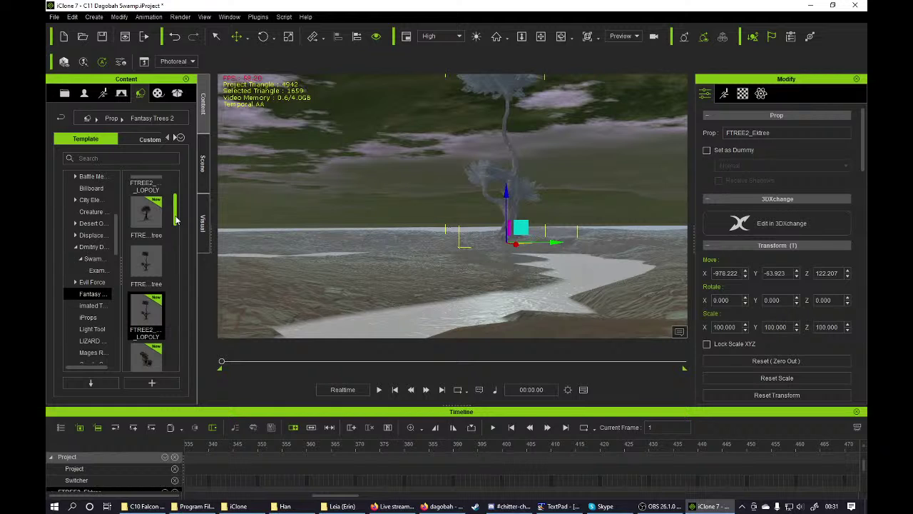
mouse_move(176, 221)
mouse_down()
mouse_move(178, 212)
mouse_move(179, 239)
mouse_up()
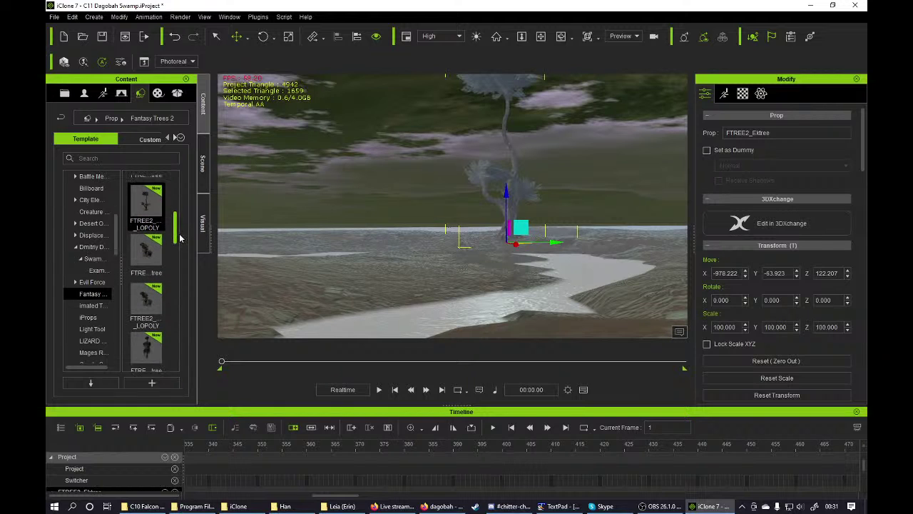
drag(151, 294, 338, 285)
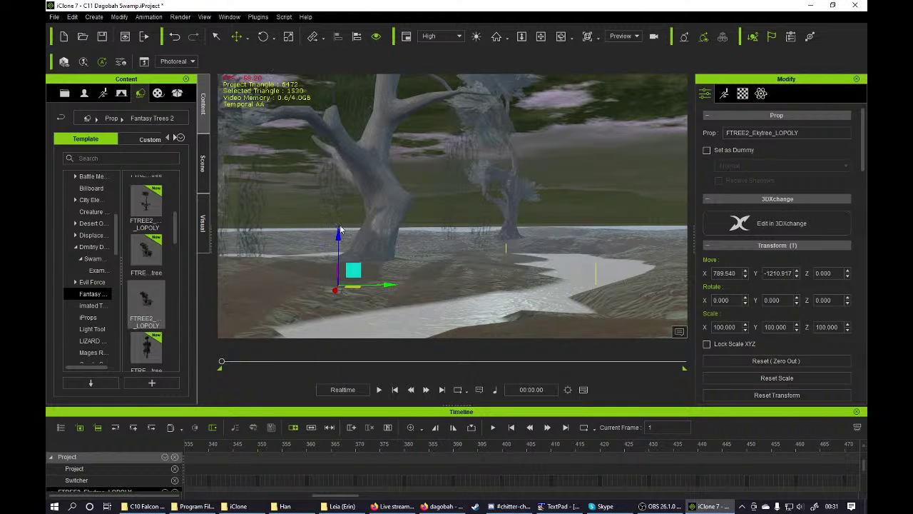
mouse_move(340, 236)
mouse_down()
mouse_move(340, 198)
mouse_move(342, 224)
mouse_up()
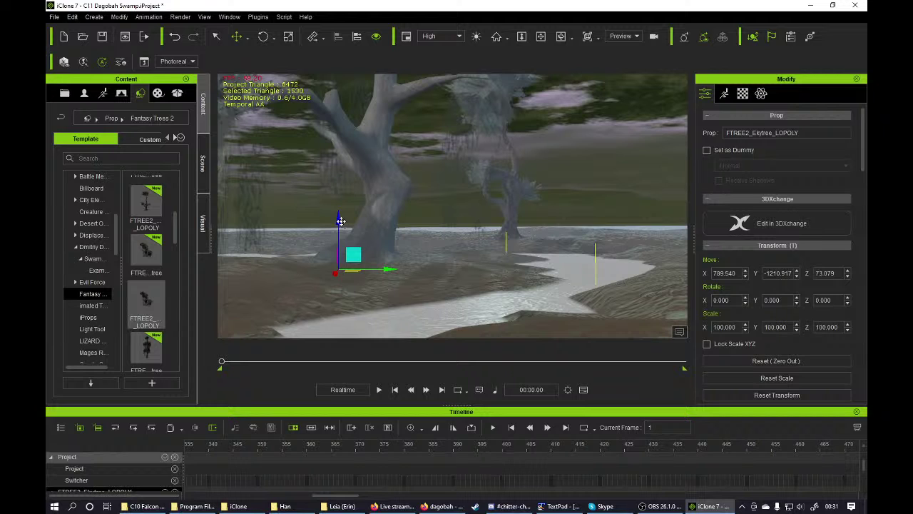
- Add the FTREE2_Kurvigtree tree and move it across the channel to about X -600, Y 726, Z 150
drag(182, 241, 465, 288)
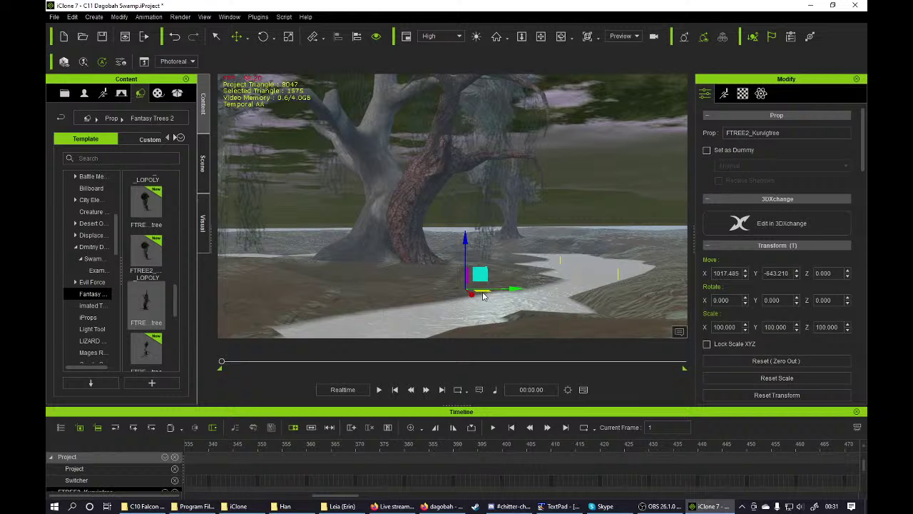
drag(484, 296, 640, 262)
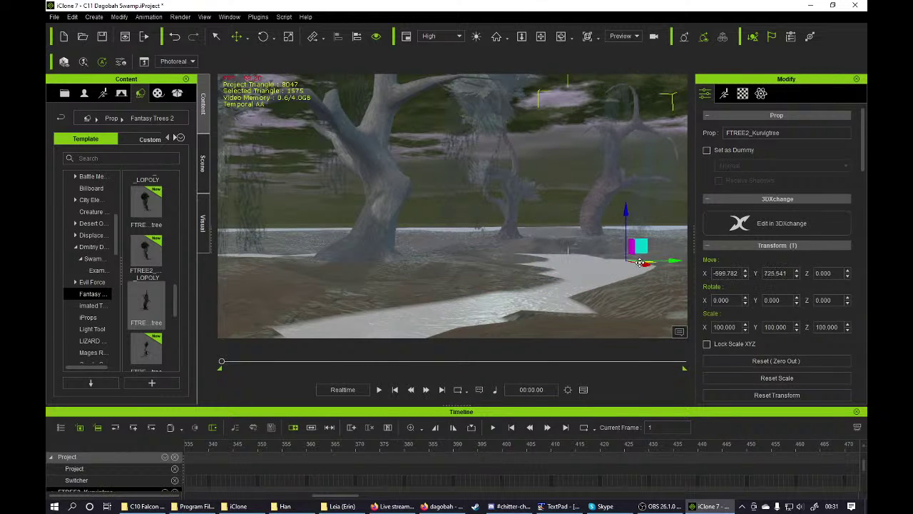
drag(626, 215, 621, 197)
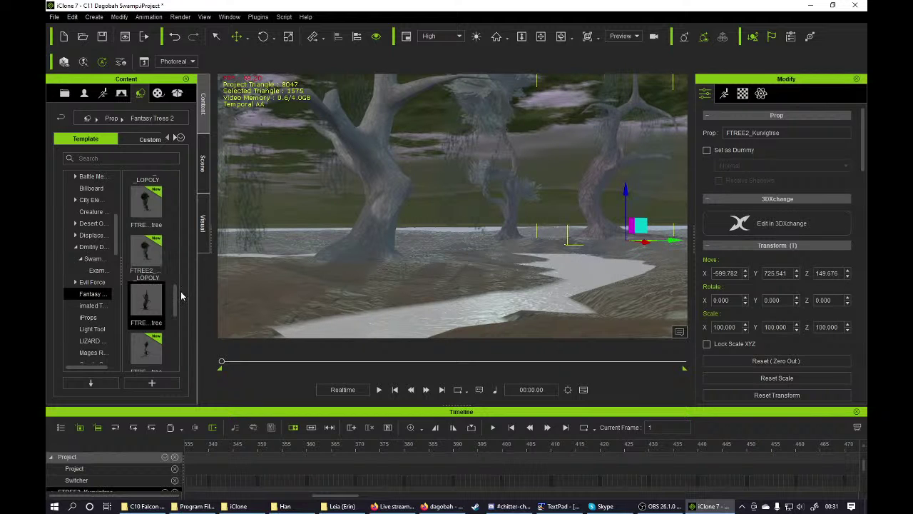
- Add the FTREE2_Lunntree tree, move it to about X -1111, Y -1562, Z 116 and rotate it about -116 degrees around Z
drag(175, 293, 315, 289)
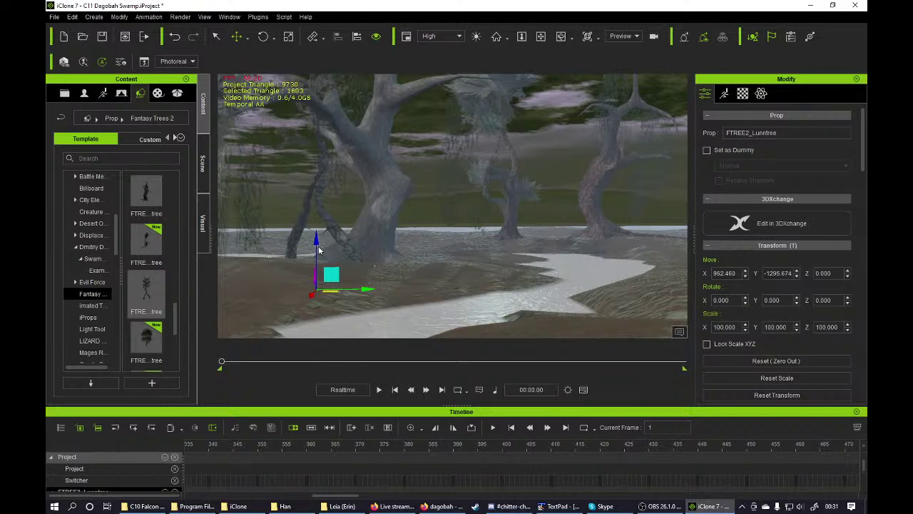
drag(321, 211, 306, 195)
click(263, 37)
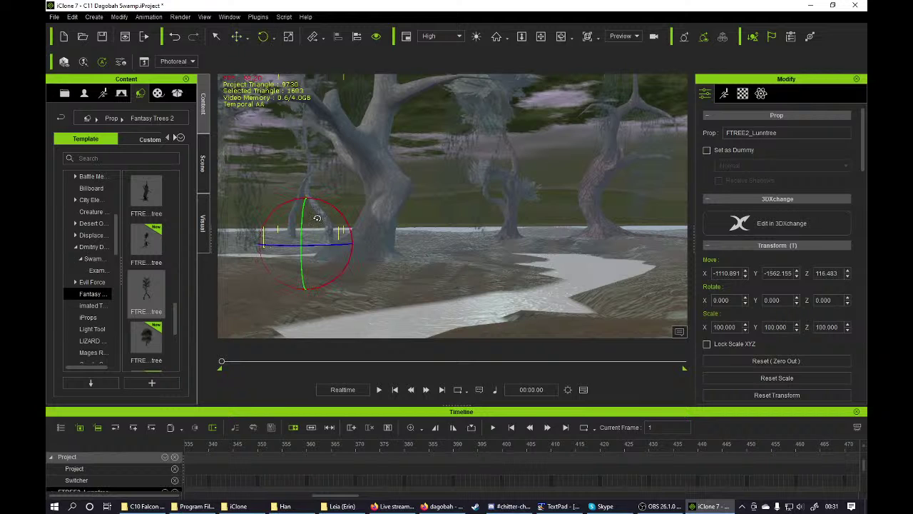
drag(325, 250, 268, 243)
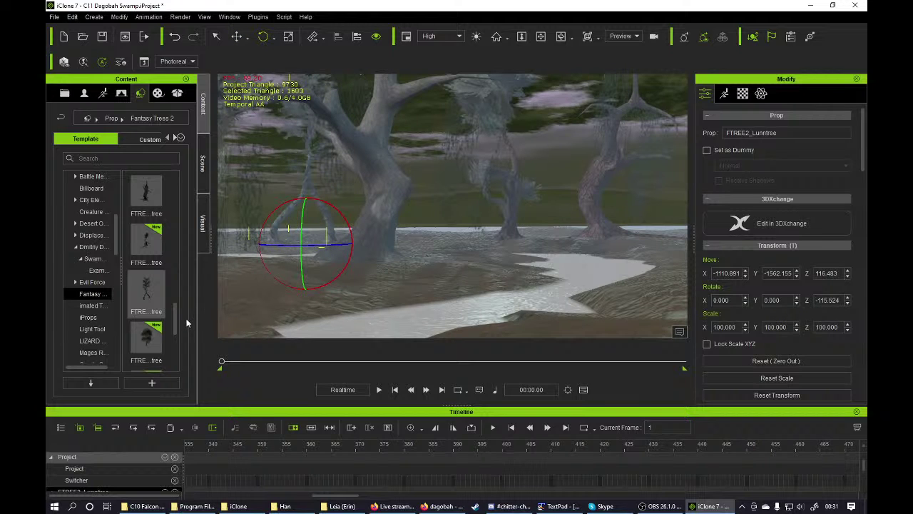
- Add another FTREE2_Lunntree tree from Fantasy Trees 2 and move it beside the water channel at about X 269, Y -281, Z 75
scroll(184, 336, down, 3)
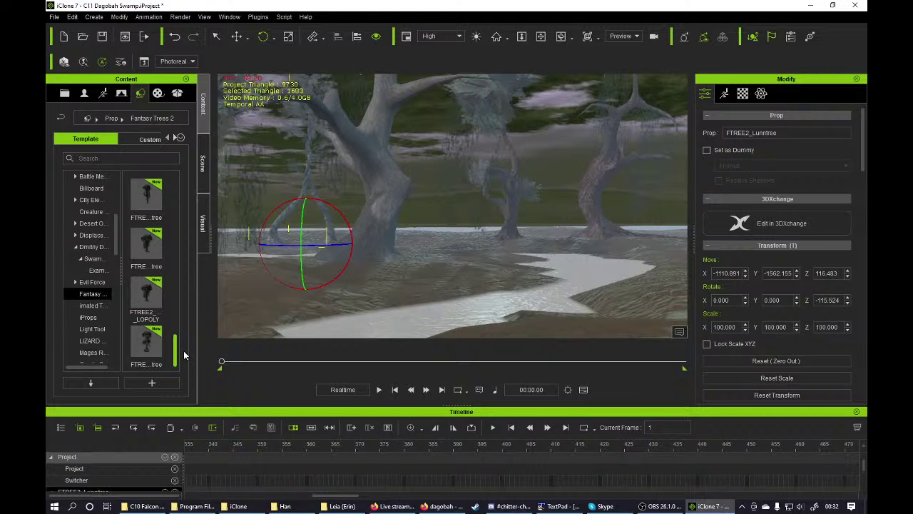
mouse_move(146, 293)
mouse_down()
mouse_move(143, 303)
mouse_move(440, 309)
mouse_move(461, 285)
mouse_move(440, 284)
mouse_move(445, 277)
mouse_move(181, 317)
mouse_move(149, 307)
mouse_up()
drag(176, 350, 177, 311)
drag(146, 246, 456, 276)
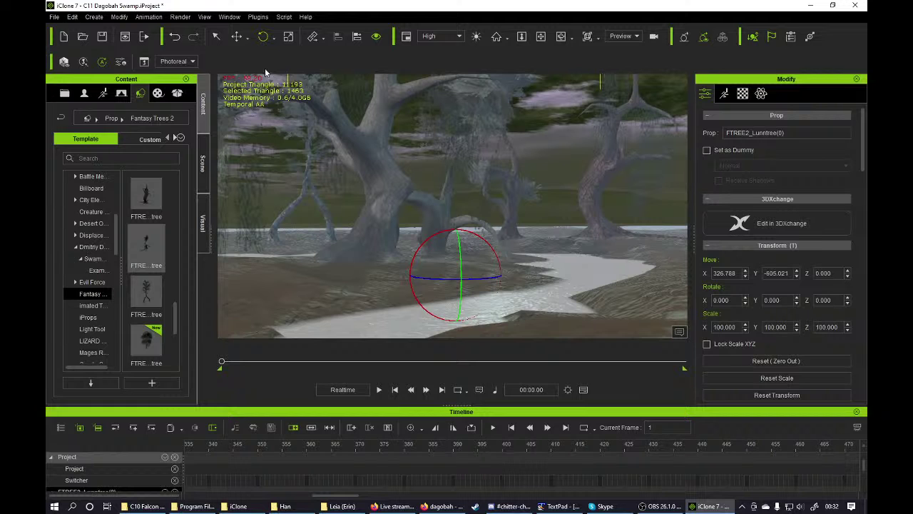
click(236, 36)
mouse_move(453, 226)
mouse_down()
mouse_move(454, 191)
mouse_move(454, 211)
mouse_up()
drag(475, 248, 560, 271)
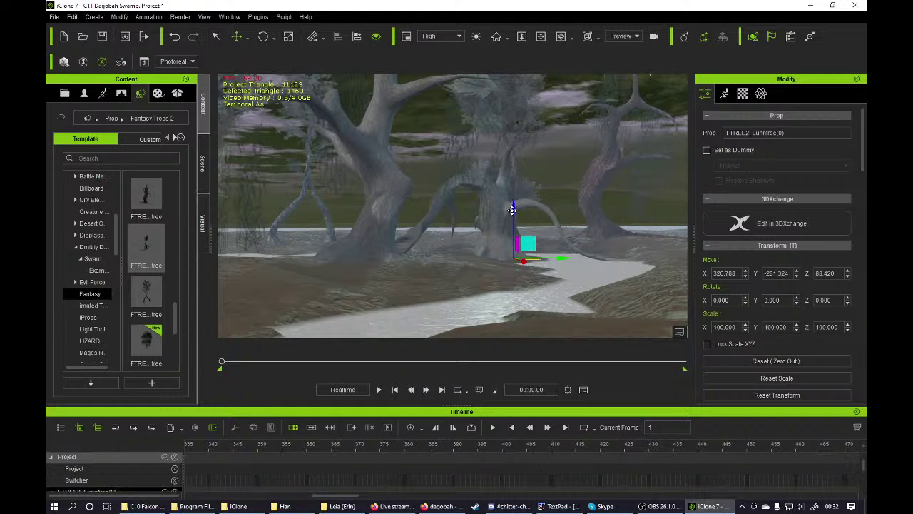
drag(512, 210, 512, 212)
drag(521, 261, 522, 265)
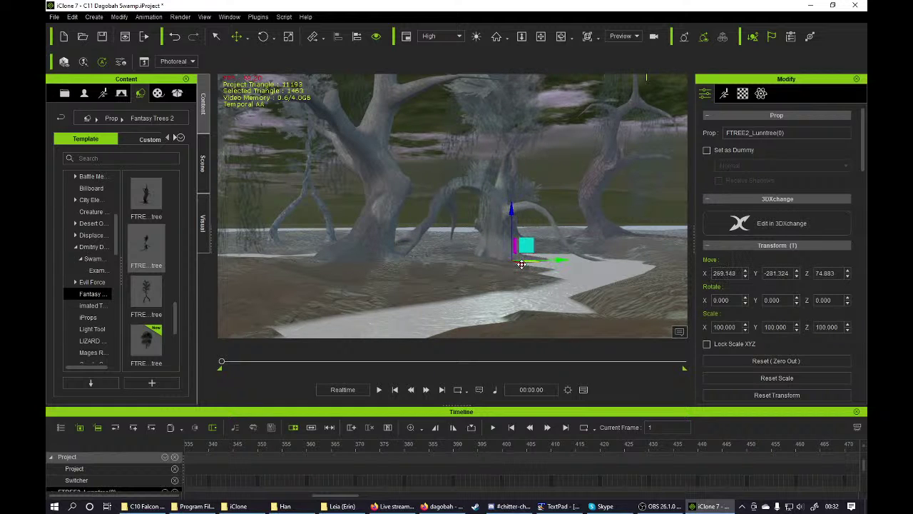
- Open the colour adjustment for the Sky's diffuse texture and set its hue to 43
click(203, 170)
click(93, 241)
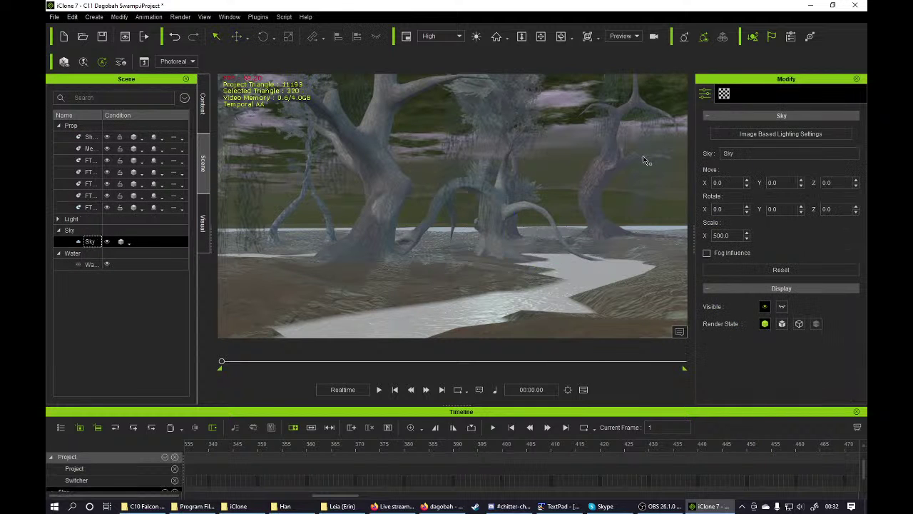
click(723, 94)
scroll(817, 241, up, 1)
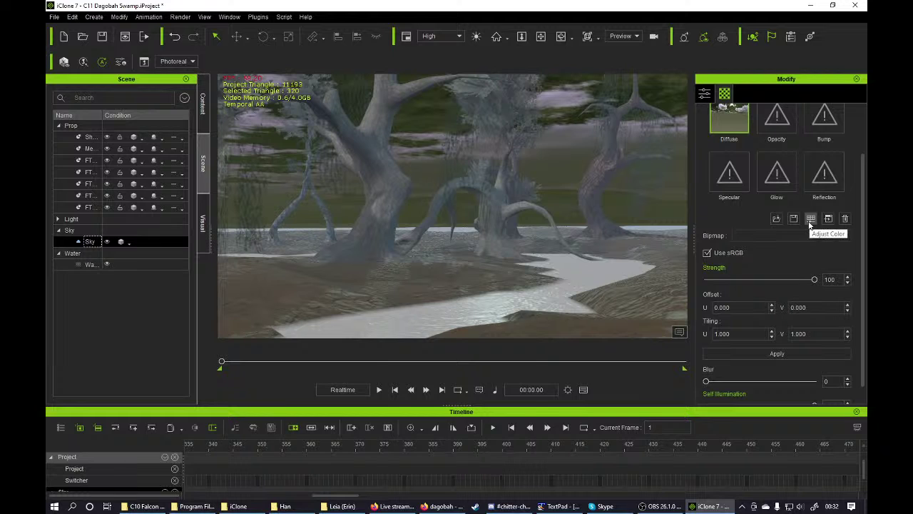
click(810, 219)
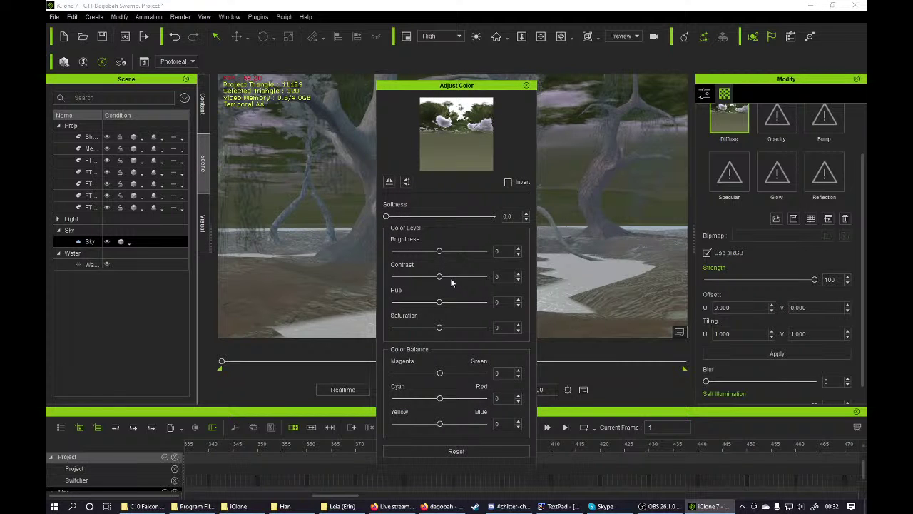
drag(441, 302, 459, 308)
drag(465, 89, 700, 100)
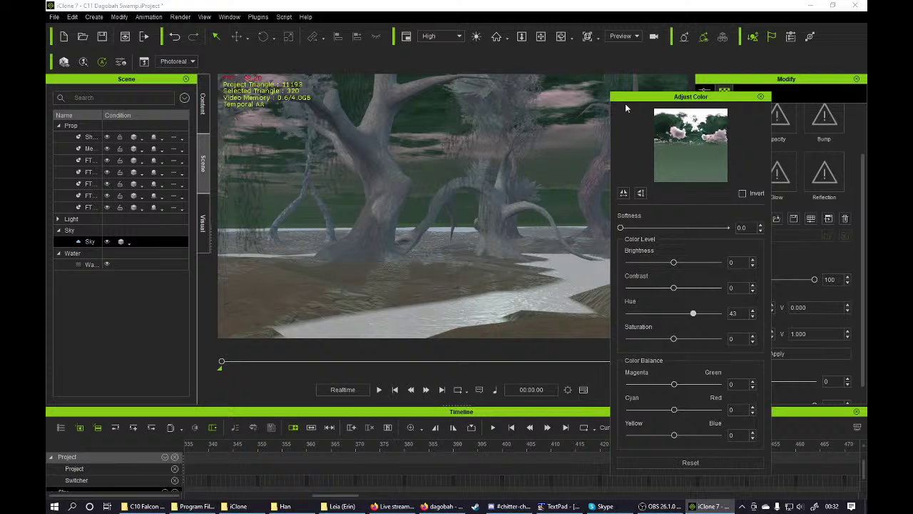
- Set the sky texture's saturation to -1 and brightness to 4, and close the colour adjustment
click(562, 38)
mouse_move(518, 168)
mouse_down()
mouse_move(521, 158)
mouse_move(517, 164)
mouse_up()
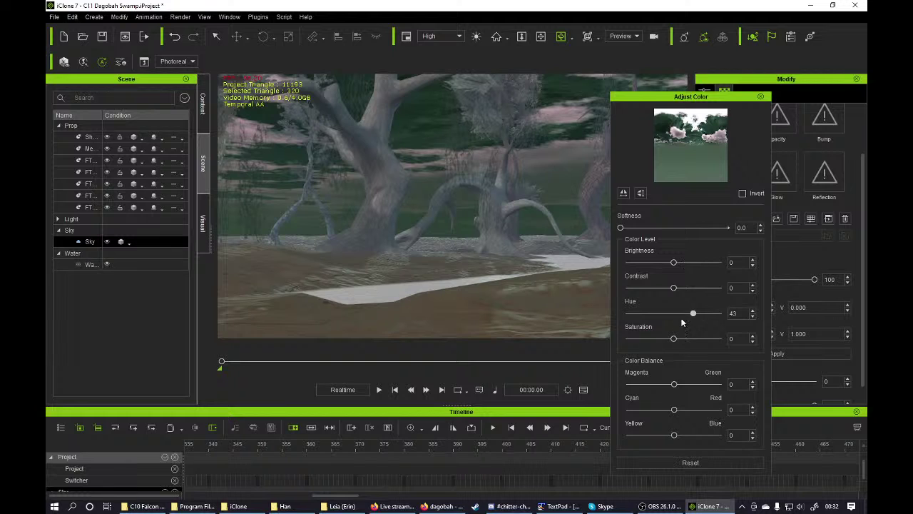
drag(674, 339, 671, 339)
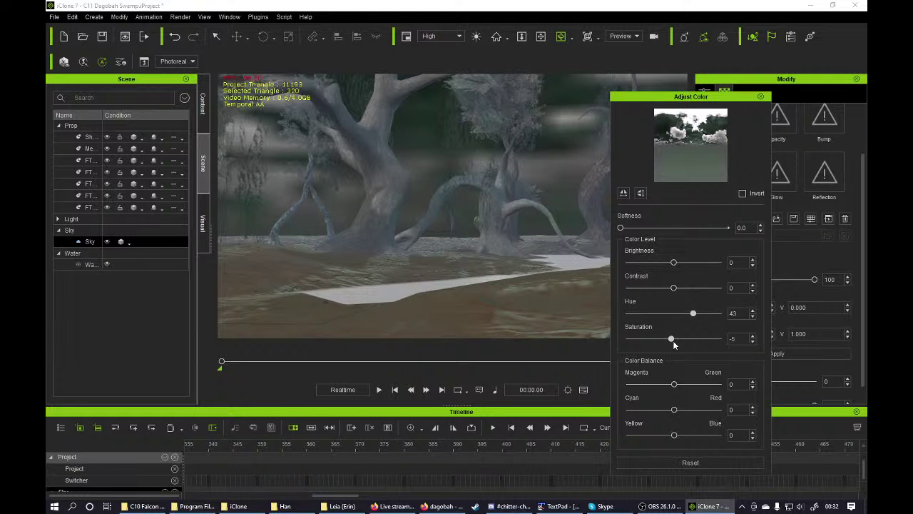
click(675, 343)
drag(673, 263, 677, 265)
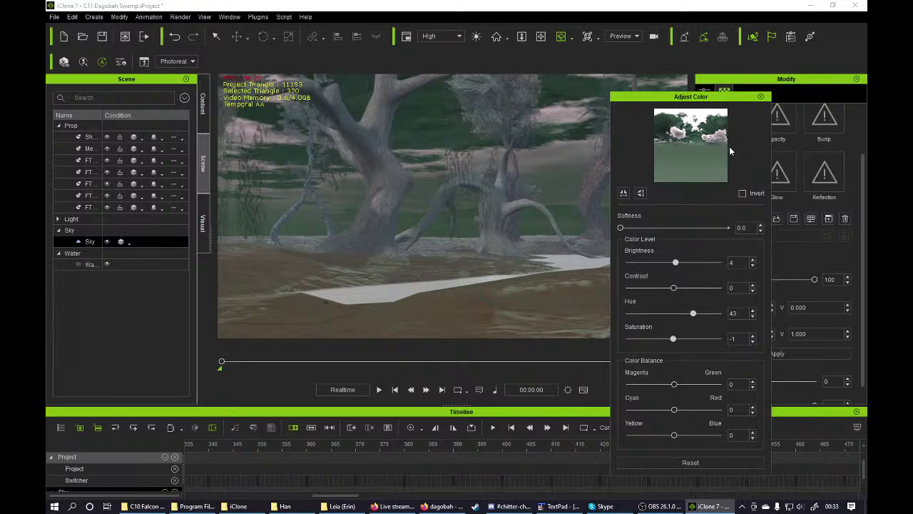
click(761, 97)
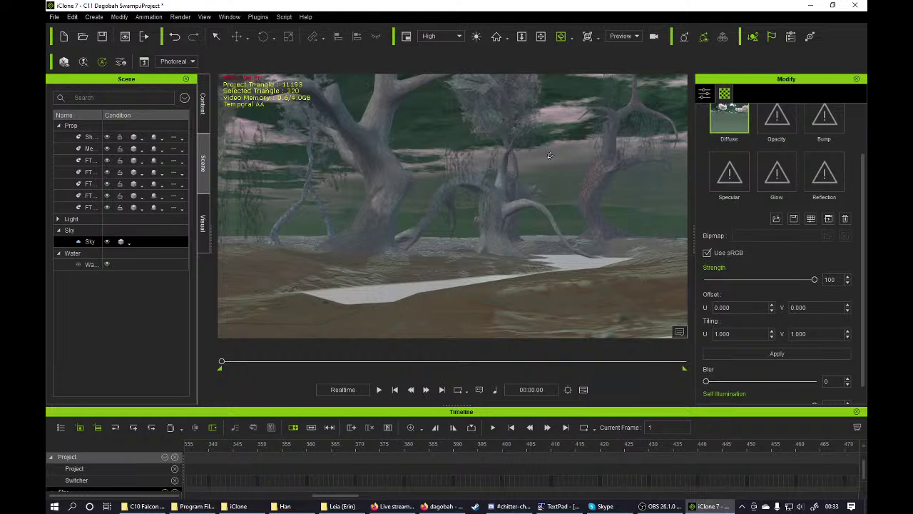
- Add the first low-poly FTREE2 tree in the Fantasy Trees 2 library to the near bank, in front of the channel
click(204, 115)
scroll(176, 300, down, 3)
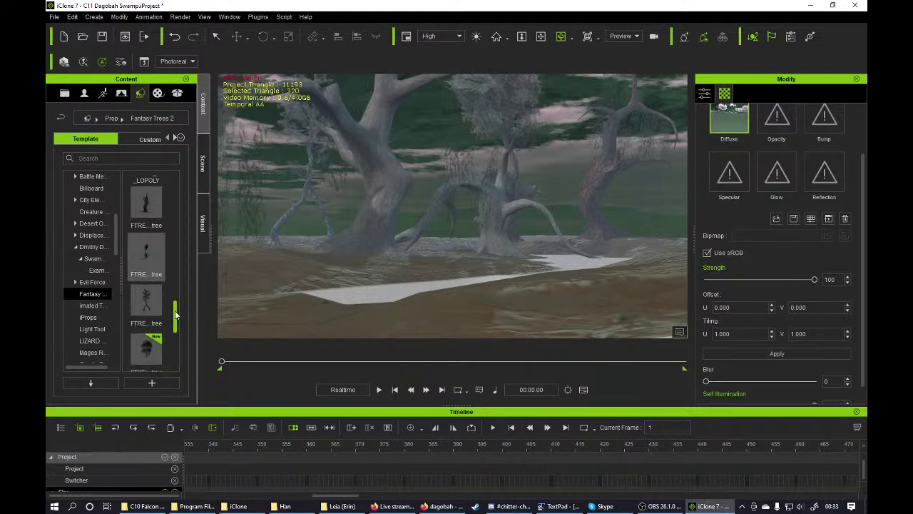
drag(175, 300, 171, 245)
scroll(160, 246, up, 5)
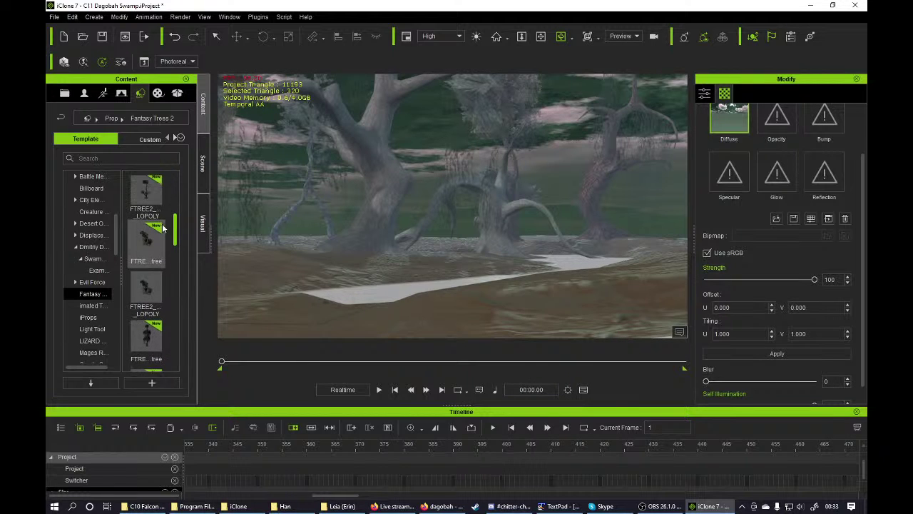
scroll(172, 210, down, 1)
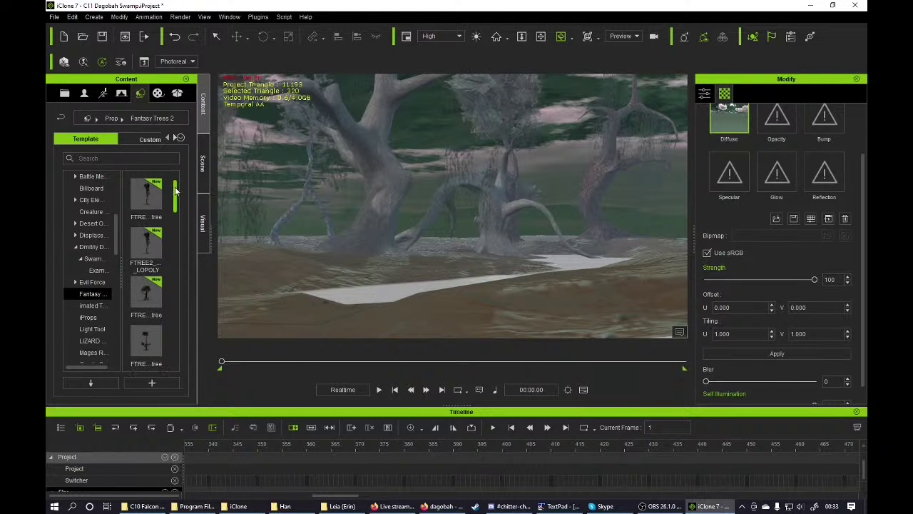
drag(146, 244, 586, 300)
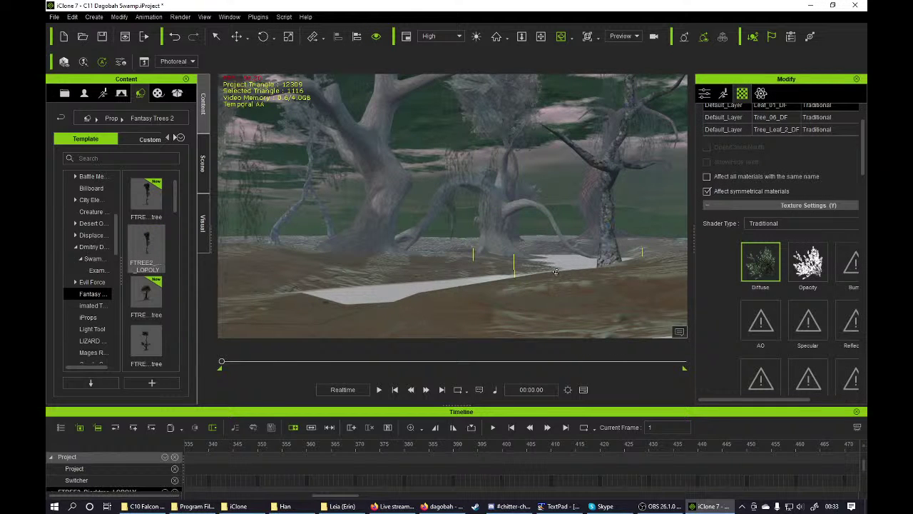
- Move and raise the new low-poly tree so its roots rest on the mound at the edge of the water channel
click(544, 41)
drag(550, 136, 546, 166)
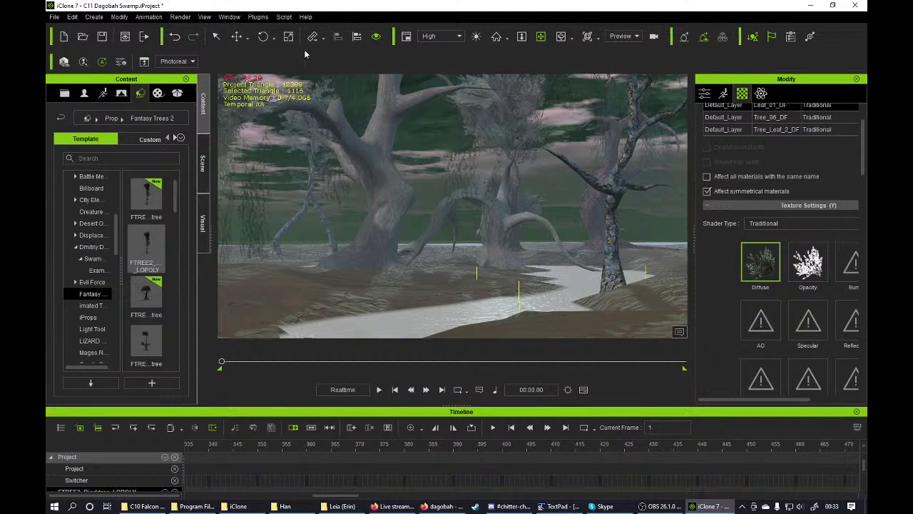
click(243, 42)
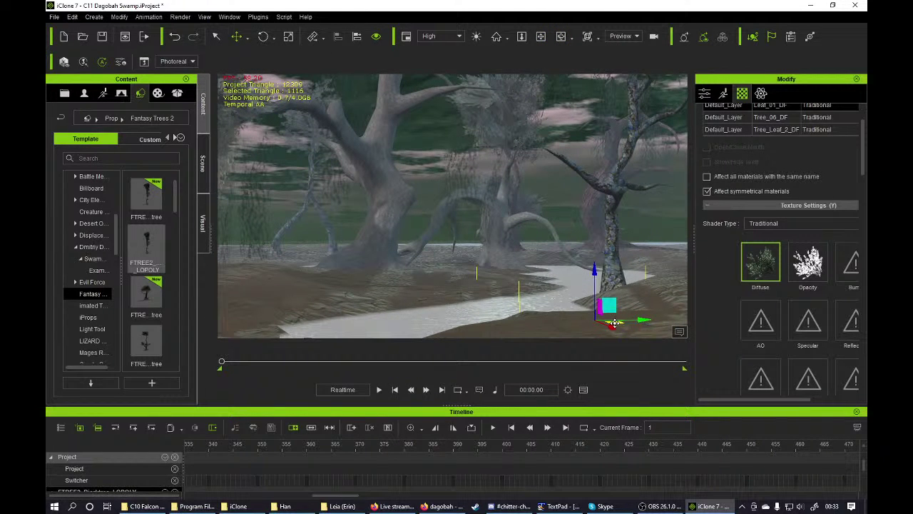
drag(610, 320, 643, 340)
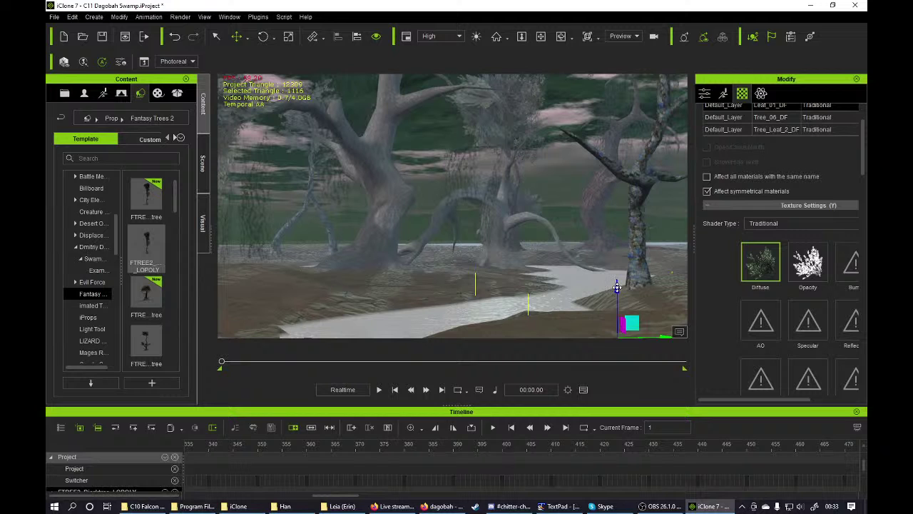
drag(617, 285, 614, 267)
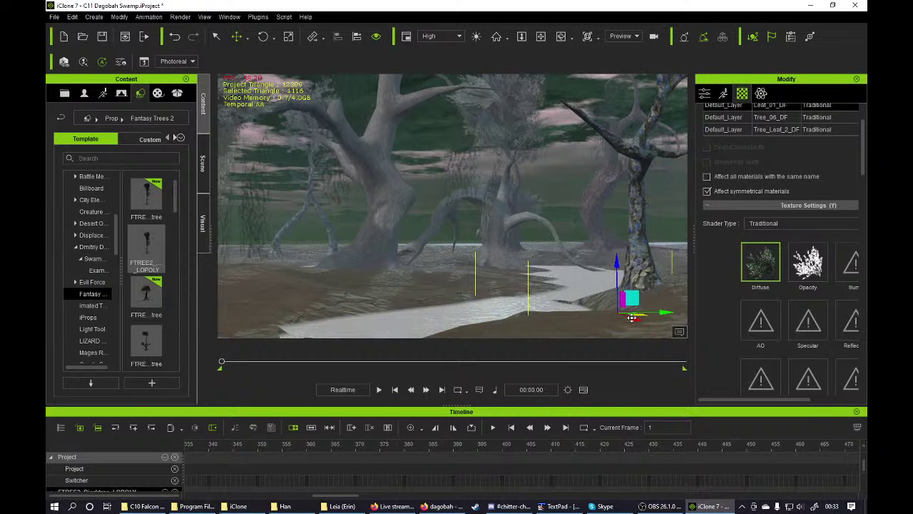
drag(631, 318, 612, 308)
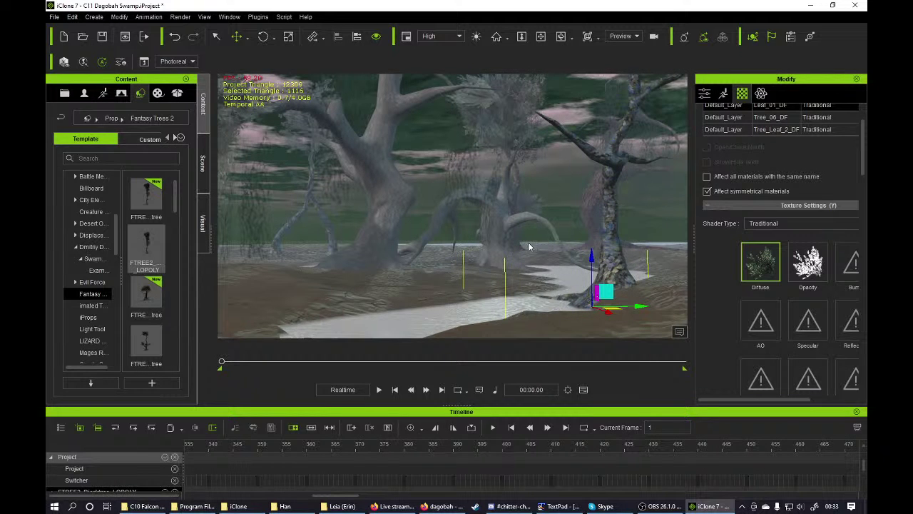
- Add the GreenAsh_Winter tree from the Tree library to the near bank at about X 1012, Y -1113
click(541, 37)
drag(503, 143, 500, 149)
right_drag(501, 150, 486, 255)
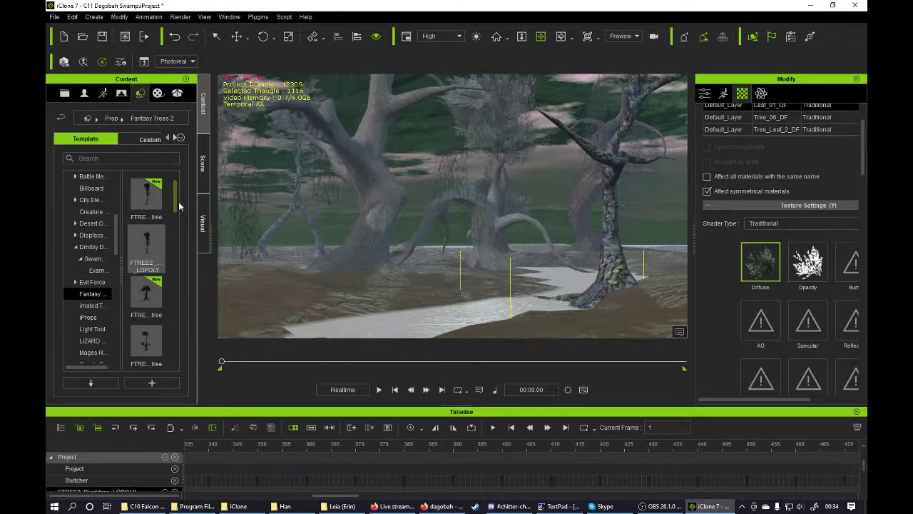
scroll(179, 206, down, 2)
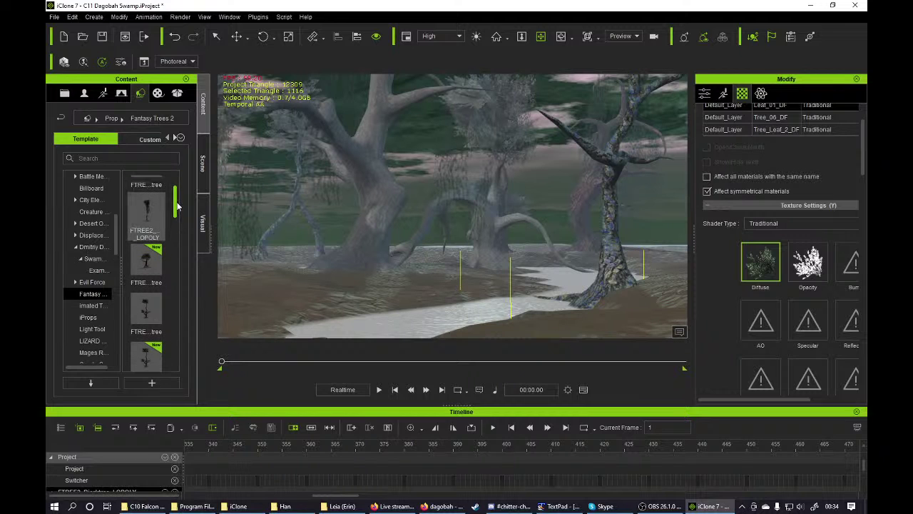
scroll(179, 206, down, 2)
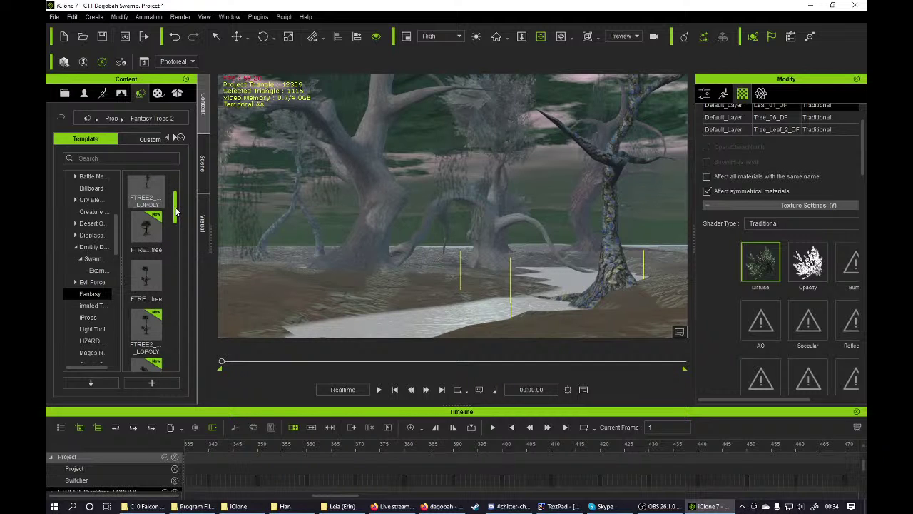
drag(176, 212, 184, 369)
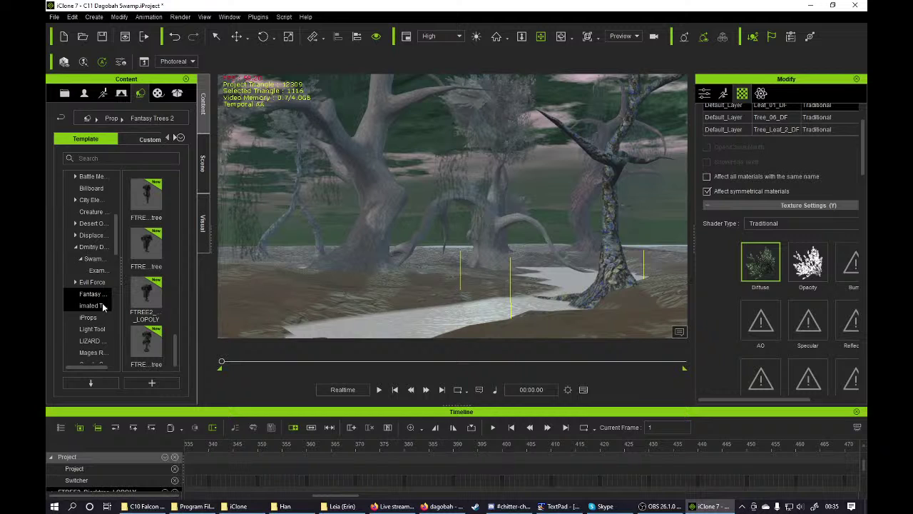
drag(115, 243, 124, 355)
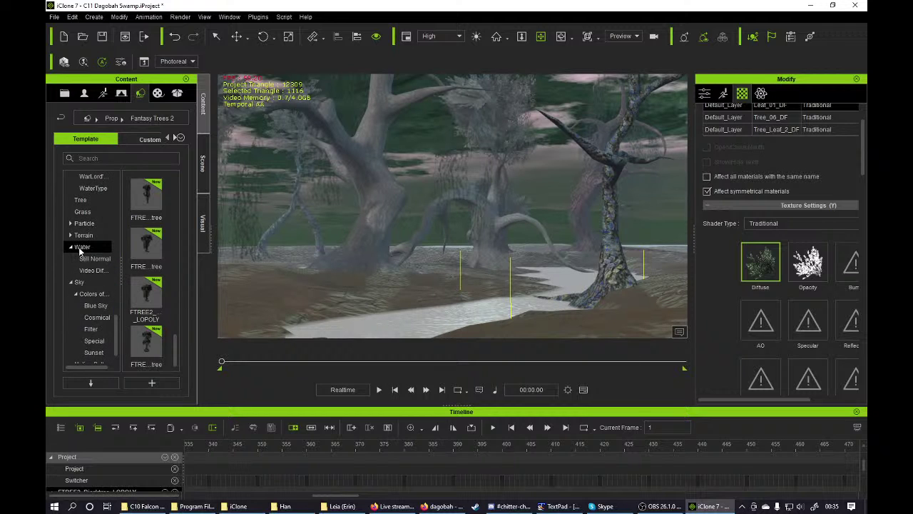
click(81, 200)
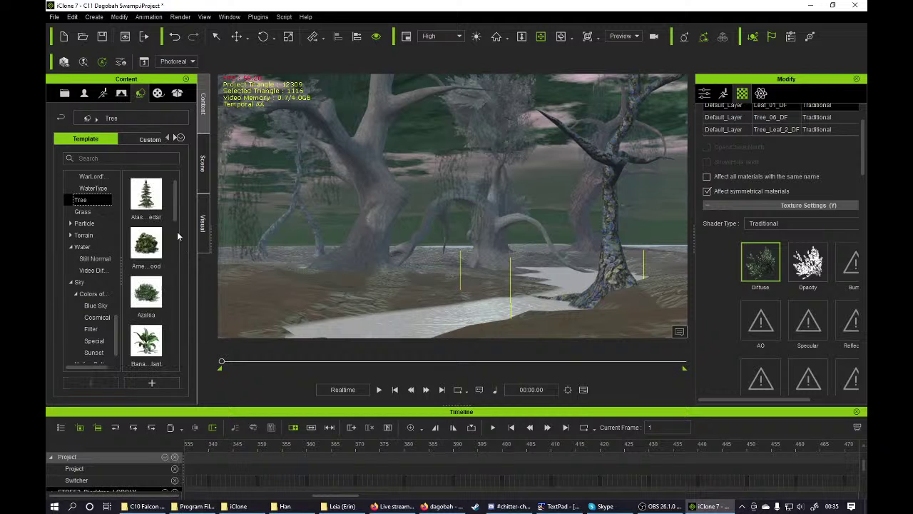
drag(175, 209, 177, 259)
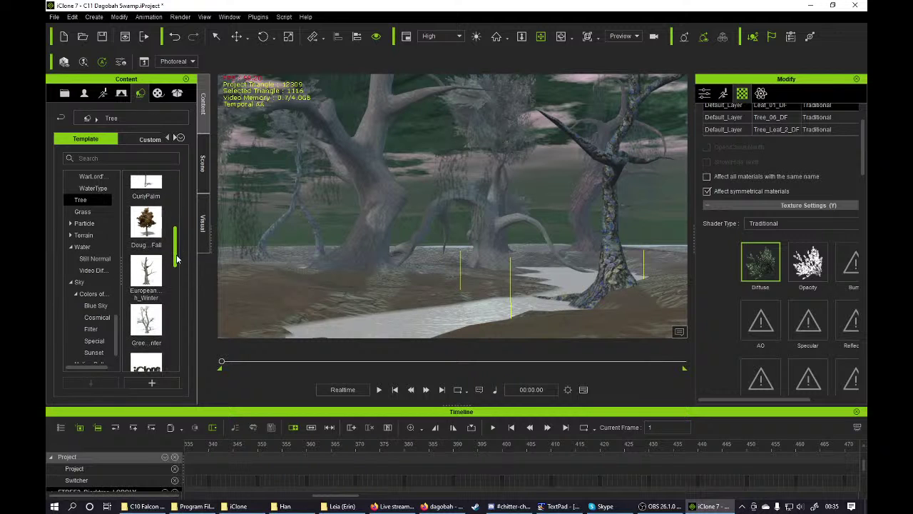
click(153, 315)
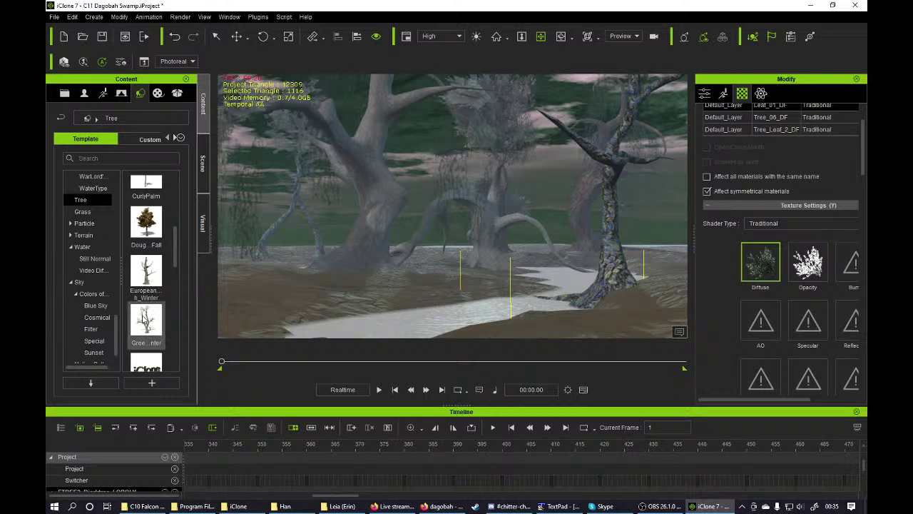
drag(147, 321, 354, 300)
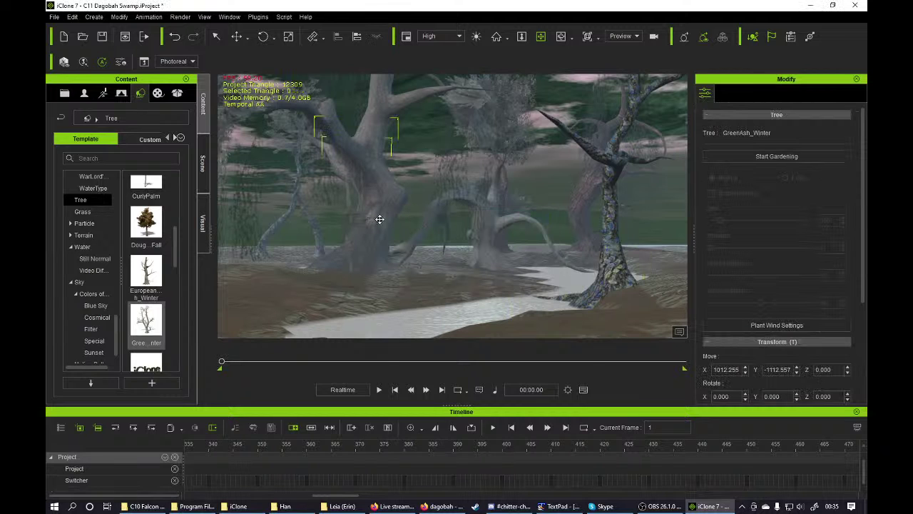
- Move the GreenAsh_Winter tree closer to the camera on the muddy bank, to about X 2072, Y -1324, Z 137
click(237, 36)
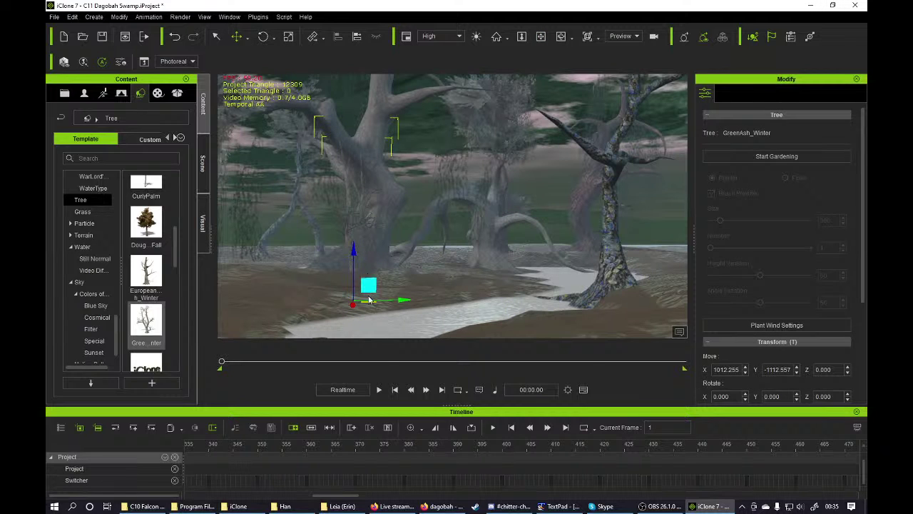
drag(366, 303, 285, 333)
drag(283, 275, 281, 227)
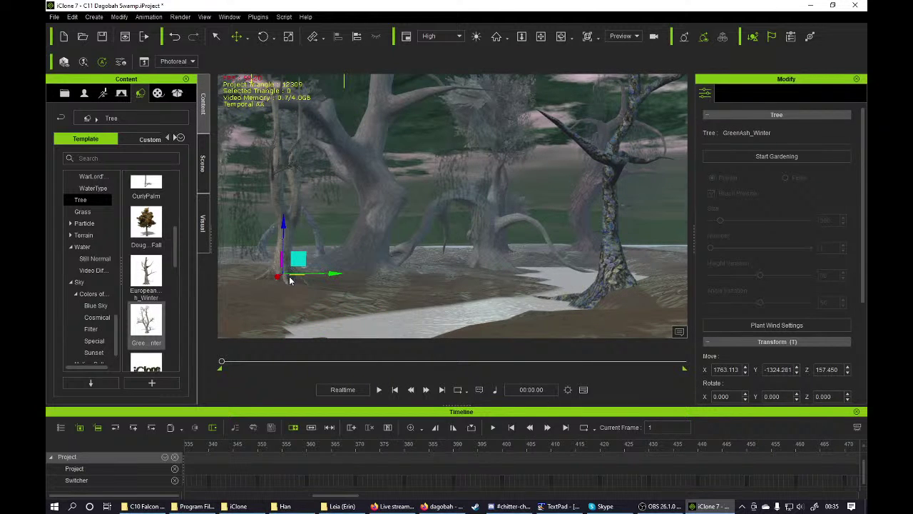
drag(280, 278, 263, 299)
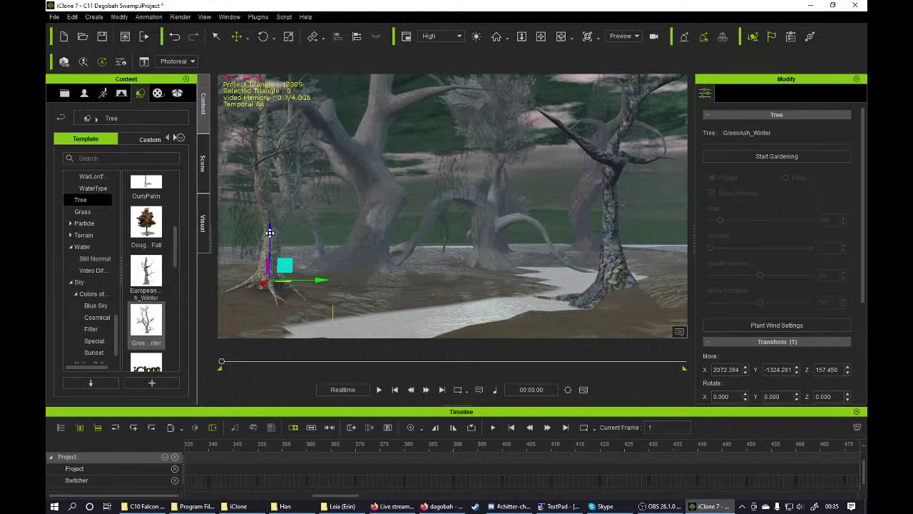
drag(270, 234, 270, 242)
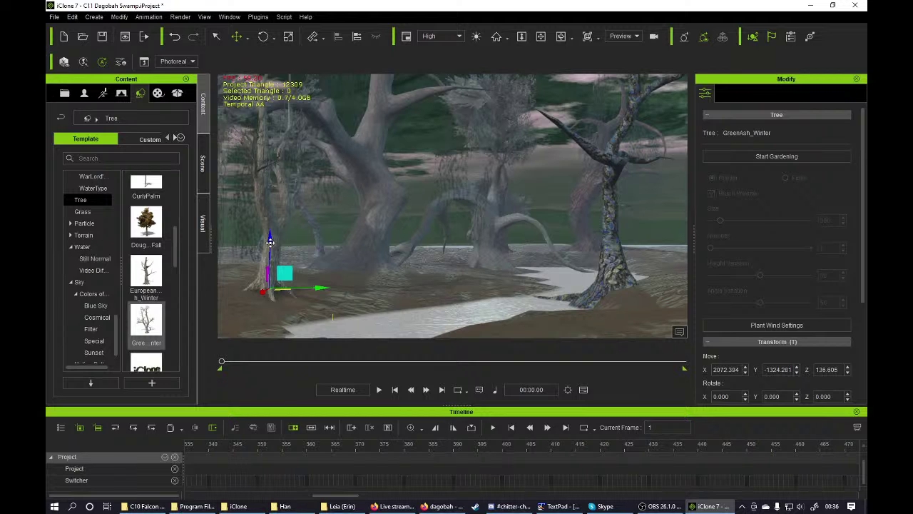
- Plant GreenAsh_Winter trees across the background with the gardening planter, using brush size 3182, number 23 and height variation 100
click(791, 157)
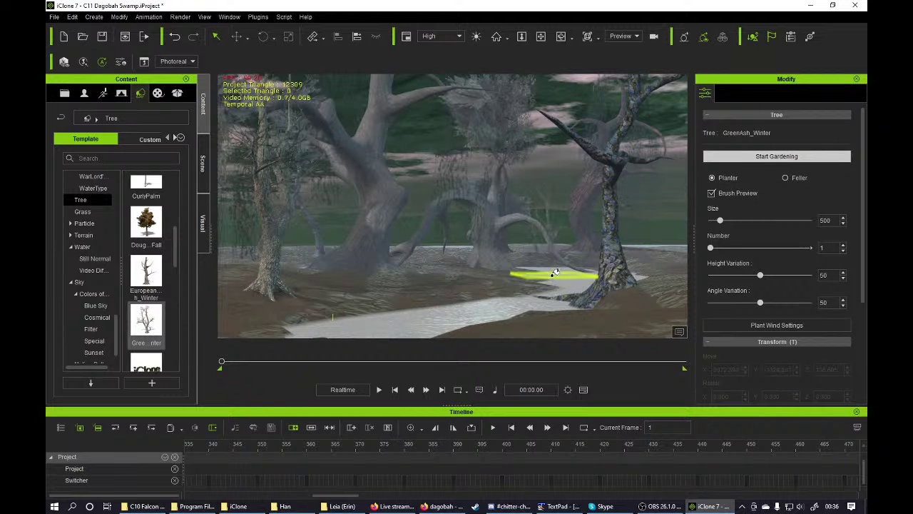
drag(725, 223, 774, 223)
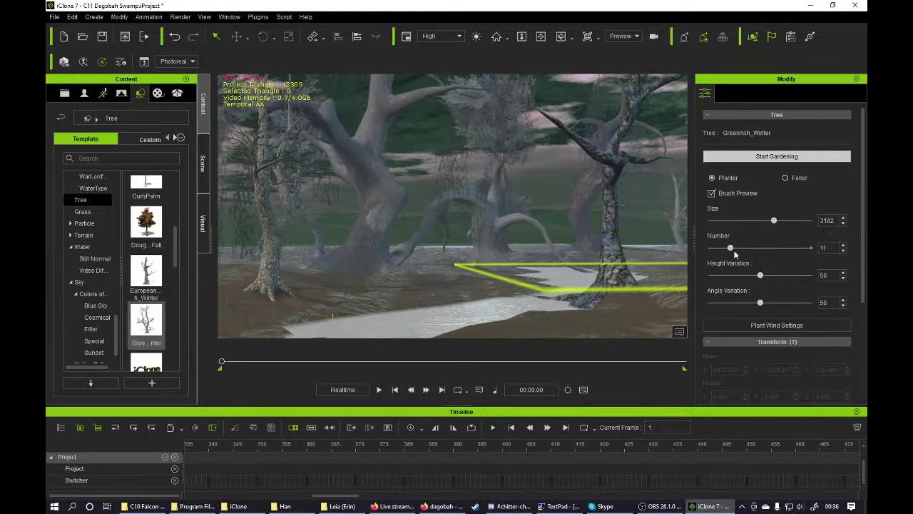
drag(730, 247, 753, 248)
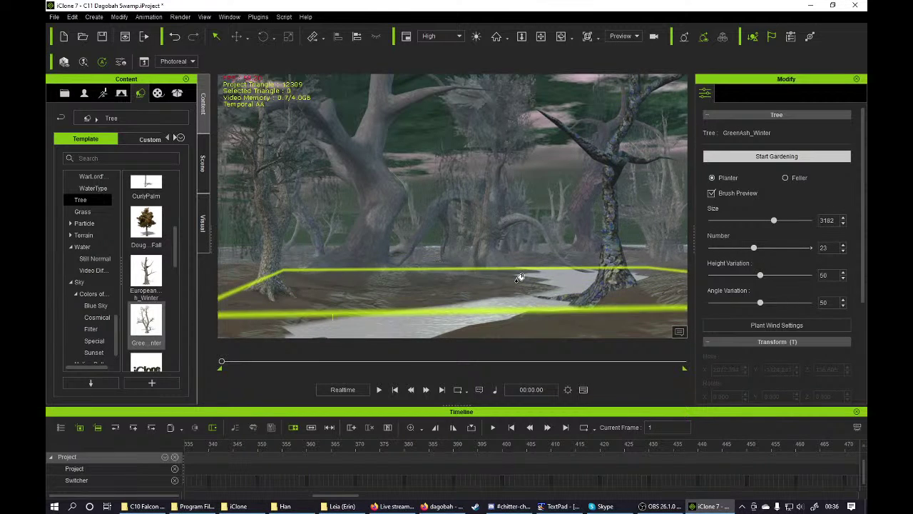
drag(760, 275, 810, 275)
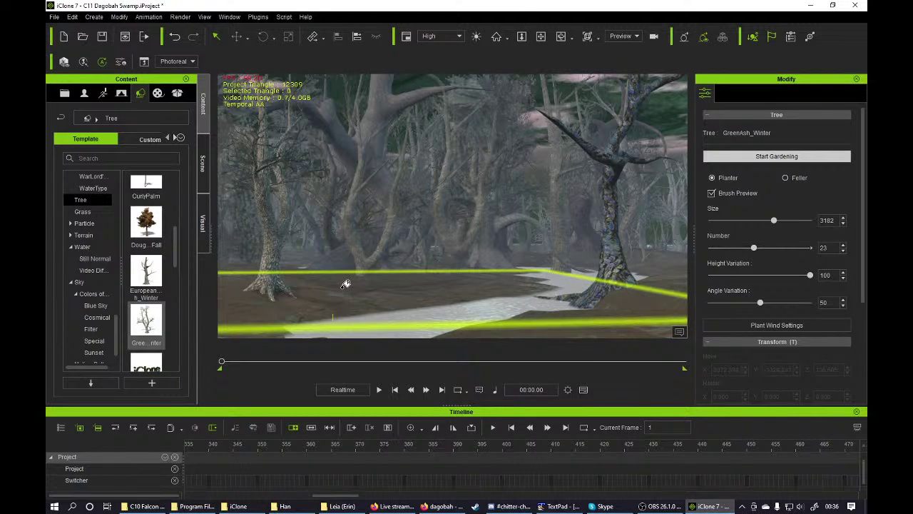
- Fell the planted ash trees crowding the foreground, replant some in the background with the planter, and end gardening
click(786, 177)
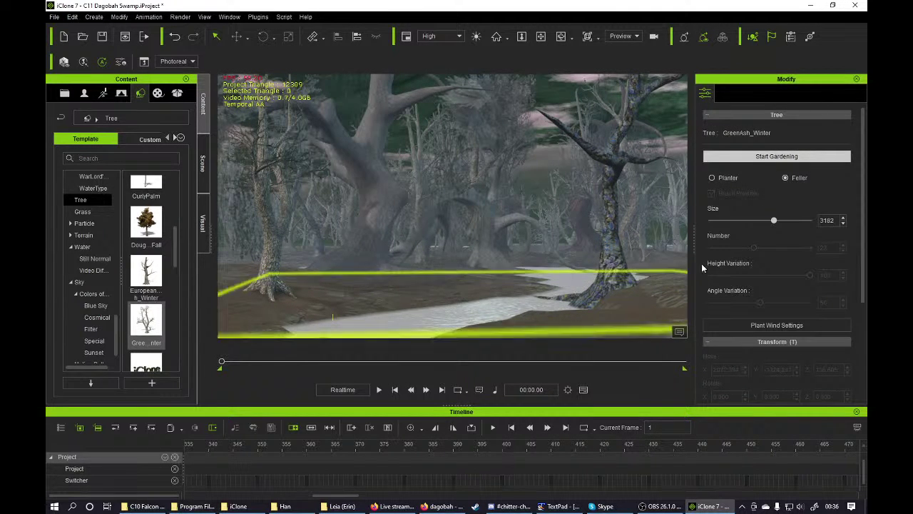
click(731, 179)
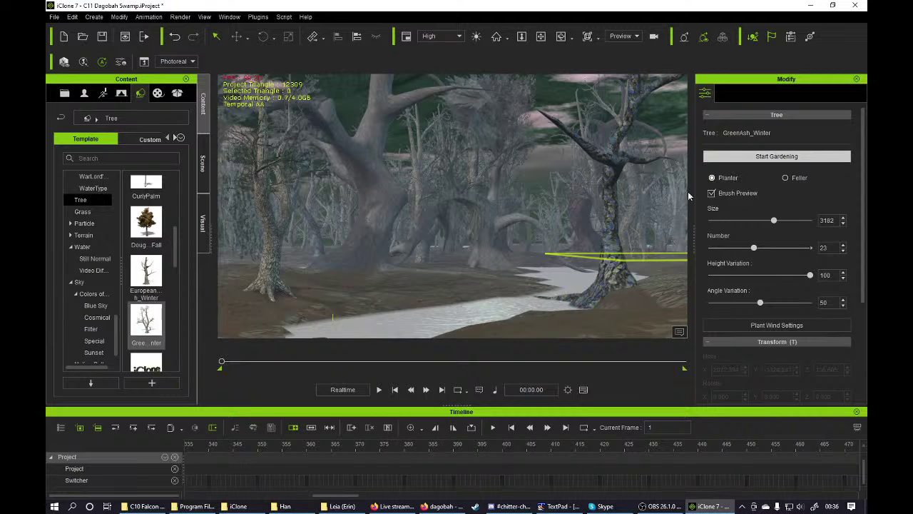
click(780, 160)
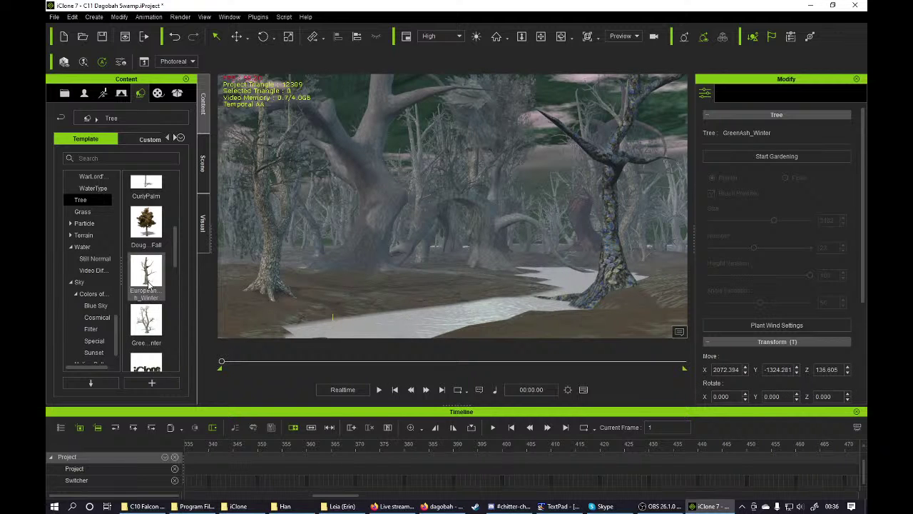
- Add the EuropeanBeech_Winter tree to the muddy bank by the channel and position it at about X 1671, Y -712, Z 88
drag(154, 279, 453, 298)
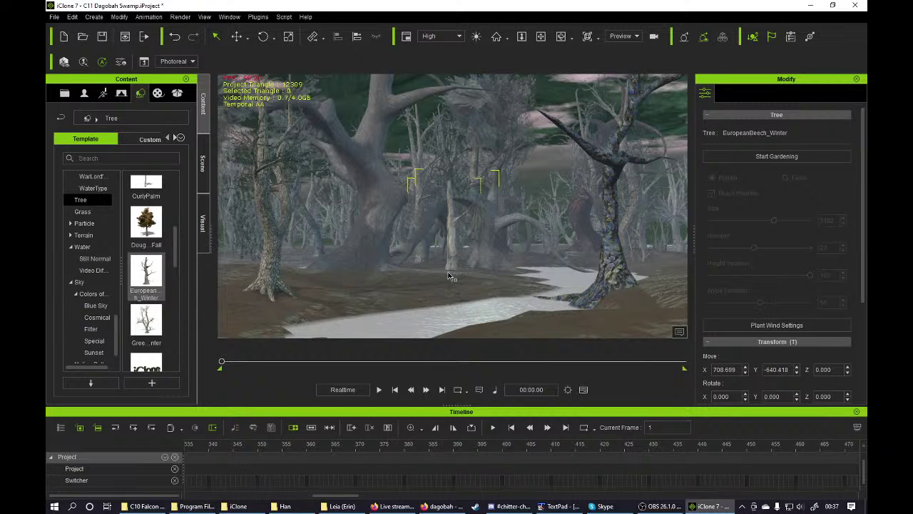
key(w)
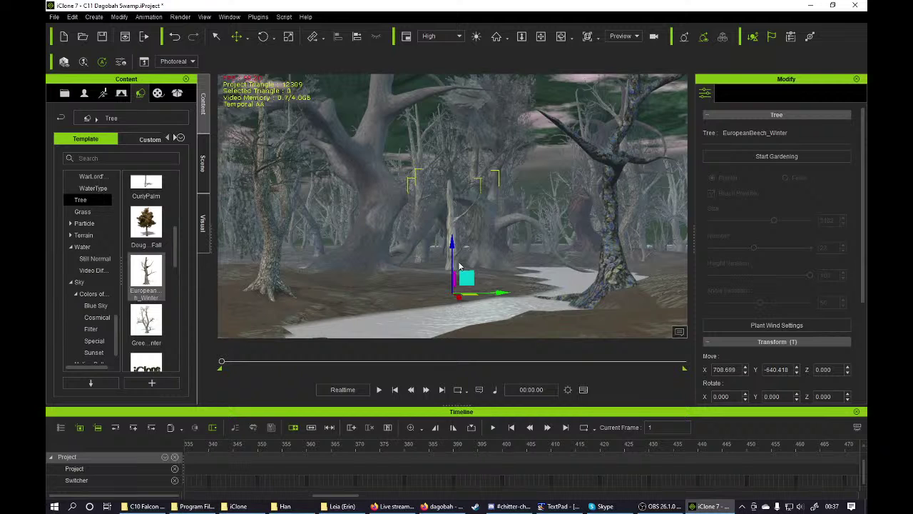
drag(476, 293, 496, 318)
drag(471, 271, 476, 249)
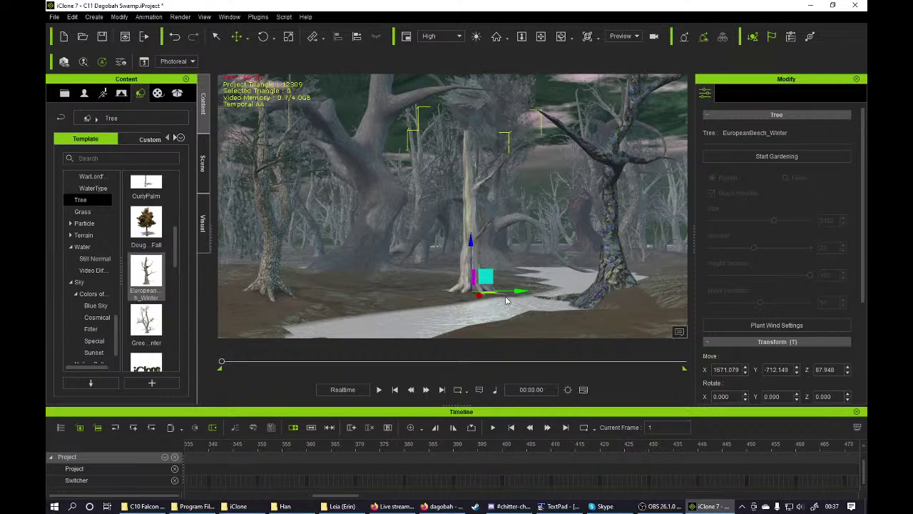
- Move the EuropeanBeech_Winter tree behind the dark-barked tree, to about X 773, Y 402, and set its scale to 200
drag(657, 278, 674, 274)
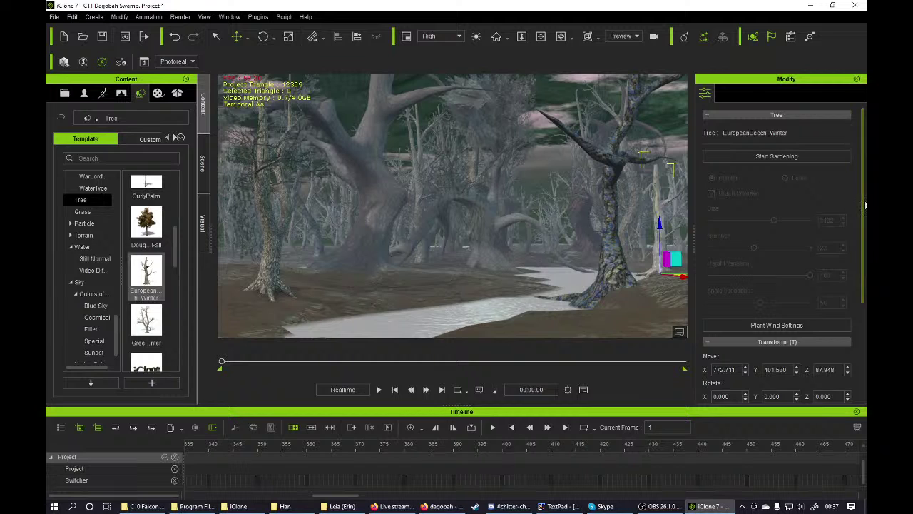
scroll(760, 325, down, 2)
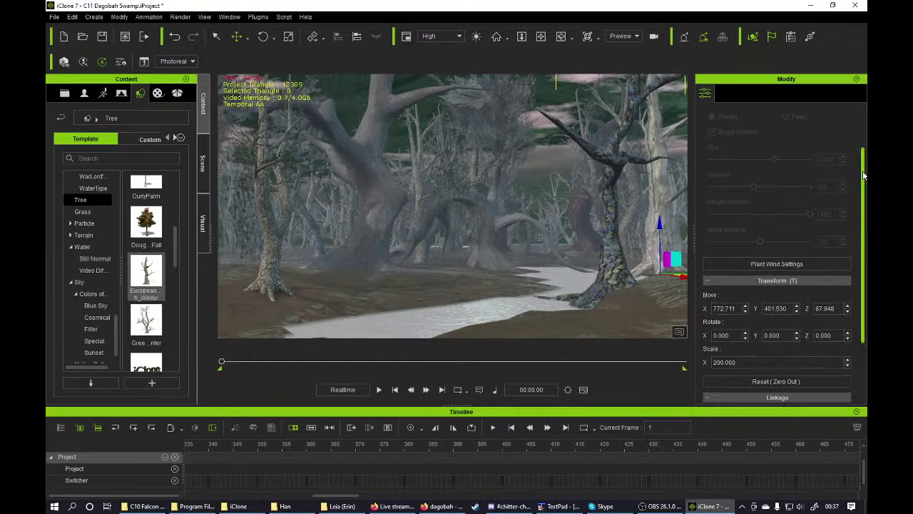
scroll(805, 186, up, 2)
- Plant EuropeanBeech_Winter trees throughout the background with the gardening brush, fell those in the foreground, and end gardening
click(806, 150)
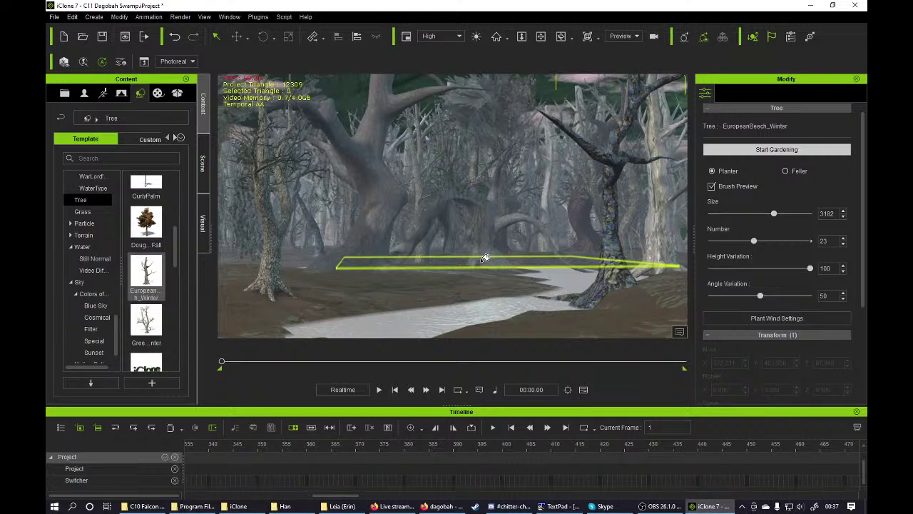
key(ctrl)
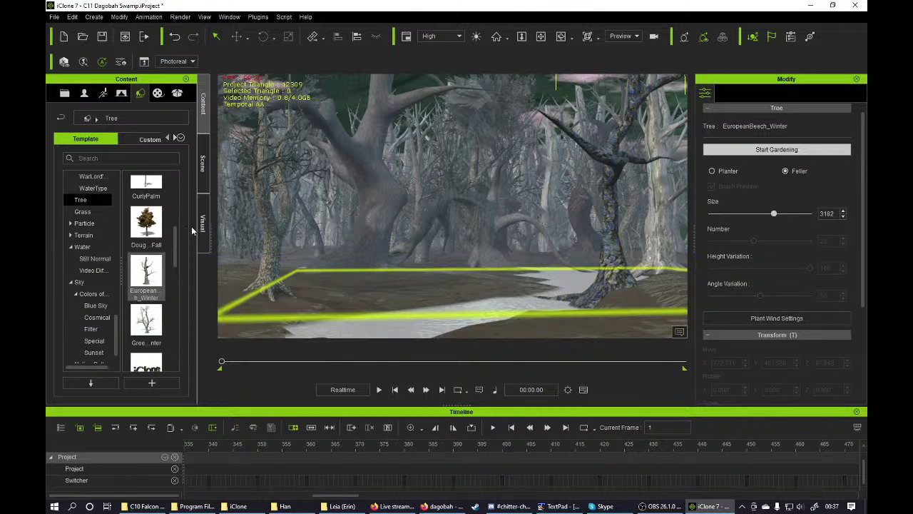
click(726, 150)
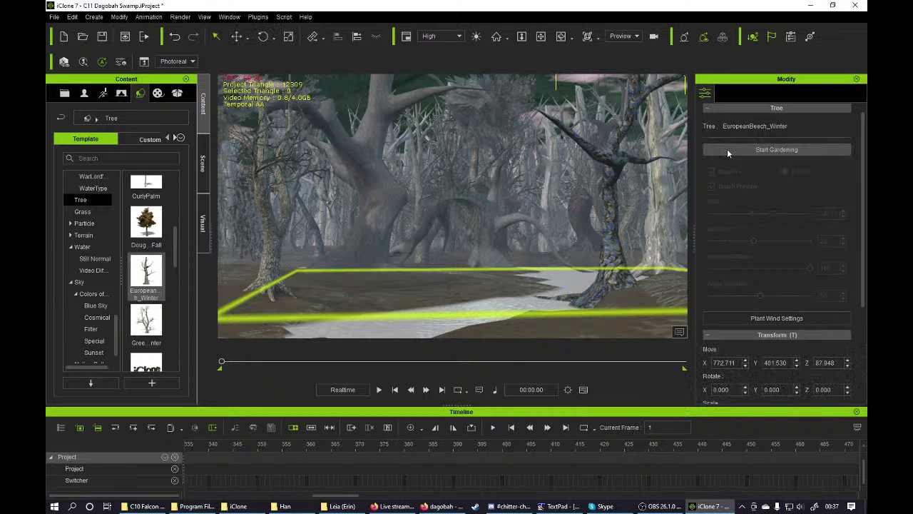
- Turn on the HDR effect and its Tone Map for the scene
click(541, 36)
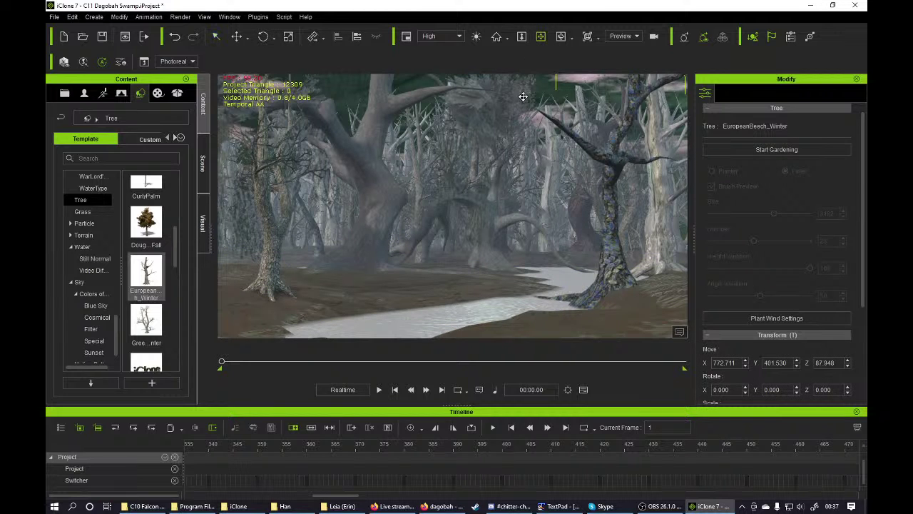
drag(478, 158, 411, 222)
click(201, 221)
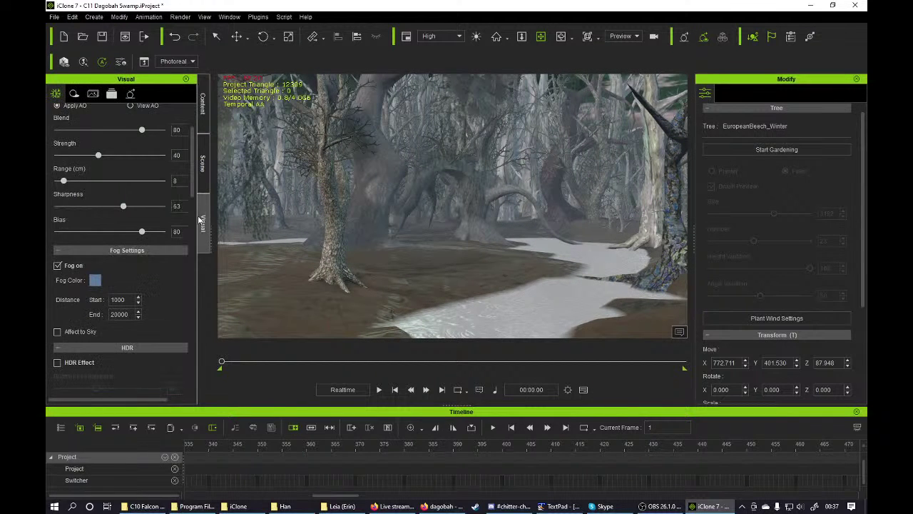
scroll(163, 280, down, 4)
click(86, 217)
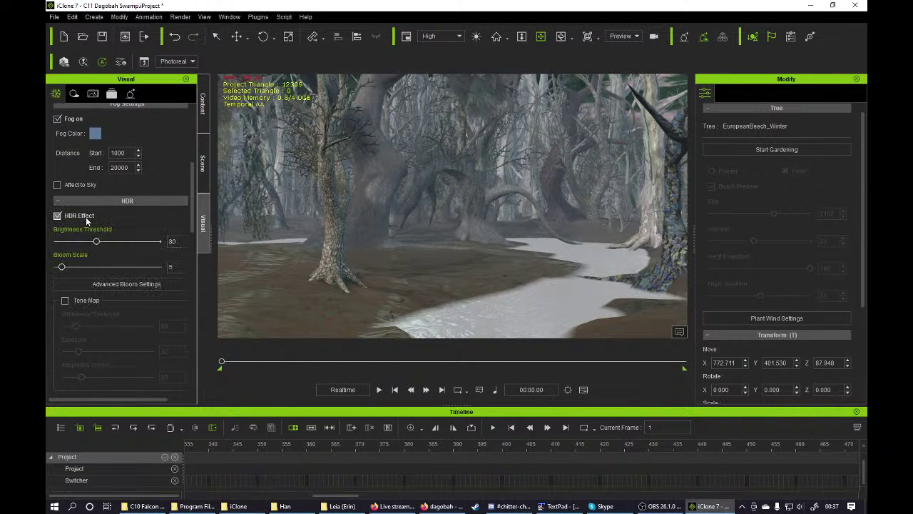
click(89, 301)
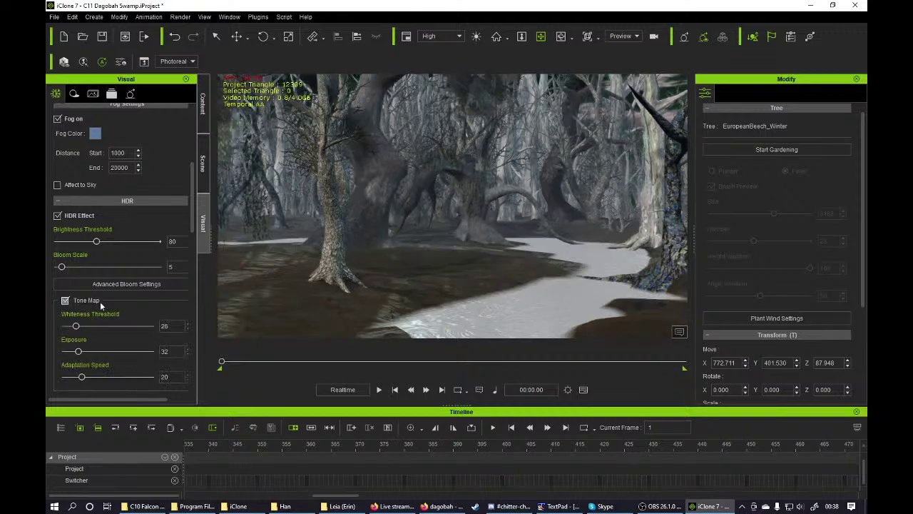
- Set the fog's end distance to 10000
right_drag(365, 284, 378, 264)
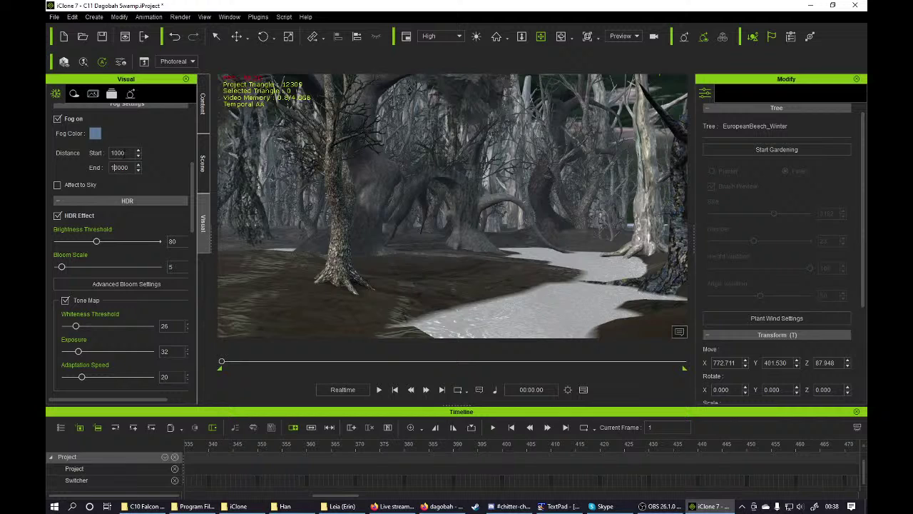
key(Return)
scroll(335, 184, up, 4)
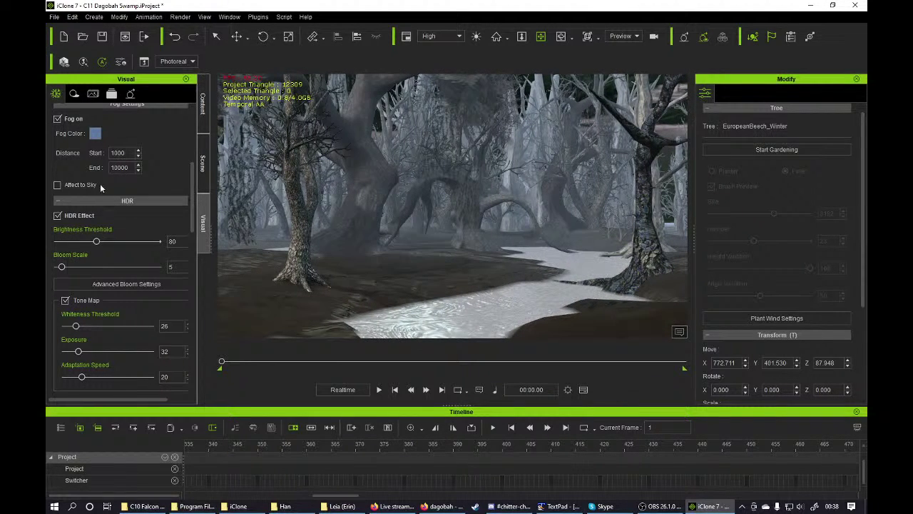
- Let the fog affect the sky, and select the Sky object in the scene to show its settings
click(57, 185)
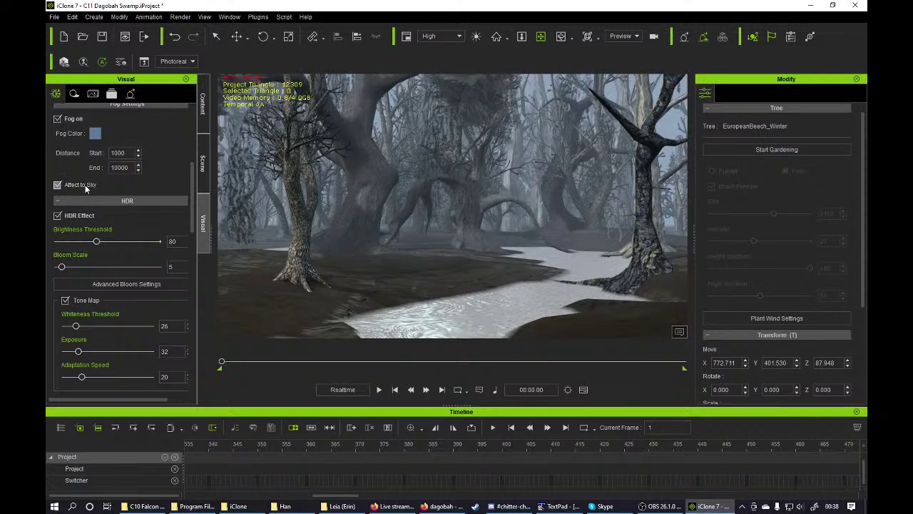
click(202, 164)
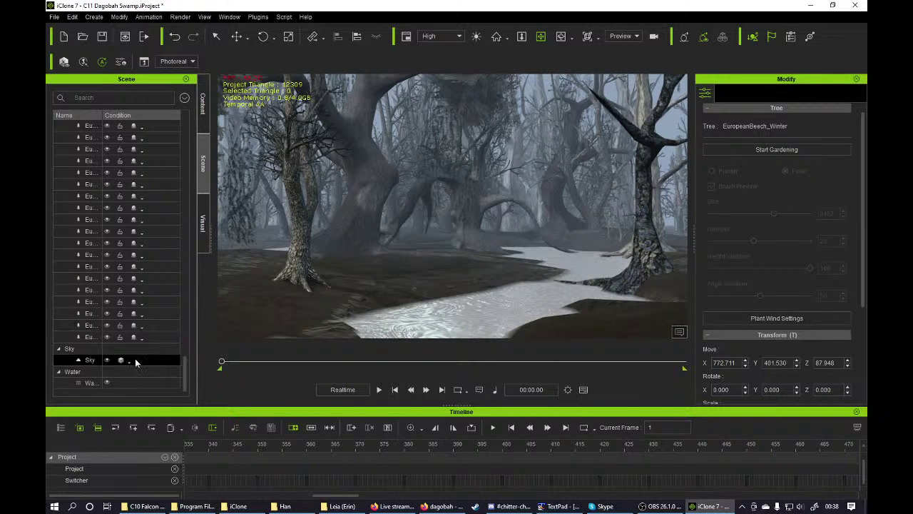
click(110, 362)
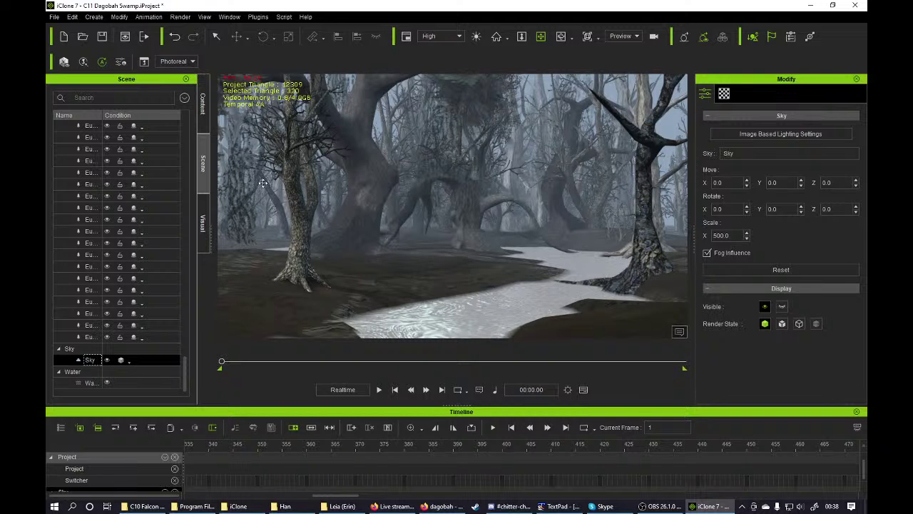
- Add the Fog_Ground effect from the Popcorn texture particle library to the scene beside the channel, at about X 773, Y -366
click(198, 127)
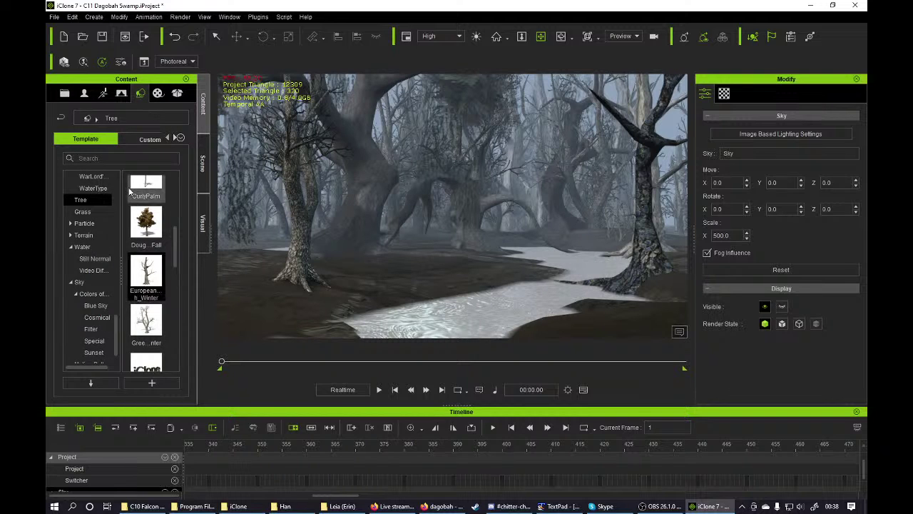
click(70, 224)
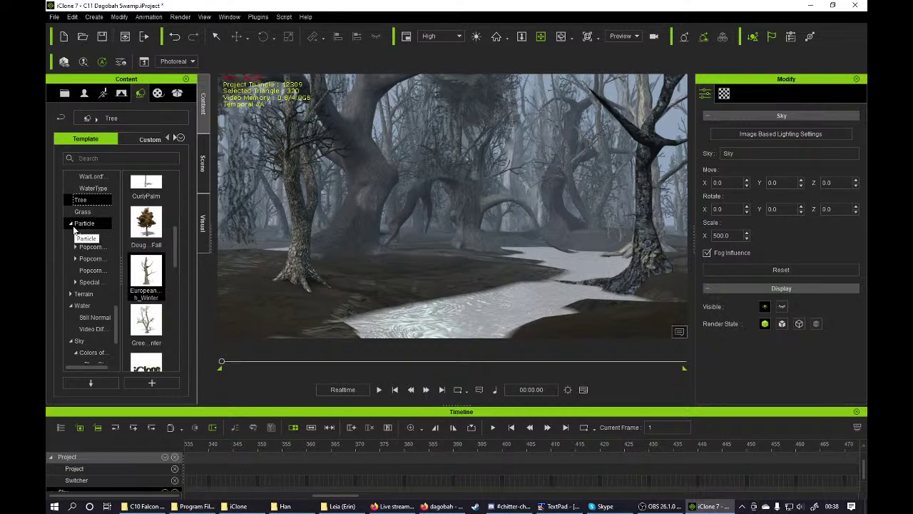
click(75, 283)
click(75, 282)
scroll(75, 203, up, 2)
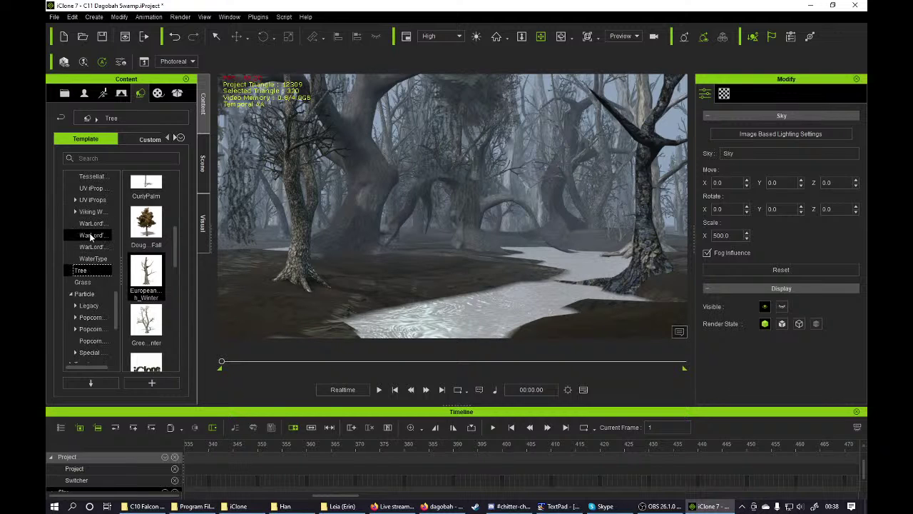
scroll(100, 266, down, 2)
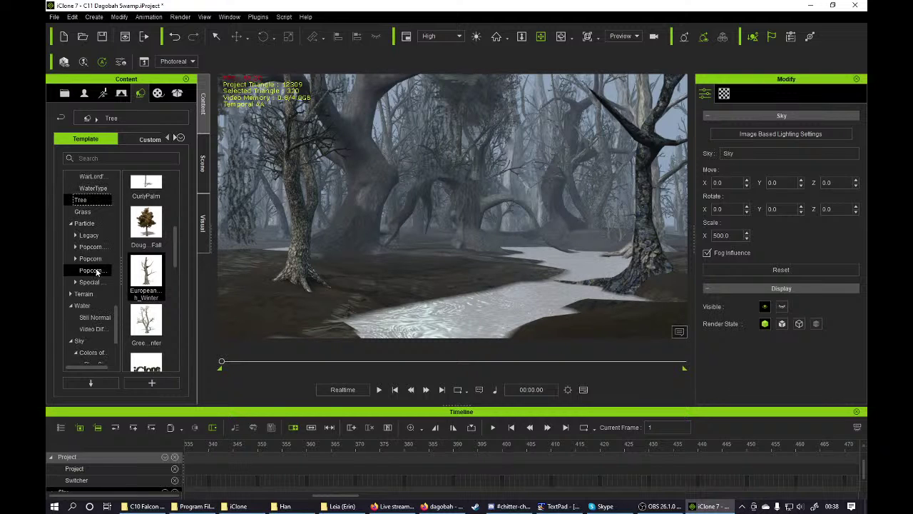
click(76, 259)
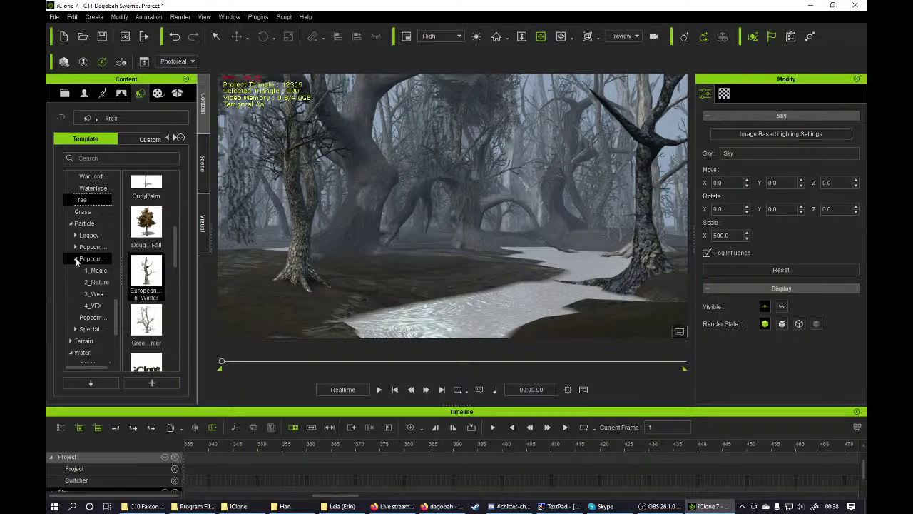
click(75, 247)
click(80, 271)
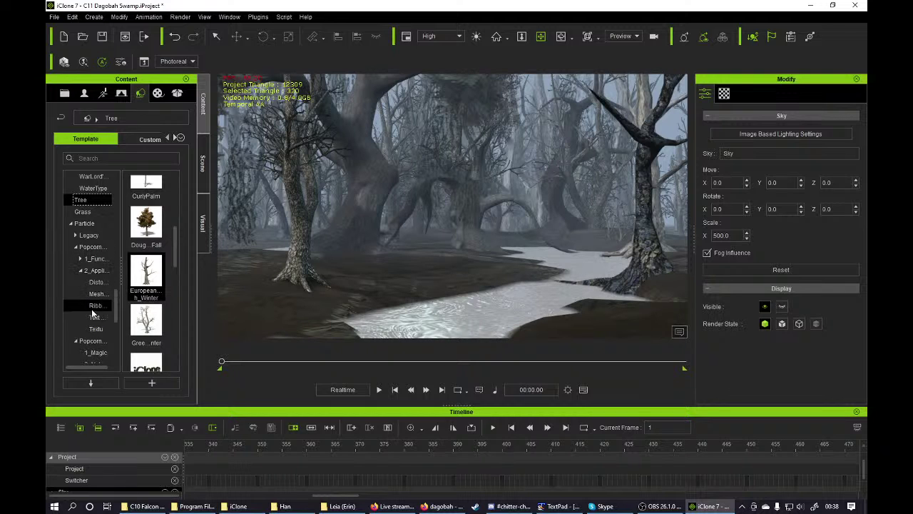
click(100, 329)
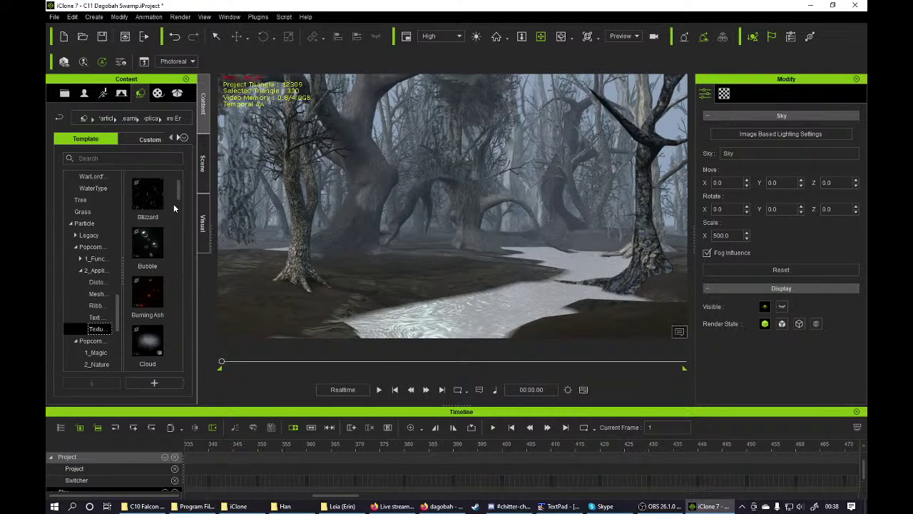
drag(178, 191, 502, 278)
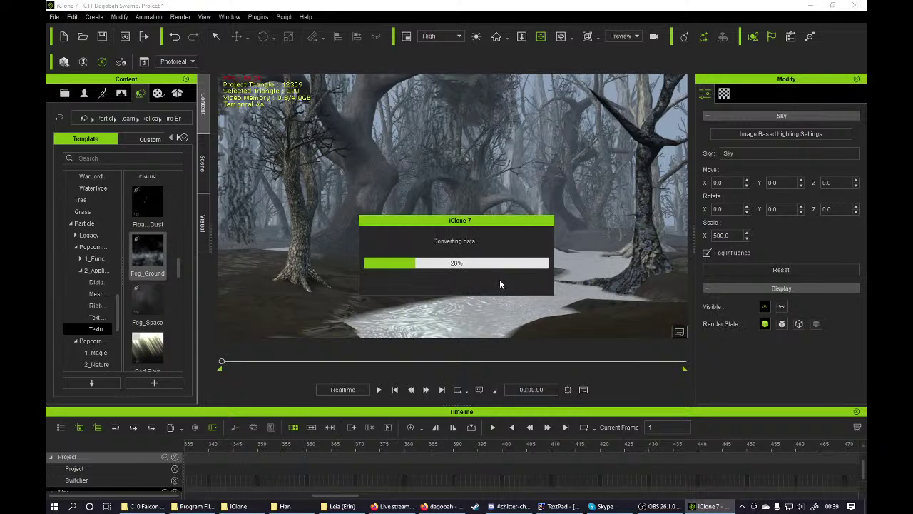
- Play the scene to preview the Fog_Ground effect, return to the first frame, and look through the effect's settings
click(379, 389)
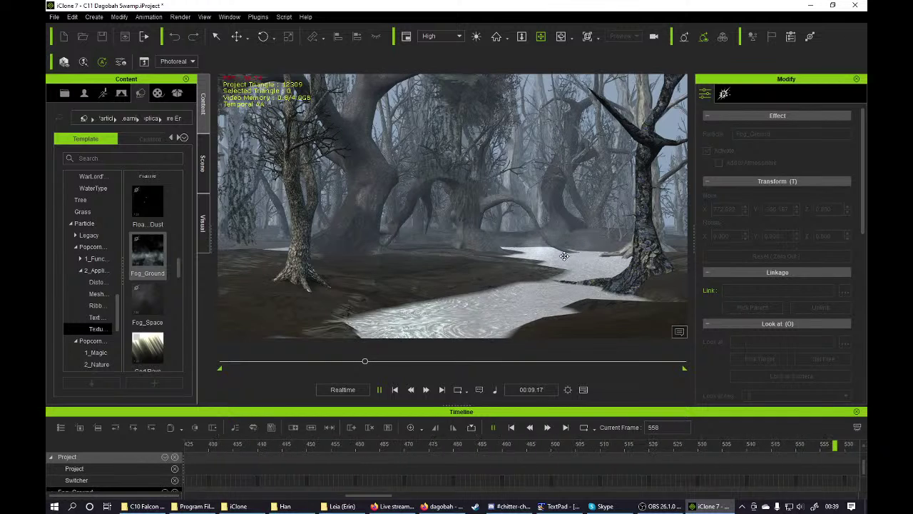
click(395, 390)
click(395, 390)
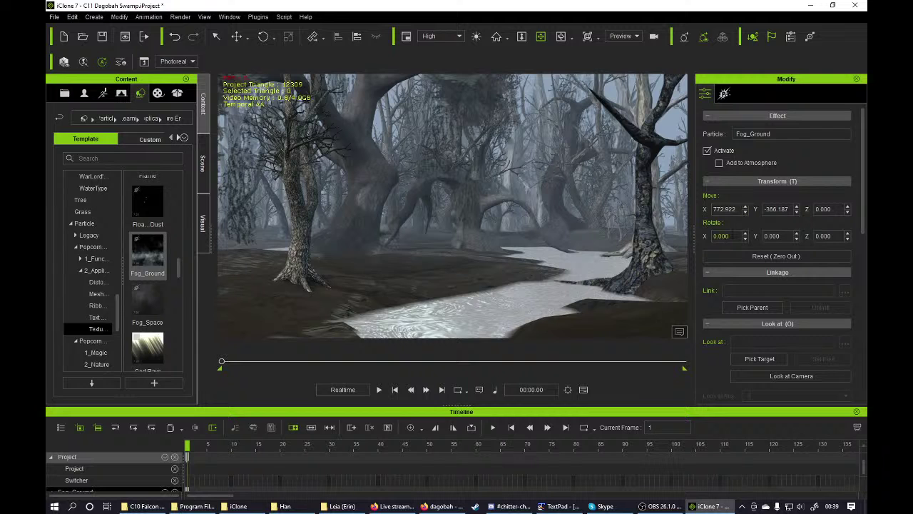
scroll(785, 250, down, 3)
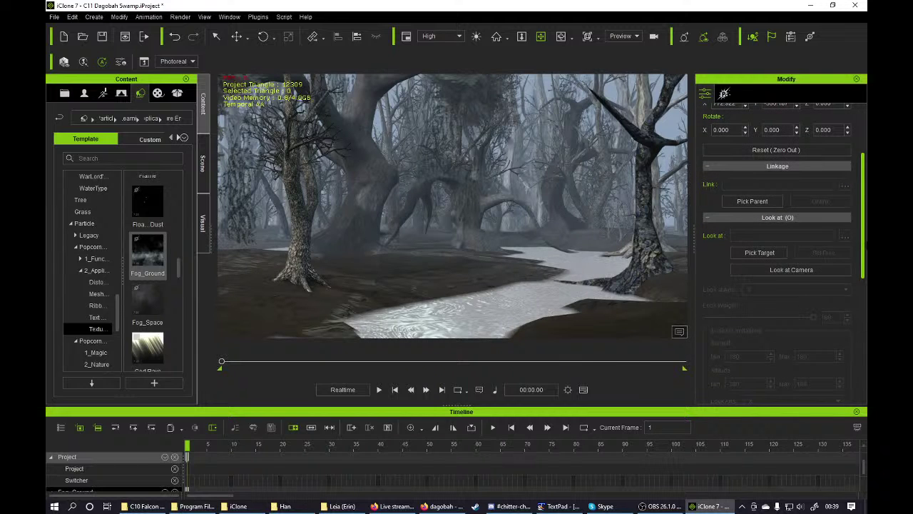
- Set the Fog_Ground effect's X, Y and Z emit volume to 2000, 2000 and 50
scroll(760, 125, up, 3)
click(725, 95)
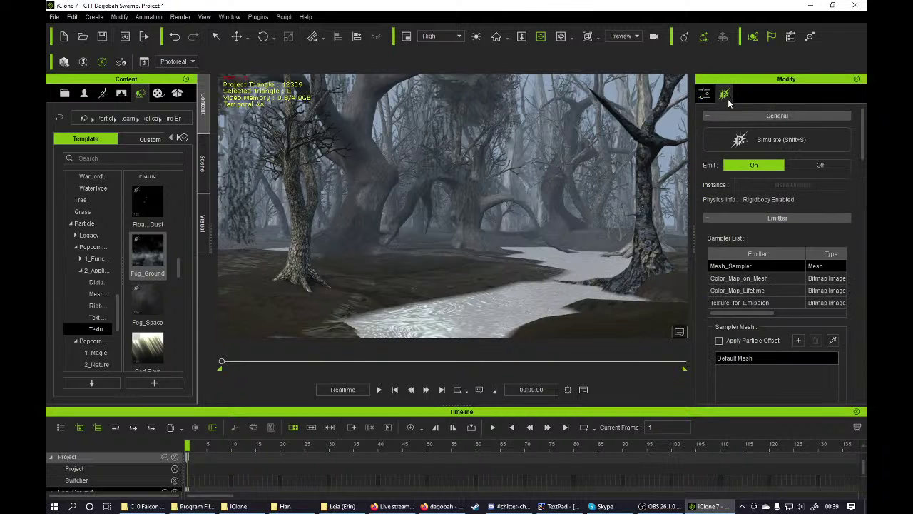
drag(862, 149, 845, 209)
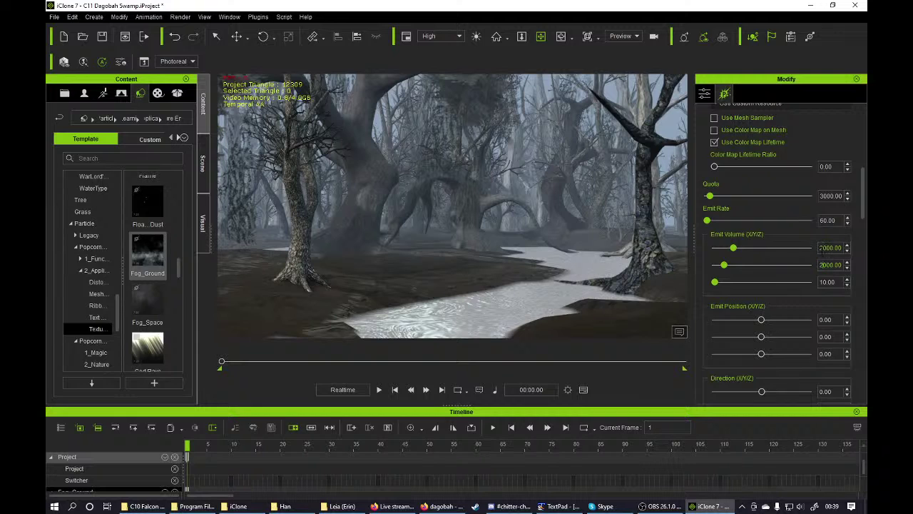
click(822, 250)
- Move the Fog_Ground emitter towards the foreground beside the channel and raise it slightly above the muddy bank
click(240, 40)
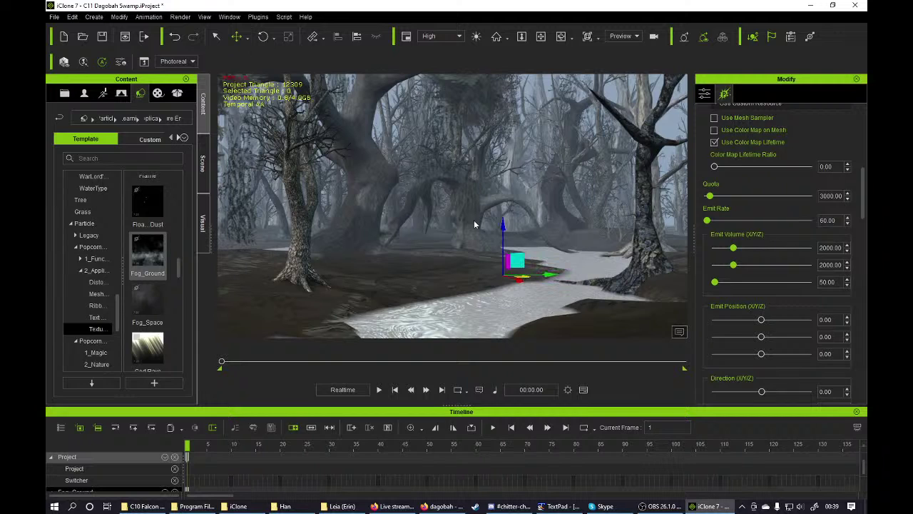
drag(525, 277, 410, 311)
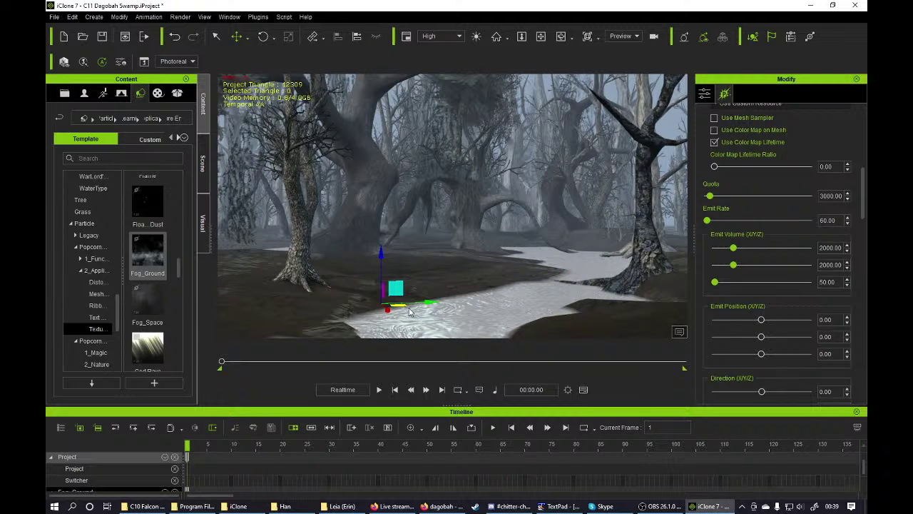
drag(382, 258, 385, 233)
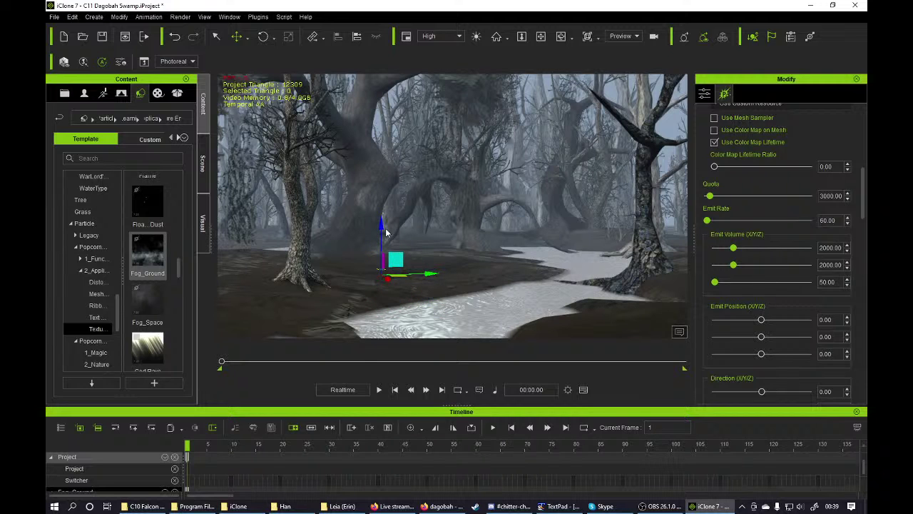
- Play the scene to about frame 1281 to preview the moved ground fog, and view it from a different angle
click(379, 389)
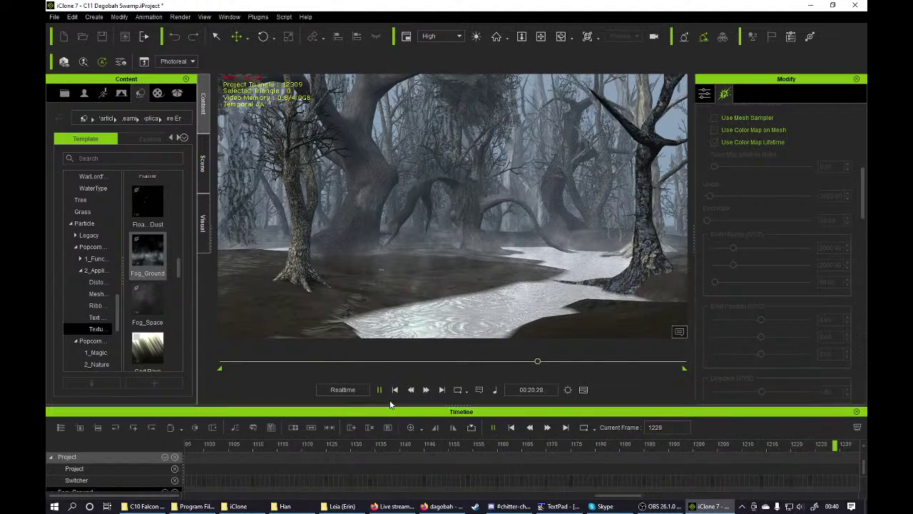
click(378, 389)
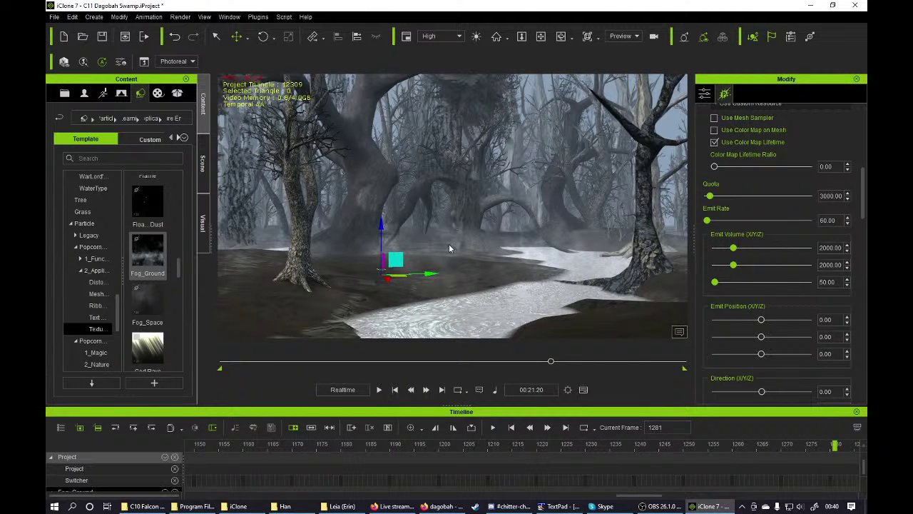
click(561, 37)
drag(486, 220, 462, 228)
- Collapse the Tree group in the scene list, expand the Light group, and select the Key directional light
click(203, 218)
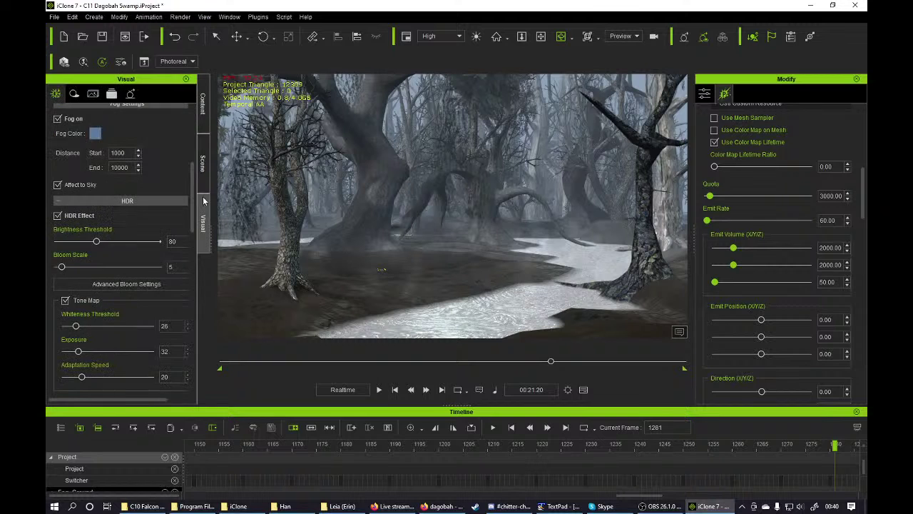
click(206, 175)
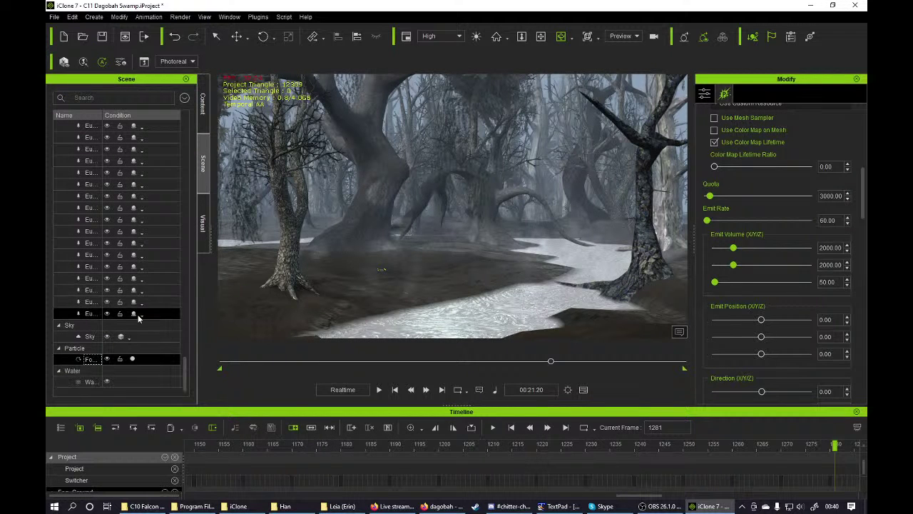
click(100, 359)
scroll(96, 300, up, 10)
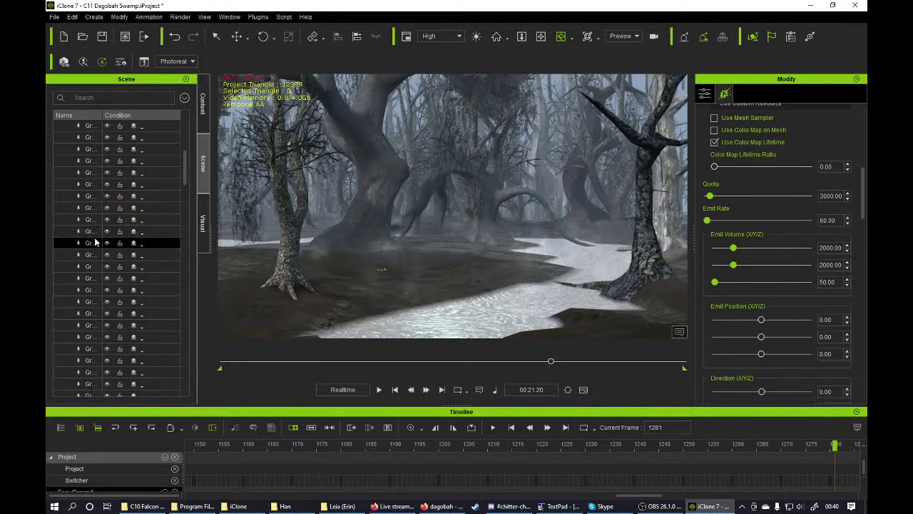
click(59, 252)
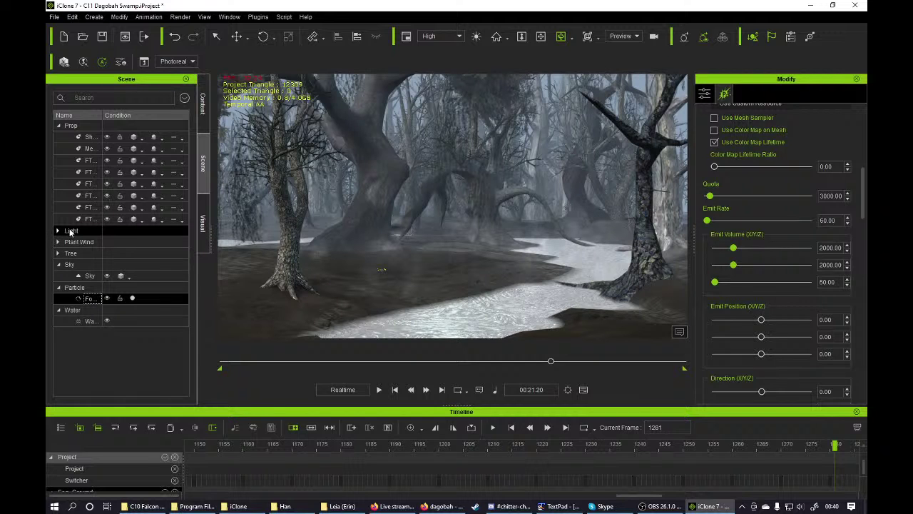
click(69, 232)
click(90, 241)
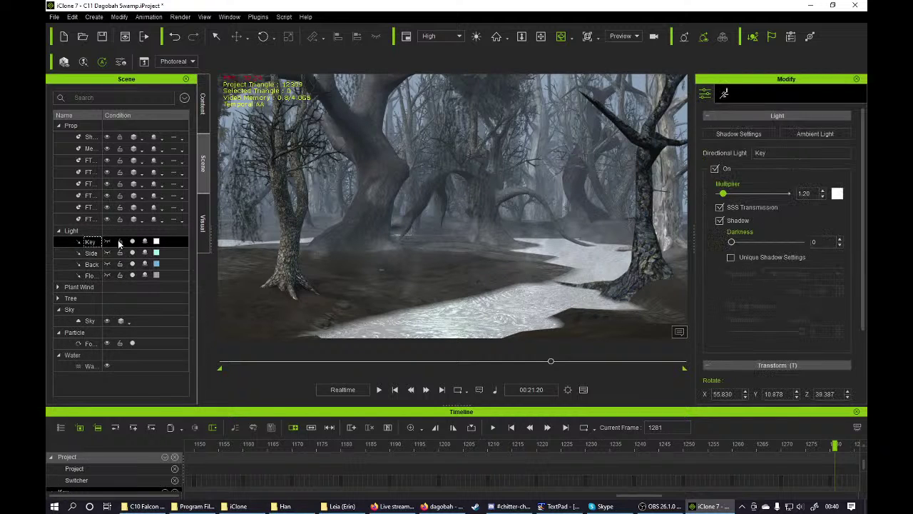
- Switch the Key light off to compare how the swamp looks without it, and switch it back on
click(133, 242)
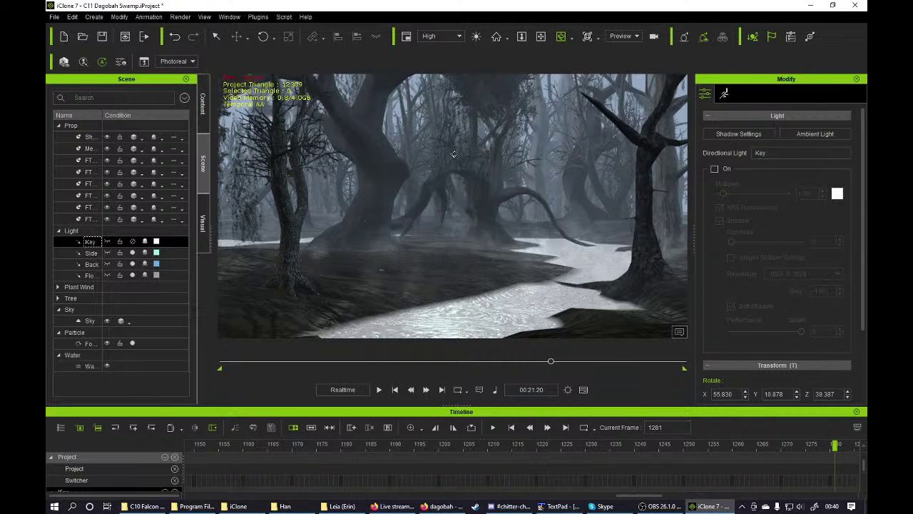
scroll(466, 212, up, 3)
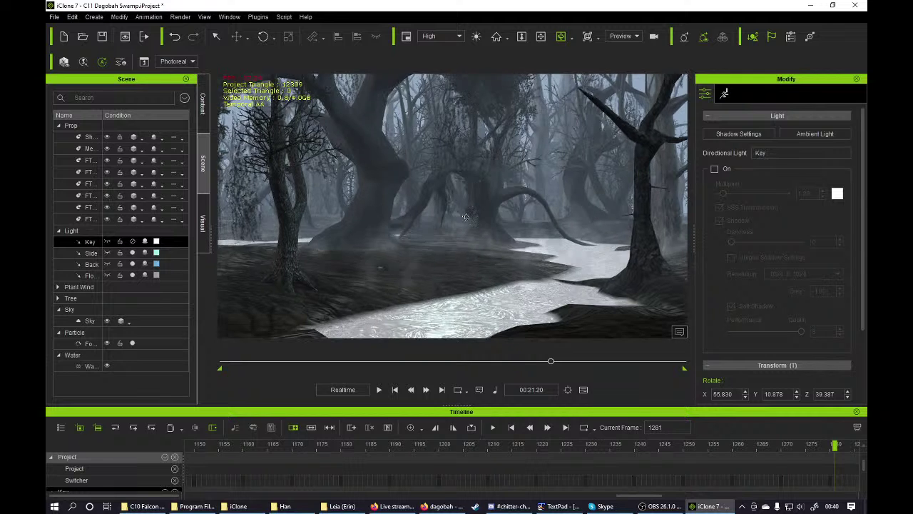
scroll(466, 212, up, 1)
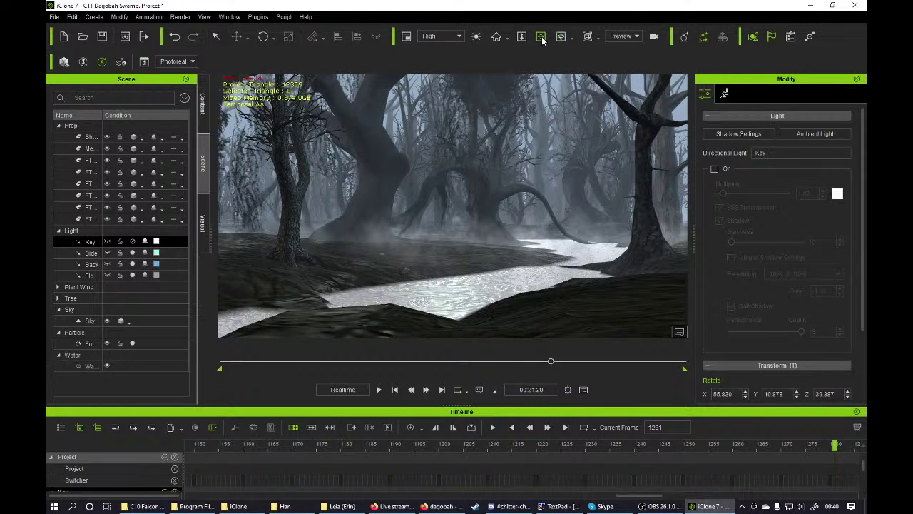
scroll(516, 135, up, 2)
click(715, 169)
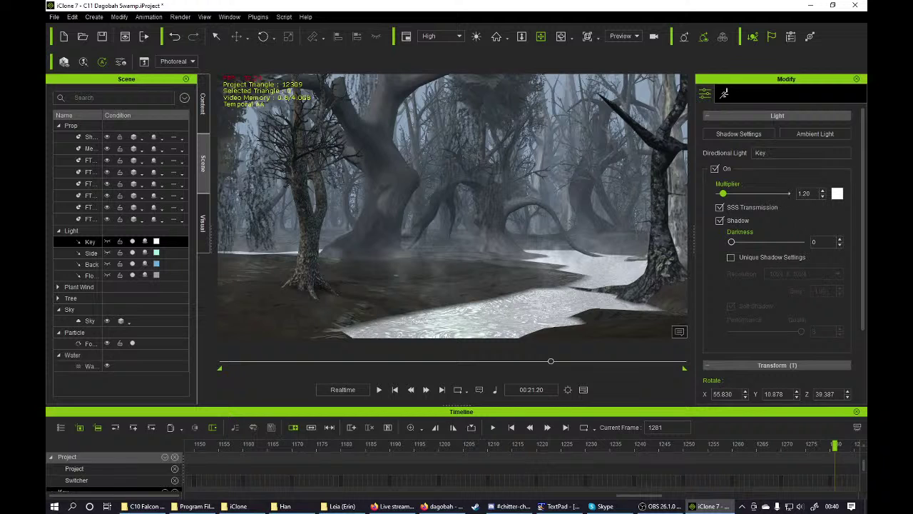
- Set the Key light's multiplier to 0.5 and compare the scene with the light off and on
text(0)
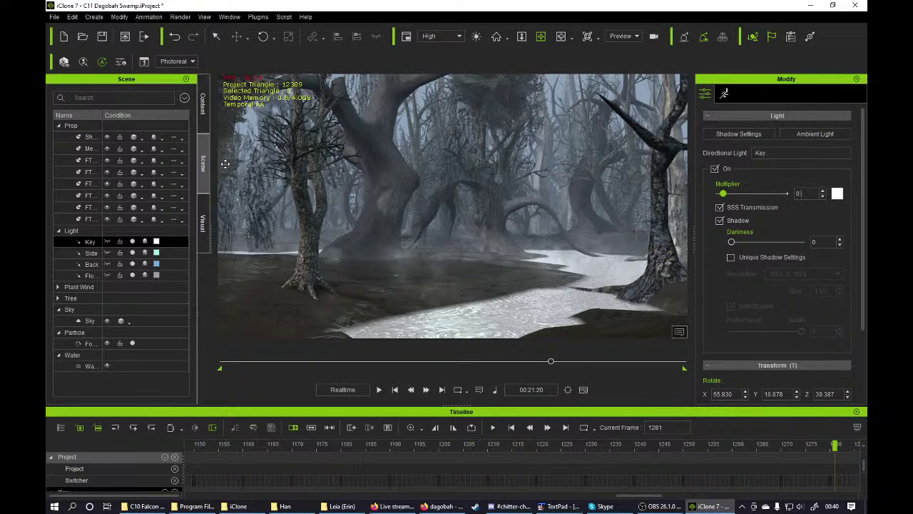
text(.5)
key(Return)
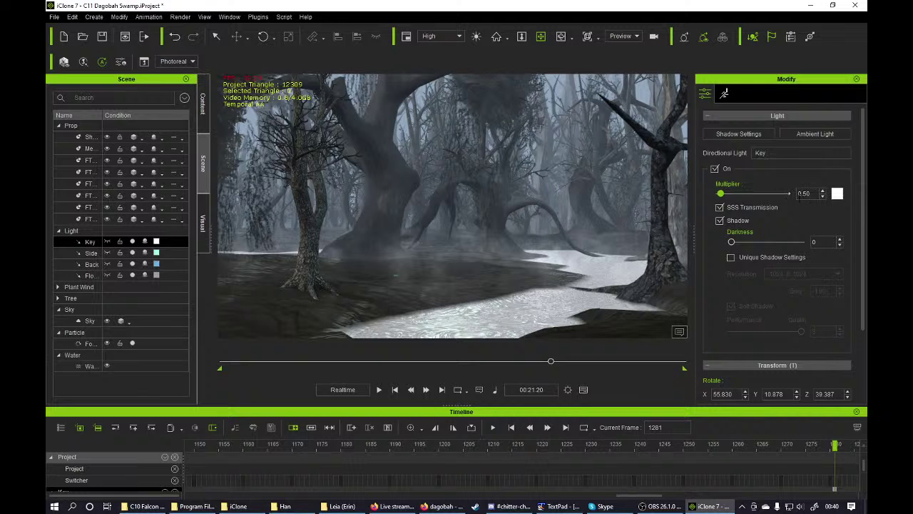
click(727, 168)
click(728, 168)
- Select the Water object, try its above-water clarity at 100 and return it to 0, and set its edge softness to 100
click(90, 365)
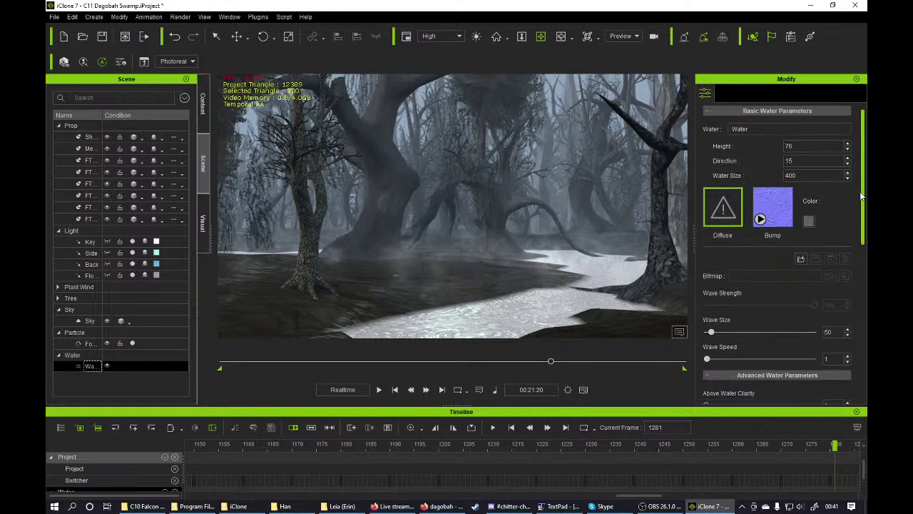
scroll(759, 220, down, 3)
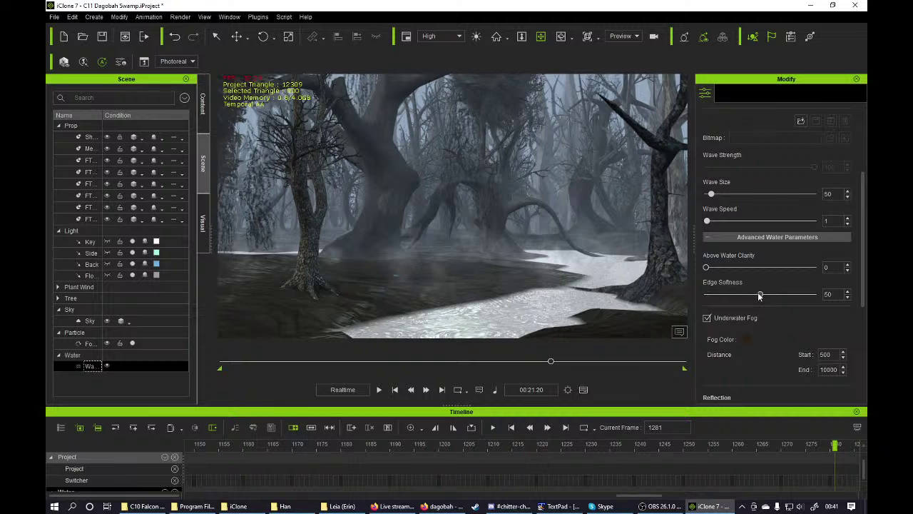
mouse_move(761, 297)
mouse_down()
mouse_move(821, 303)
mouse_move(675, 305)
mouse_move(754, 311)
mouse_up()
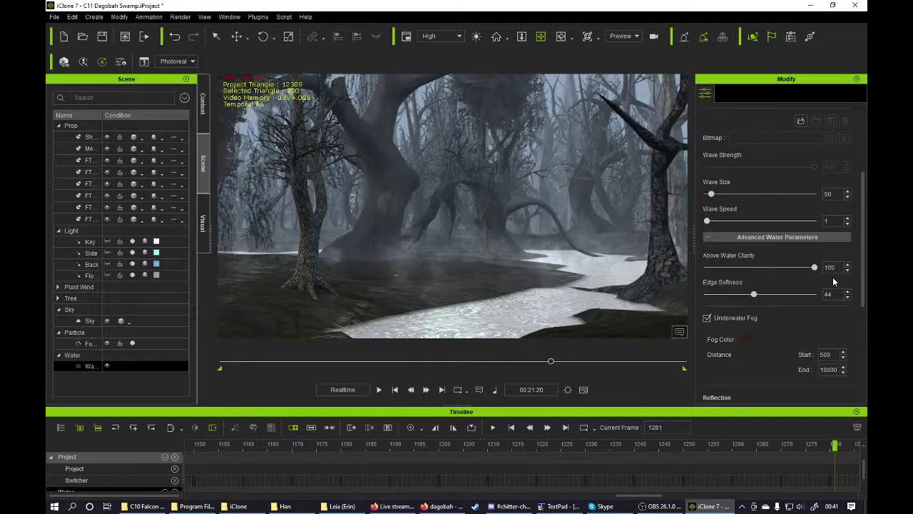
drag(814, 275, 705, 276)
scroll(745, 287, down, 2)
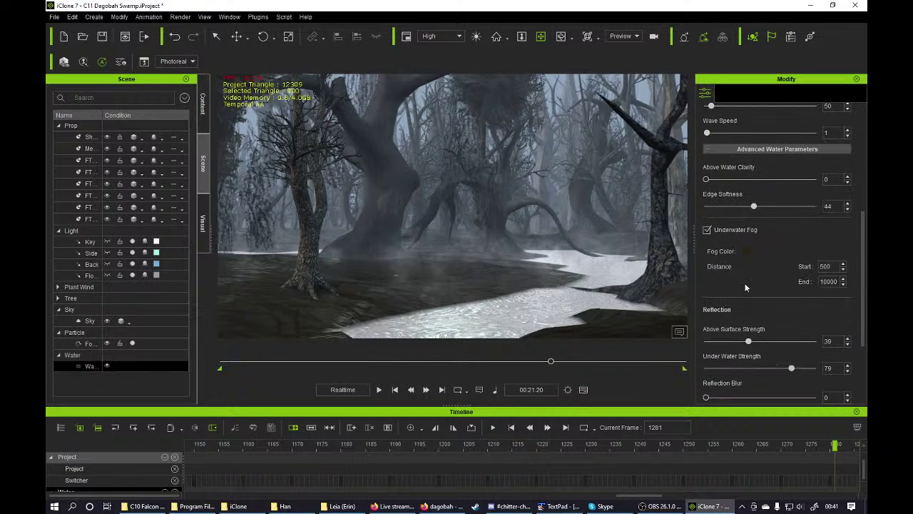
scroll(746, 287, down, 4)
scroll(748, 288, up, 5)
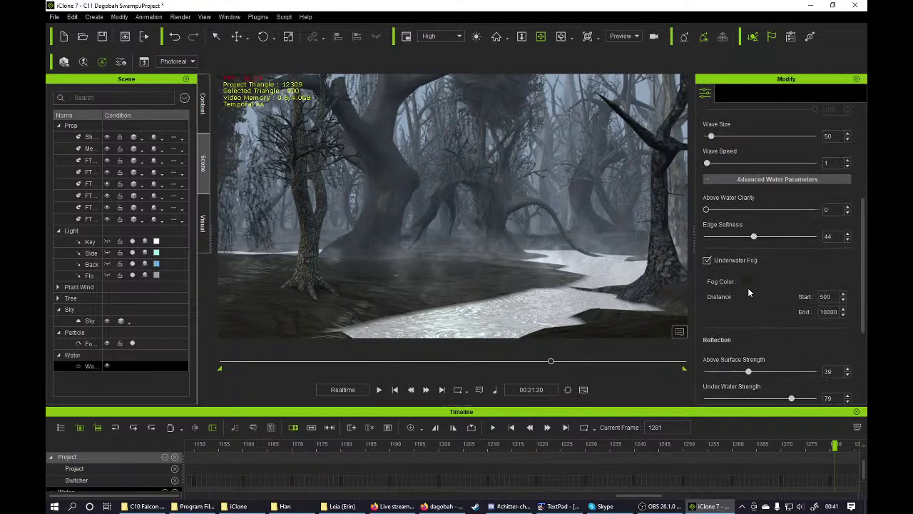
drag(754, 237, 840, 241)
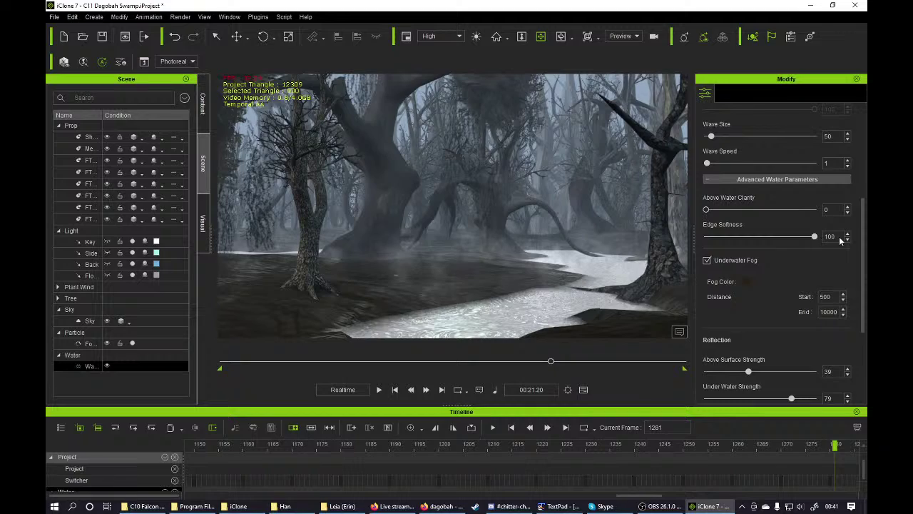
drag(622, 262, 655, 268)
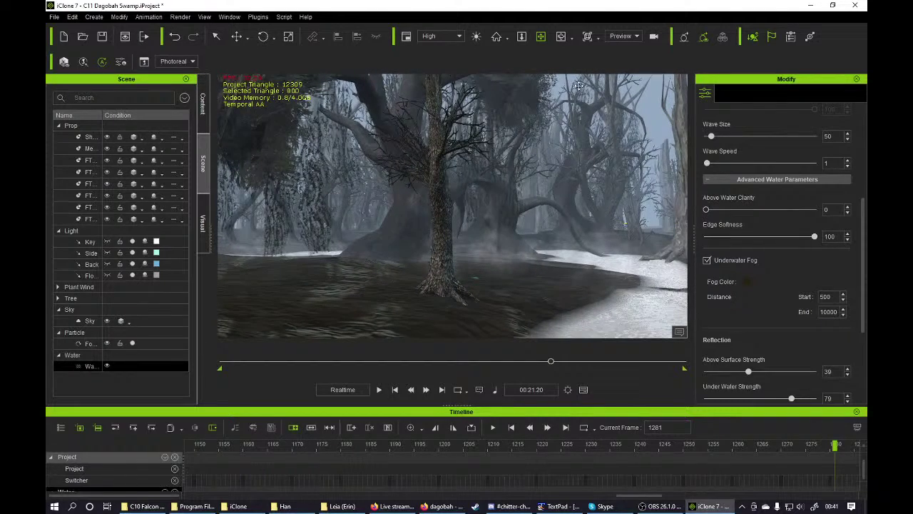
drag(555, 177, 521, 166)
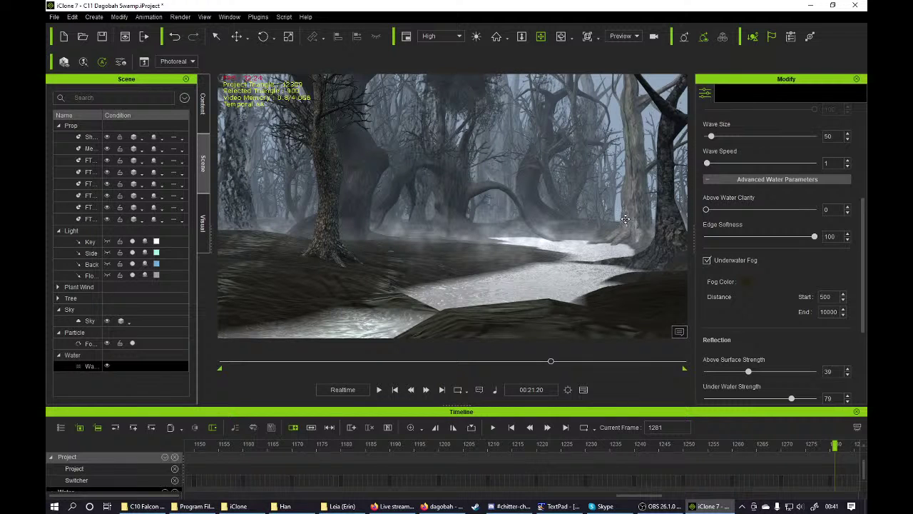
- Compare the swamp water with its underwater fog switched off and on again
click(732, 259)
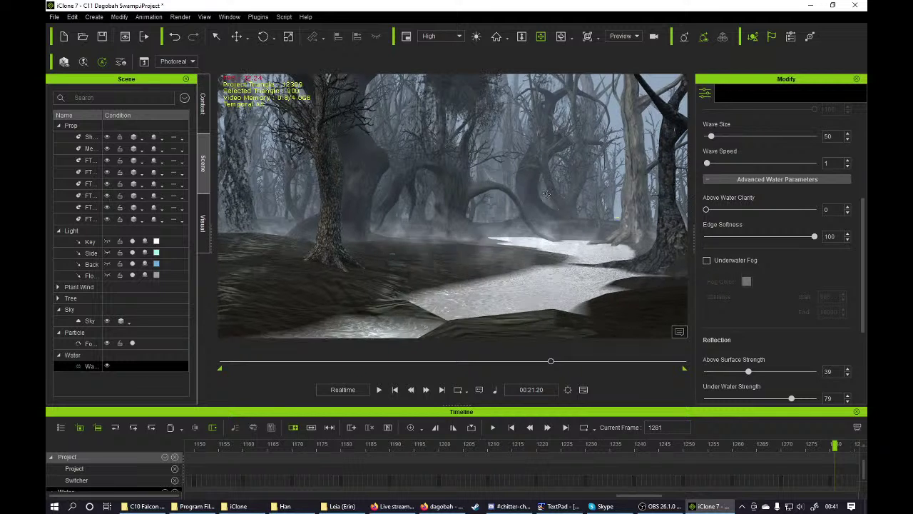
drag(546, 194, 541, 229)
click(706, 261)
- Try a different above-water clarity for the swamp water and return it to 0
scroll(732, 265, up, 5)
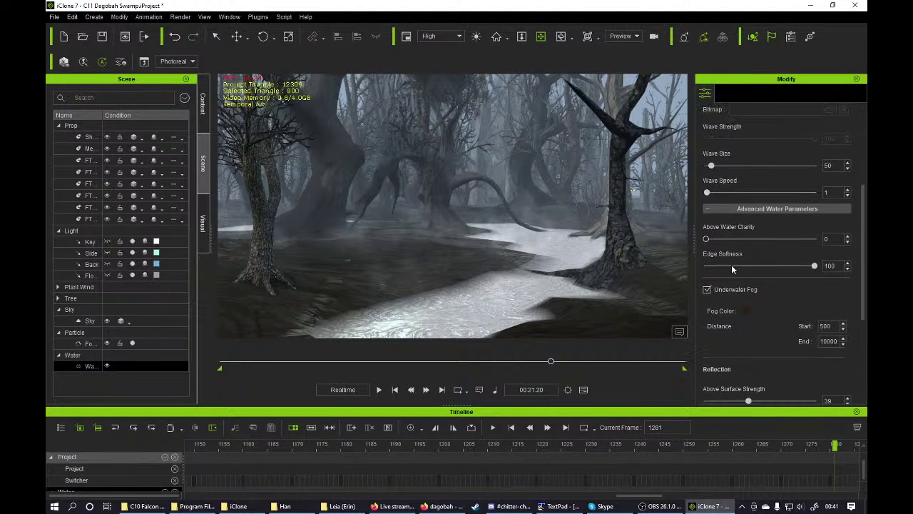
scroll(740, 257, up, 1)
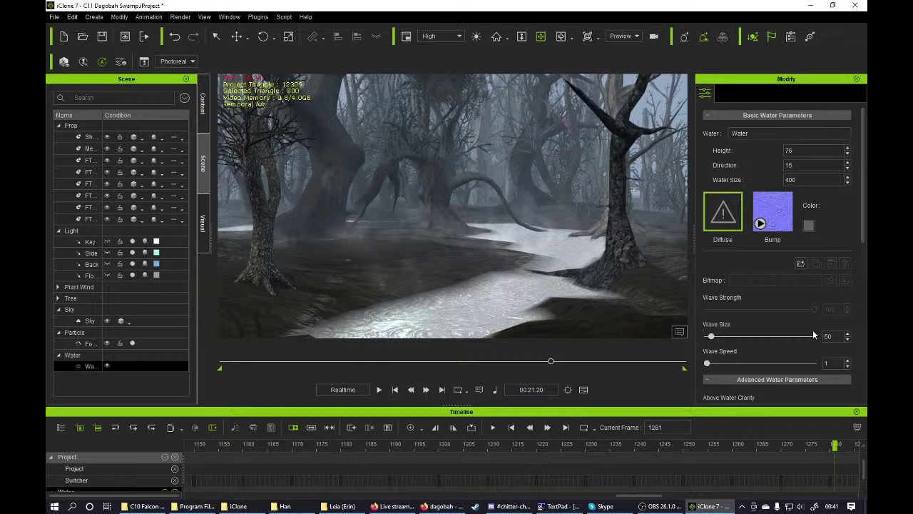
drag(862, 236, 866, 287)
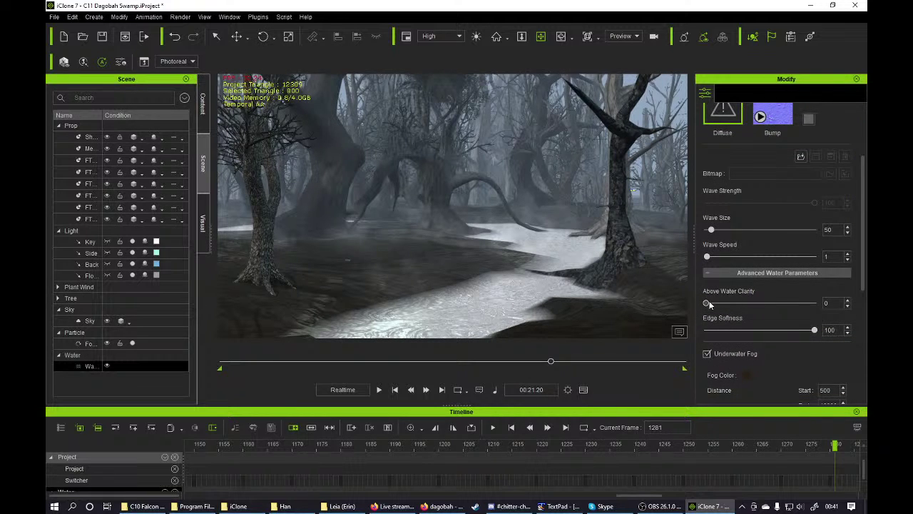
drag(770, 305, 648, 286)
- Compare the underwater fog off and on from above and below the water surface, leaving it on, and look around the swamp
drag(493, 254, 537, 247)
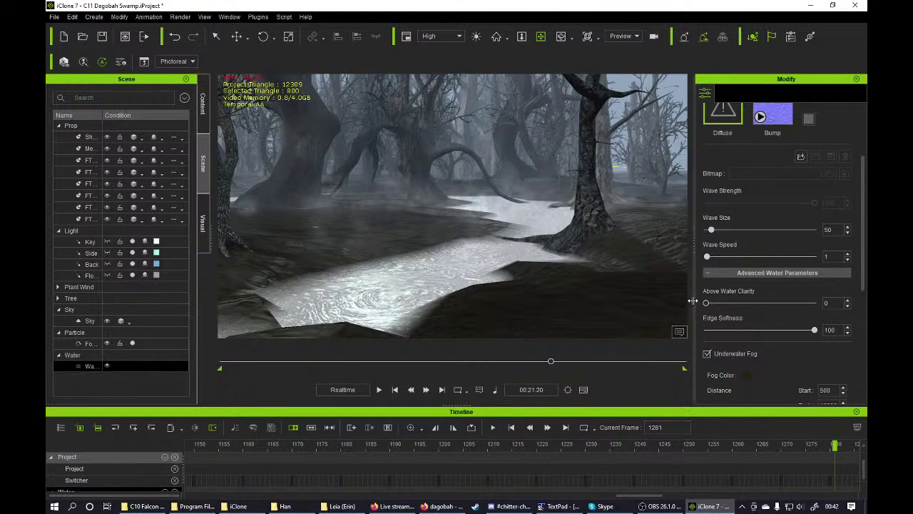
click(718, 356)
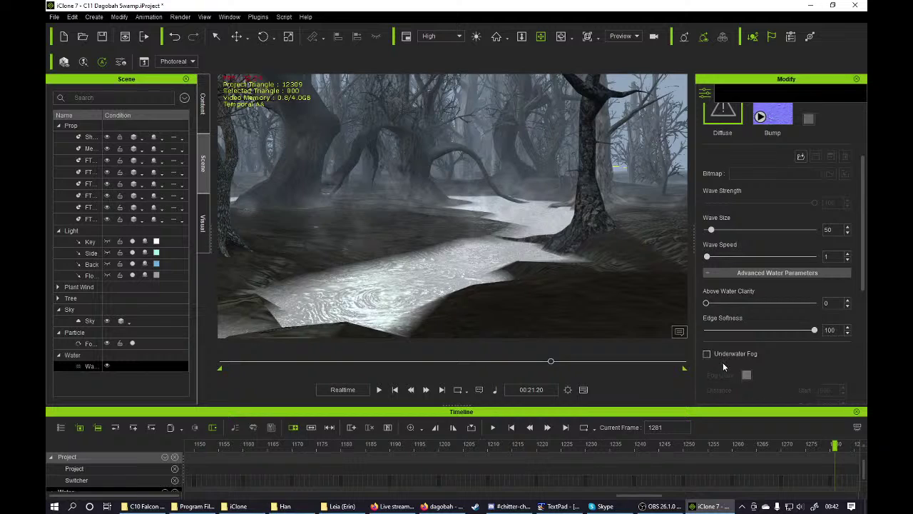
click(722, 361)
drag(551, 300, 538, 240)
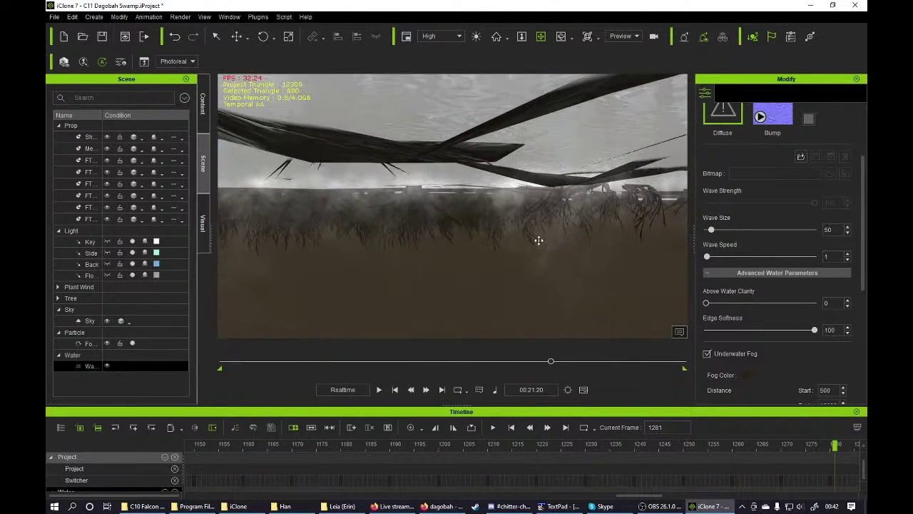
click(729, 358)
click(730, 359)
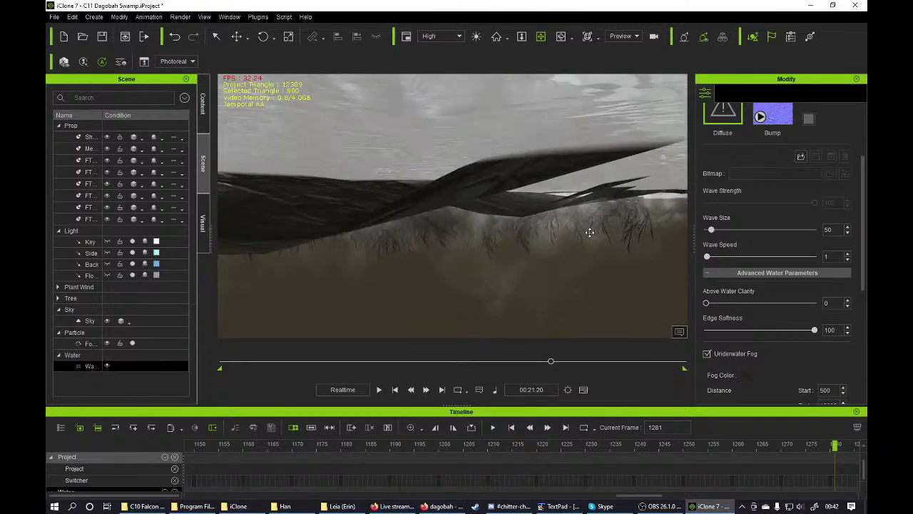
drag(589, 232, 548, 263)
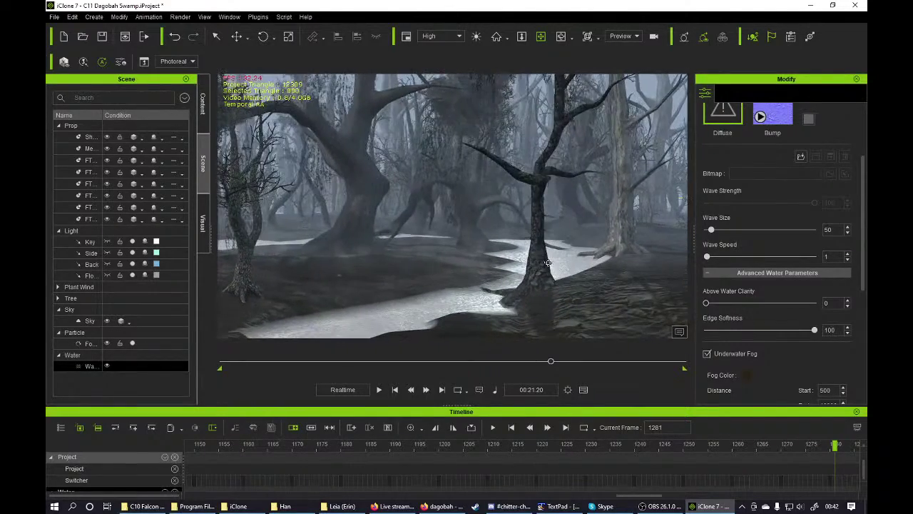
drag(431, 245, 545, 242)
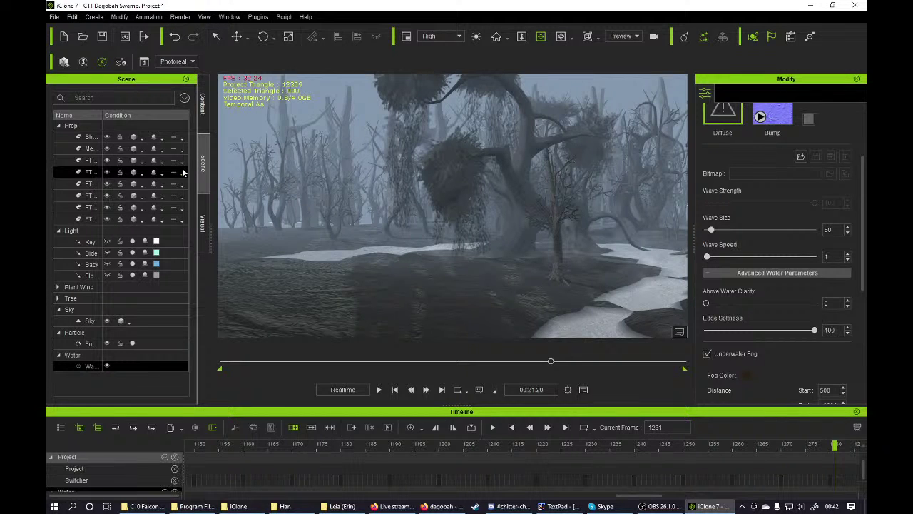
- Return to the content library and go to the Prop templates at the start of the template list
click(203, 101)
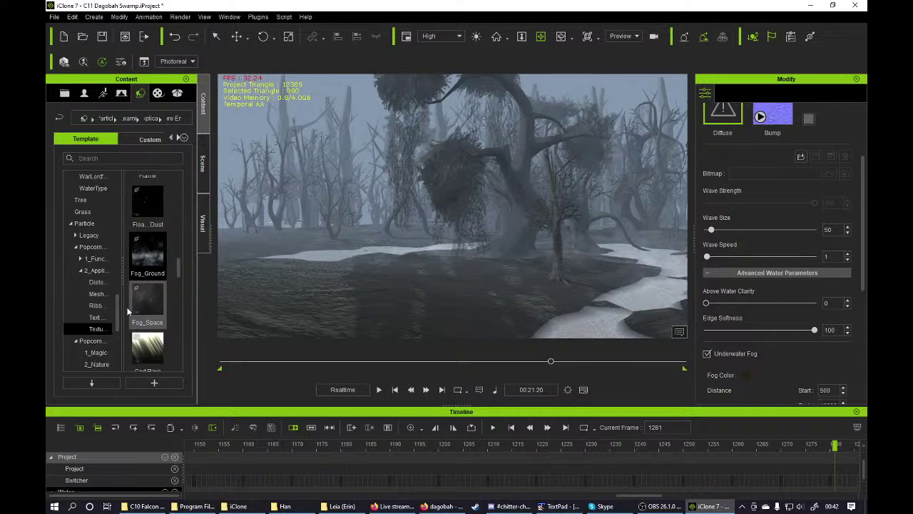
drag(120, 313, 117, 187)
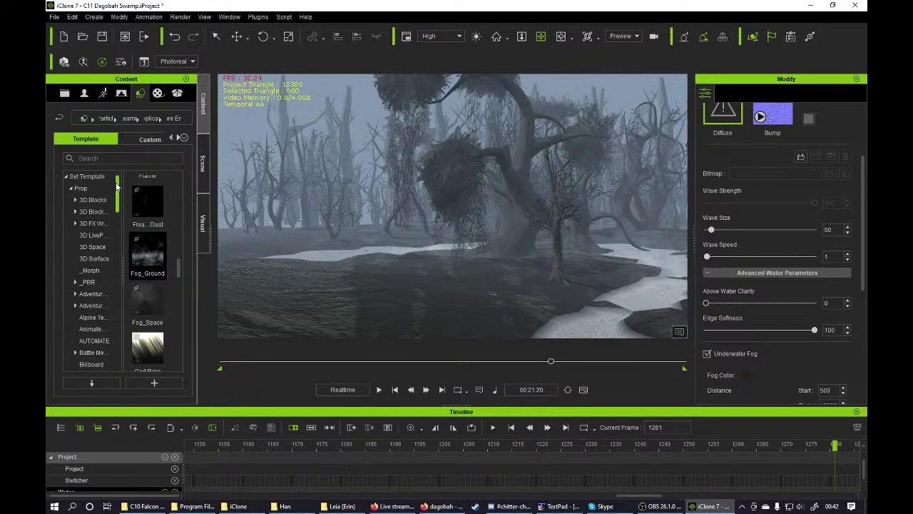
- Collapse the Prop, Particle, Water and Sky categories in the template content library
click(76, 190)
click(70, 188)
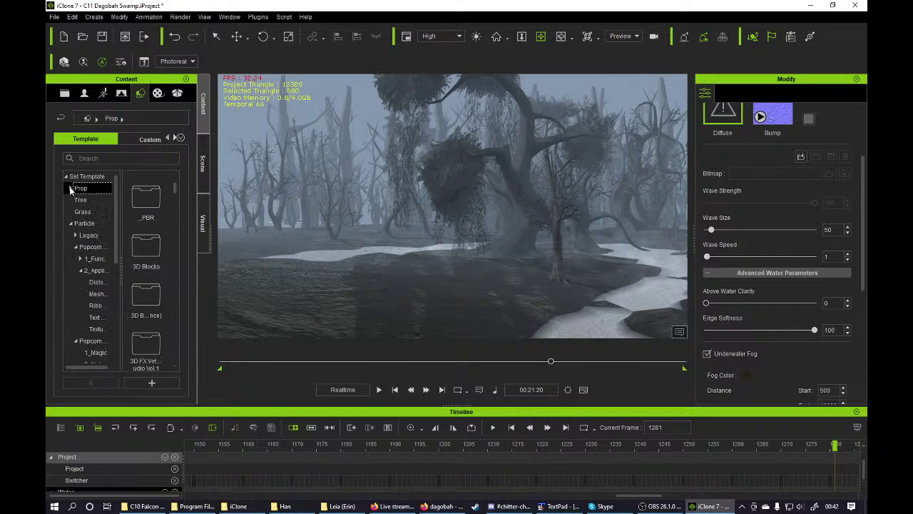
click(71, 224)
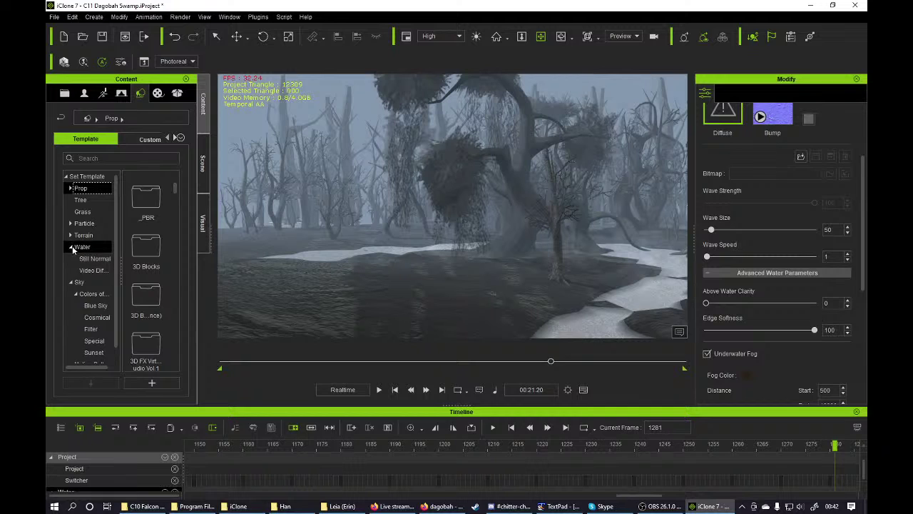
click(71, 259)
click(70, 258)
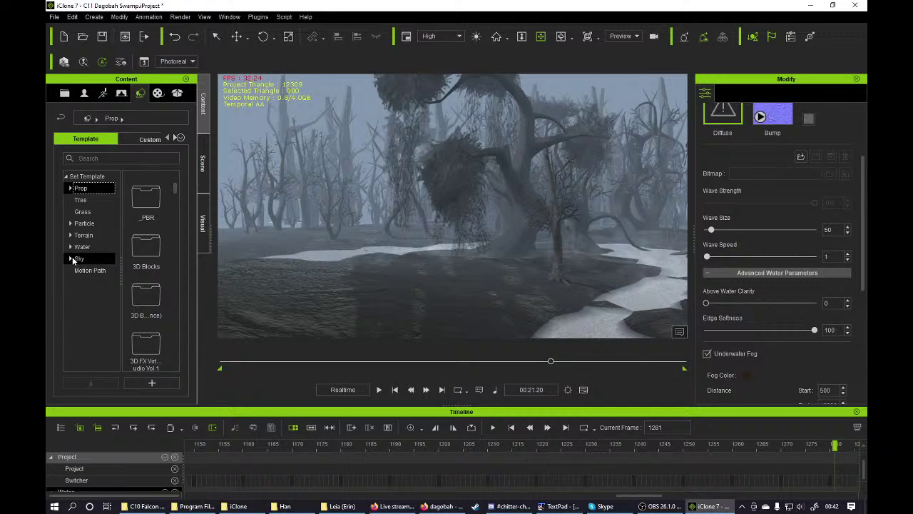
- Add the X-Wing model whose name ends in "edge" from the custom Star Wars Ships PBR props to the swamp scene
click(130, 144)
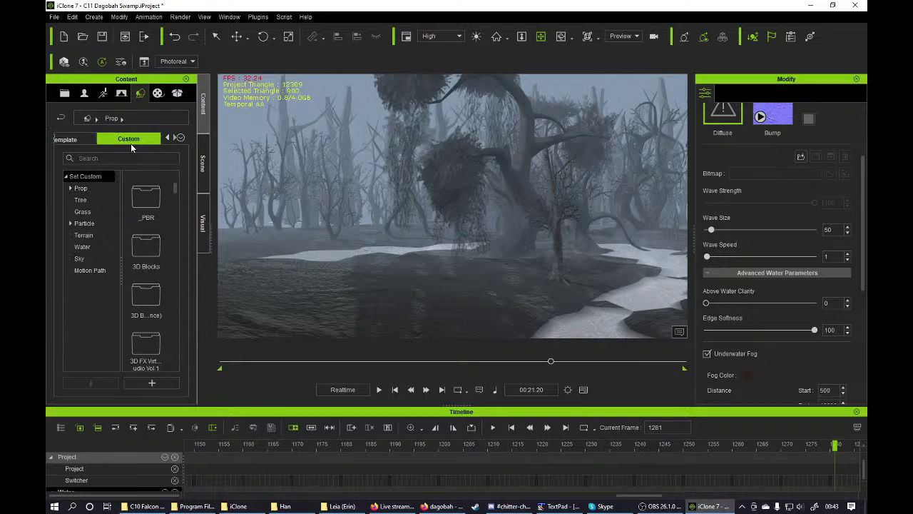
click(71, 187)
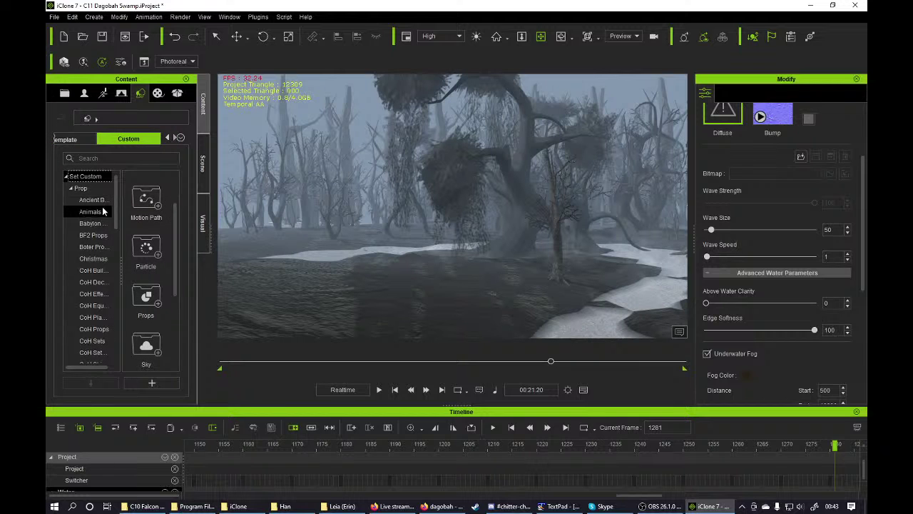
scroll(119, 241, down, 5)
scroll(129, 267, down, 8)
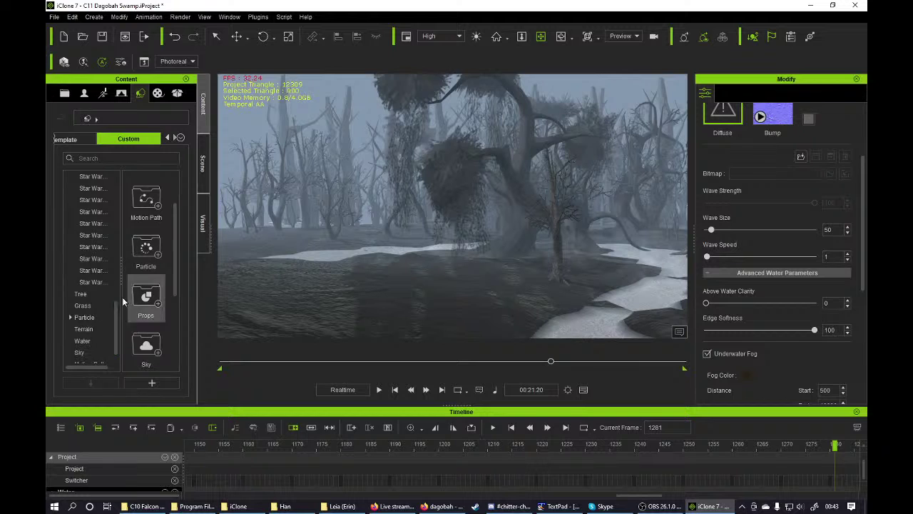
click(99, 259)
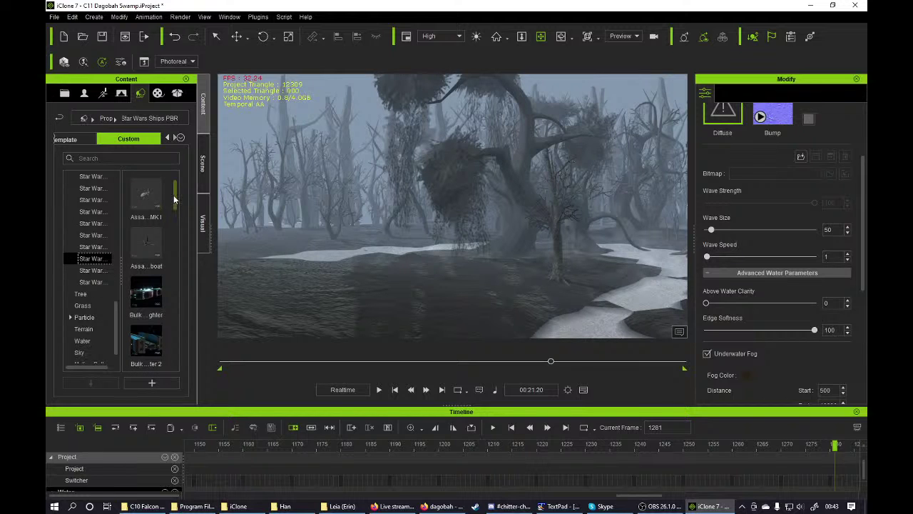
drag(176, 199, 375, 304)
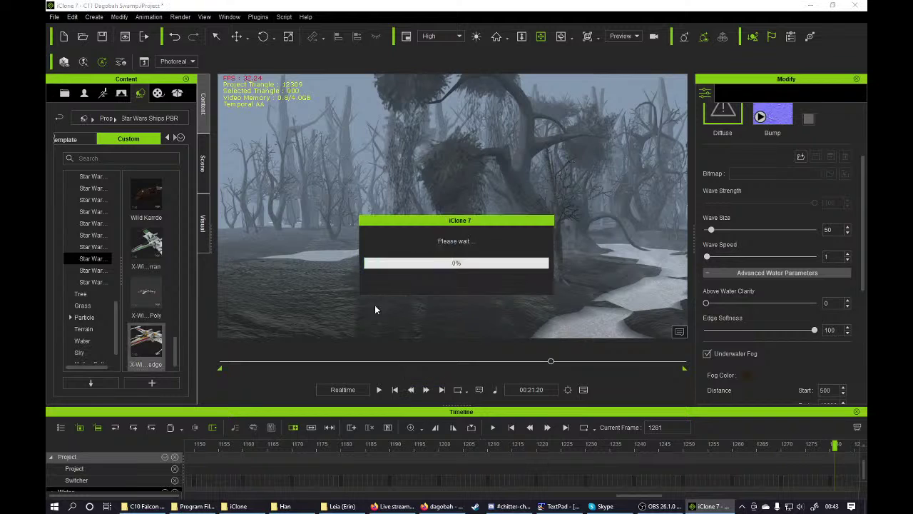
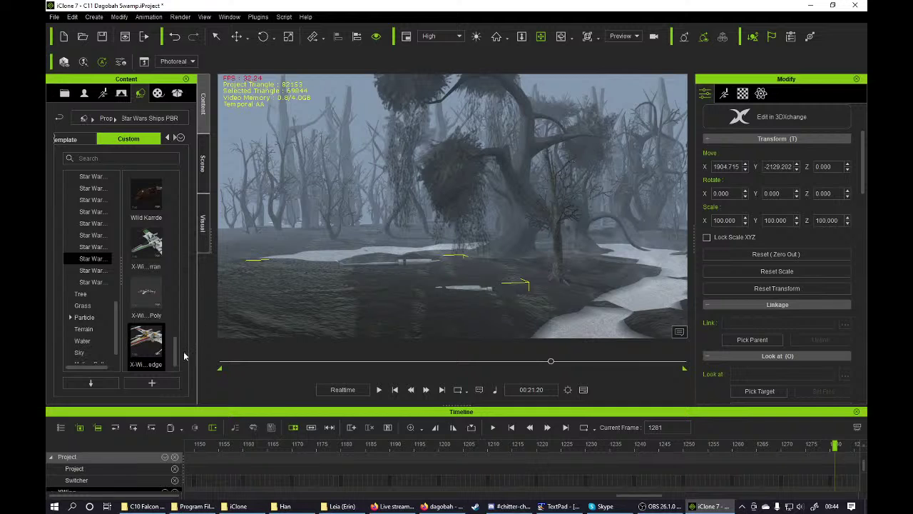
- Raise the X-Wing above the swamp ground to a Z position of about 417
drag(183, 351, 184, 315)
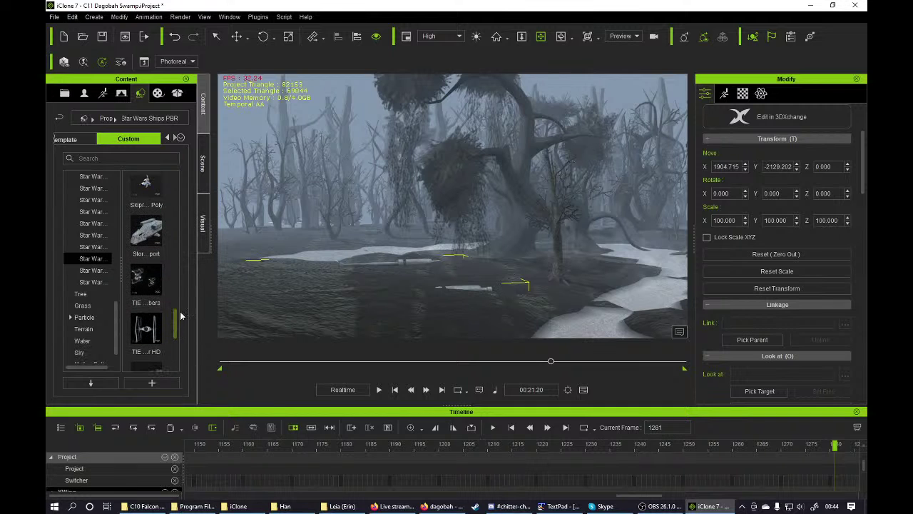
click(237, 39)
drag(396, 261, 382, 183)
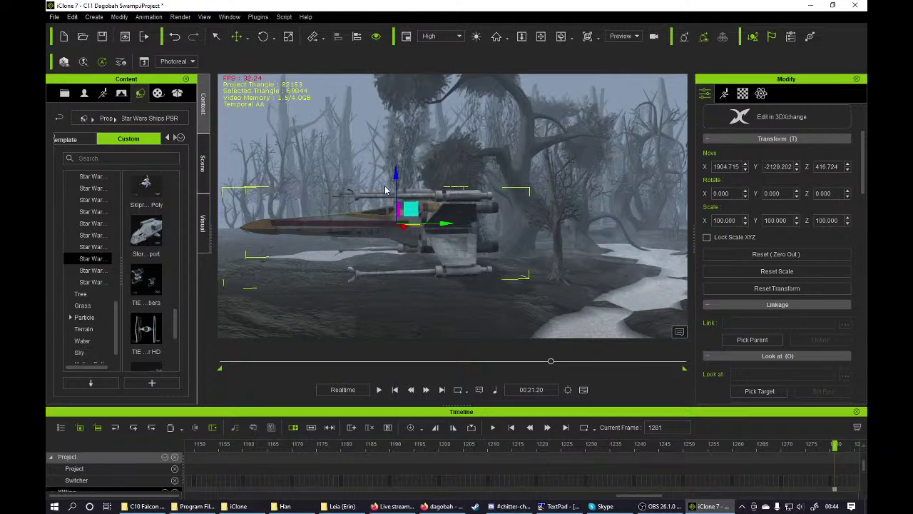
- Set the Y rotation of the first wing part listed under the X-Wing to 0
click(561, 37)
drag(486, 203, 540, 227)
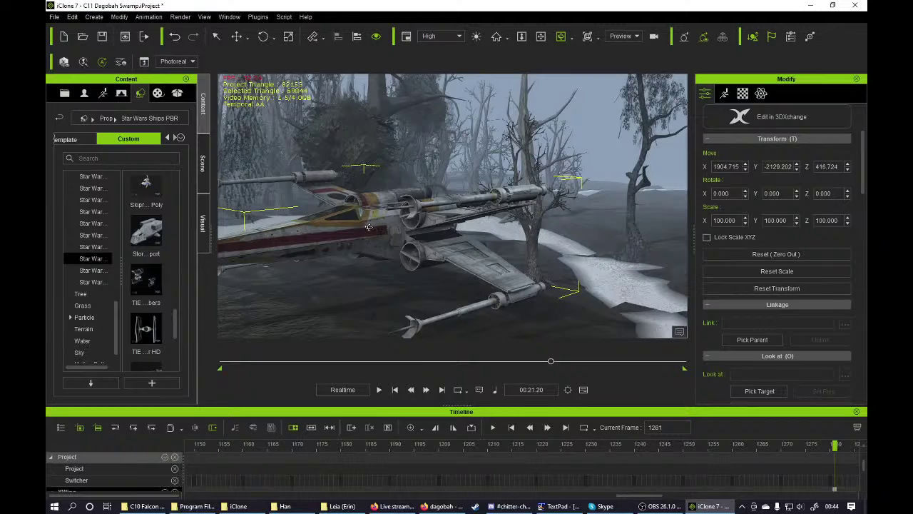
drag(368, 227, 519, 105)
click(541, 37)
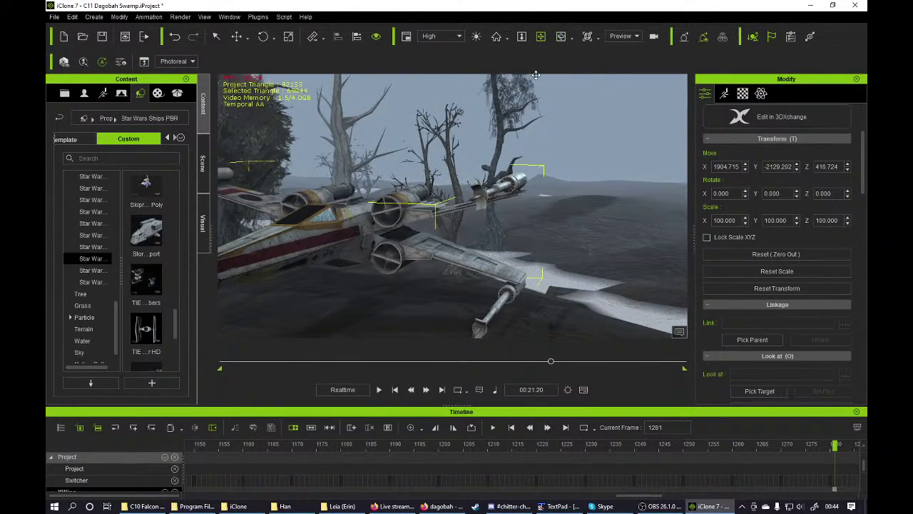
drag(493, 157, 395, 211)
click(743, 94)
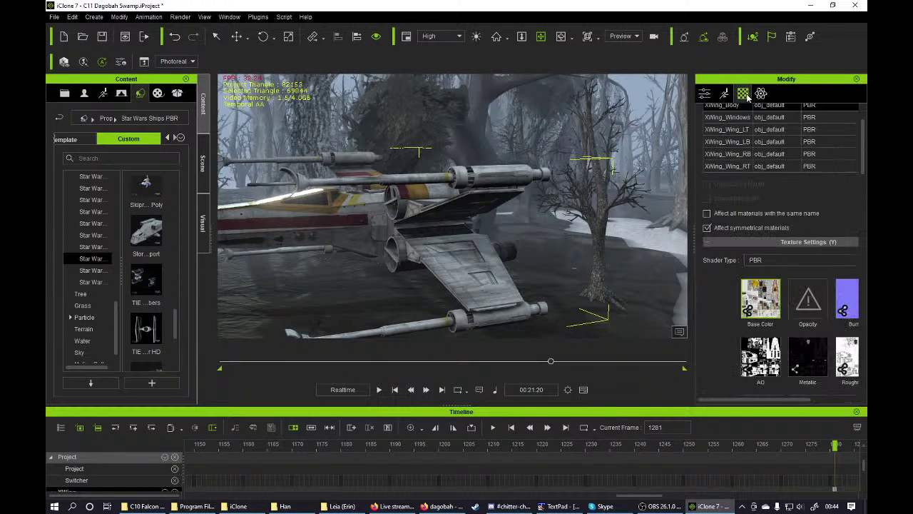
click(705, 94)
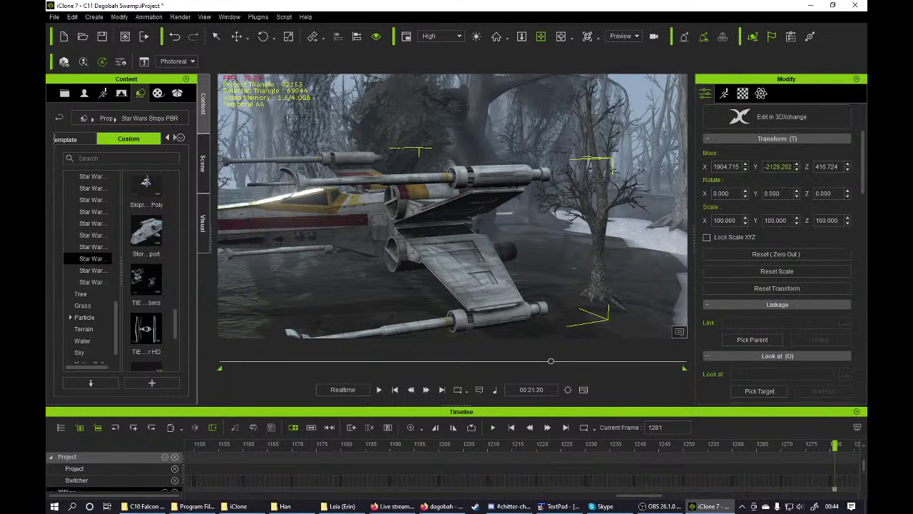
click(203, 161)
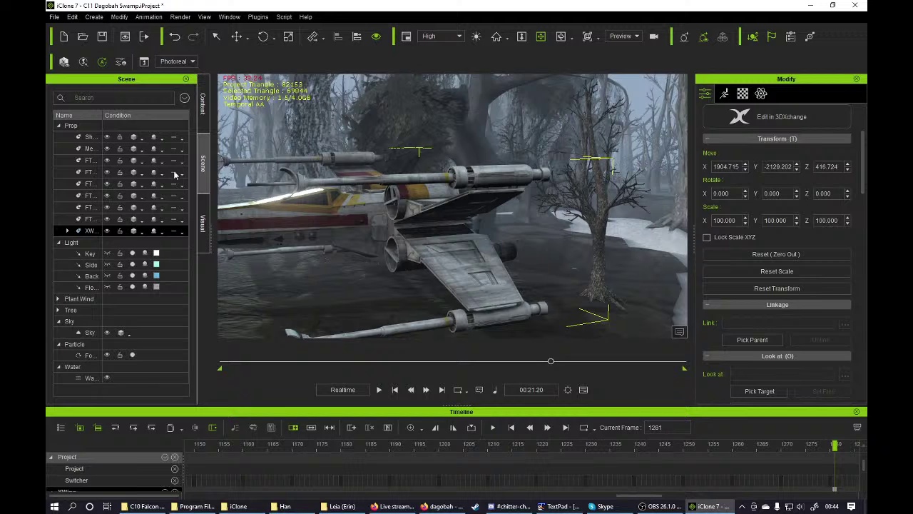
click(67, 230)
click(94, 244)
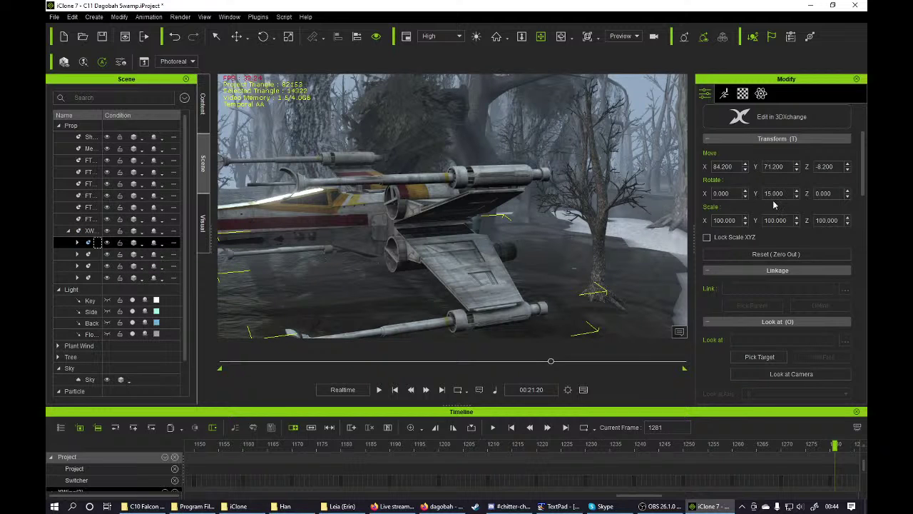
drag(786, 190, 466, 197)
text(0)
key(Return)
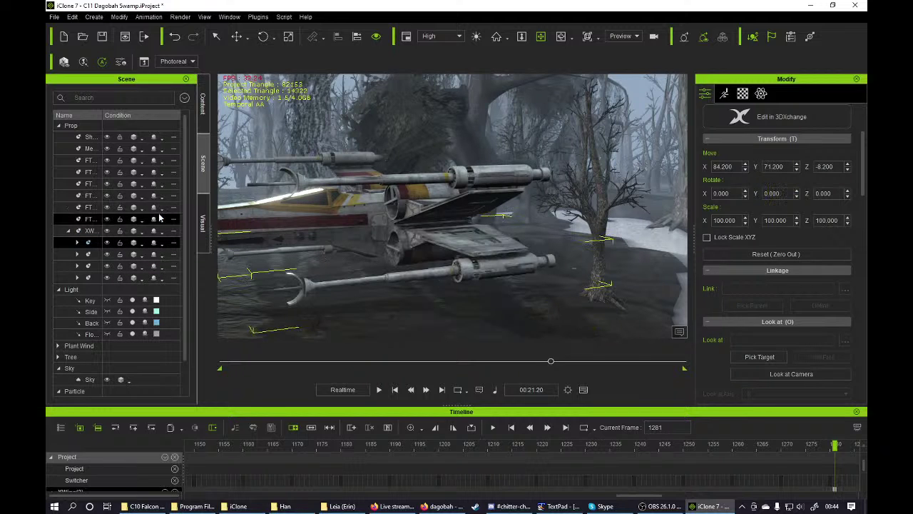
- Set the Y rotation of the X-Wing's other three wing parts to 0 to close the wings
click(99, 257)
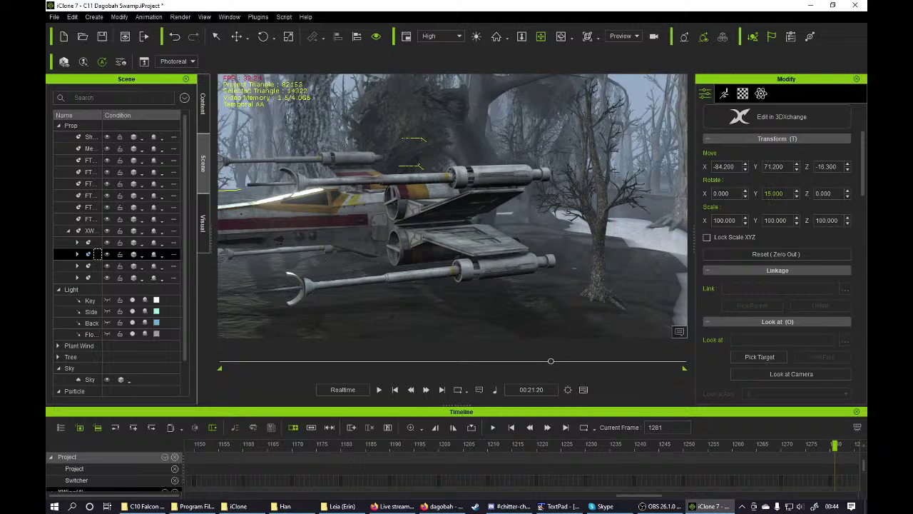
click(95, 266)
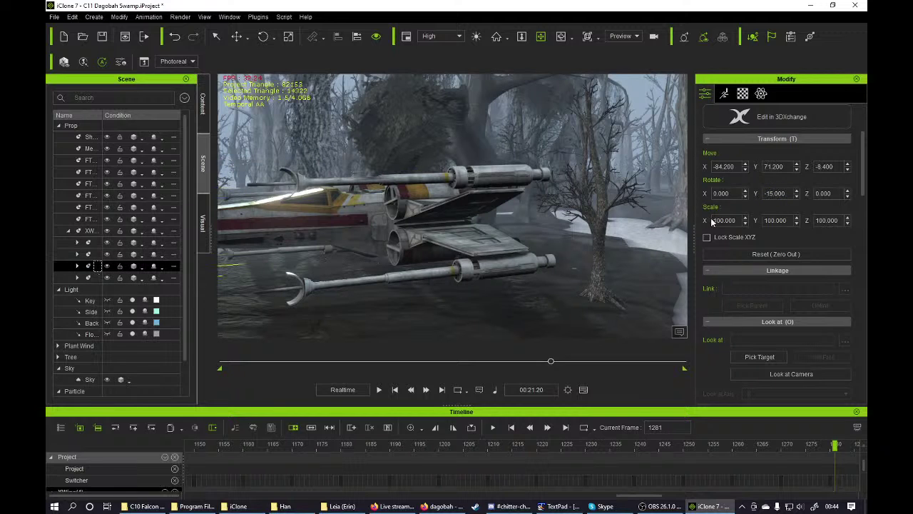
text(0)
key(Return)
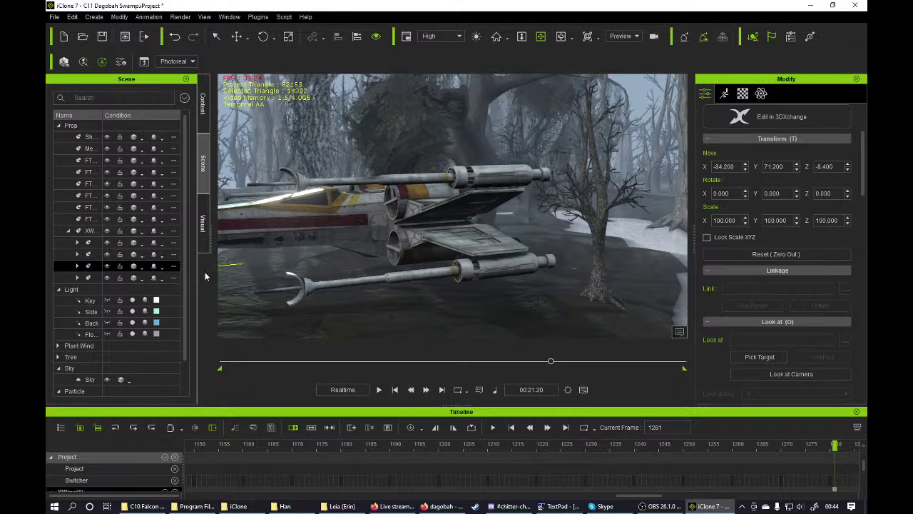
click(93, 277)
text(0)
key(Return)
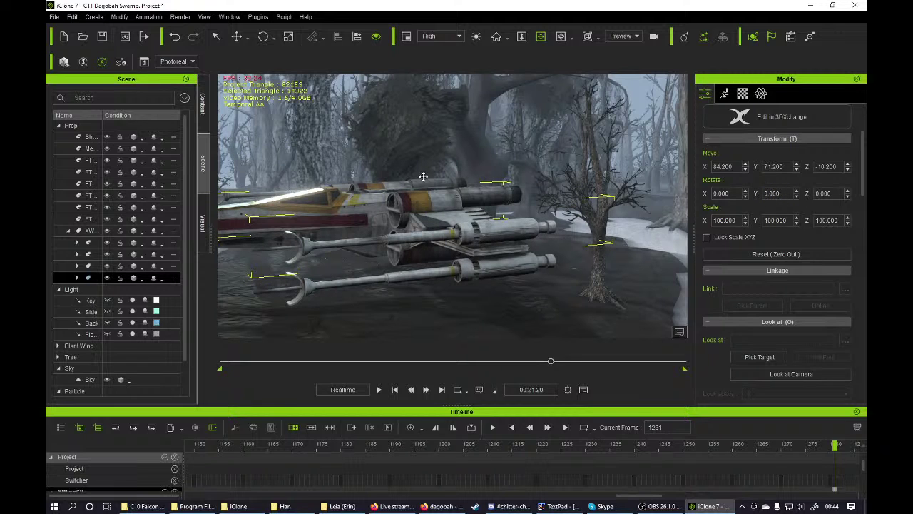
- Try to lower the last wing part of the X-Wing to a Z position of about -49
click(541, 37)
right_drag(500, 184, 445, 159)
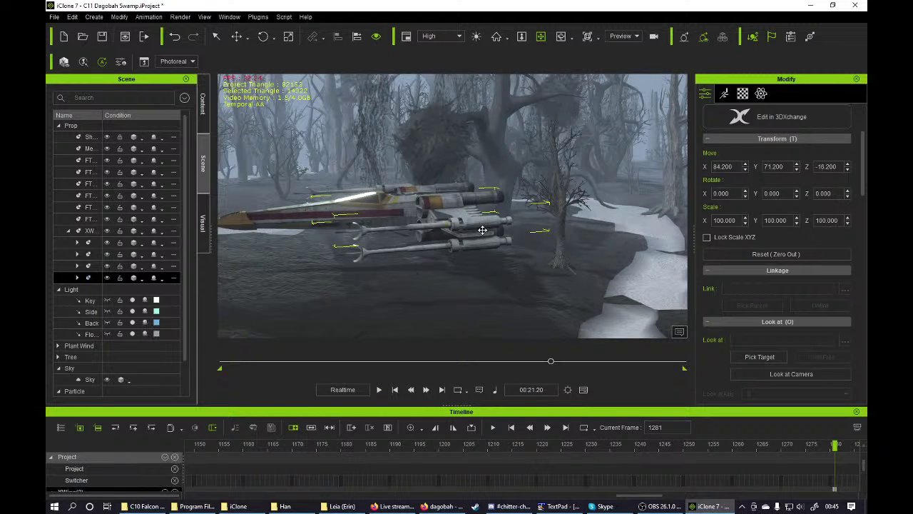
right_drag(482, 231, 479, 205)
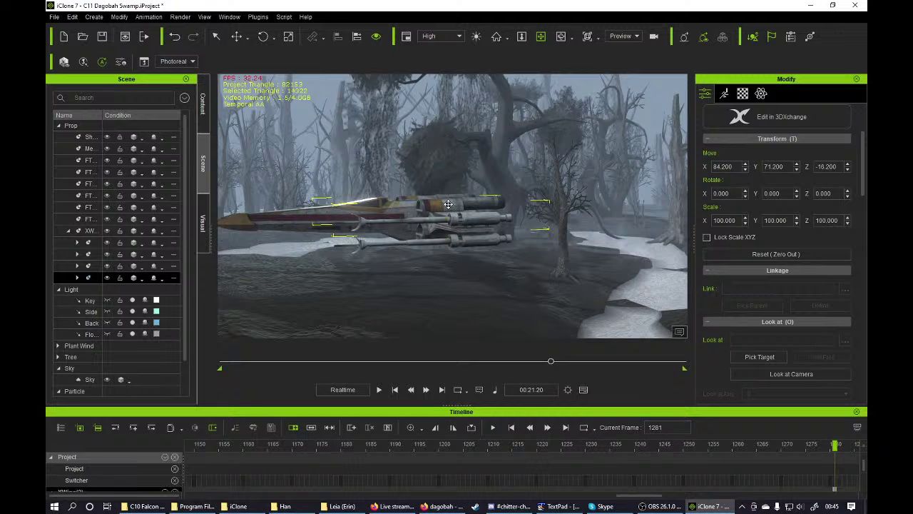
right_drag(438, 196, 443, 238)
click(237, 37)
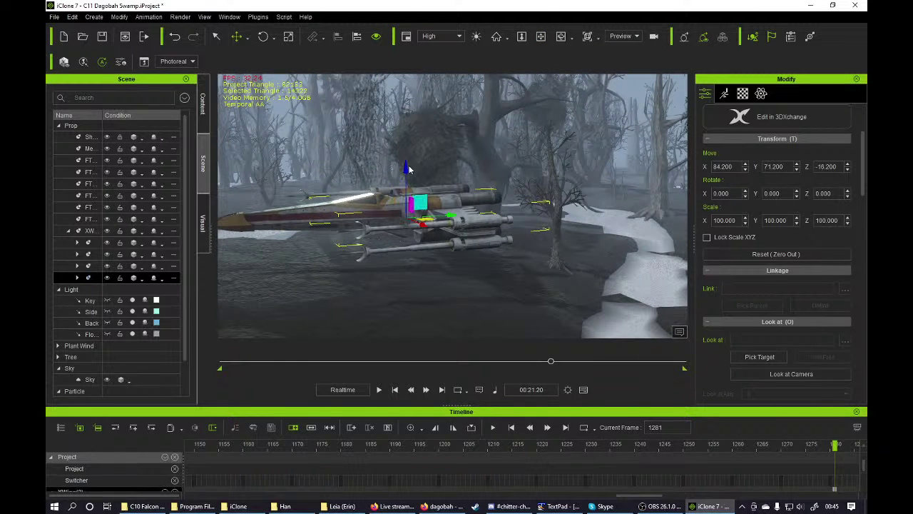
drag(406, 167, 407, 174)
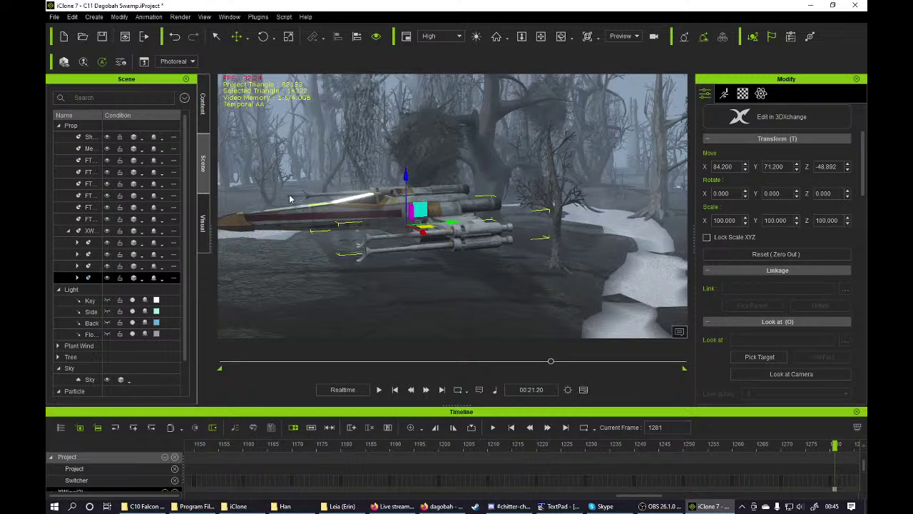
- Lower the whole X-Wing towards the ground to a Z position of about 327
click(100, 230)
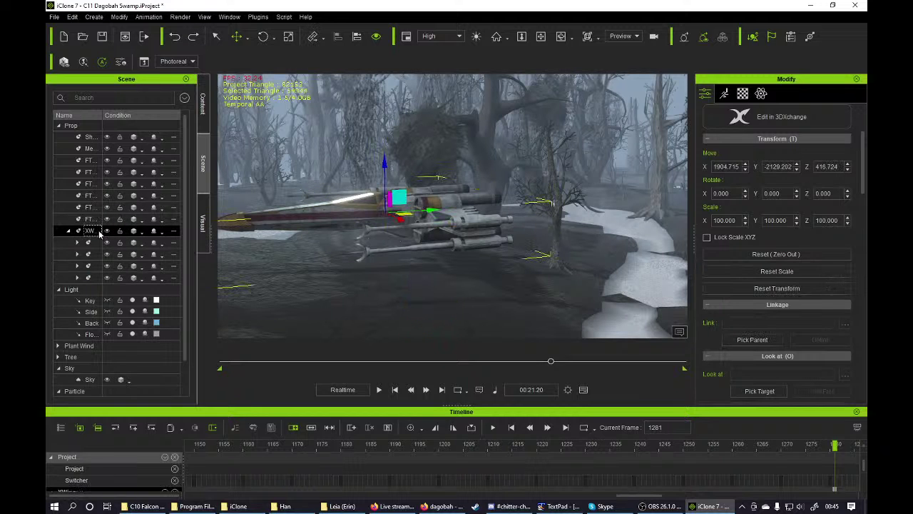
drag(384, 166, 383, 191)
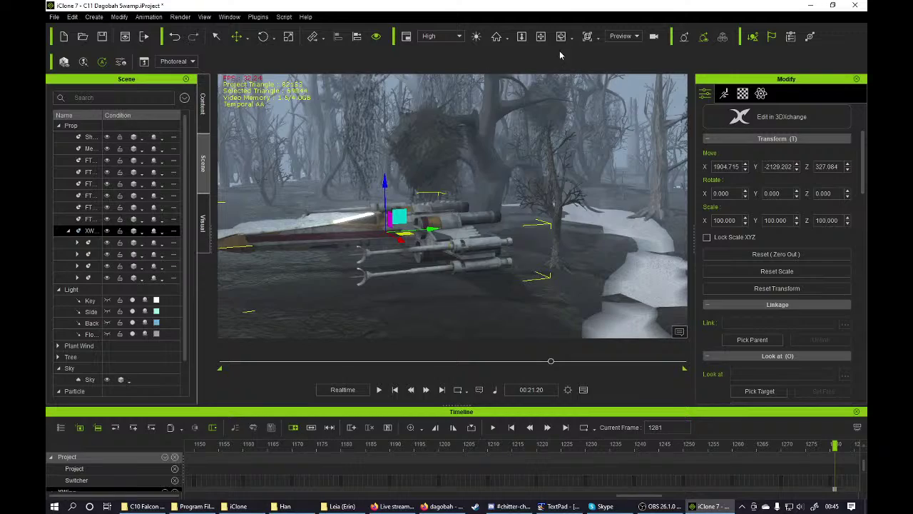
- Examine the X-Wing's closed wings, engines and hull from several angles and distances
alt+right_drag(421, 180, 389, 205)
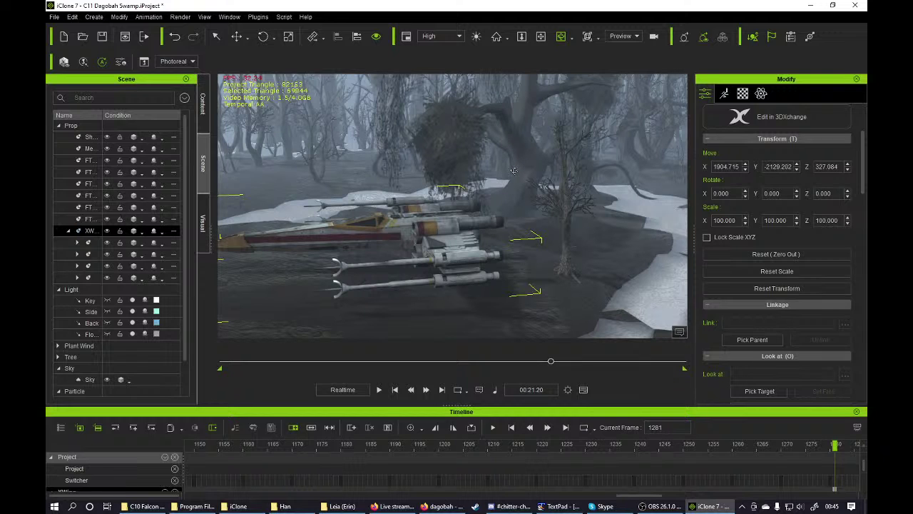
click(541, 36)
drag(503, 212, 400, 291)
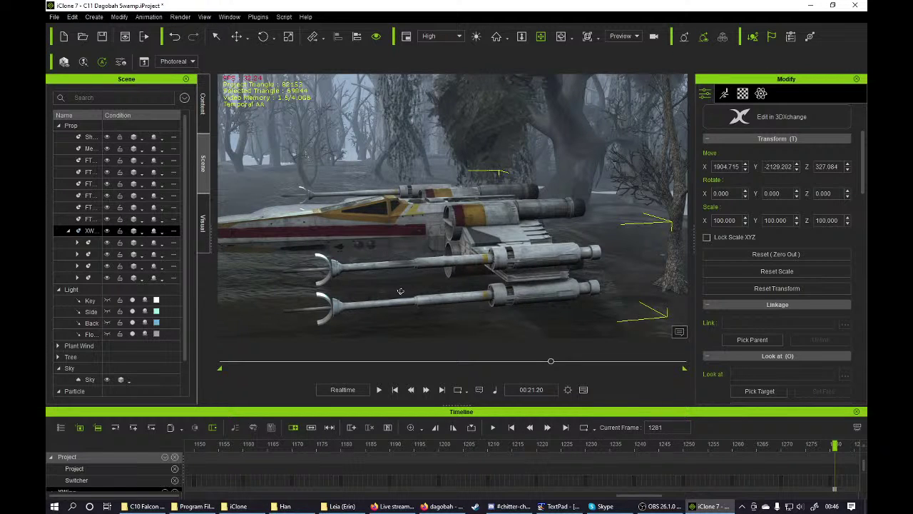
mouse_move(397, 284)
mouse_down()
mouse_move(431, 277)
mouse_move(402, 272)
mouse_up()
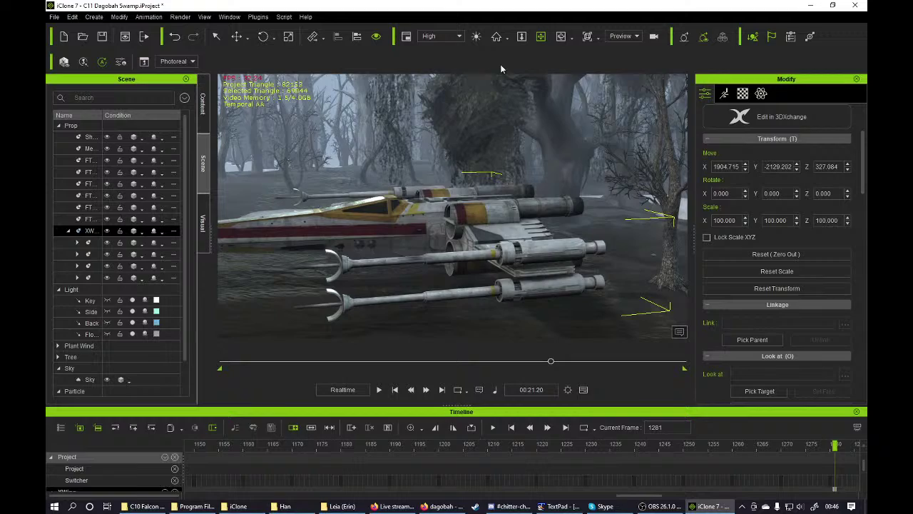
drag(453, 206, 467, 190)
mouse_move(467, 189)
right_down()
mouse_move(454, 194)
mouse_move(472, 181)
mouse_move(476, 204)
right_up()
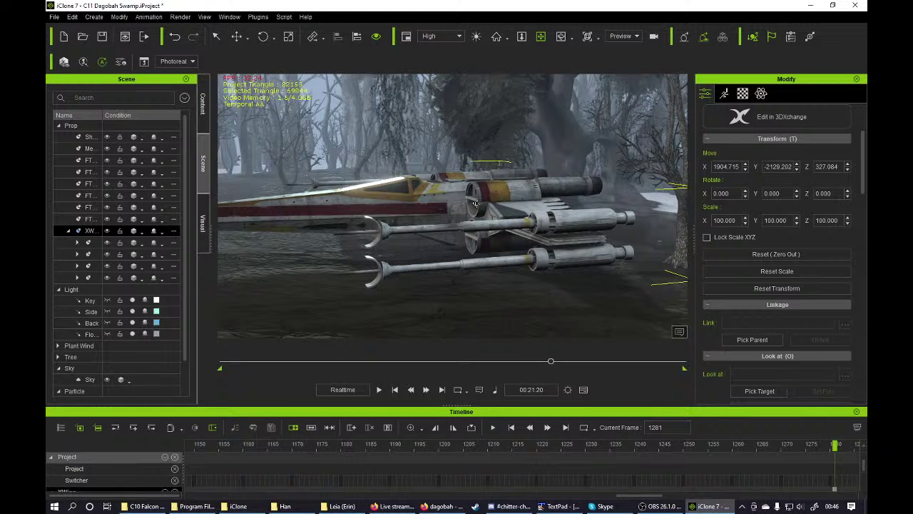
right_drag(476, 204, 476, 208)
scroll(477, 207, up, 5)
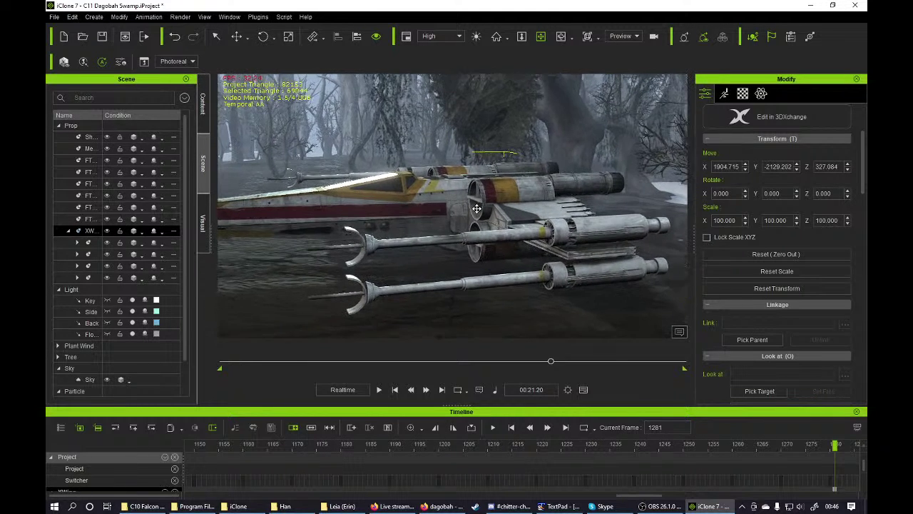
right_drag(475, 187, 493, 232)
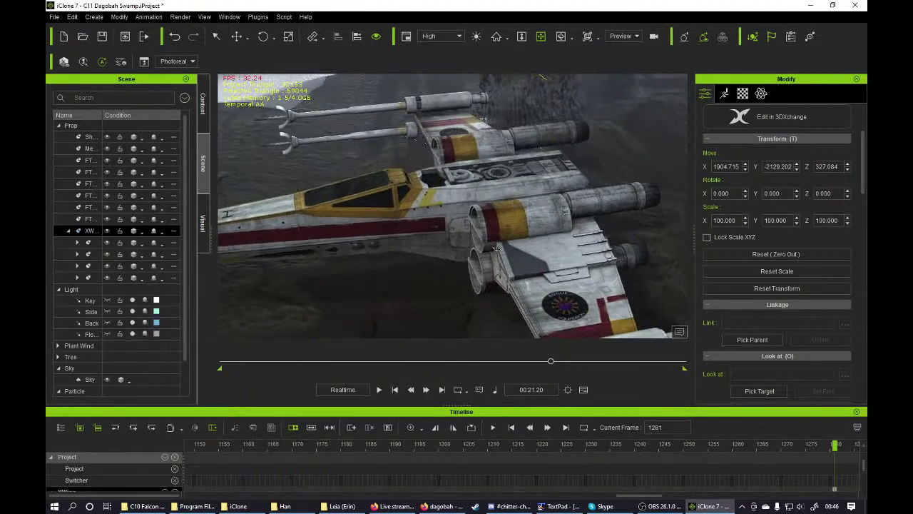
drag(495, 238, 464, 199)
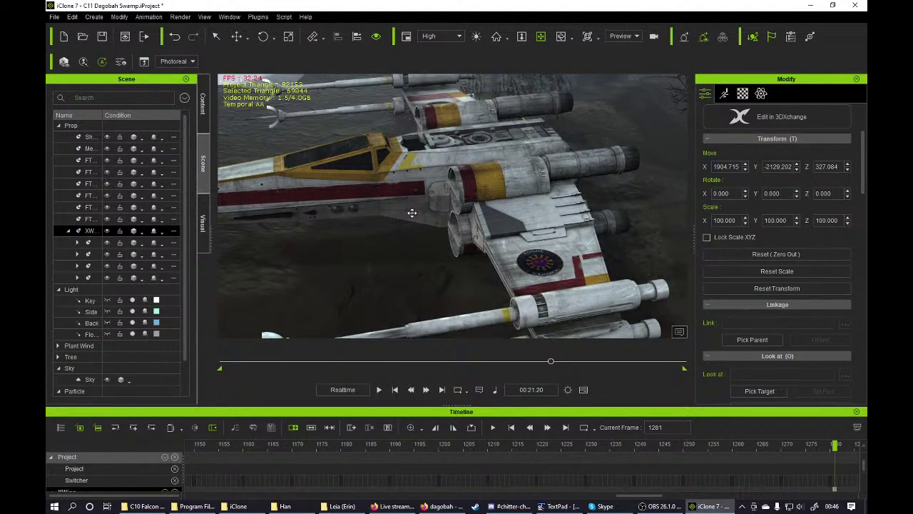
- Look over the X-Wing's cockpit, engines and wing, and browse the Star Wars Ships PBR props in the content library
right_drag(427, 200, 526, 189)
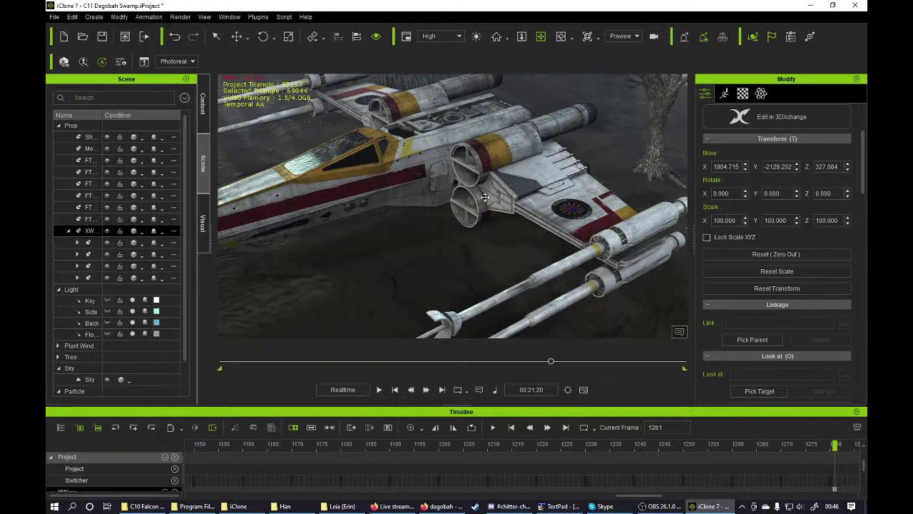
drag(443, 227, 442, 251)
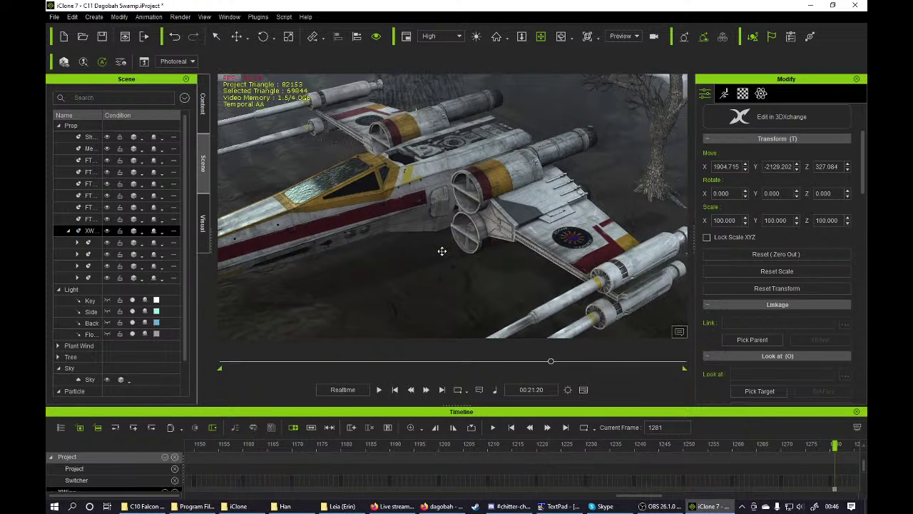
scroll(442, 251, up, 2)
scroll(442, 250, up, 1)
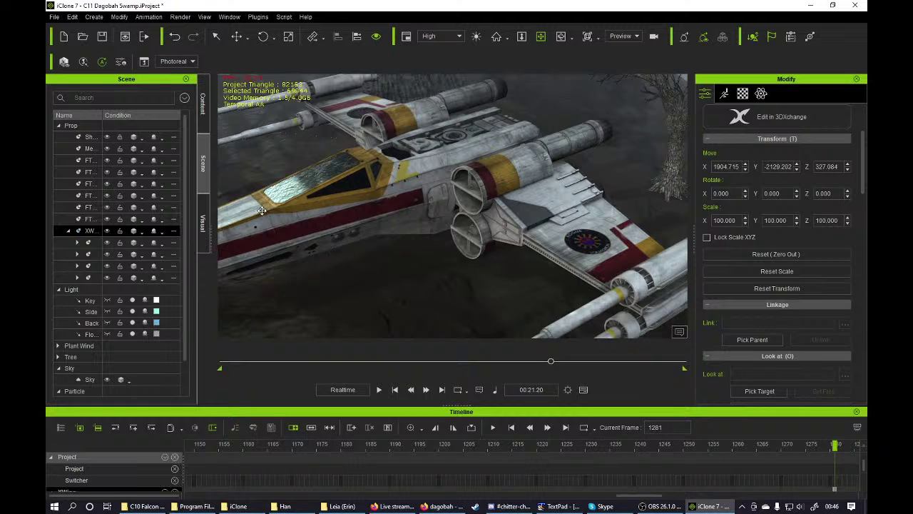
click(204, 114)
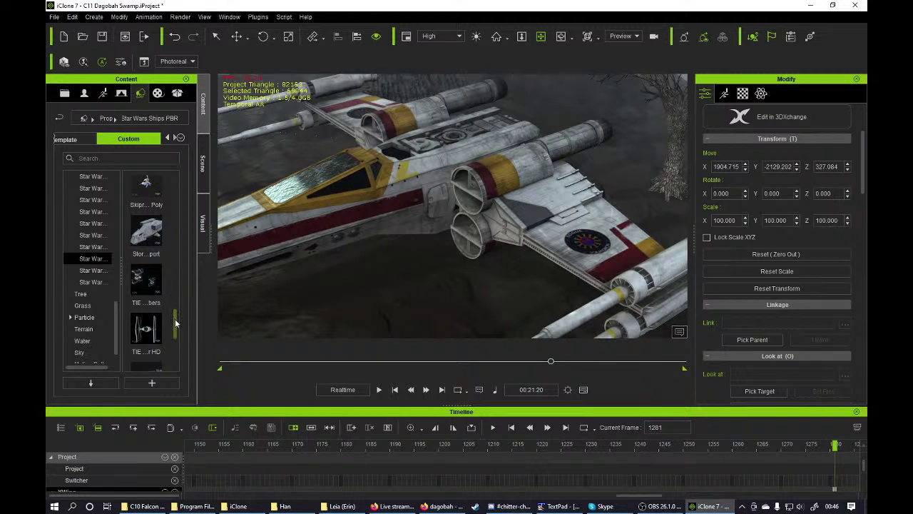
drag(175, 323, 175, 280)
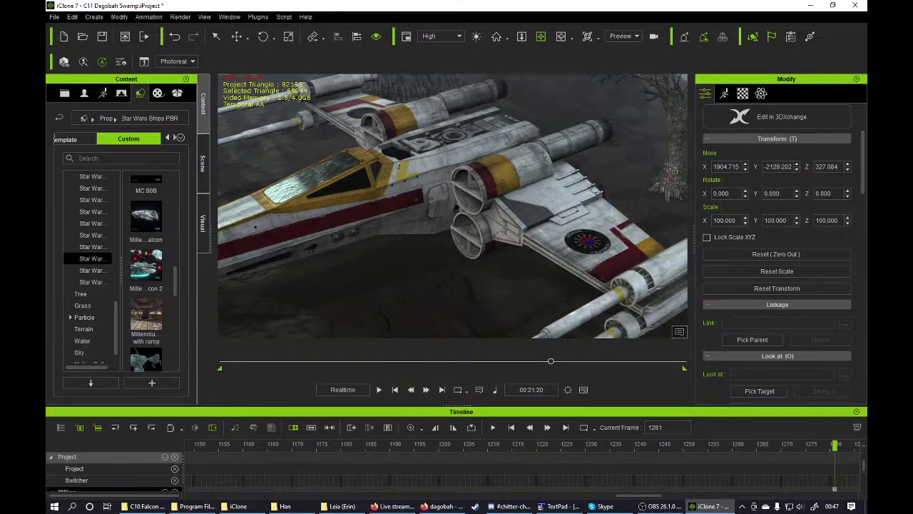
- Apply the blue-and-white image from the Textures folder to the X-Wing body's Base Color as a linked texture
right_drag(458, 191, 428, 212)
click(746, 95)
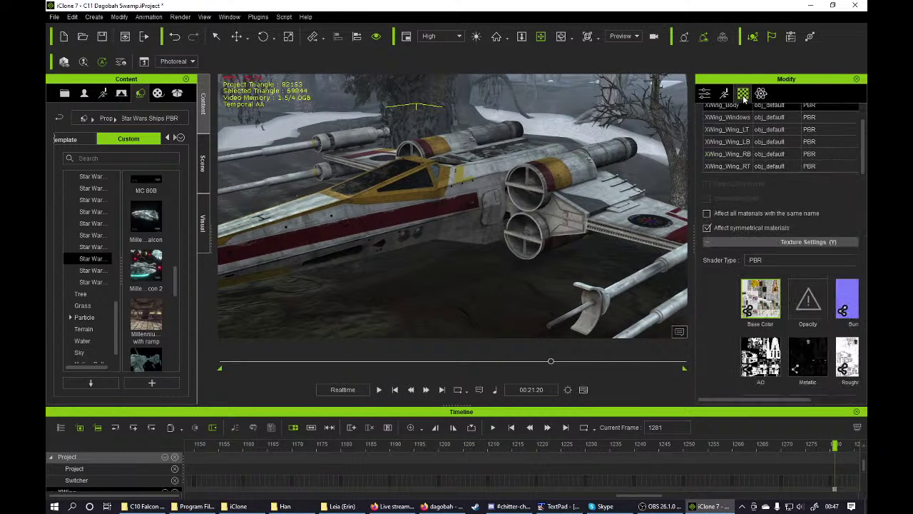
click(146, 506)
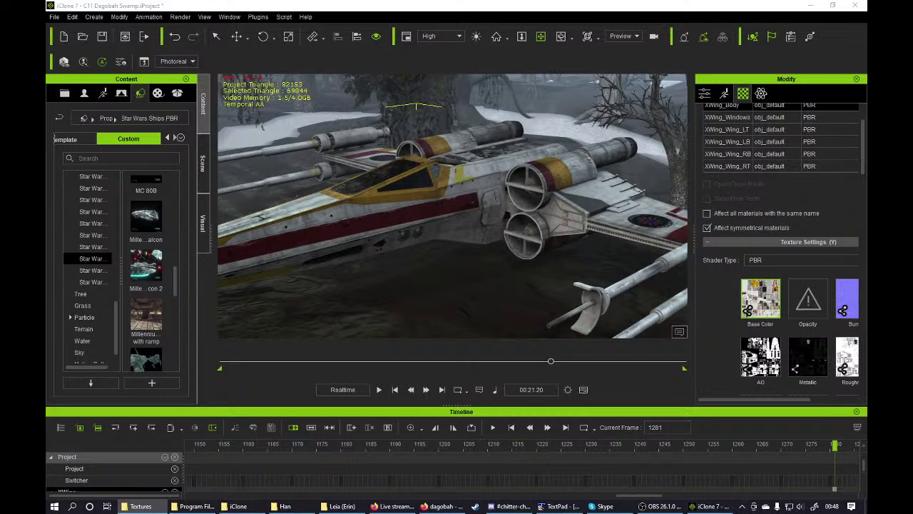
drag(246, 222, 759, 306)
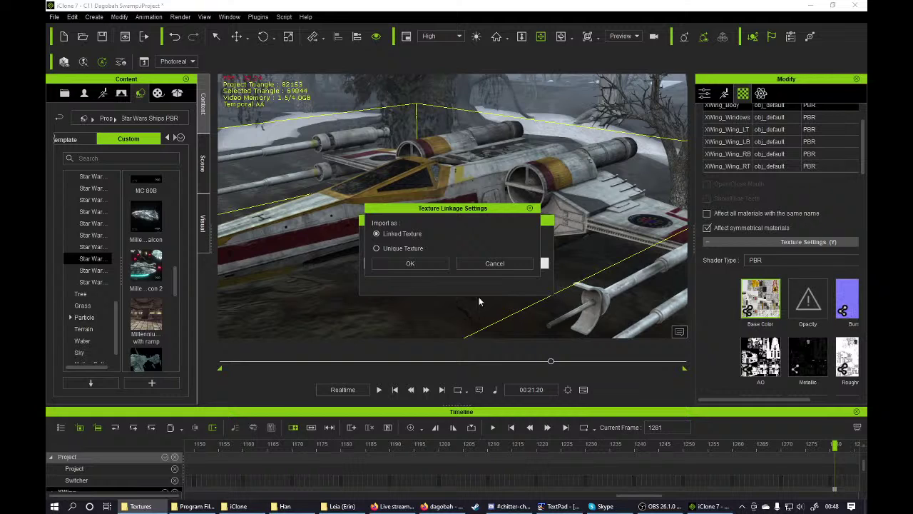
click(412, 263)
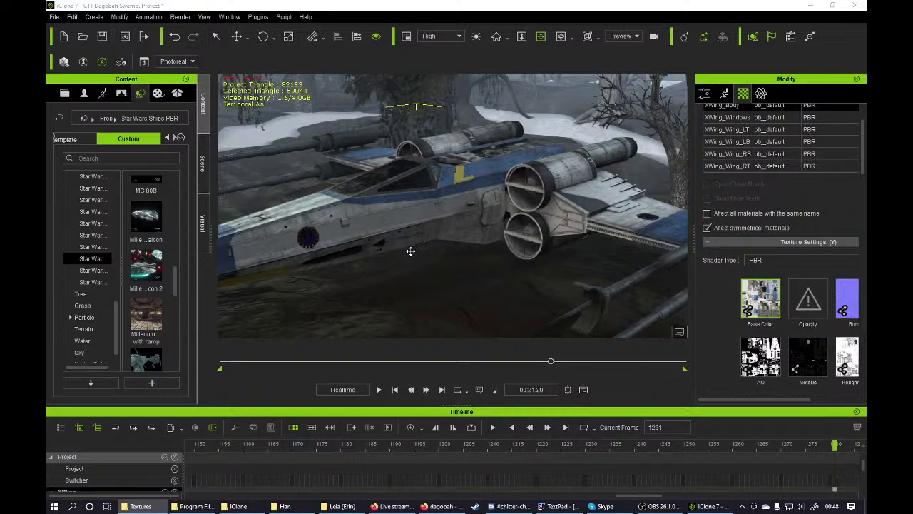
- Examine the blue-and-white paint scheme on the X-Wing's hull, engines and wings from several angles
click(558, 41)
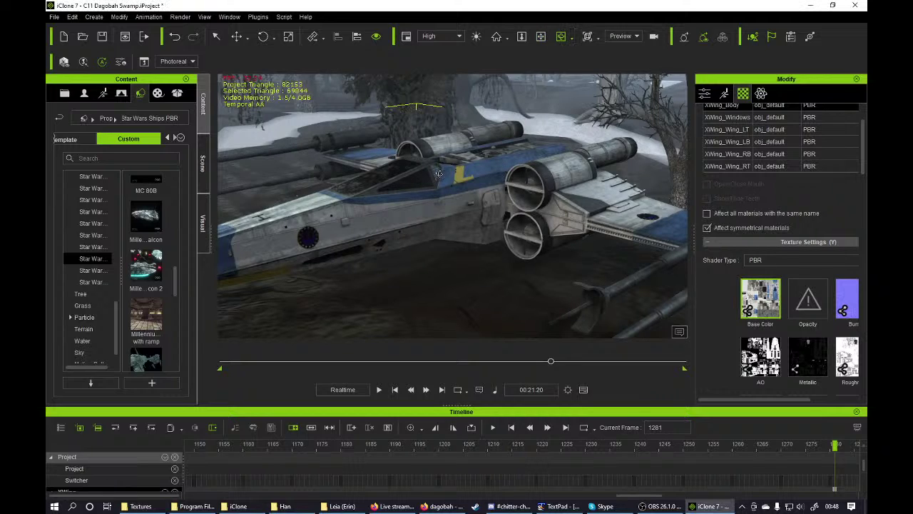
drag(439, 174, 409, 195)
mouse_move(535, 189)
mouse_down()
mouse_move(430, 211)
mouse_move(525, 197)
mouse_up()
drag(424, 212, 405, 217)
drag(580, 179, 641, 249)
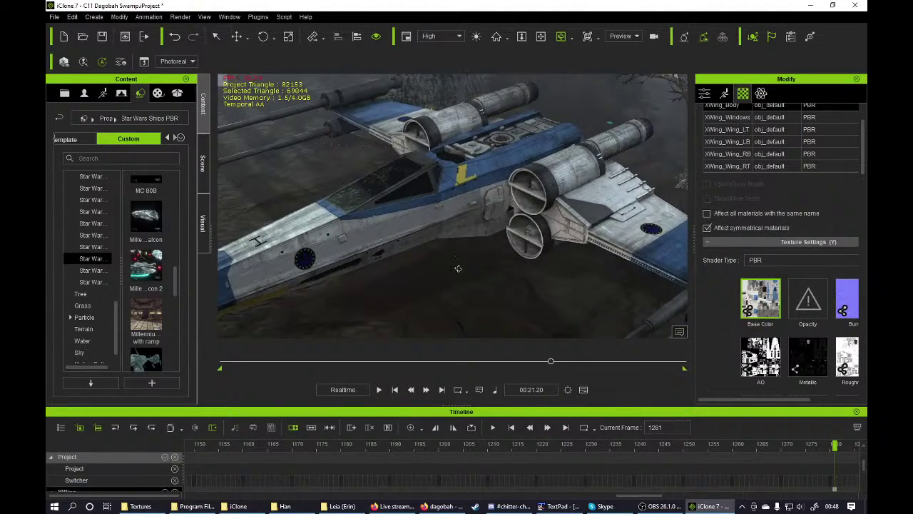
drag(459, 268, 550, 176)
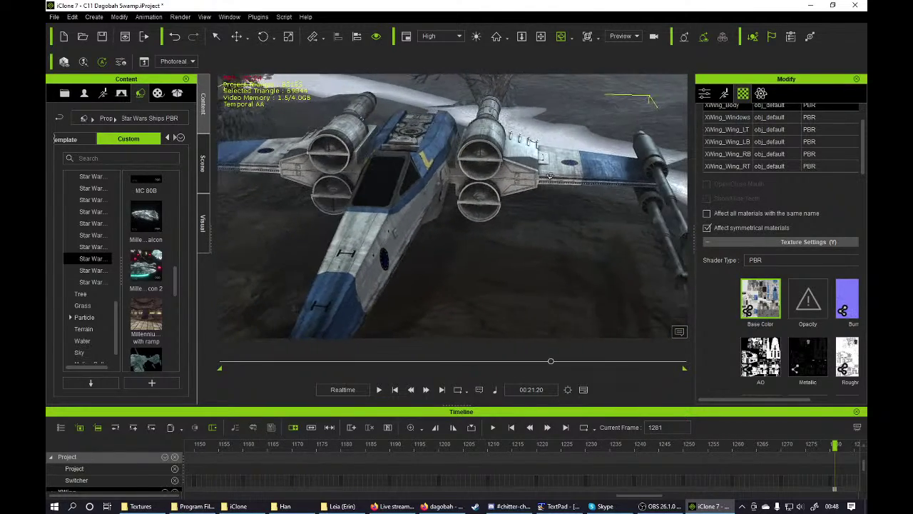
drag(347, 244, 364, 231)
mouse_move(508, 239)
mouse_down()
mouse_move(408, 228)
mouse_move(459, 201)
mouse_move(435, 239)
mouse_move(465, 178)
mouse_move(497, 288)
mouse_move(480, 316)
mouse_move(570, 293)
mouse_move(366, 274)
mouse_move(413, 244)
mouse_move(510, 234)
mouse_up()
scroll(437, 247, down, 5)
scroll(431, 243, up, 2)
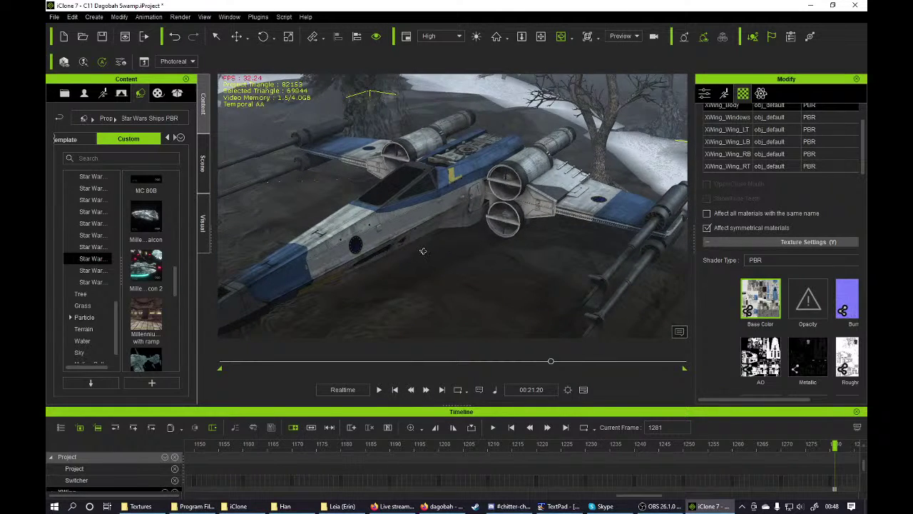
drag(424, 251, 399, 251)
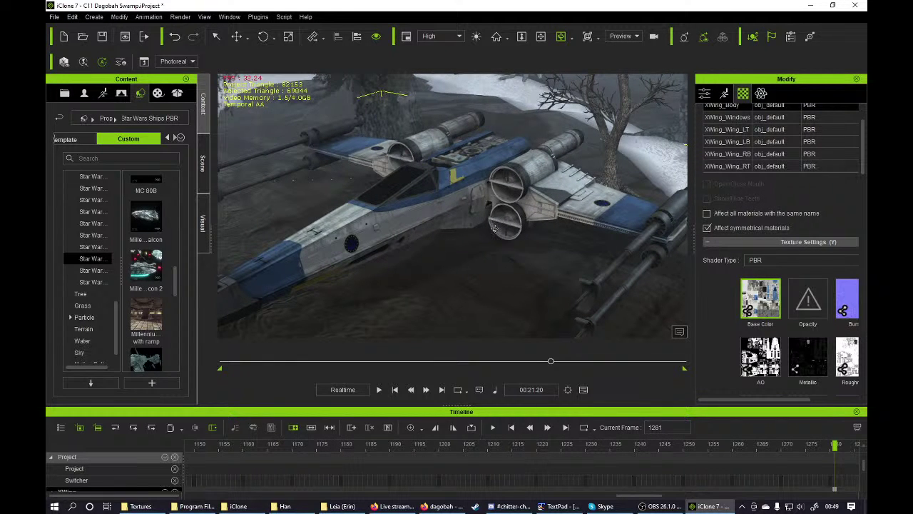
drag(400, 253, 442, 232)
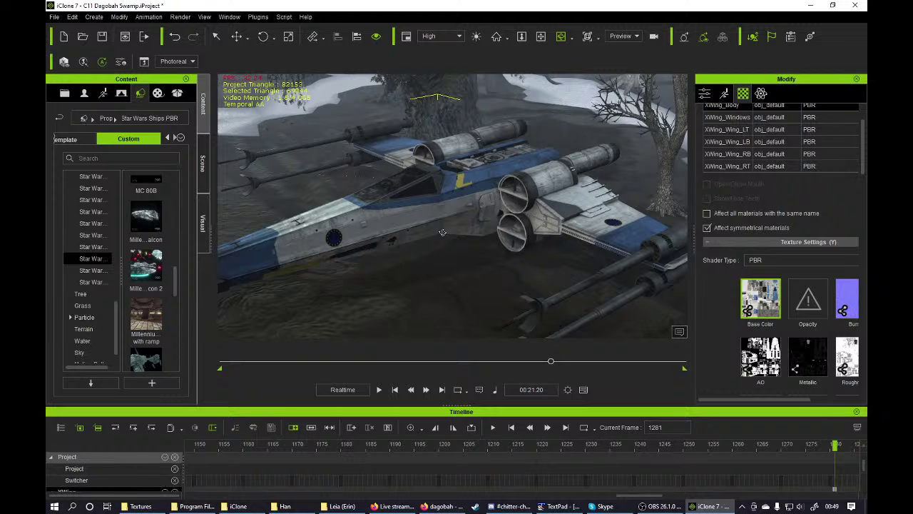
drag(443, 232, 498, 221)
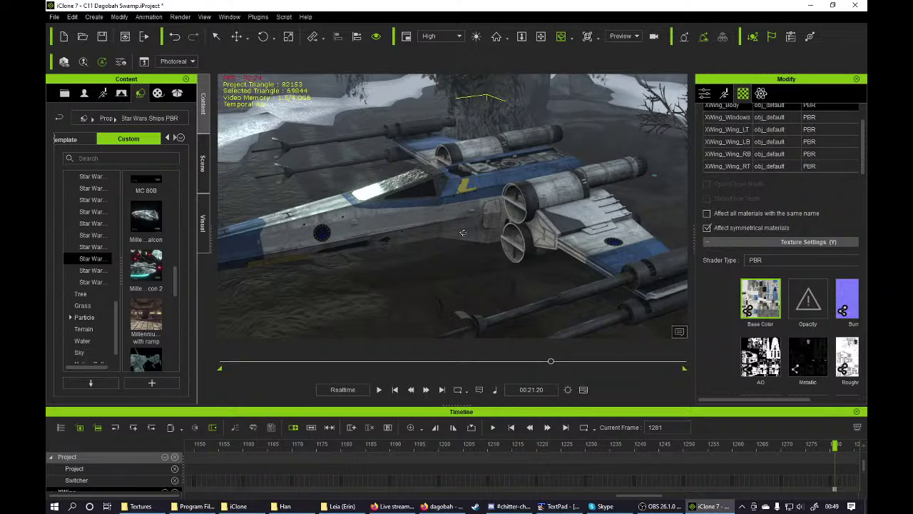
- Replace the X-Wing body's Base Color with the red-striped white image as a linked texture
drag(463, 234, 408, 248)
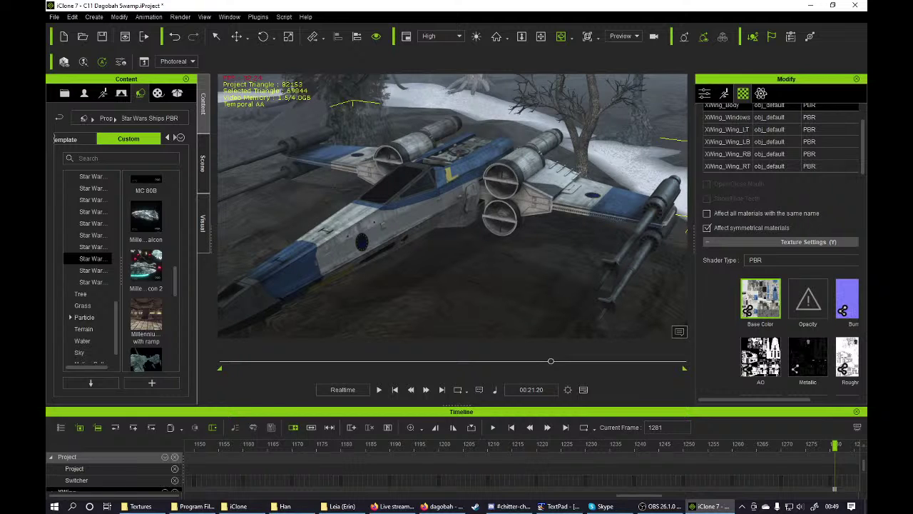
drag(271, 293, 769, 306)
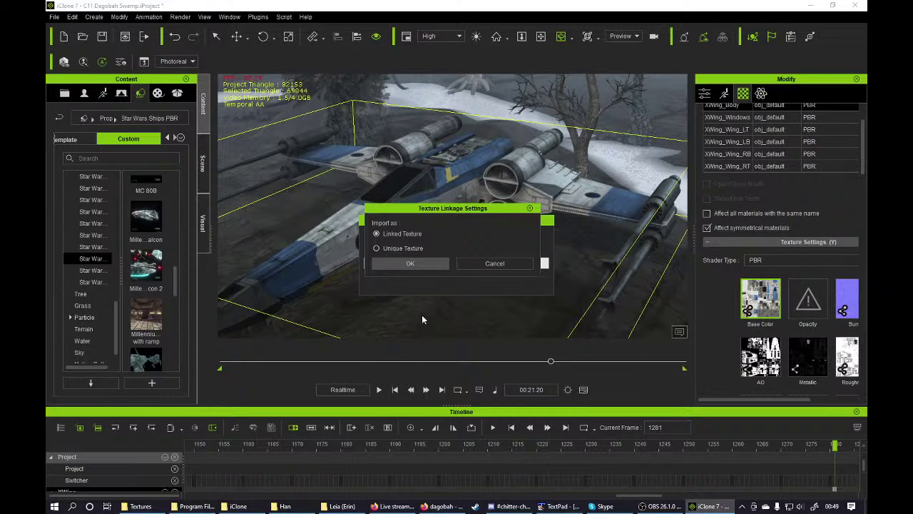
click(413, 264)
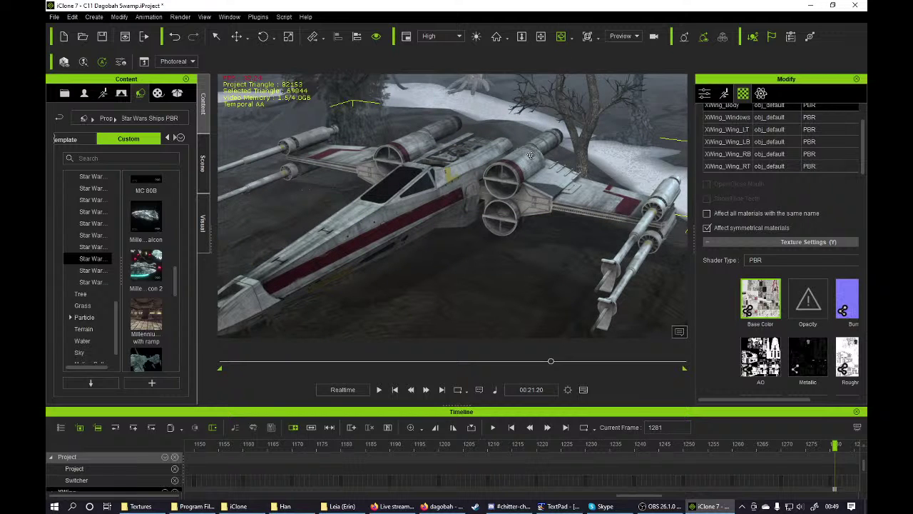
- Examine the red-striped paint on the X-Wing's cockpit, engines and wing close up and from a distance
drag(531, 156, 451, 166)
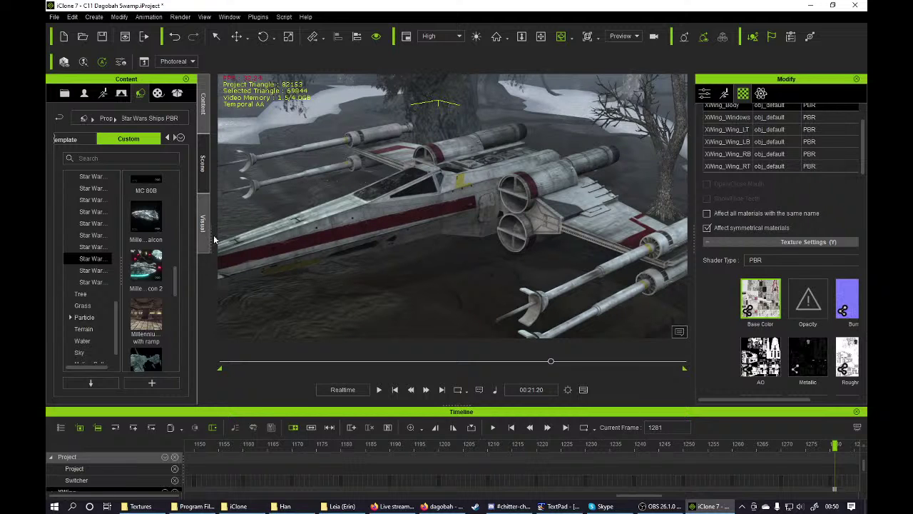
right_drag(508, 187, 617, 267)
scroll(650, 265, up, 4)
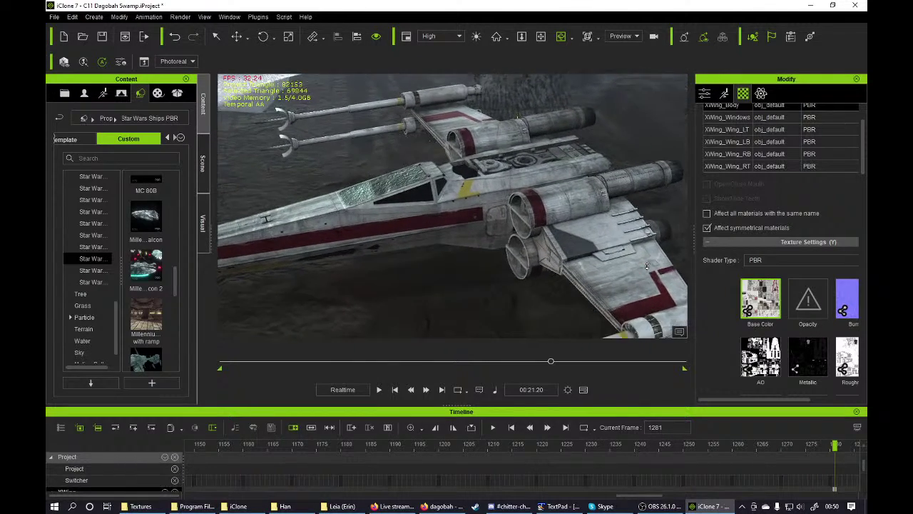
click(541, 36)
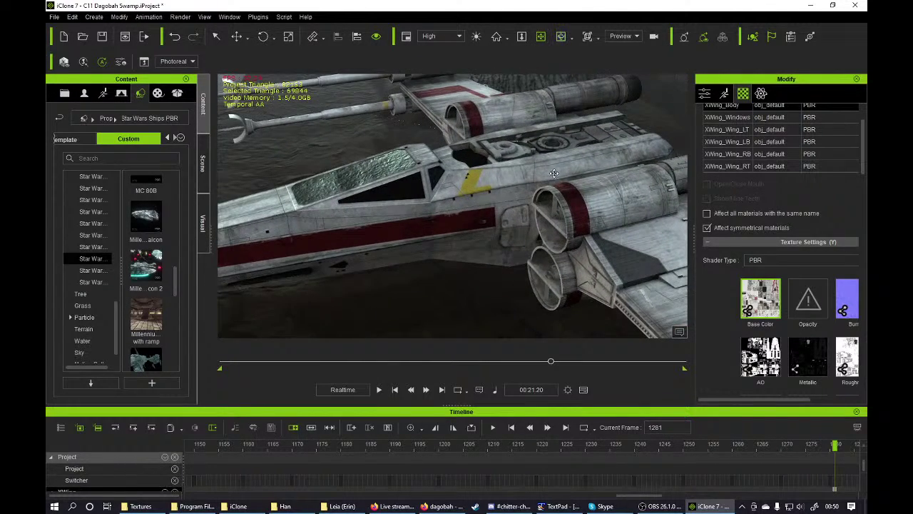
drag(554, 173, 555, 264)
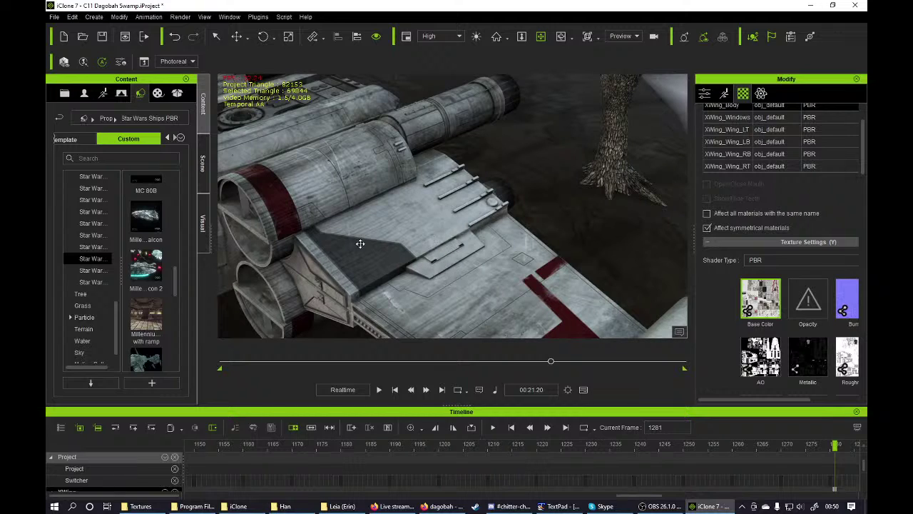
drag(360, 244, 560, 248)
scroll(494, 245, down, 3)
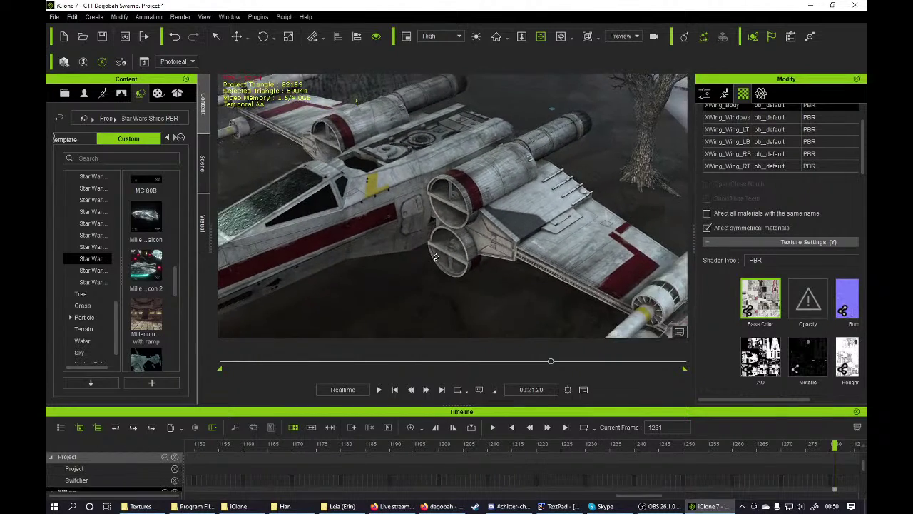
right_drag(436, 257, 474, 201)
drag(475, 201, 548, 201)
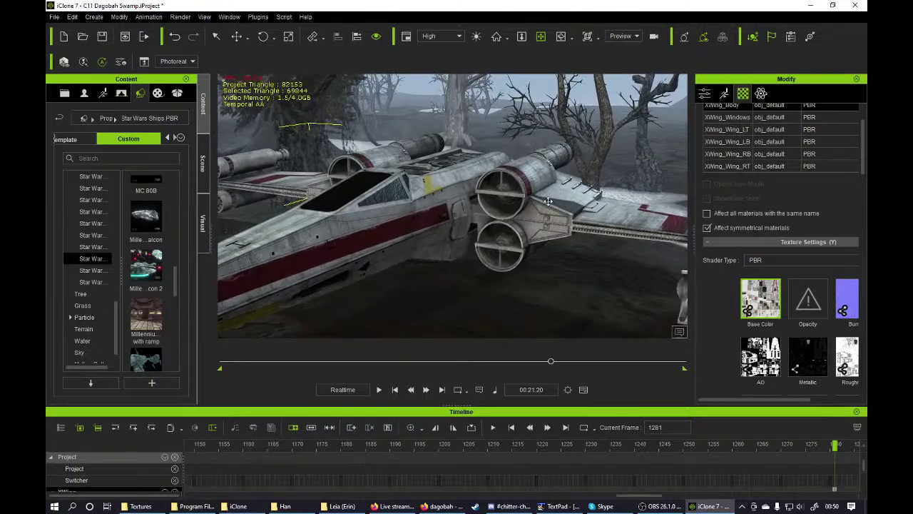
right_drag(548, 201, 399, 159)
right_drag(376, 235, 407, 203)
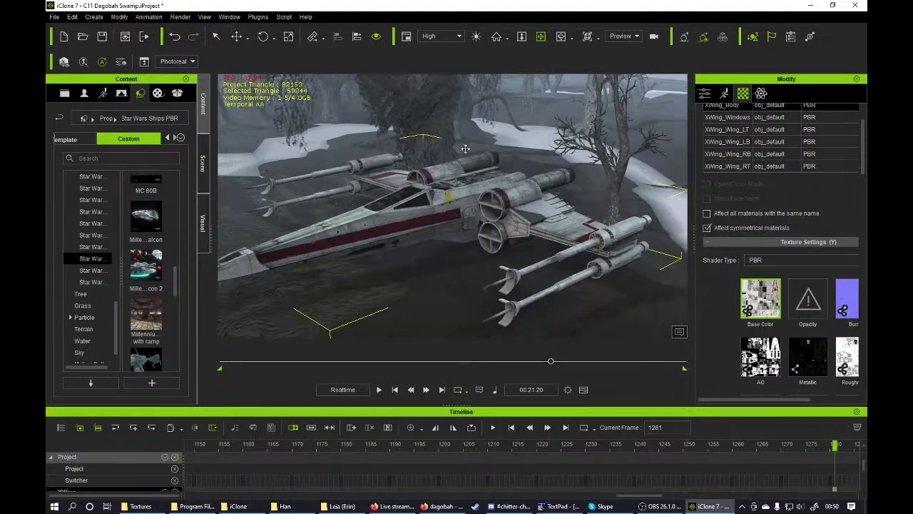
- Remove the object animation from the X-Wing
click(541, 37)
drag(457, 164, 485, 174)
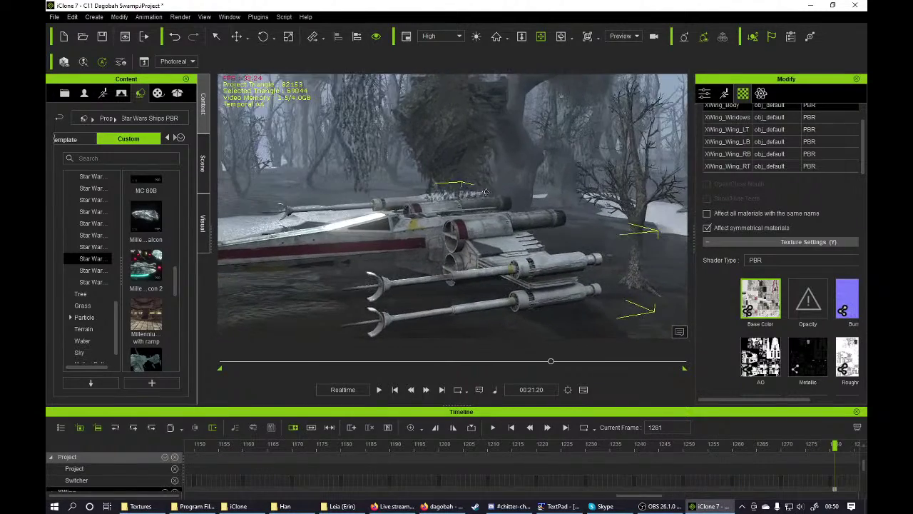
drag(551, 195, 508, 198)
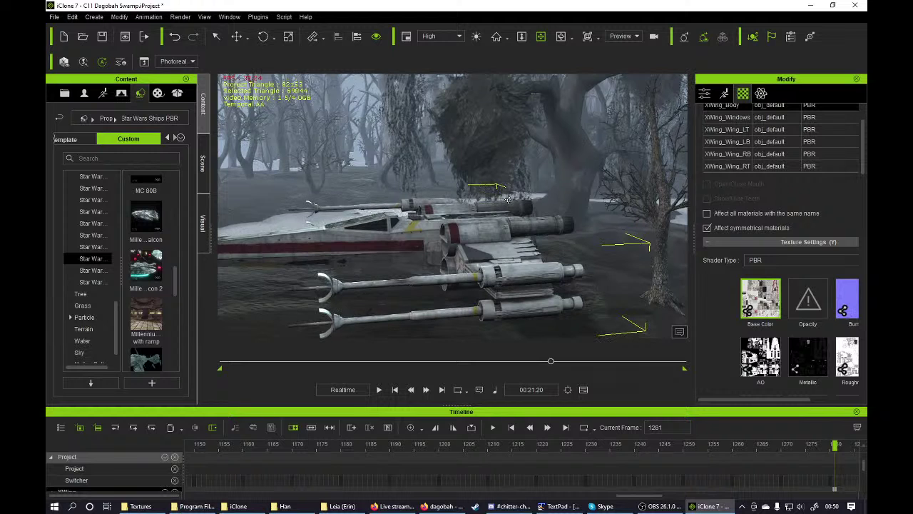
drag(557, 189, 505, 196)
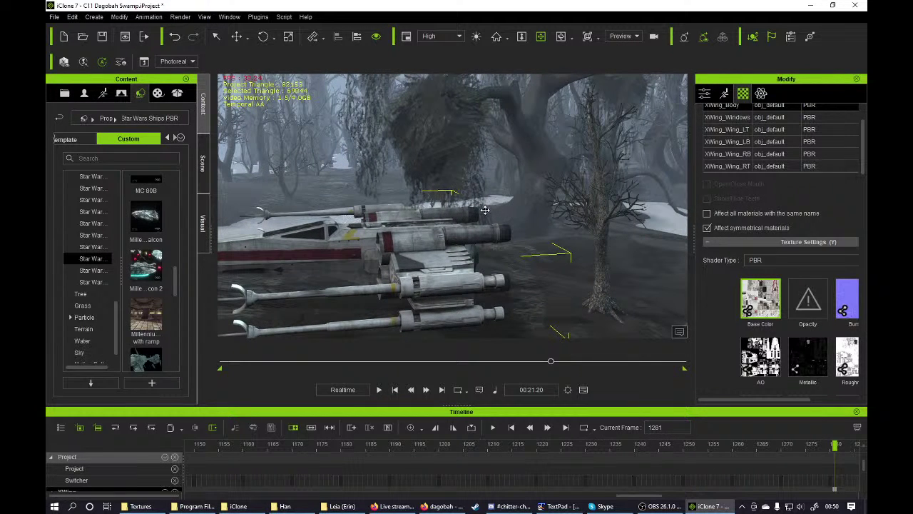
drag(521, 215, 490, 117)
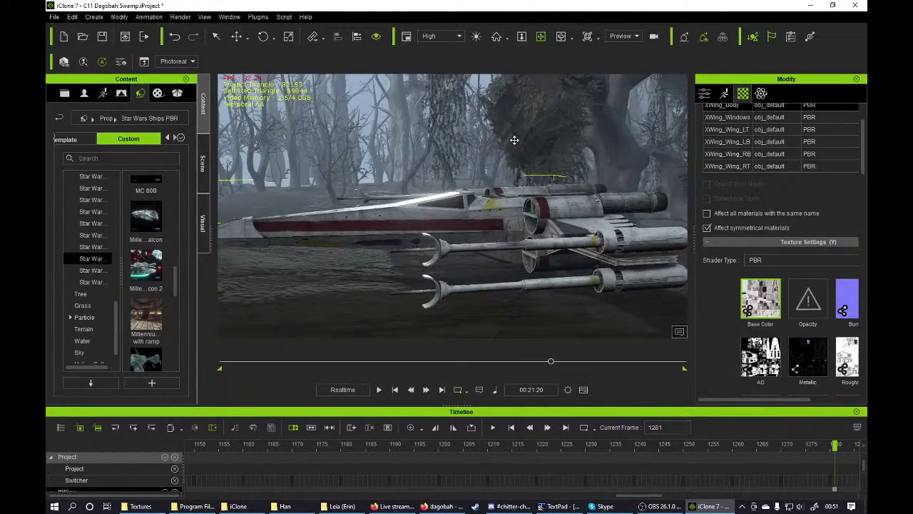
drag(532, 88, 370, 174)
right_click(354, 246)
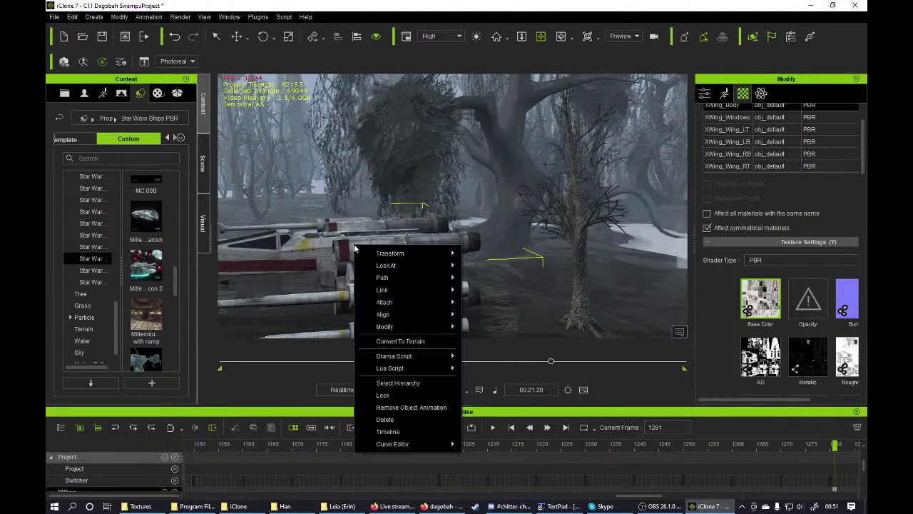
click(408, 408)
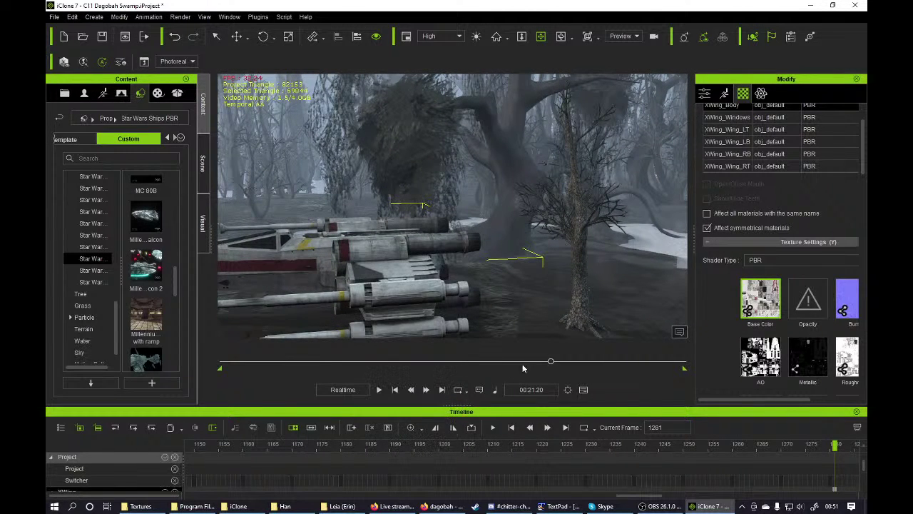
- Move the playhead to frame 1572 and check the X-Wing's rear beside the bare tree
drag(550, 363, 626, 369)
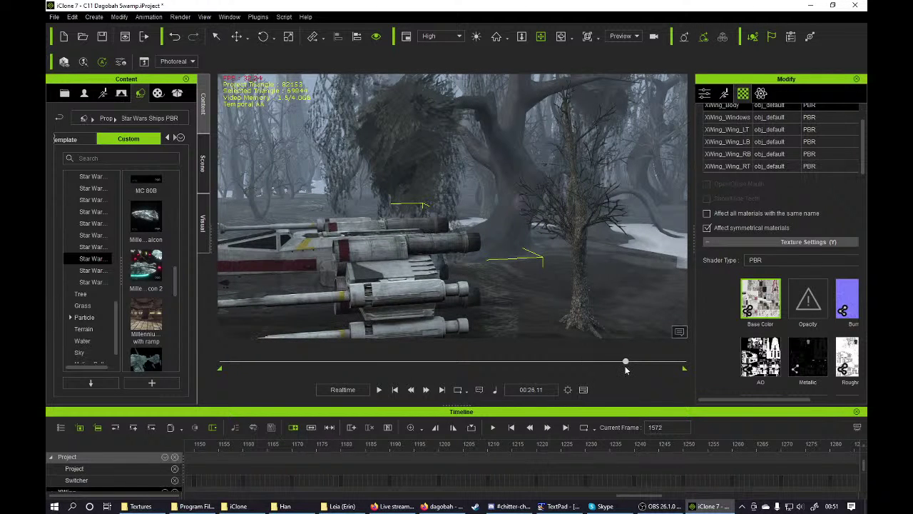
drag(618, 267, 424, 297)
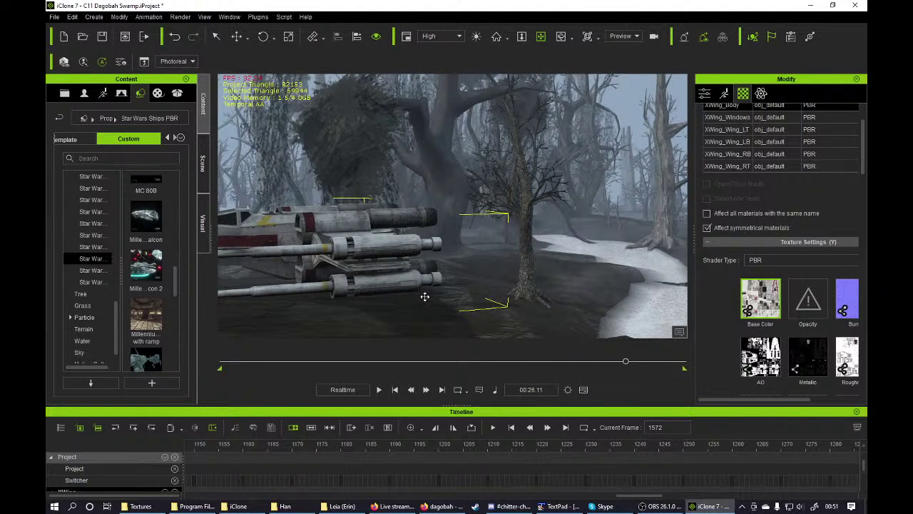
drag(424, 297, 402, 305)
drag(452, 273, 452, 289)
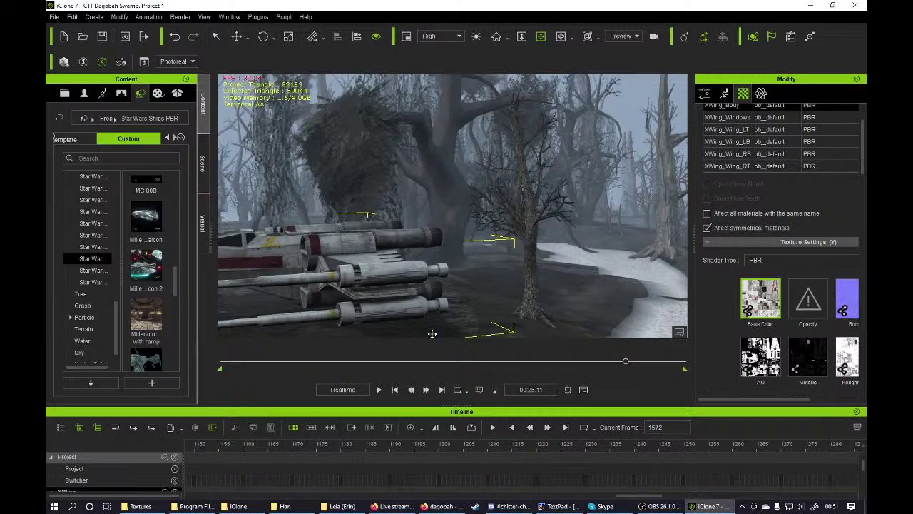
- Look over the swamp around the bare tree behind the X-Wing and show the scene's object list
right_drag(457, 245, 471, 295)
drag(504, 288, 421, 283)
right_drag(439, 293, 451, 246)
drag(490, 250, 433, 273)
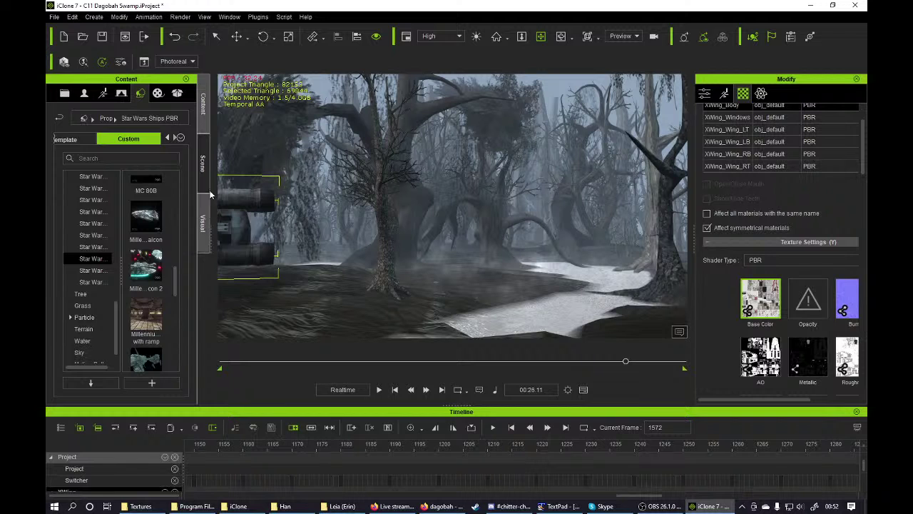
click(204, 163)
- Deselect the X-Wing and remove the scene animation, keeping the current frame
right_click(411, 244)
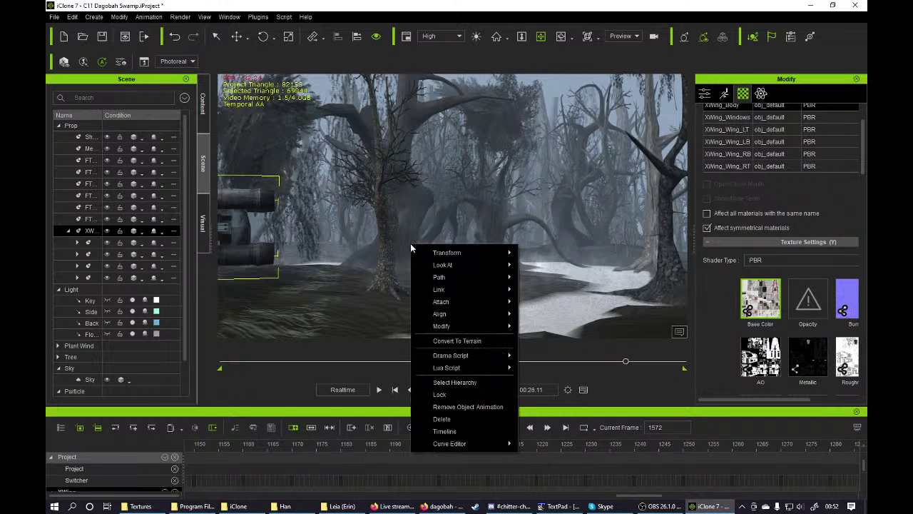
click(317, 78)
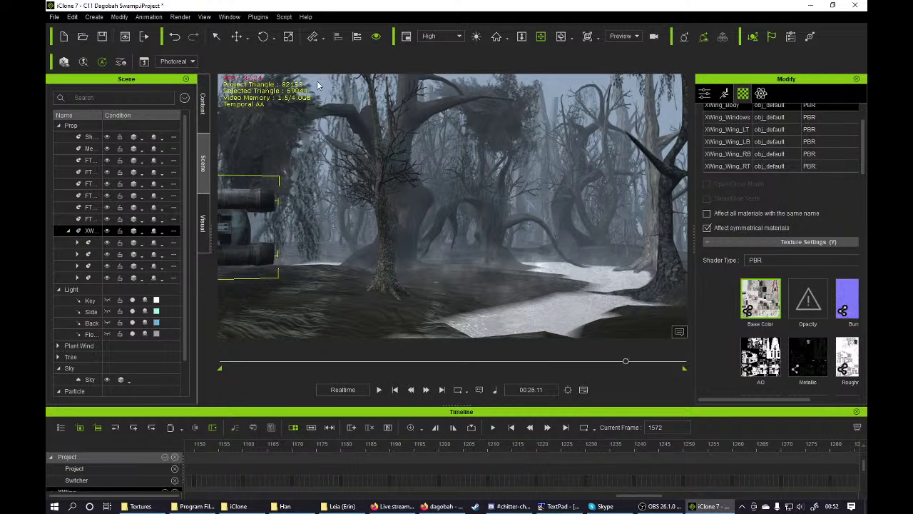
right_click(317, 84)
right_drag(318, 84, 427, 237)
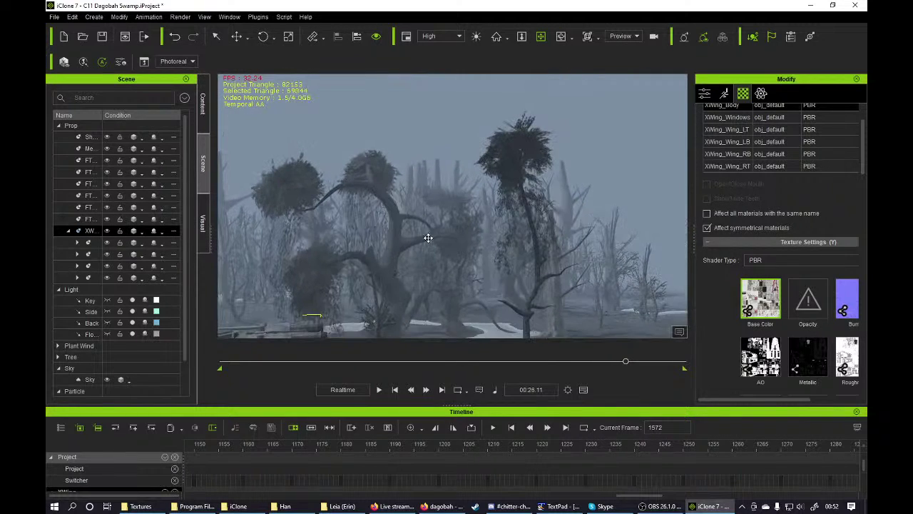
right_click(590, 127)
click(579, 84)
click(216, 36)
right_click(459, 93)
click(608, 91)
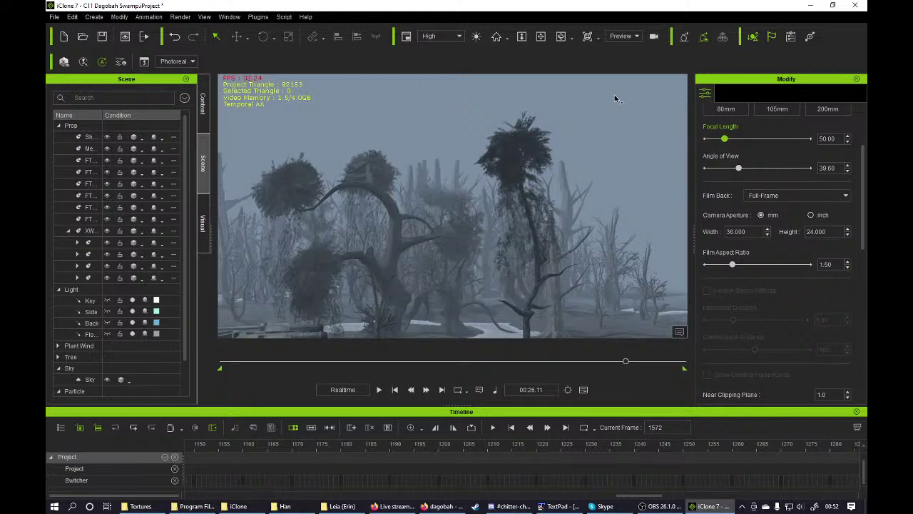
right_click(613, 94)
mouse_move(643, 118)
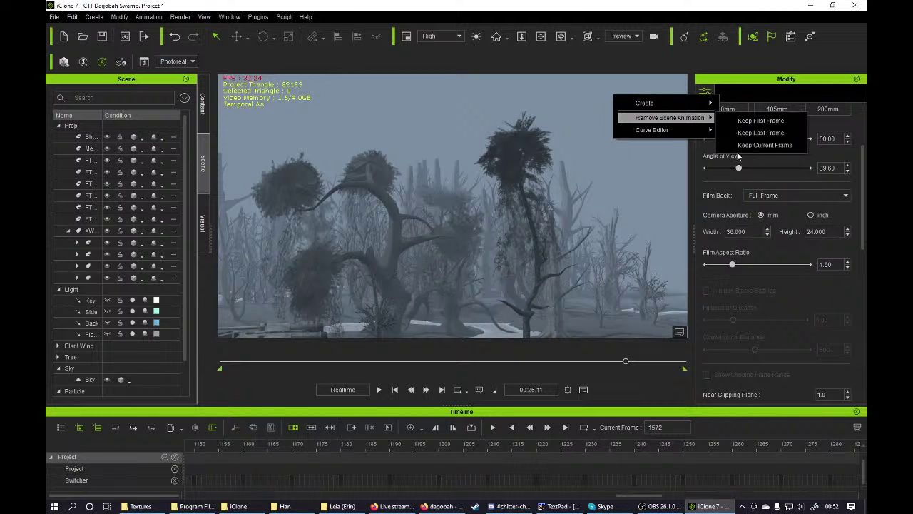
click(741, 147)
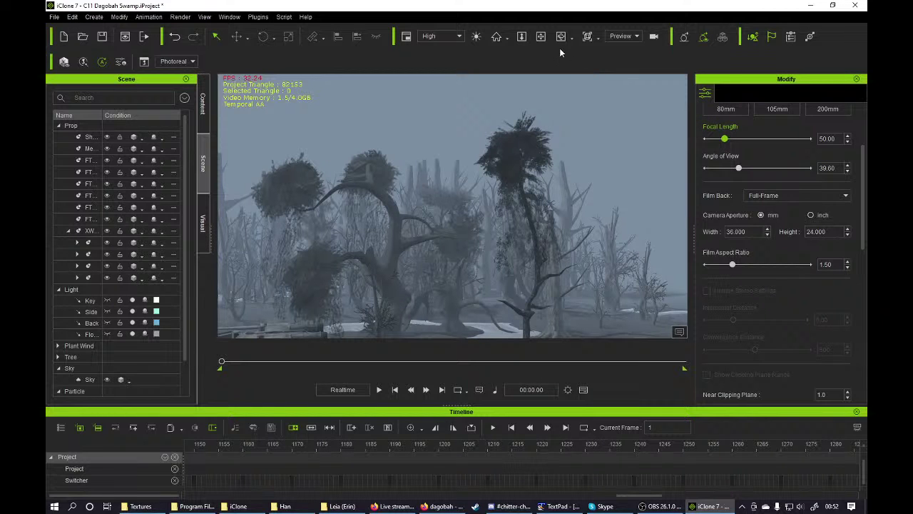
- Check the X-Wing's position above the swamp ground from a distance and from close beside its cannons
click(541, 37)
drag(400, 204, 486, 179)
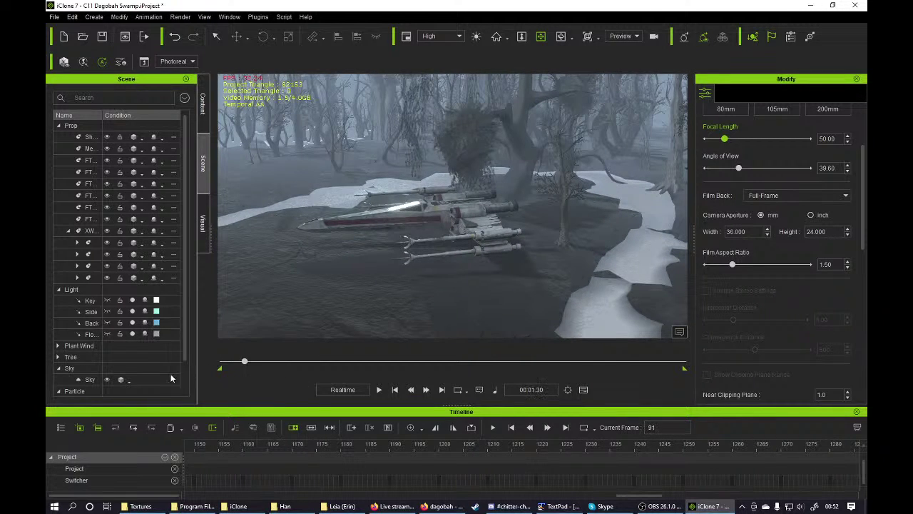
drag(367, 257, 377, 255)
scroll(378, 255, up, 8)
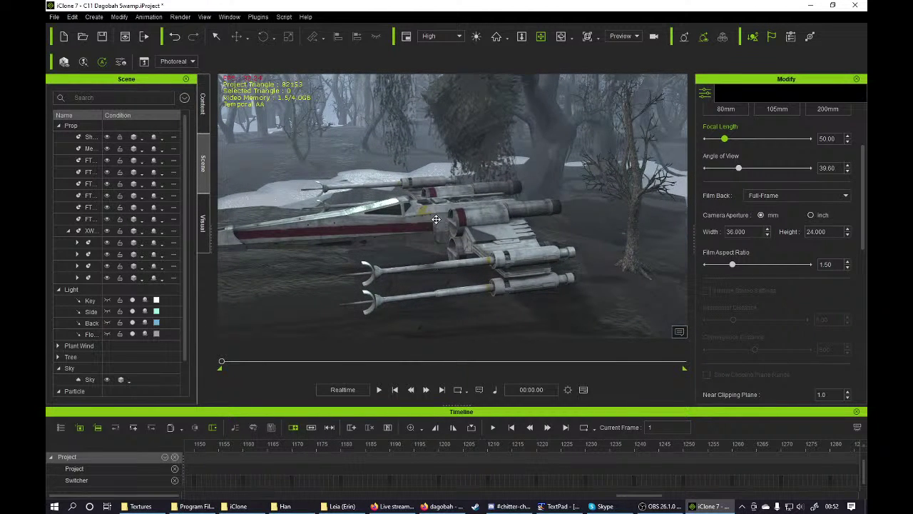
drag(436, 219, 485, 176)
drag(548, 197, 459, 239)
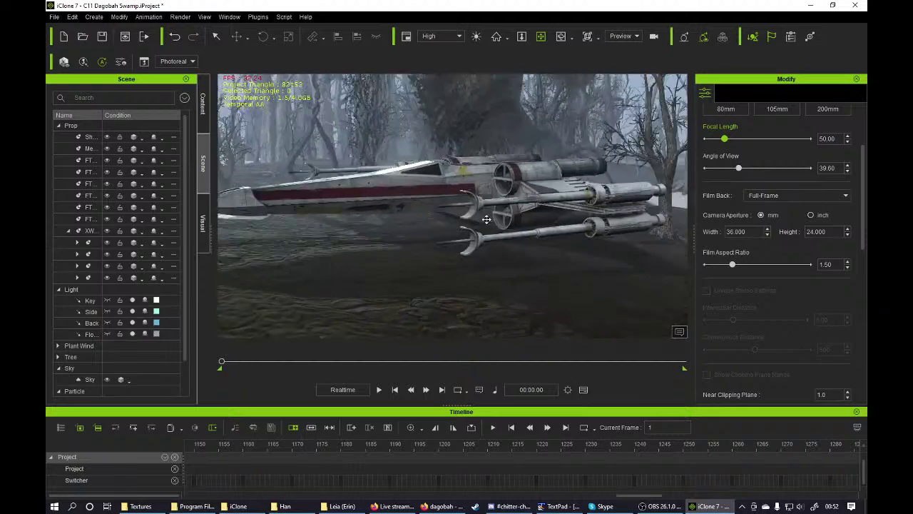
scroll(428, 237, up, 4)
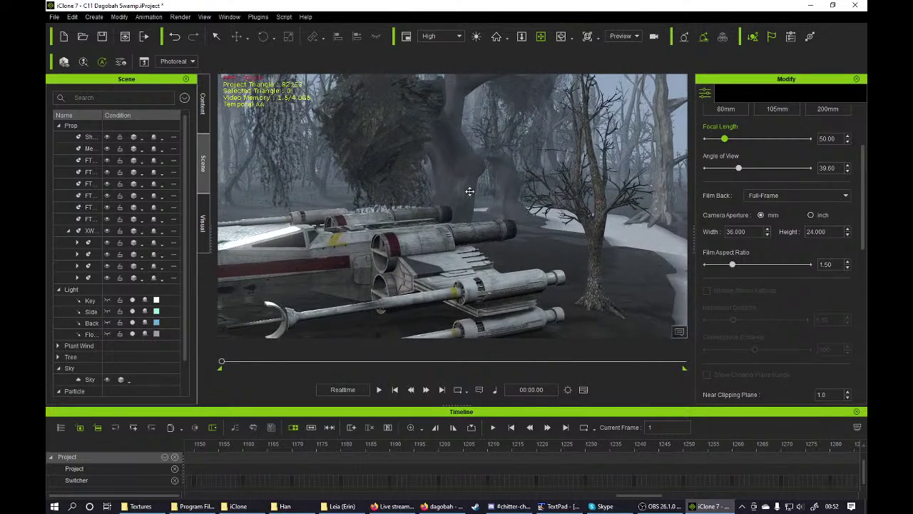
mouse_move(402, 245)
mouse_down()
mouse_move(409, 232)
mouse_move(417, 239)
mouse_up()
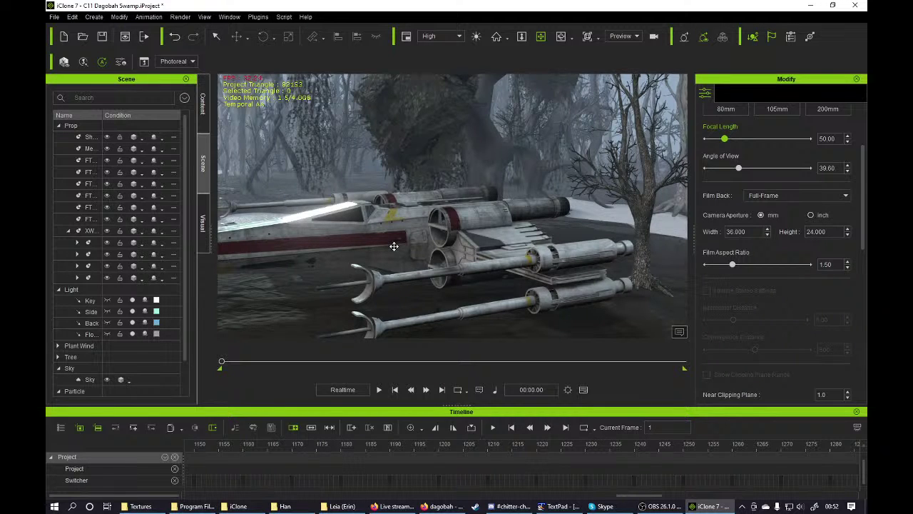
drag(380, 252, 381, 218)
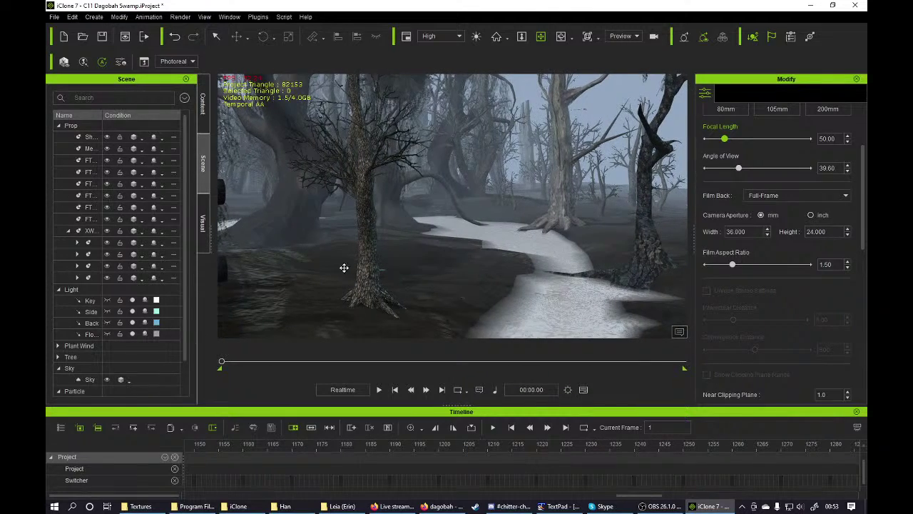
- Examine the X-Wing's cockpit, striped engines and folded wings up close from several angles
drag(344, 268, 393, 239)
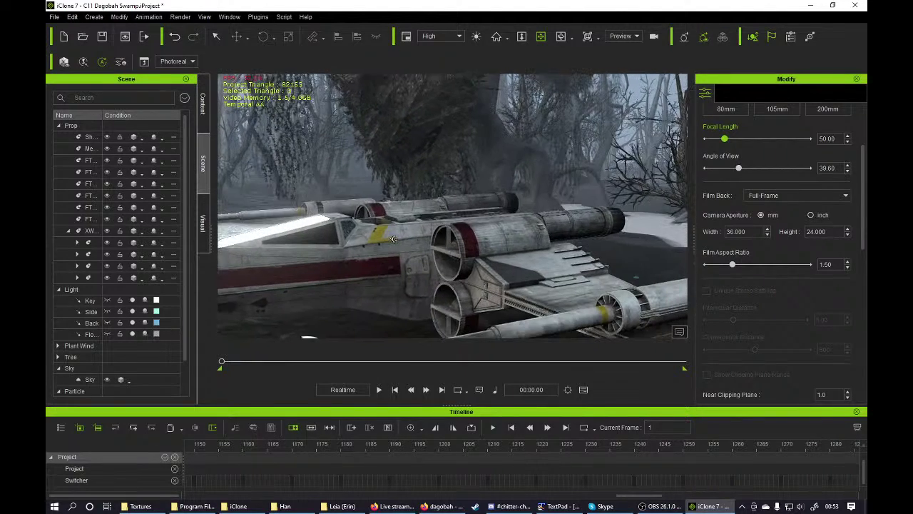
drag(452, 252, 438, 248)
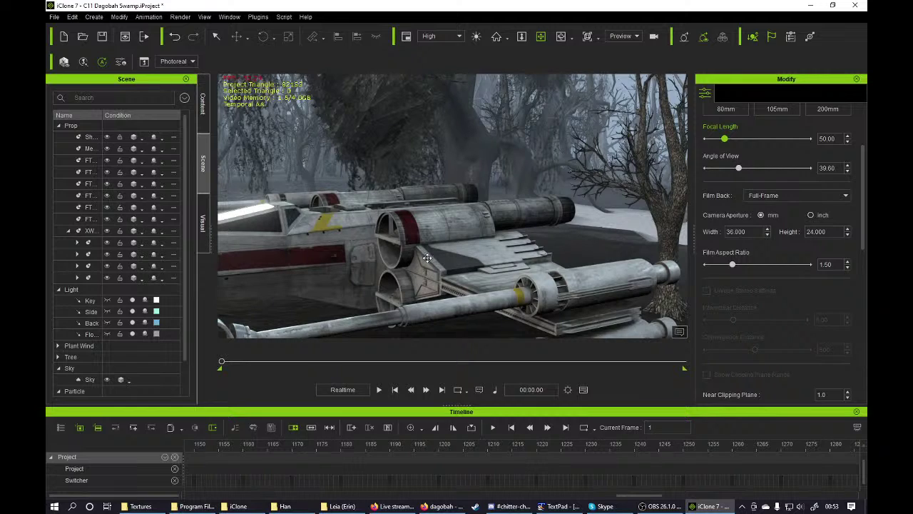
drag(428, 258, 466, 239)
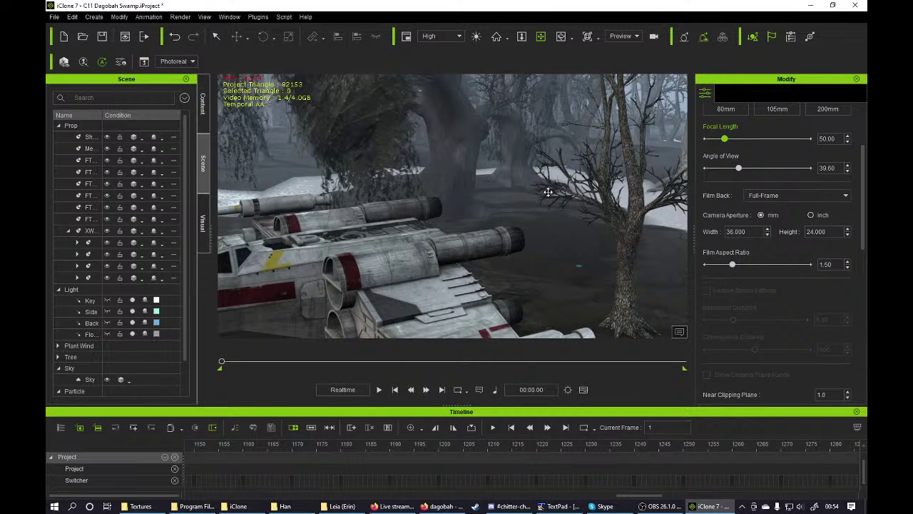
scroll(528, 247, down, 3)
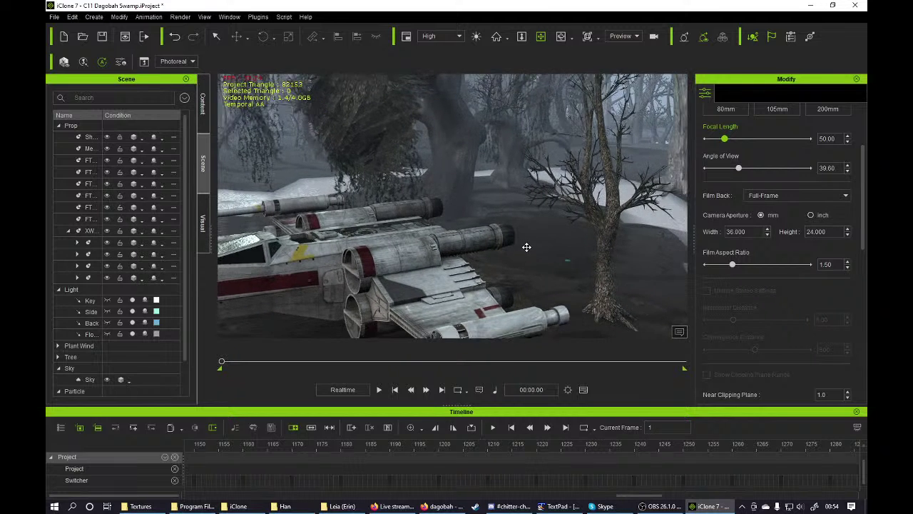
drag(516, 249, 523, 227)
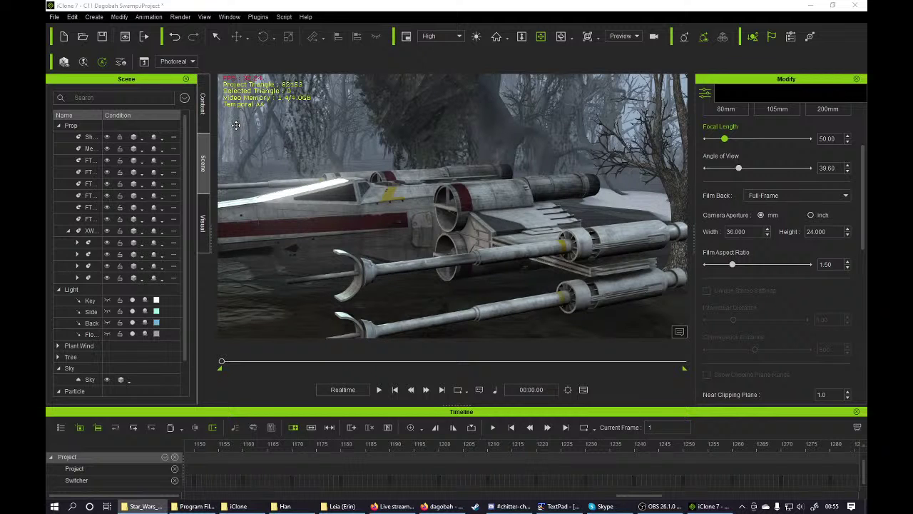
drag(384, 197, 345, 201)
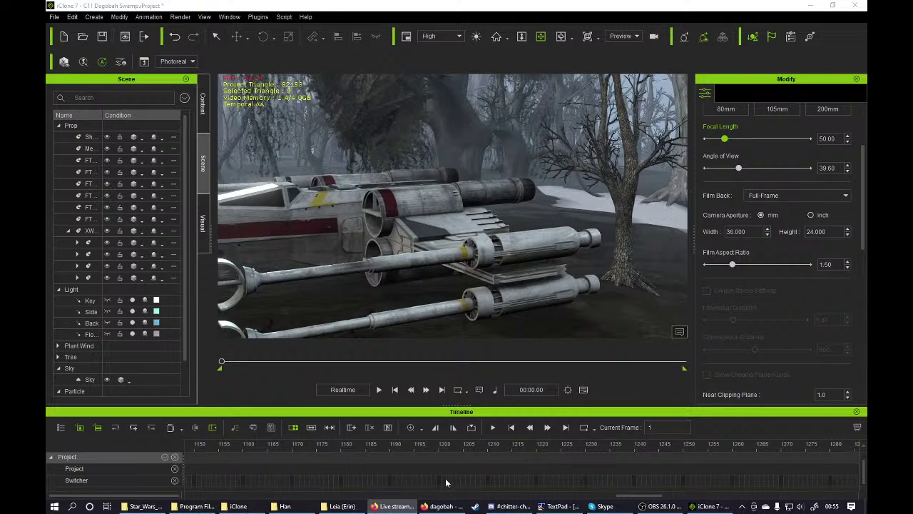
click(573, 508)
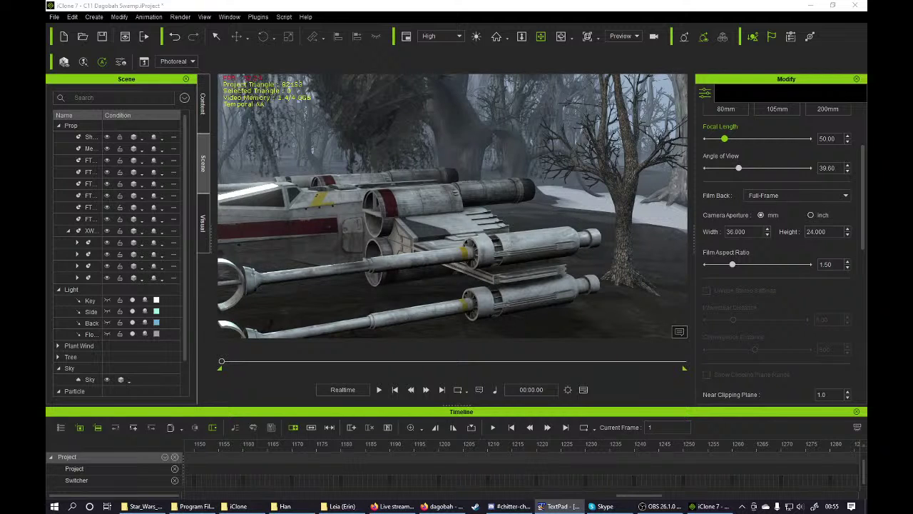
key(alt+Tab)
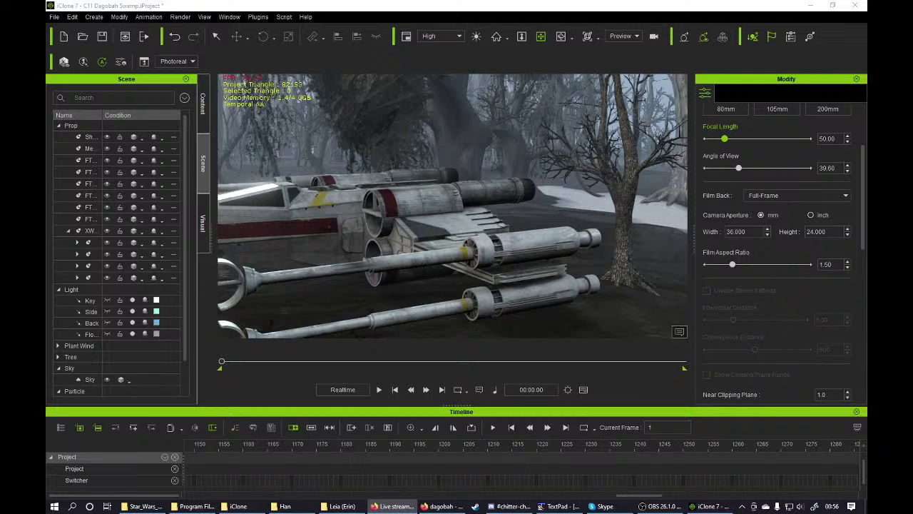
- At frame 301, move the X-Wing to about Y -2226 and Z 650 and rotate it about -18° around Z
drag(398, 203, 459, 215)
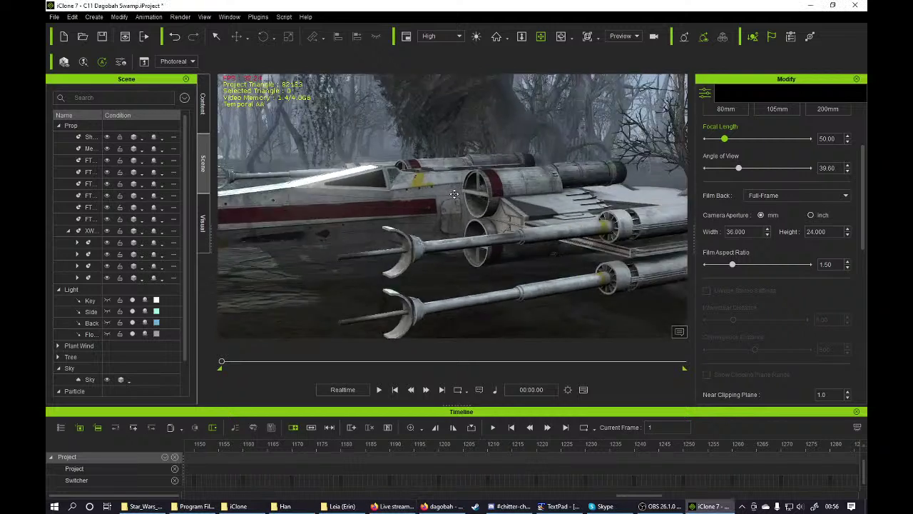
scroll(474, 193, down, 7)
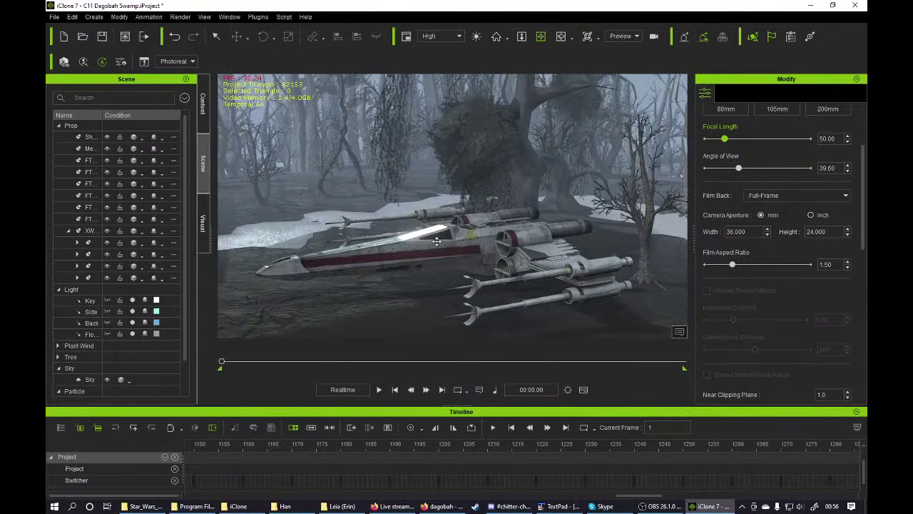
drag(628, 496, 189, 502)
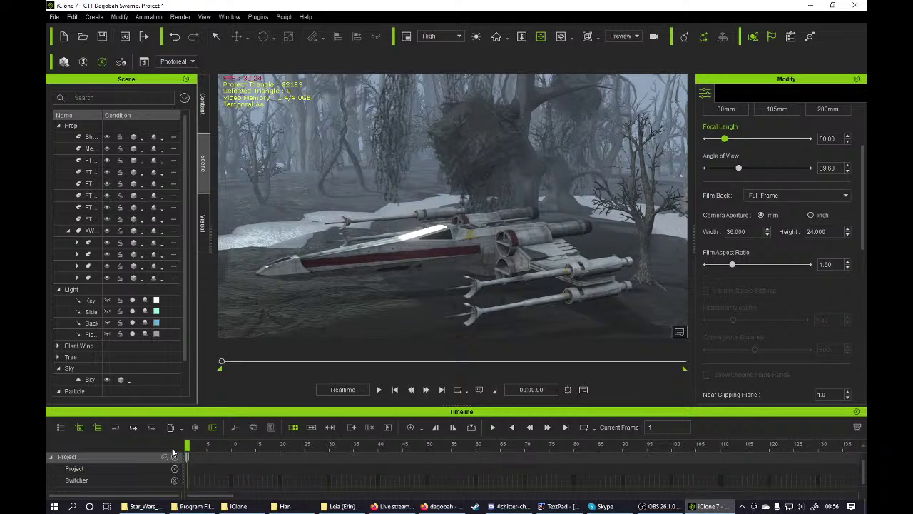
drag(187, 446, 586, 446)
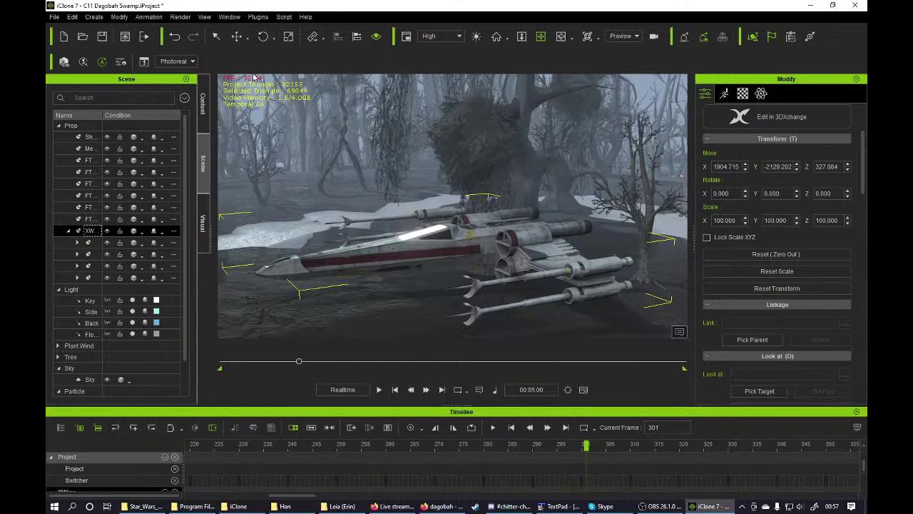
click(236, 37)
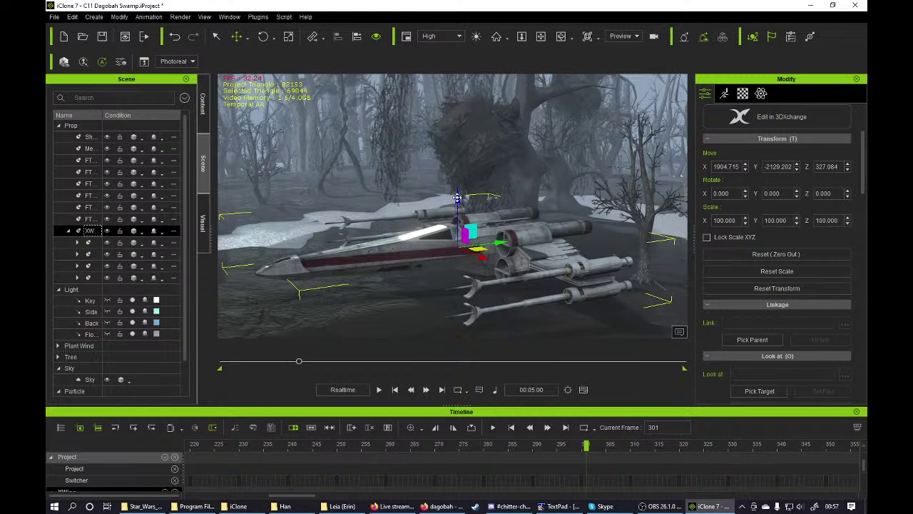
drag(457, 197, 474, 114)
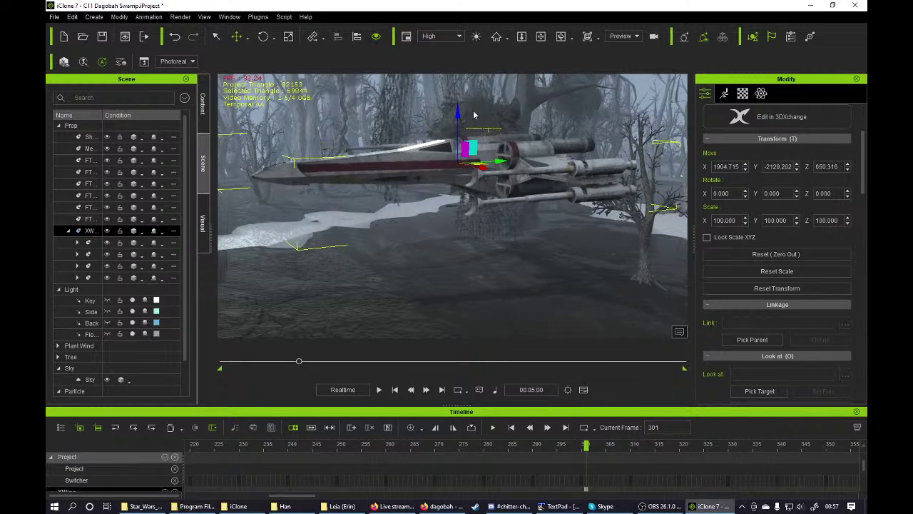
drag(502, 160, 480, 168)
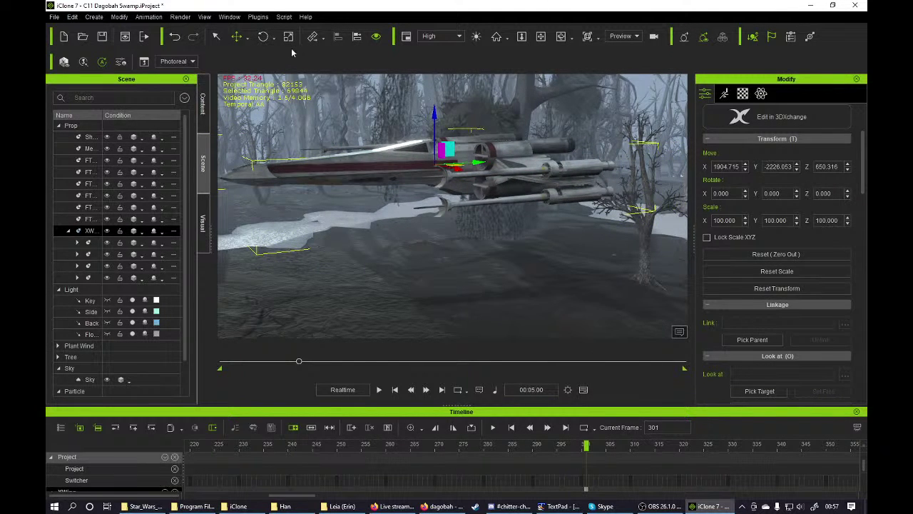
click(263, 37)
drag(424, 167, 420, 186)
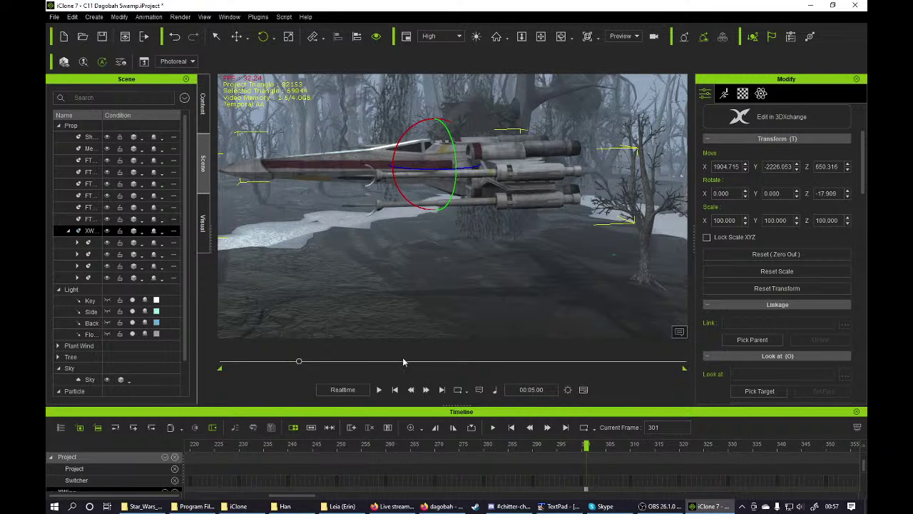
- Play the X-Wing's lift-off animation from the first frame until just past frame 301
click(395, 389)
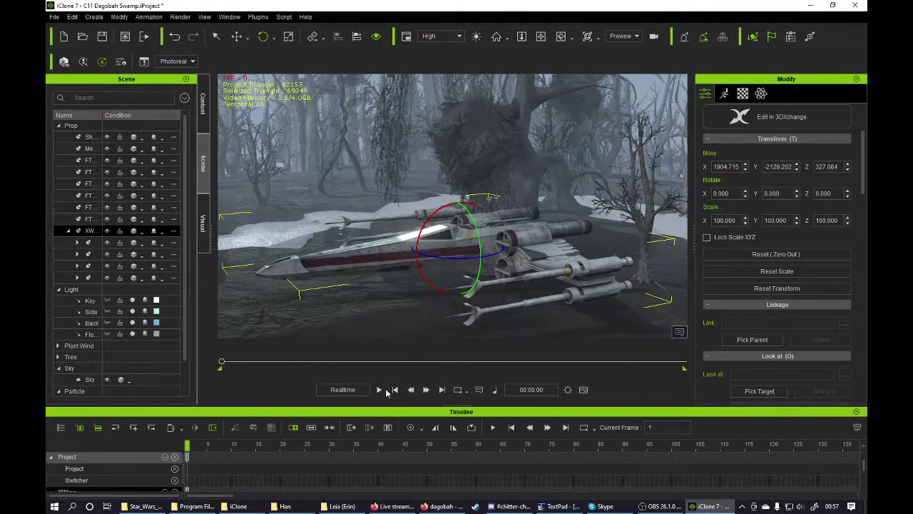
click(379, 390)
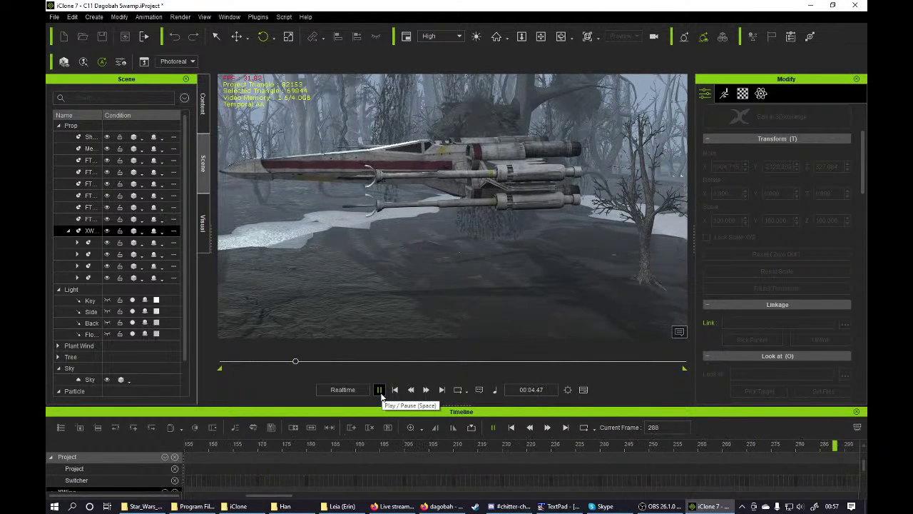
click(380, 397)
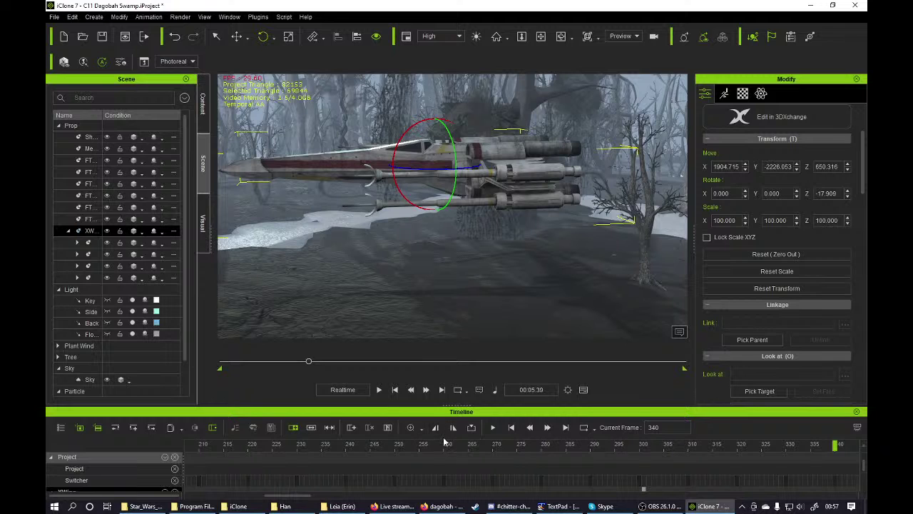
- Apply the Accelerate transition curve to the X-Wing's transform key at frame 301 and play the animation to check it
scroll(652, 458, down, 1)
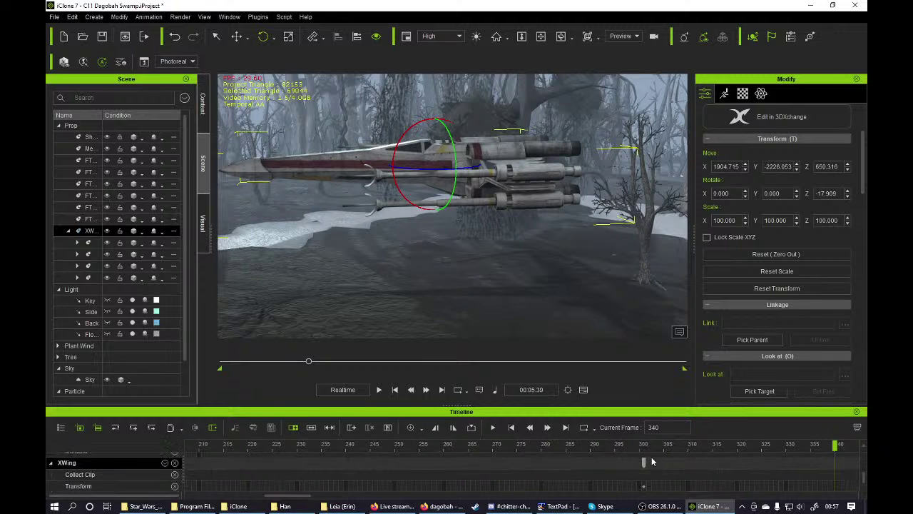
drag(656, 483, 614, 490)
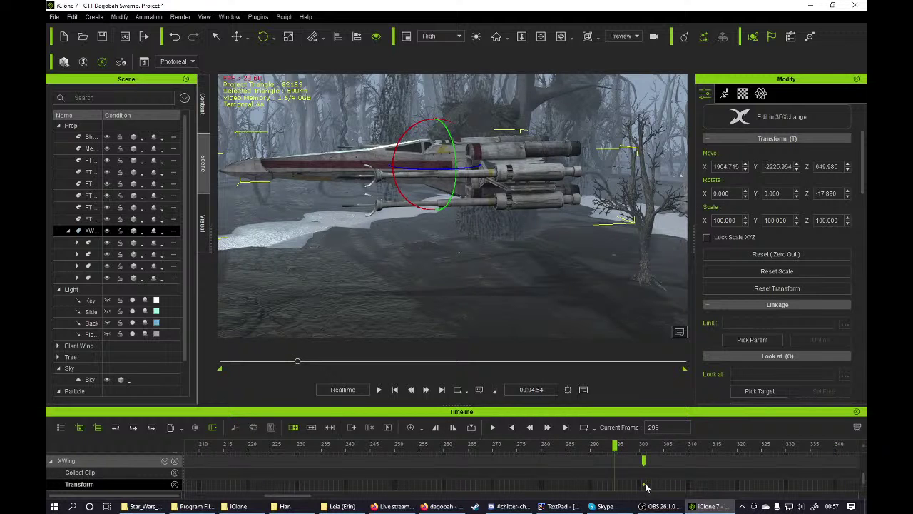
right_click(646, 487)
click(685, 450)
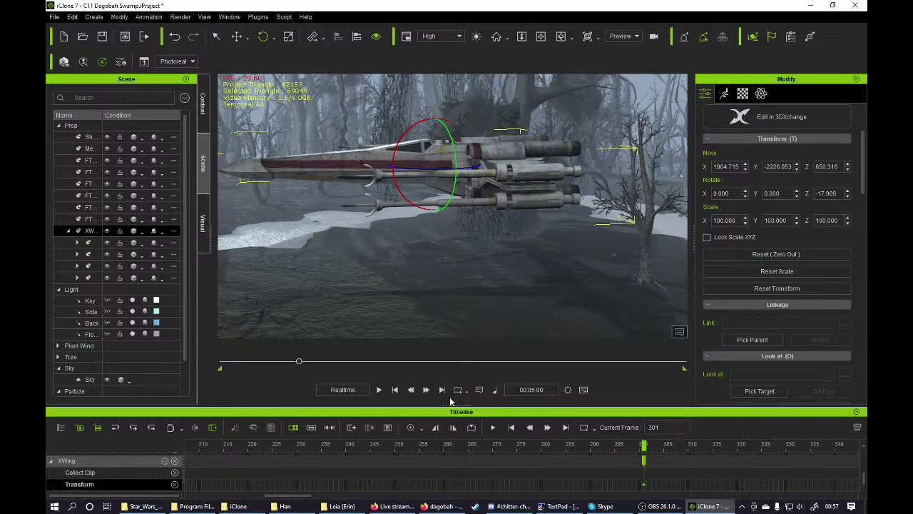
drag(619, 252, 681, 140)
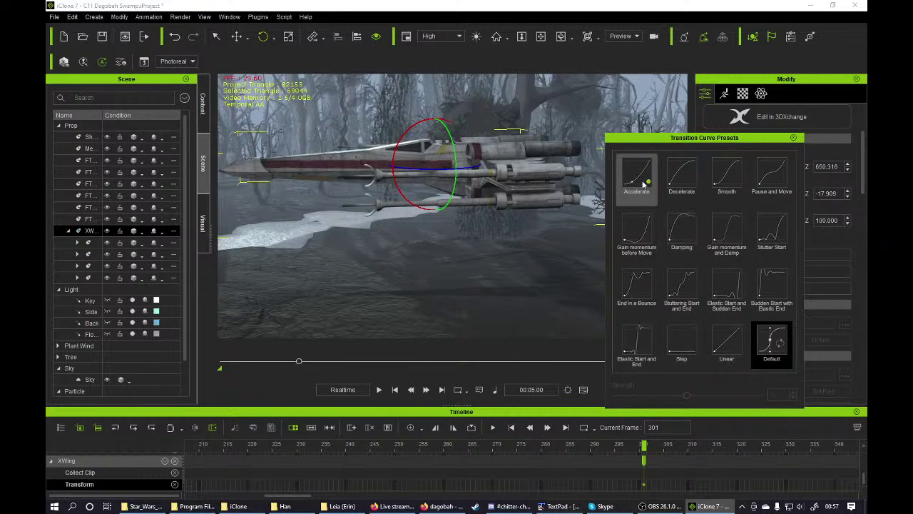
key(space)
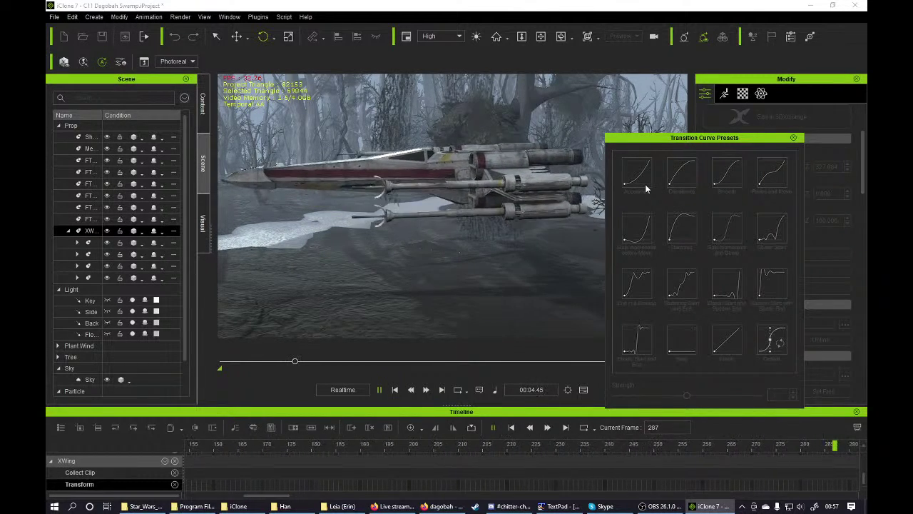
click(794, 137)
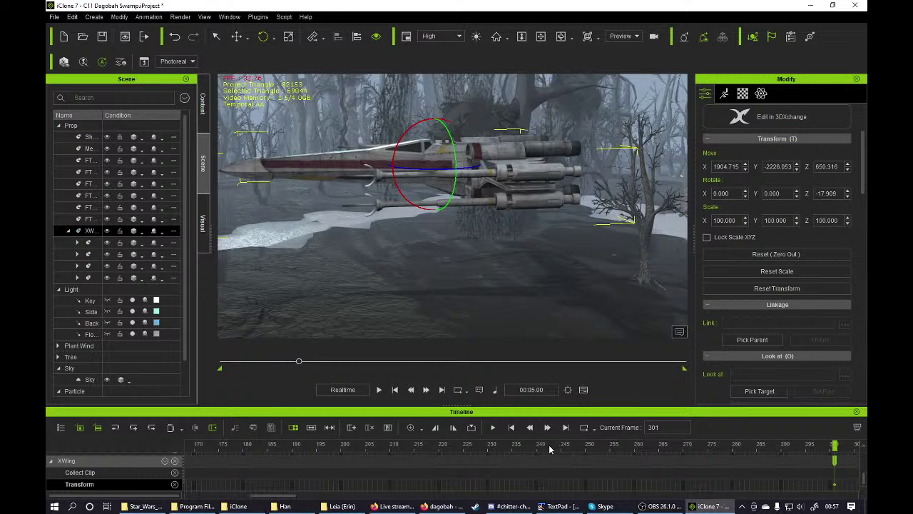
- At frame 220, key each of the X-Wing's four wing parts in the closed position with Y rotation 0
drag(549, 448, 469, 448)
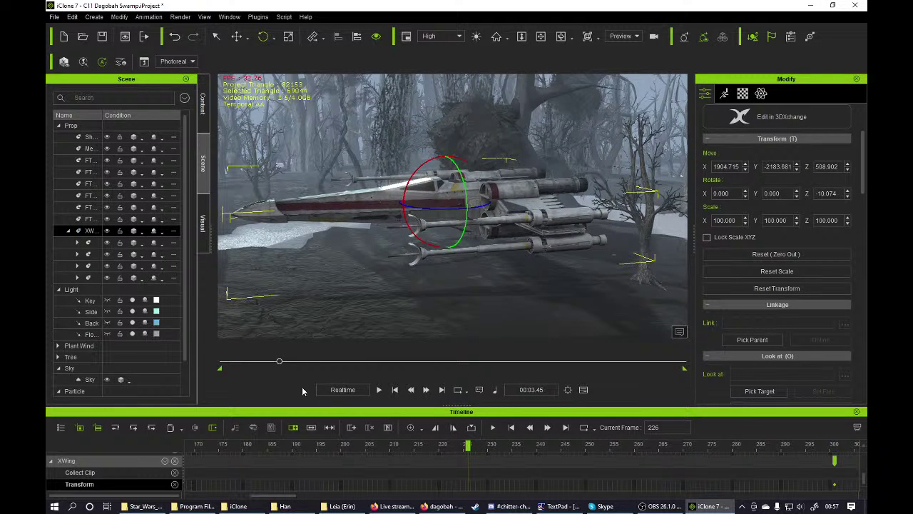
click(96, 243)
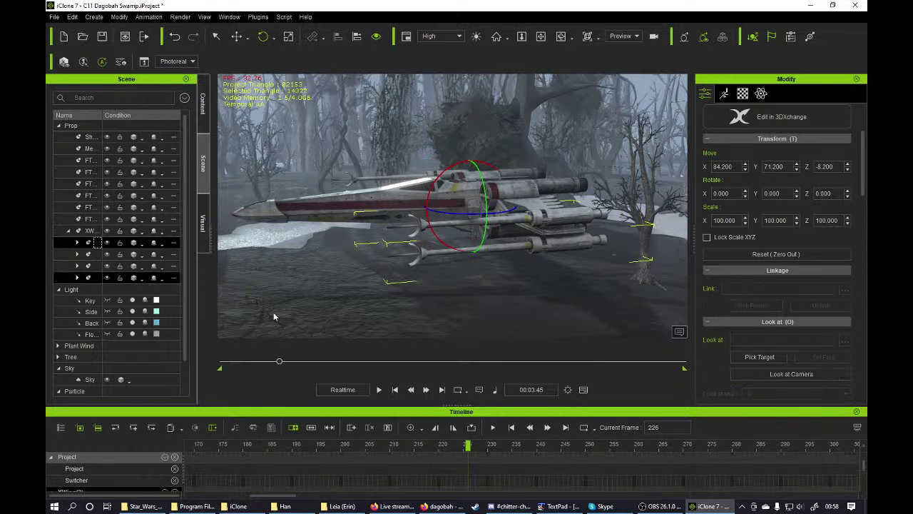
click(440, 448)
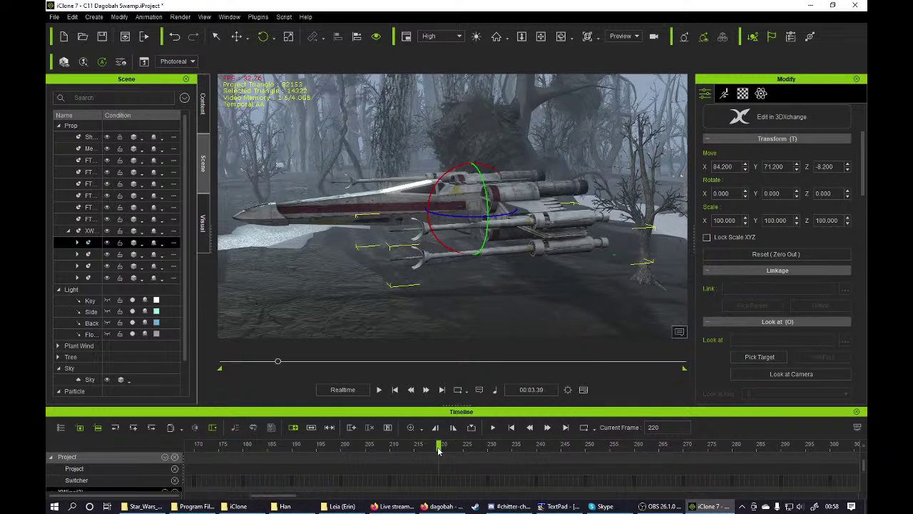
click(797, 194)
click(97, 255)
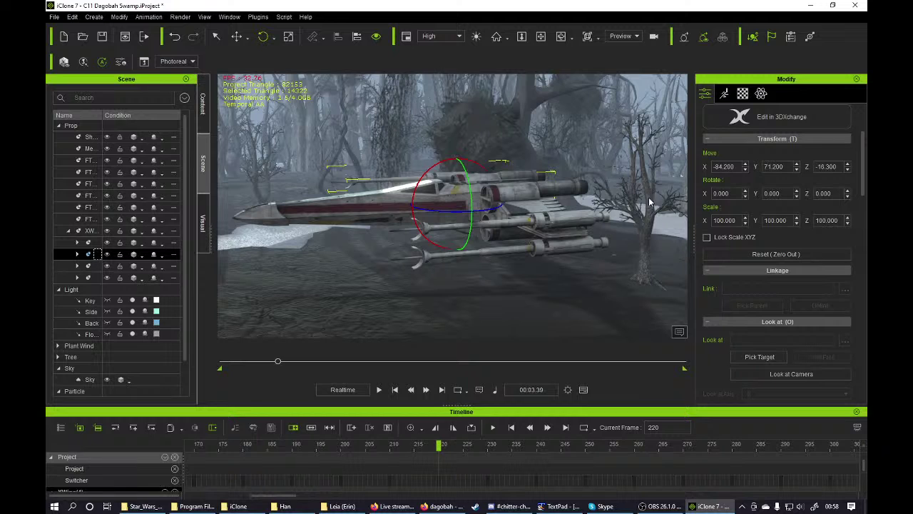
click(794, 193)
ctrl+click(102, 278)
click(96, 269)
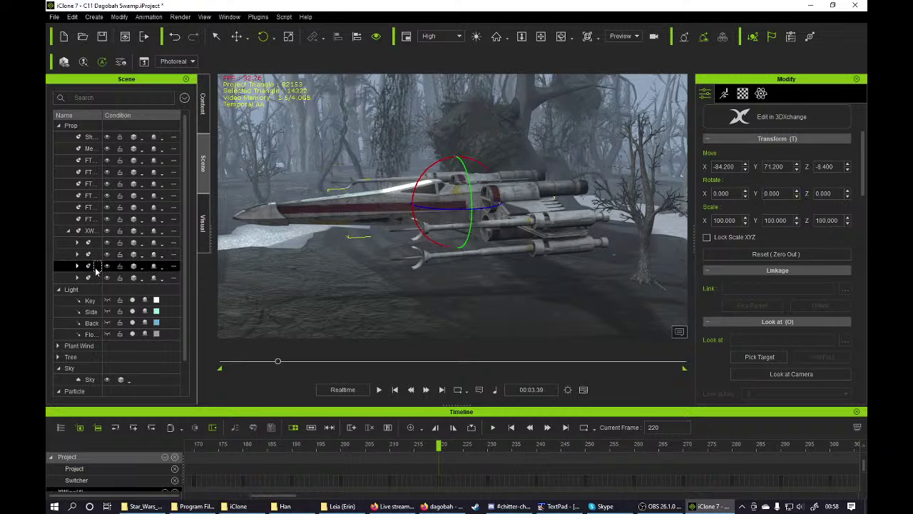
click(793, 194)
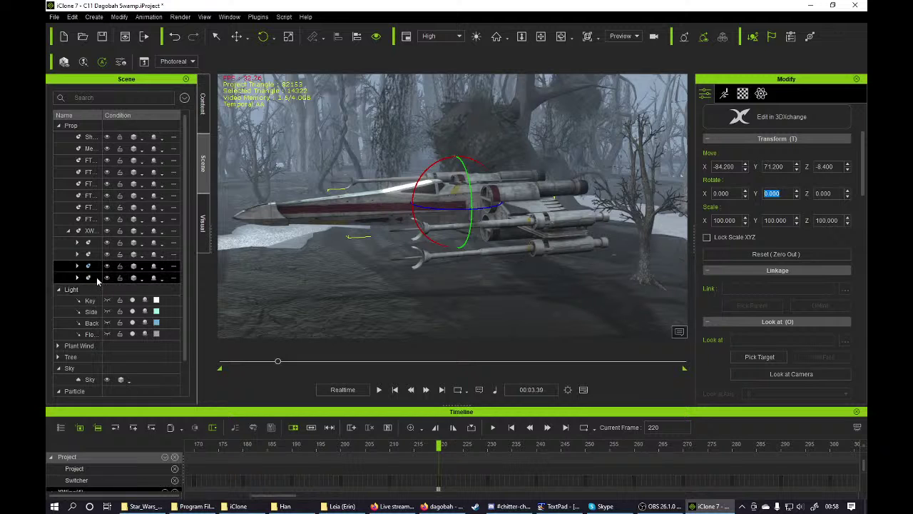
click(100, 279)
click(793, 193)
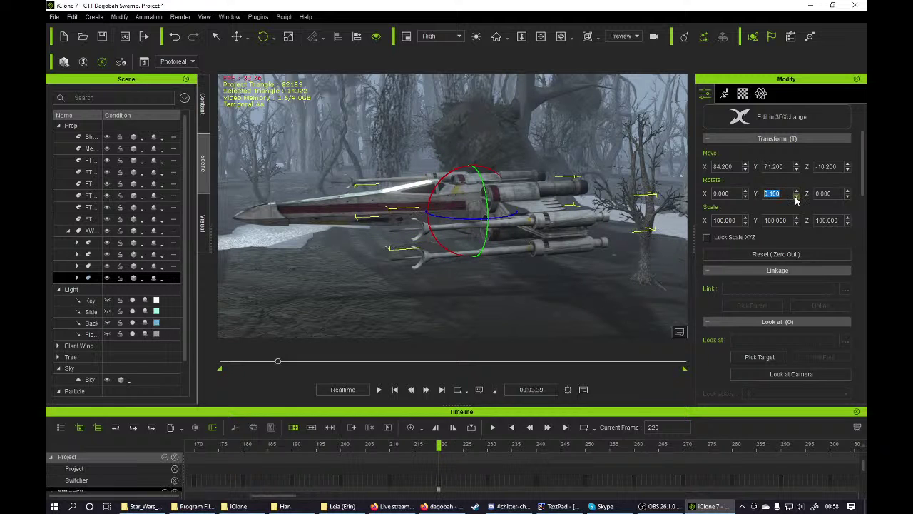
- At frame 301, raise the X-Wing's fourth wing part by setting its Y rotation to -15
drag(525, 448, 665, 435)
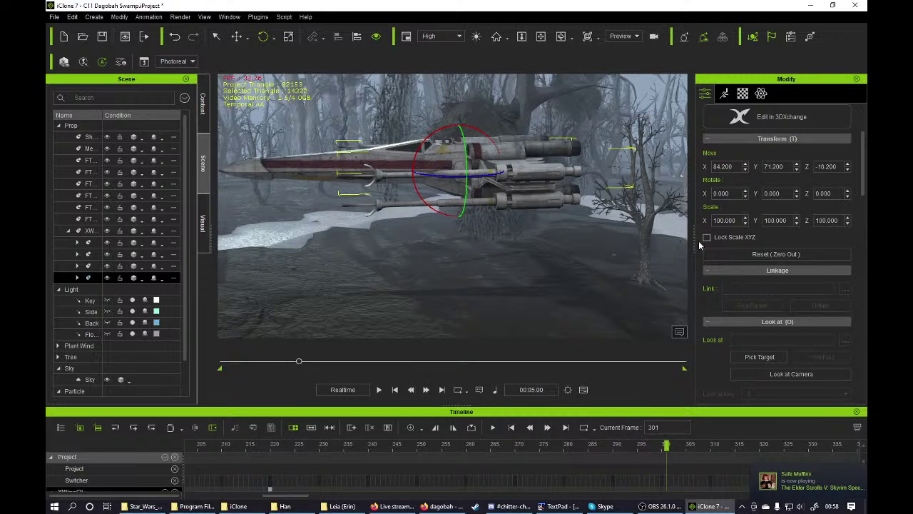
click(782, 194)
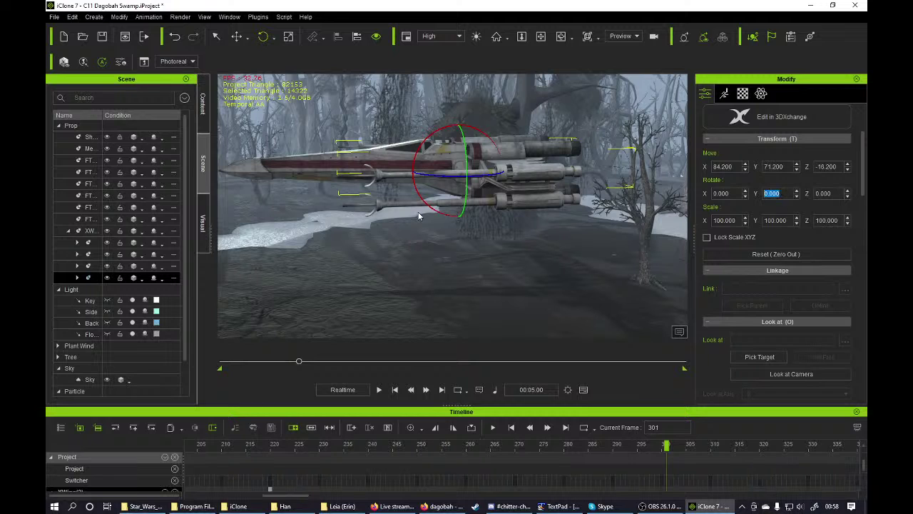
text(15)
key(Return)
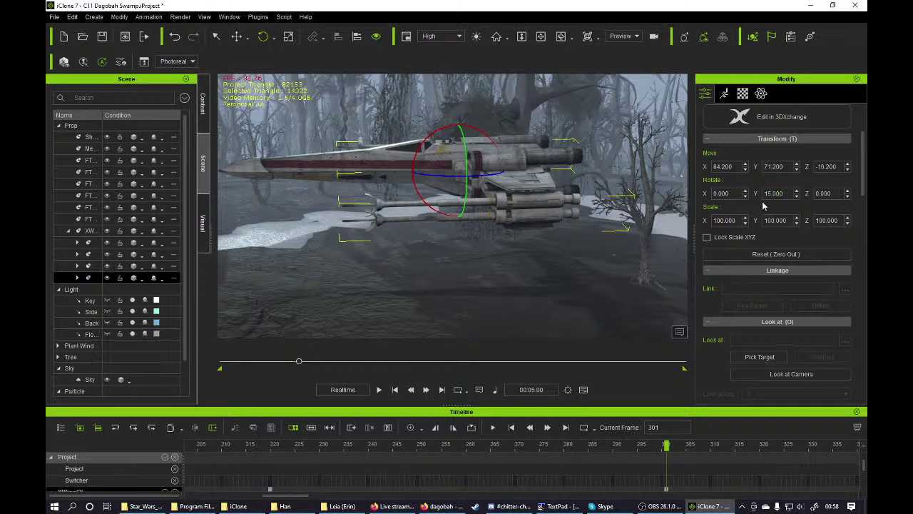
text(-)
key(Return)
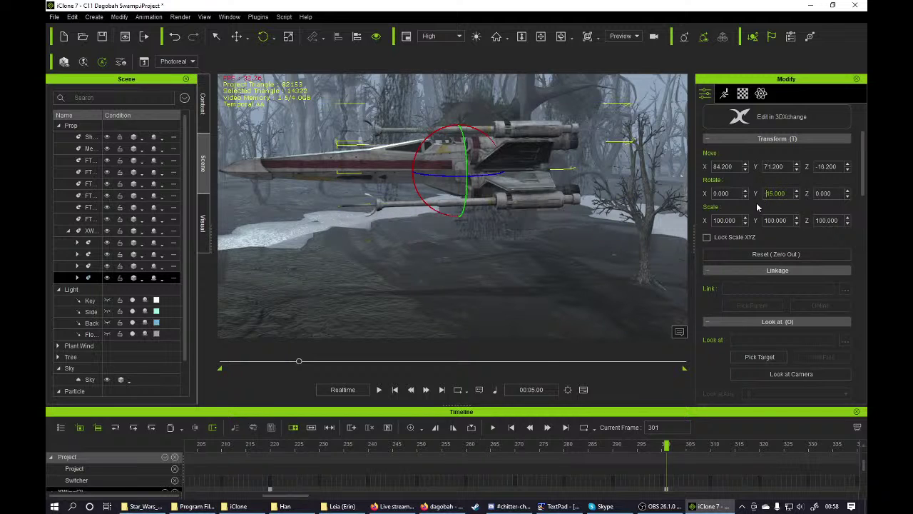
- Lower the X-Wing's third wing part at frame 301 by setting its Y rotation to -15
click(95, 268)
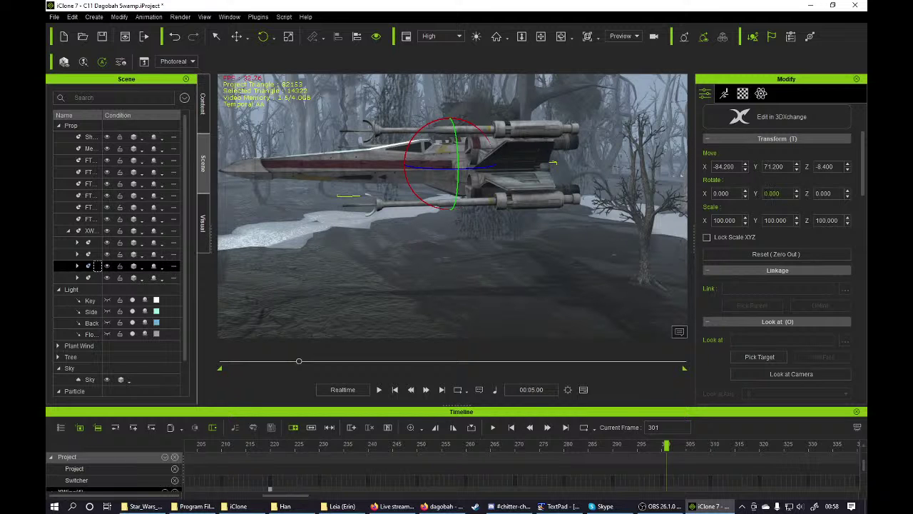
click(561, 35)
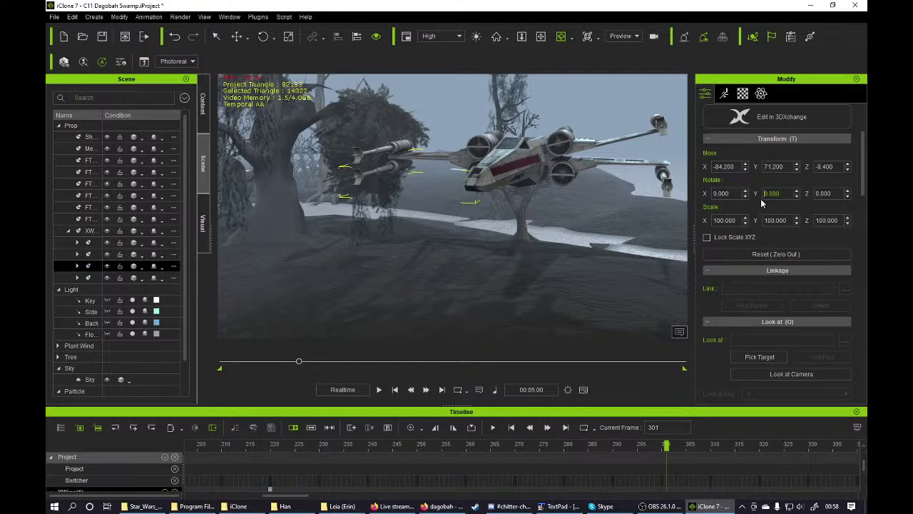
key(Delete)
key(Return)
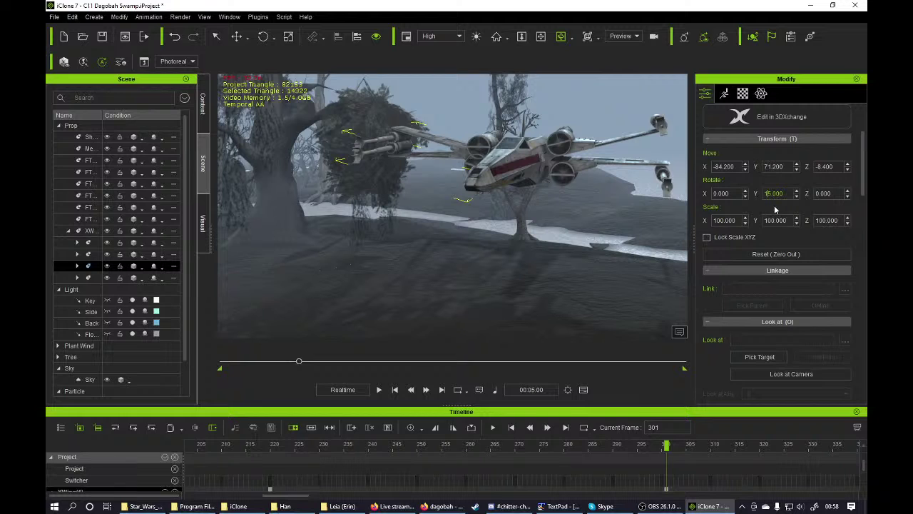
text(-)
key(Return)
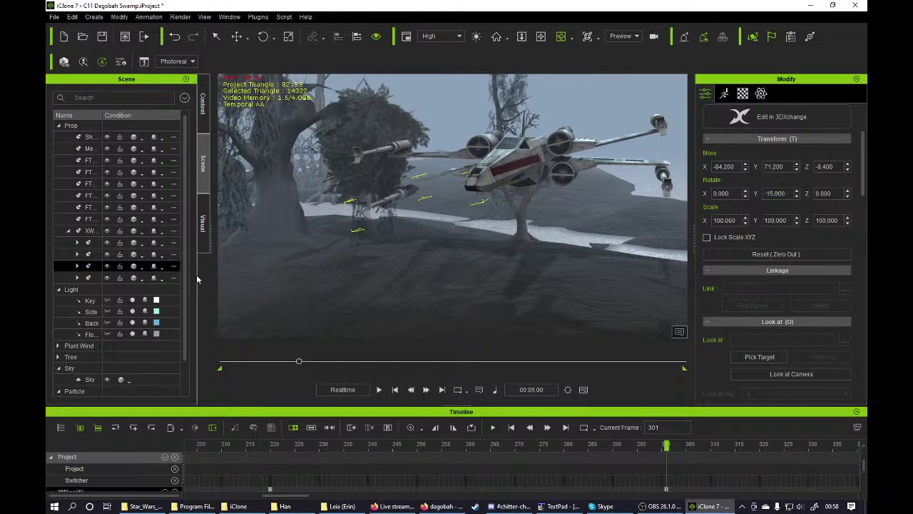
- Open the X-Wing's second and first wing parts at frame 301 by setting the Y rotation of each to 15
click(94, 254)
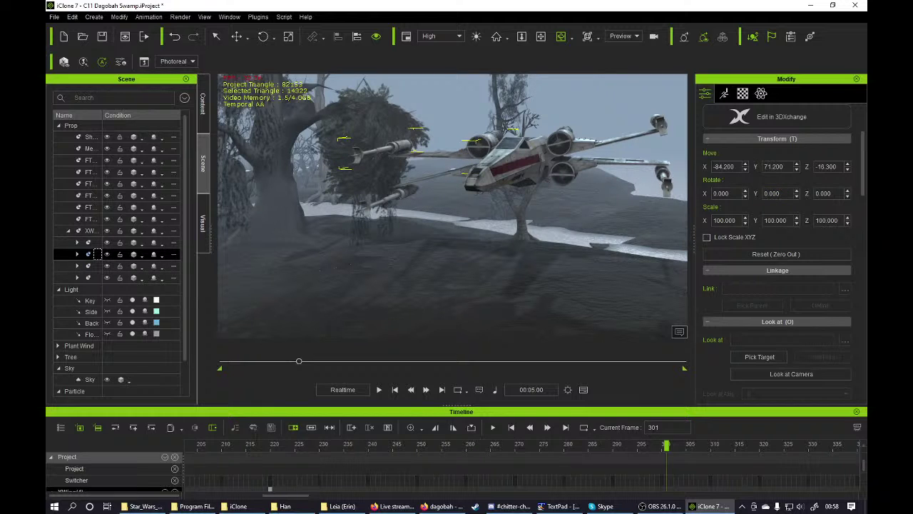
text(15)
key(Return)
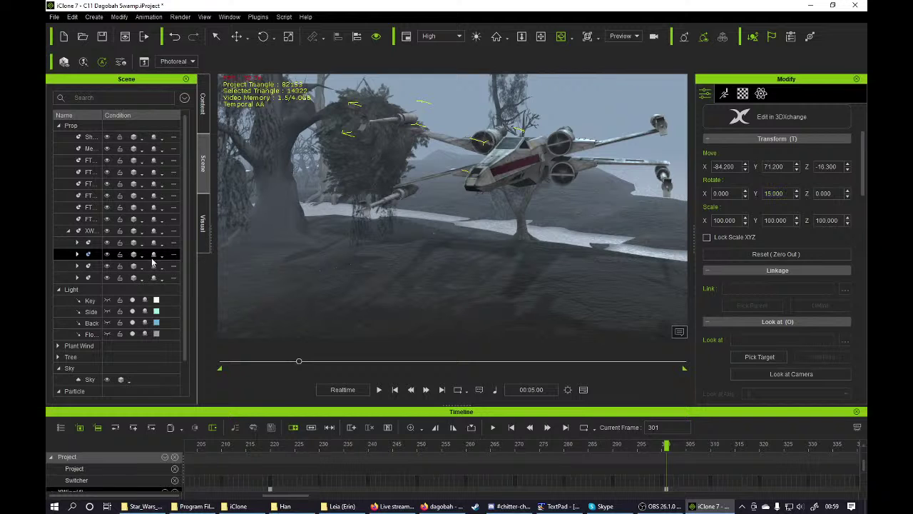
click(93, 242)
double_click(771, 193)
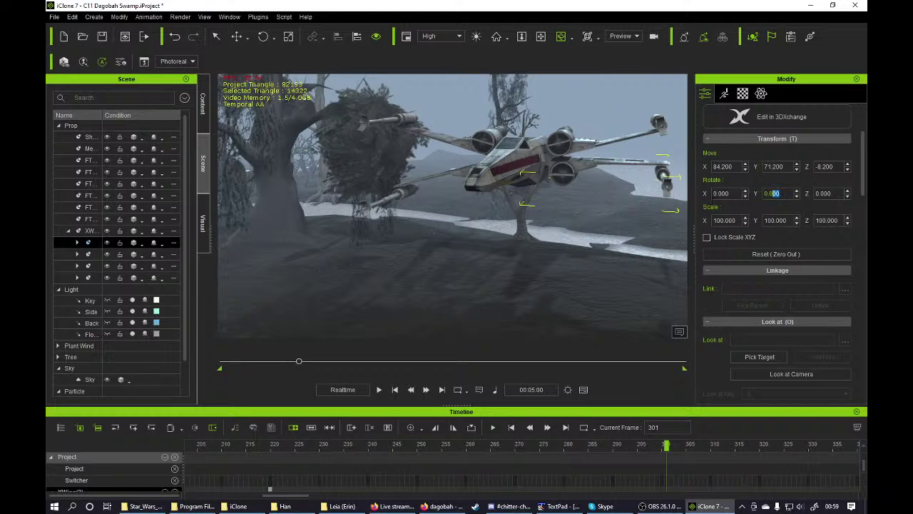
text(15)
key(Return)
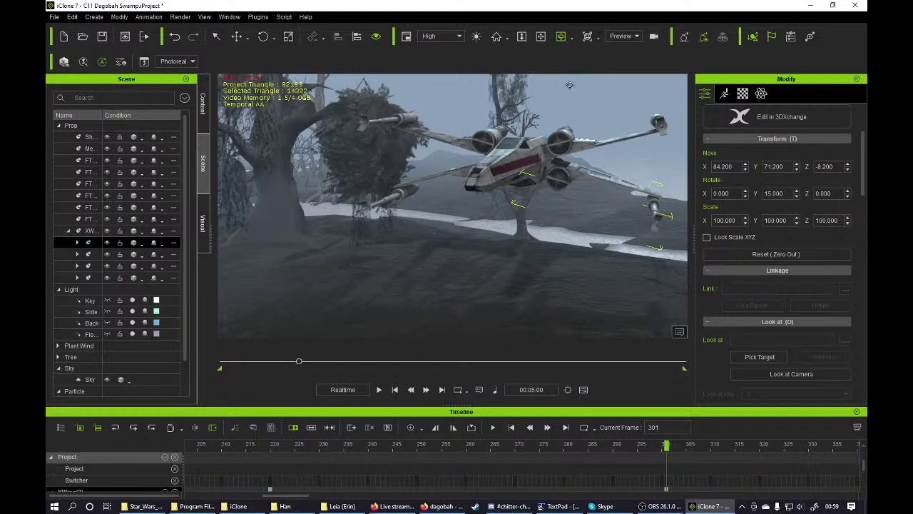
- Play the lift-off from the first frame past frame 301 to review the X-Wing's wings opening
drag(505, 170, 424, 187)
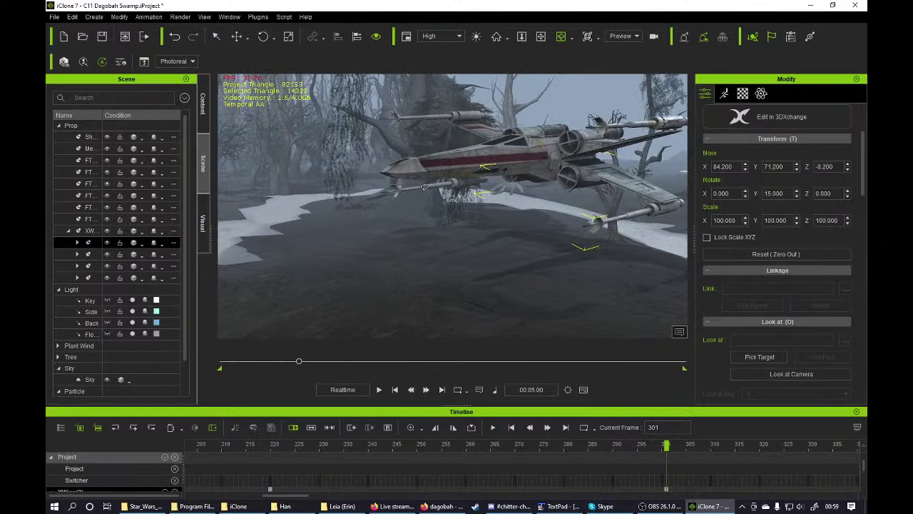
click(396, 390)
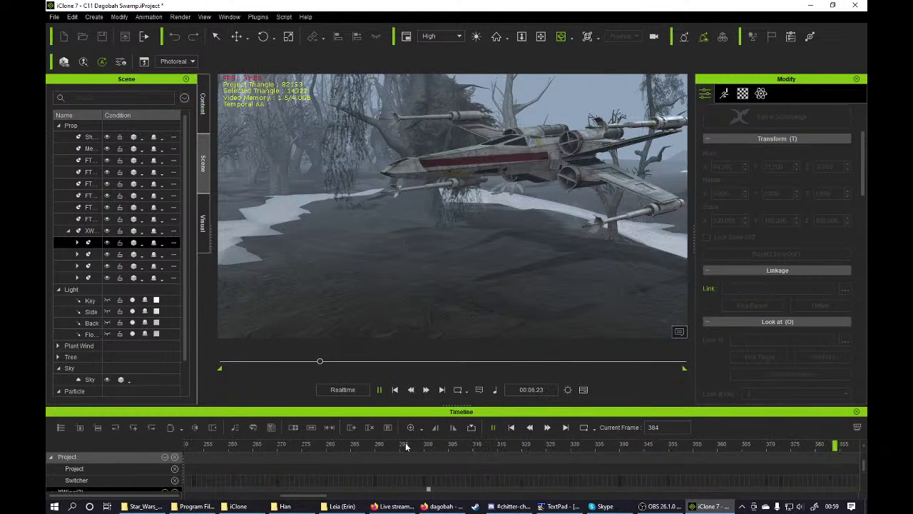
mouse_move(404, 444)
mouse_down()
mouse_move(196, 444)
mouse_move(357, 444)
mouse_move(207, 447)
mouse_move(271, 449)
mouse_move(214, 447)
mouse_move(187, 457)
mouse_move(421, 445)
mouse_up()
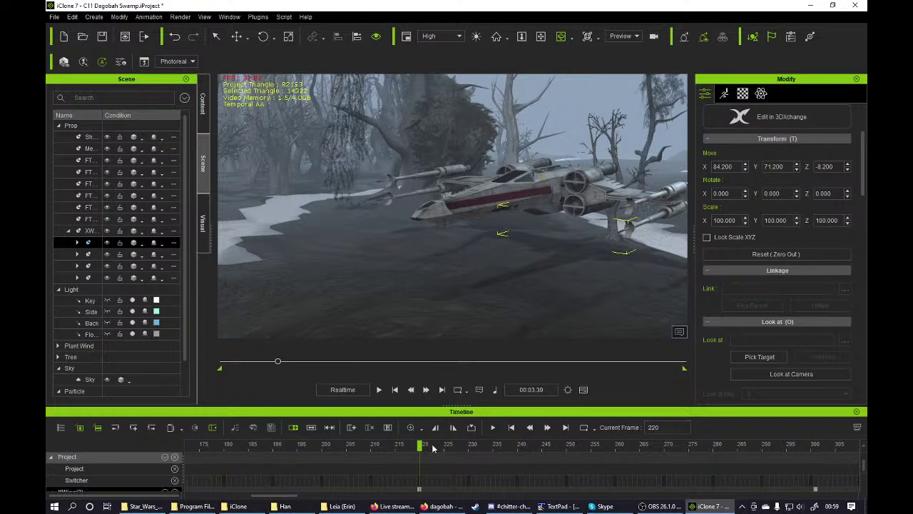
drag(433, 447, 179, 437)
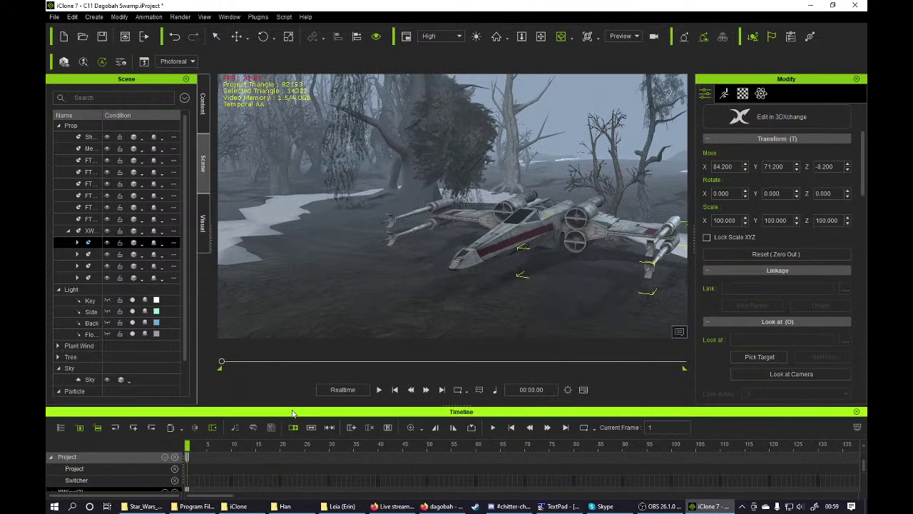
click(379, 390)
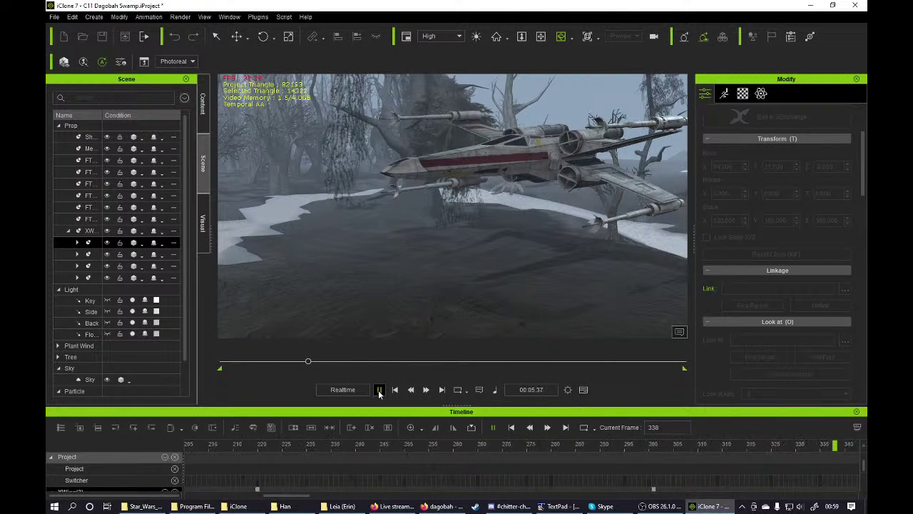
click(379, 389)
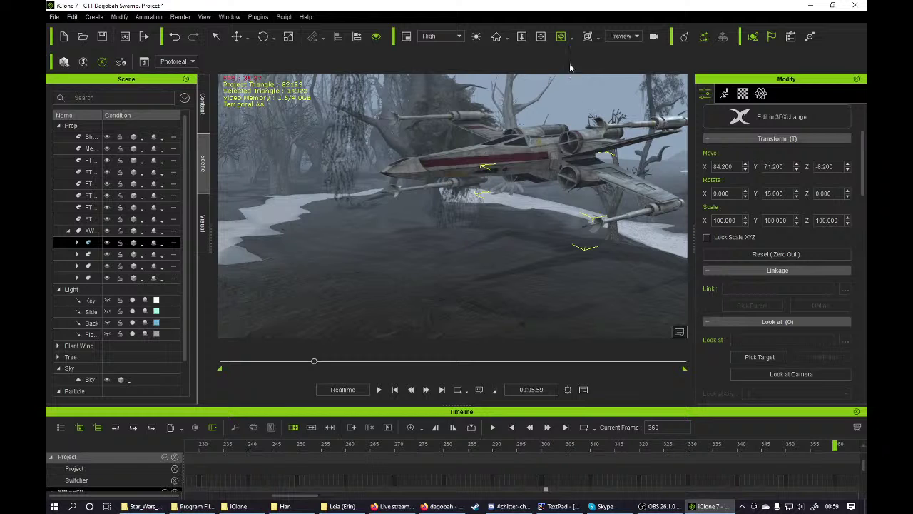
- Examine the opened wings, engines and cockpit of the X-Wing up close at frame 360
click(540, 35)
drag(533, 143, 478, 195)
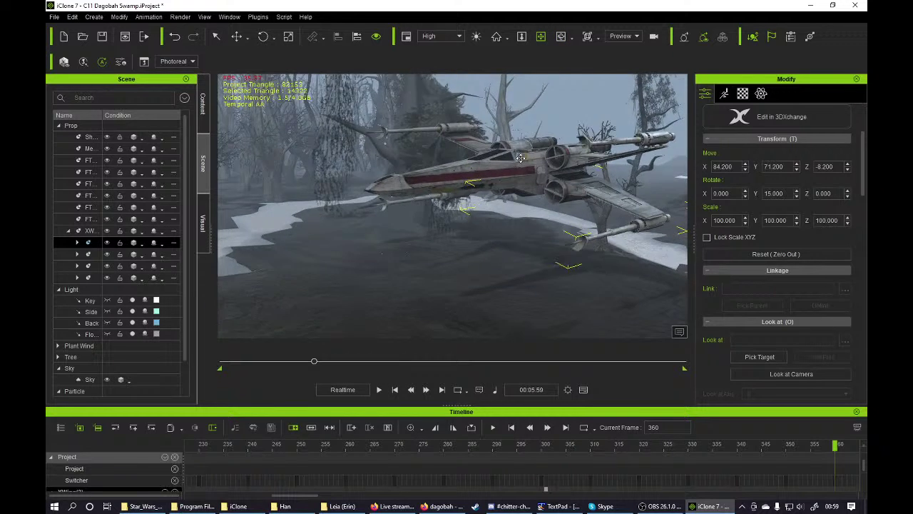
scroll(521, 158, up, 2)
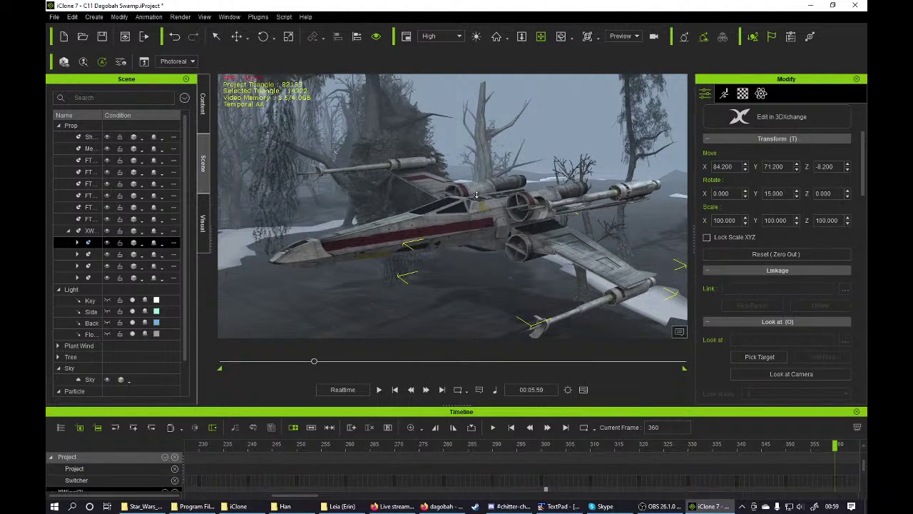
scroll(476, 195, up, 4)
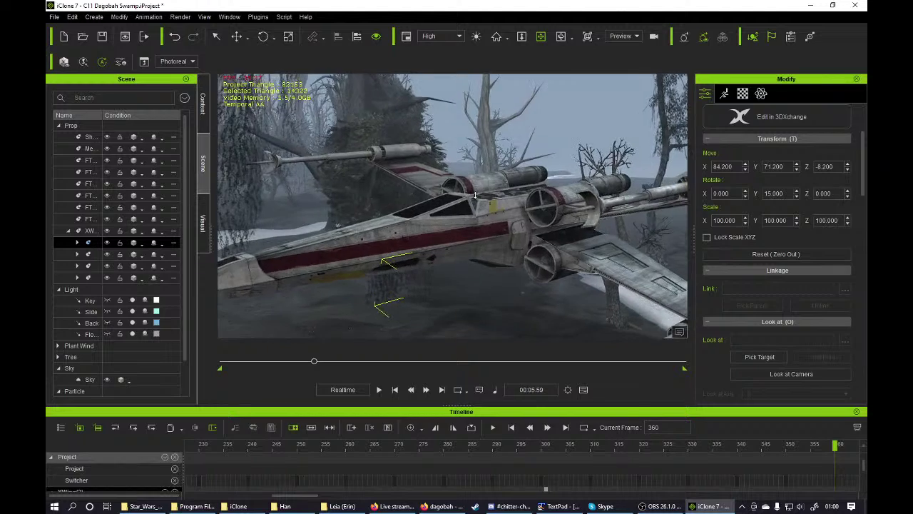
scroll(475, 194, up, 2)
right_drag(449, 215, 546, 207)
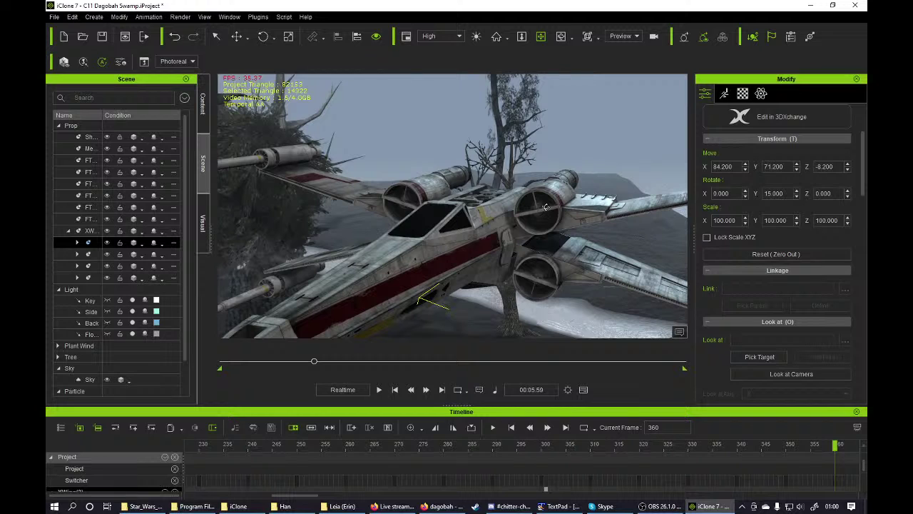
- Bring the whole X-Wing into view and return the animation to frame 301
right_drag(546, 207, 464, 212)
scroll(401, 213, down, 6)
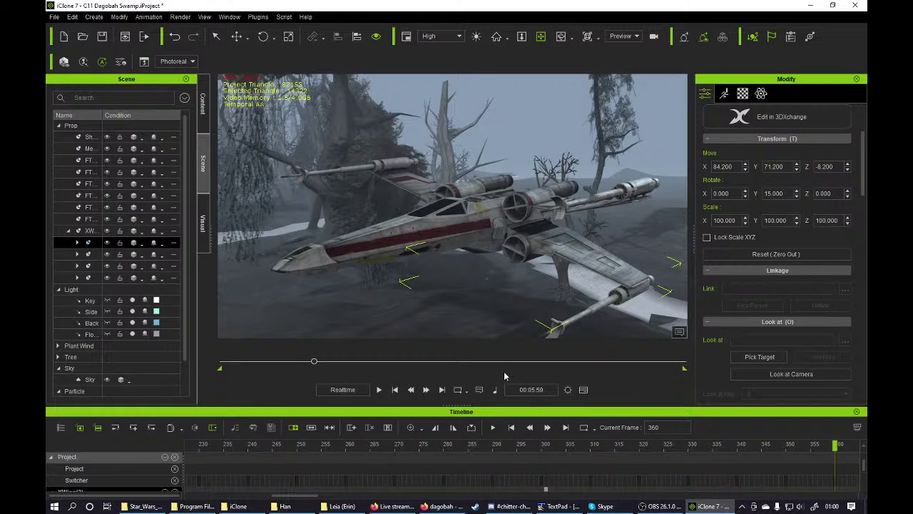
click(541, 447)
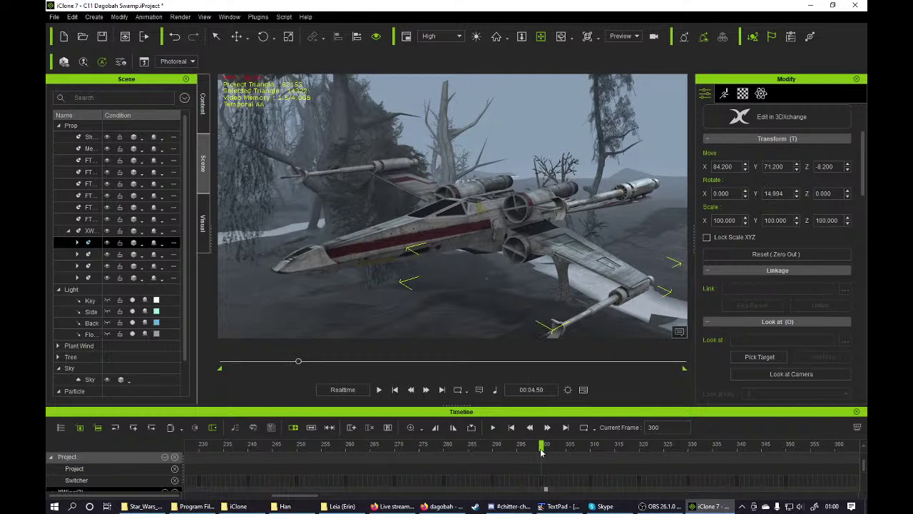
click(545, 448)
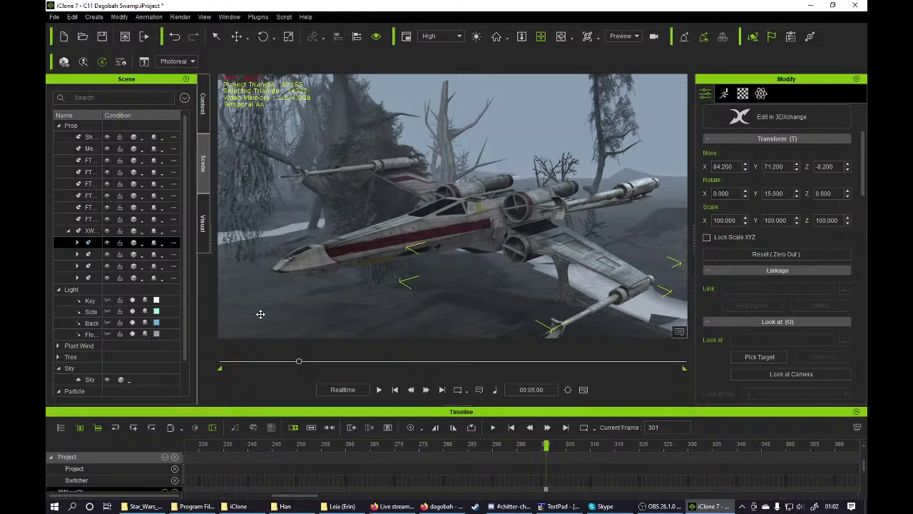
- Examine the X-Wing's cockpit, engines and opened wings up close from several angles at frame 301
scroll(363, 259, up, 5)
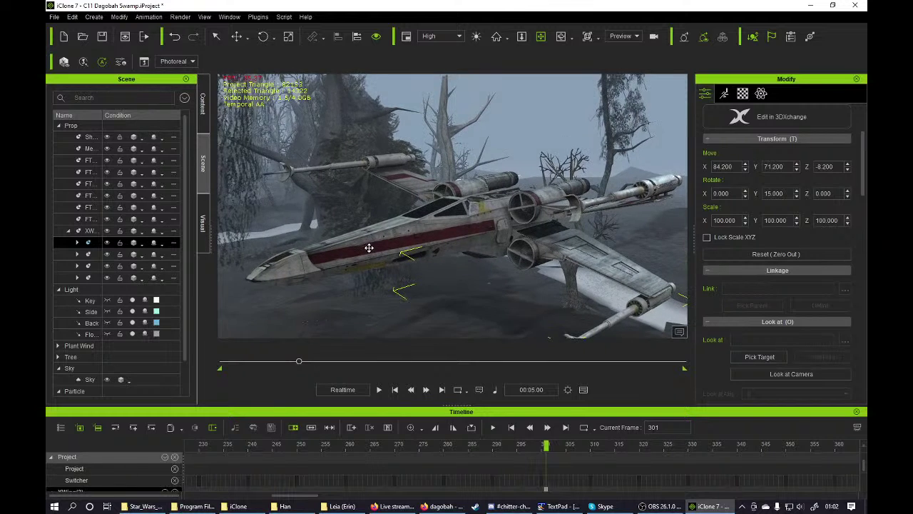
scroll(369, 248, up, 6)
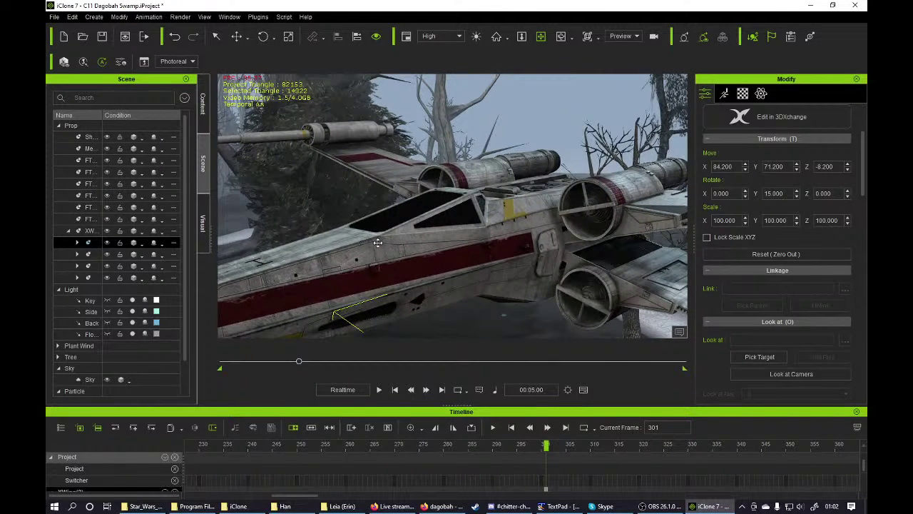
right_drag(377, 243, 396, 238)
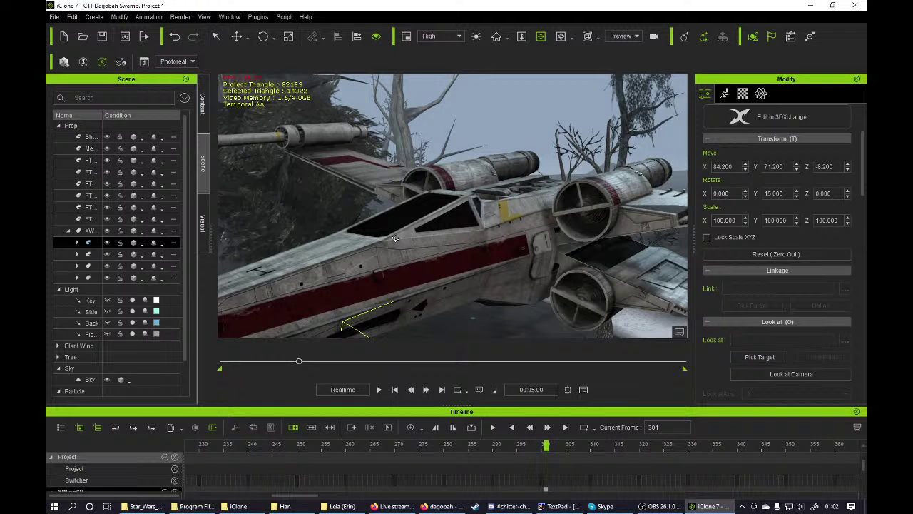
right_drag(396, 238, 451, 223)
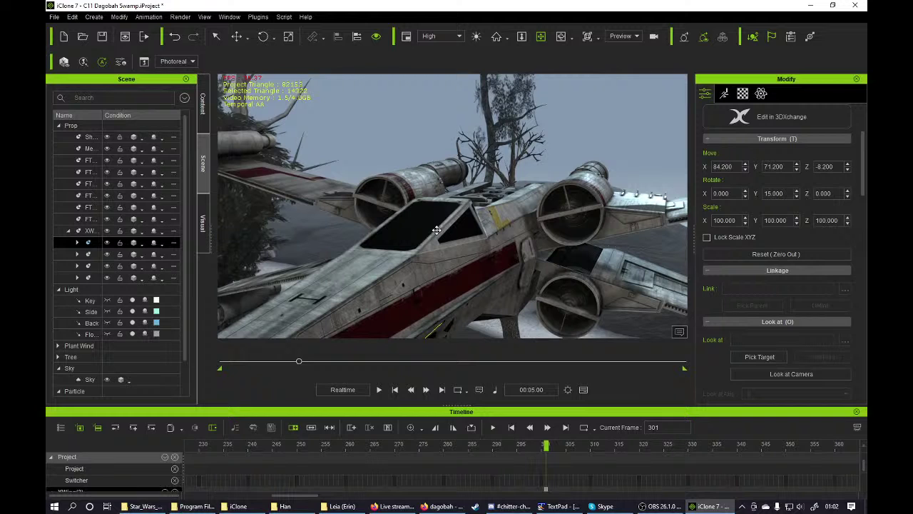
right_drag(503, 243, 459, 264)
drag(459, 265, 485, 246)
scroll(486, 246, down, 4)
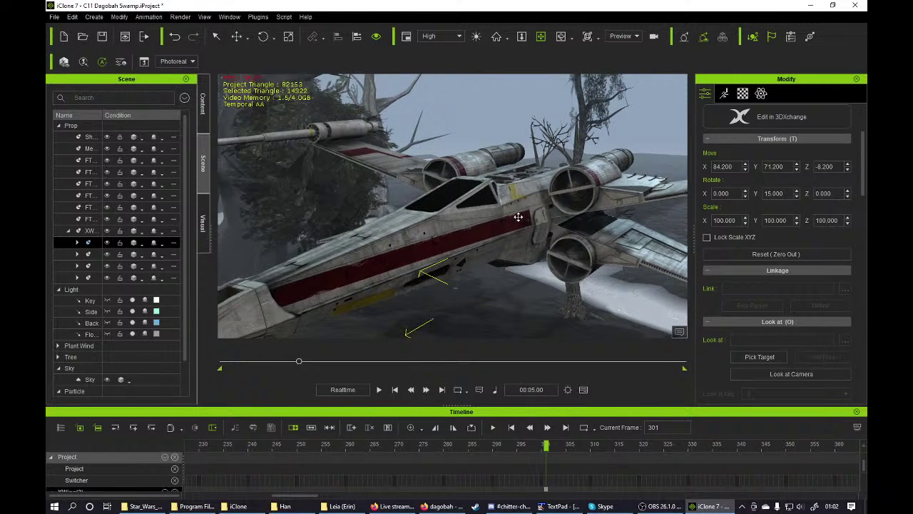
right_drag(517, 218, 475, 235)
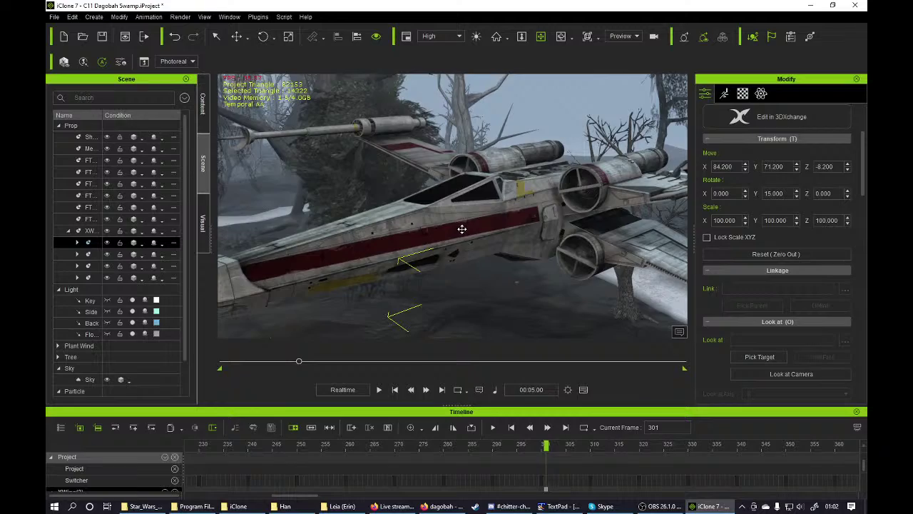
right_drag(463, 229, 560, 215)
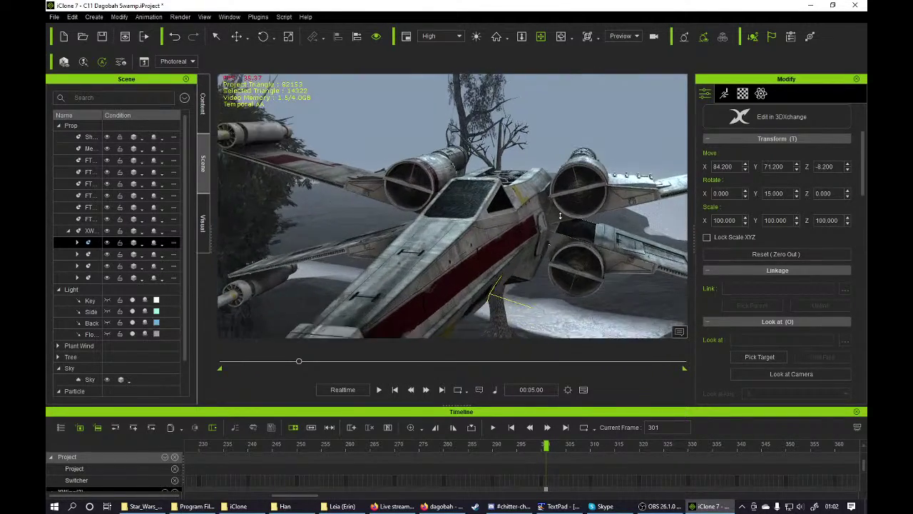
scroll(560, 217, up, 5)
drag(547, 224, 506, 244)
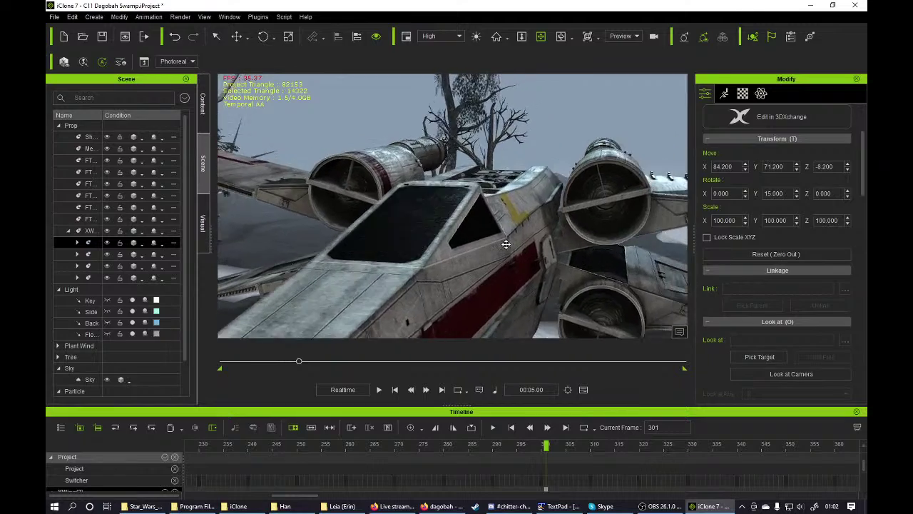
right_drag(506, 244, 491, 299)
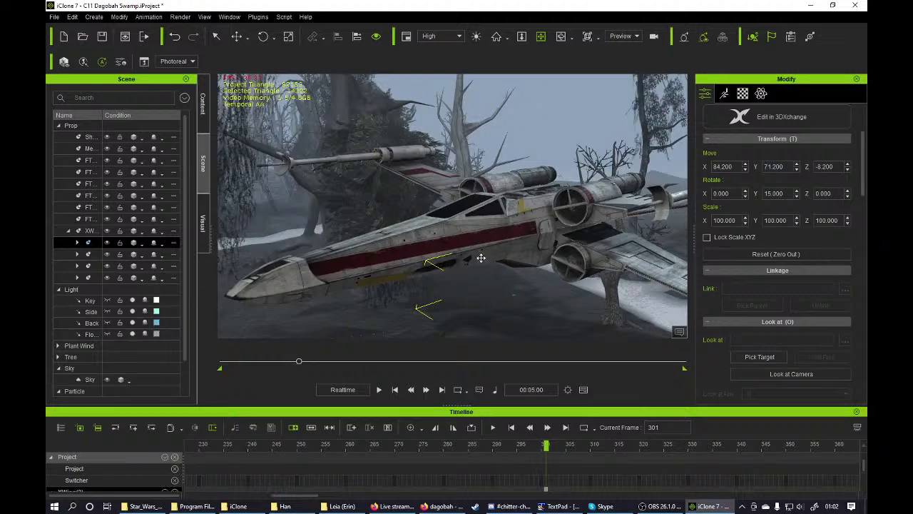
right_drag(481, 257, 522, 245)
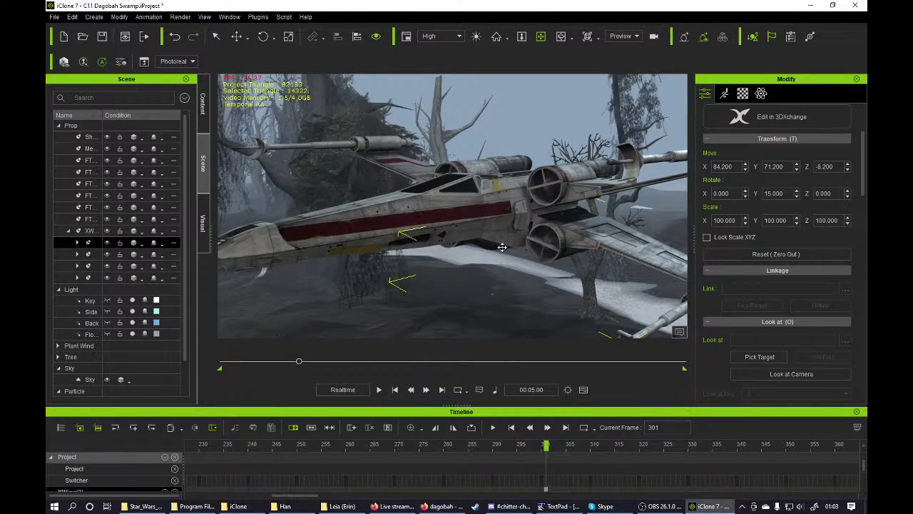
right_drag(503, 247, 493, 295)
scroll(499, 265, up, 6)
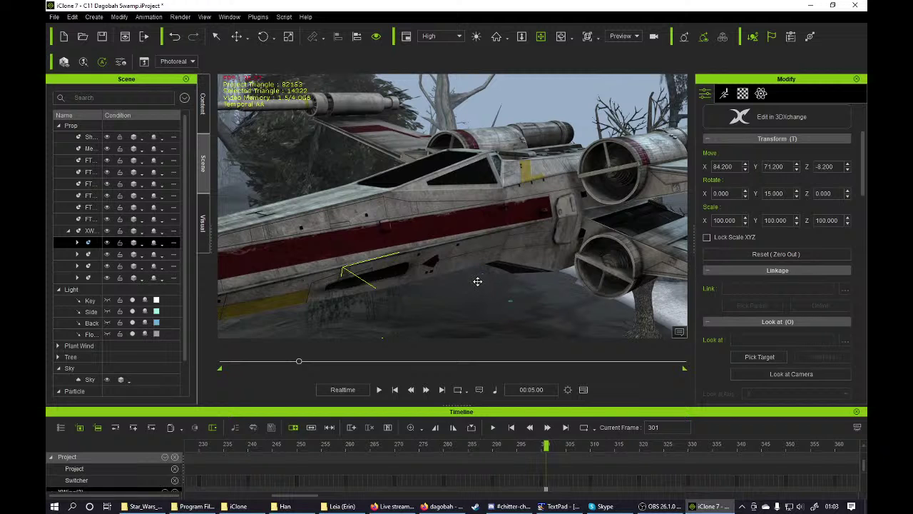
middle_drag(456, 280, 468, 293)
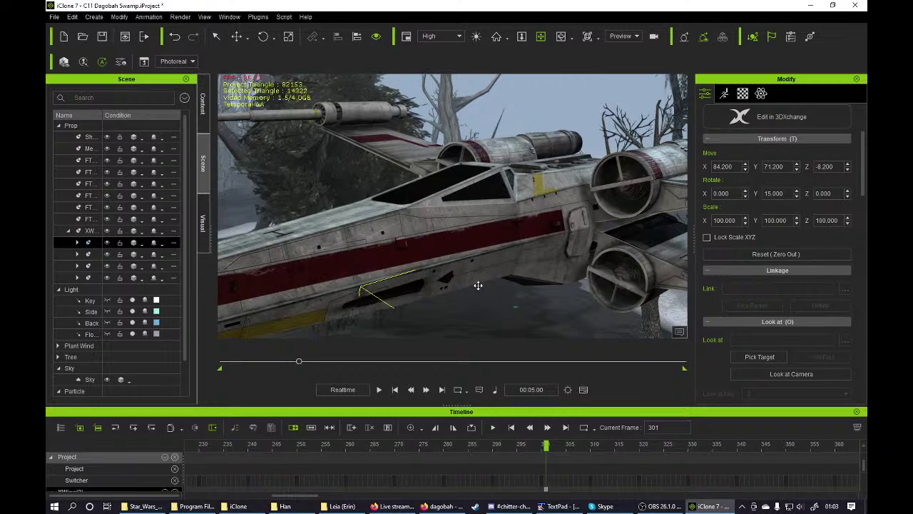
scroll(476, 274, down, 5)
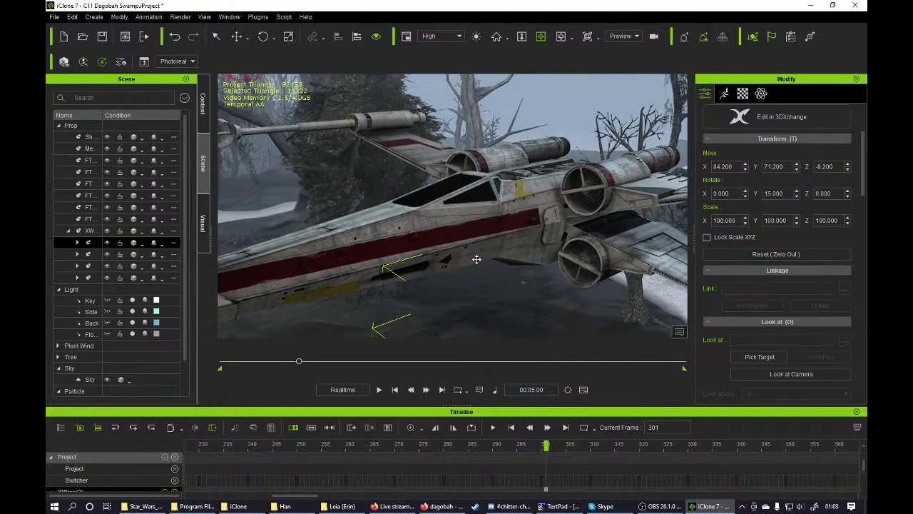
- Examine the swamp ground beneath the X-Wing and the ship's fuselage and lower wings at frame 301
right_drag(477, 259, 450, 194)
right_drag(475, 247, 395, 241)
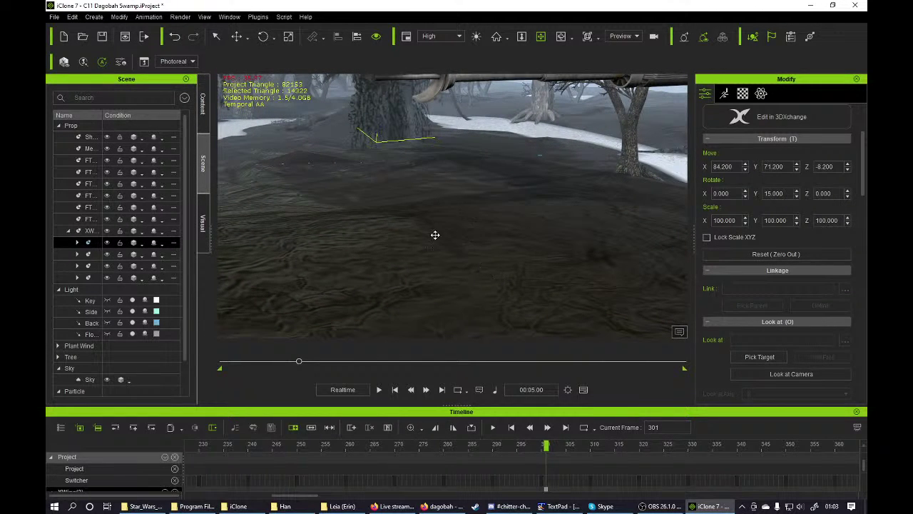
drag(461, 243, 508, 329)
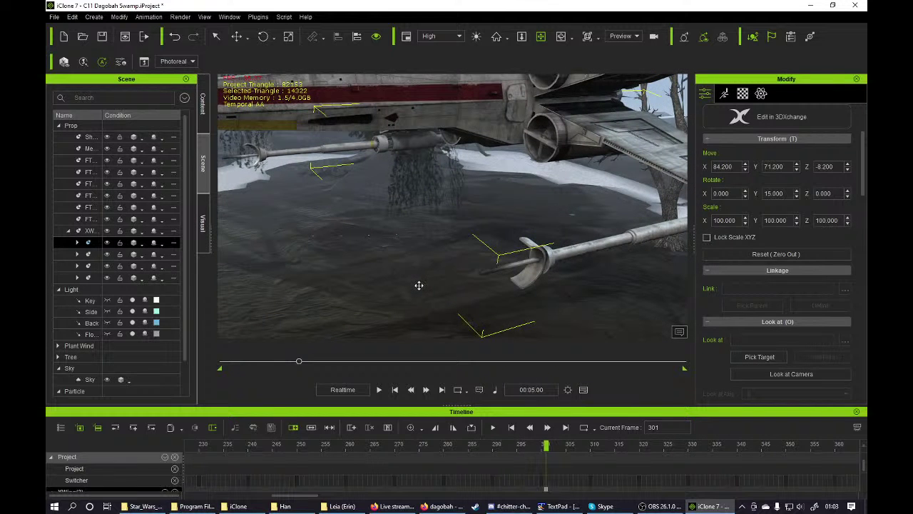
drag(412, 254, 404, 298)
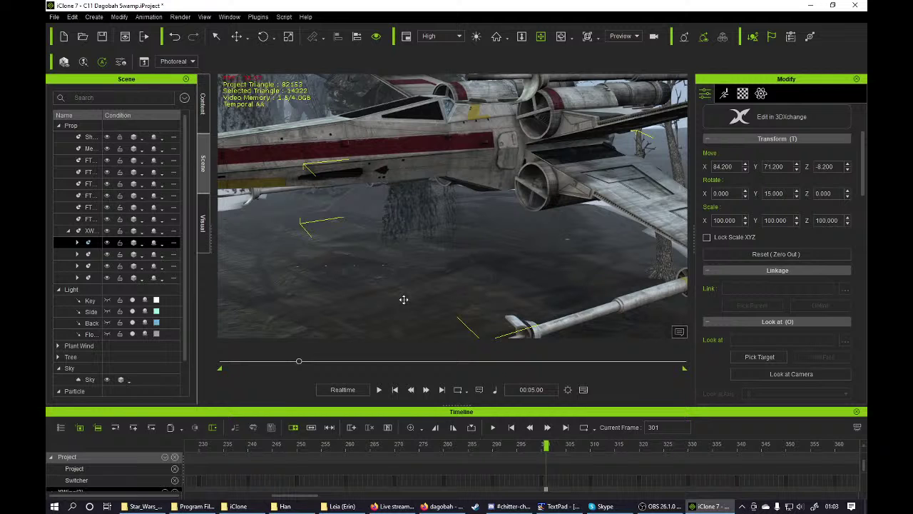
drag(404, 300, 443, 251)
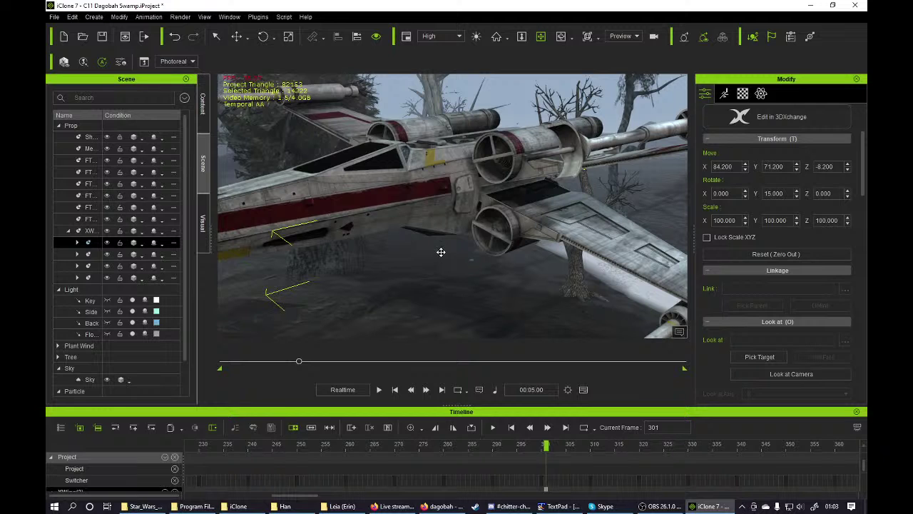
drag(445, 236, 488, 264)
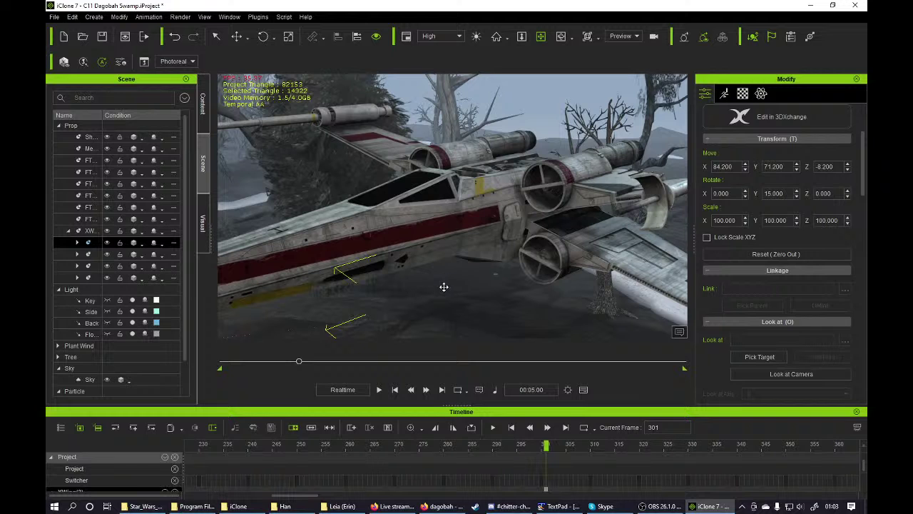
drag(520, 276, 467, 283)
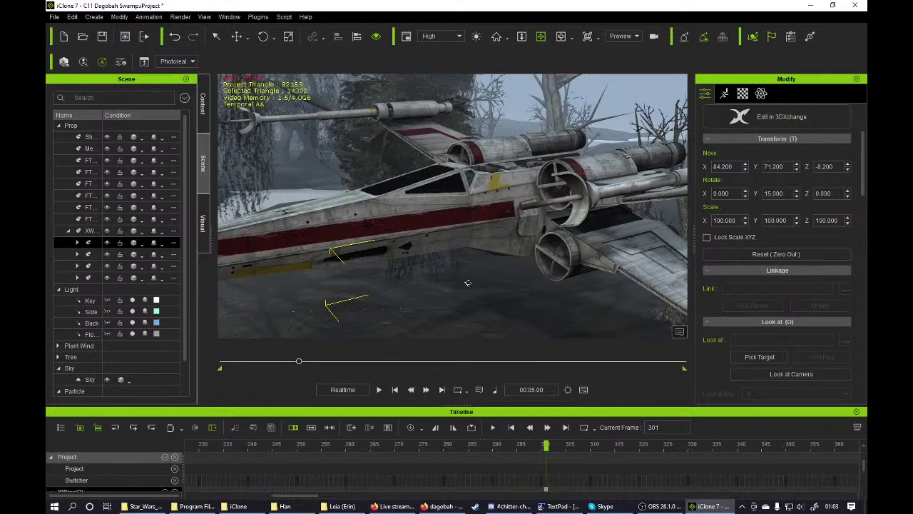
right_drag(463, 286, 503, 285)
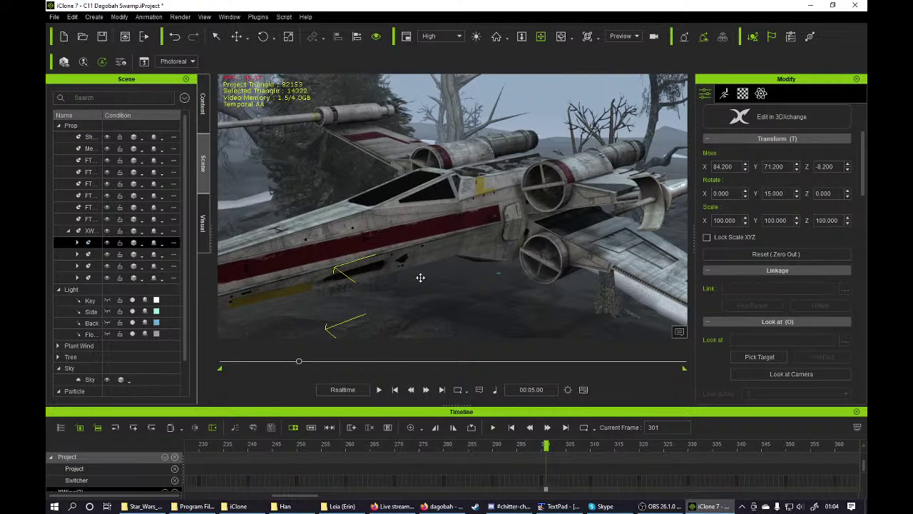
mouse_move(412, 281)
right_down()
mouse_move(477, 261)
mouse_move(424, 279)
right_up()
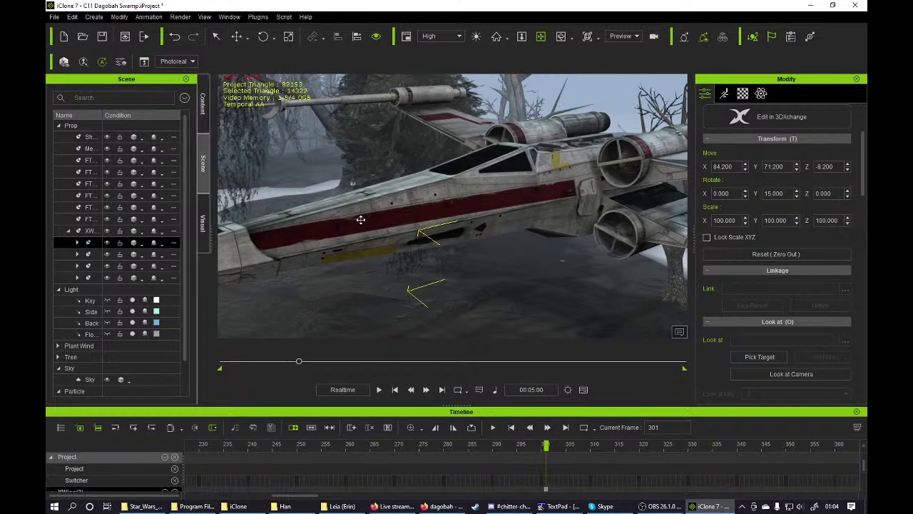
- Widen the scene list's Name column to show full object names and select the Mesh_HighLands_G ground prop
right_drag(407, 266, 259, 194)
click(205, 127)
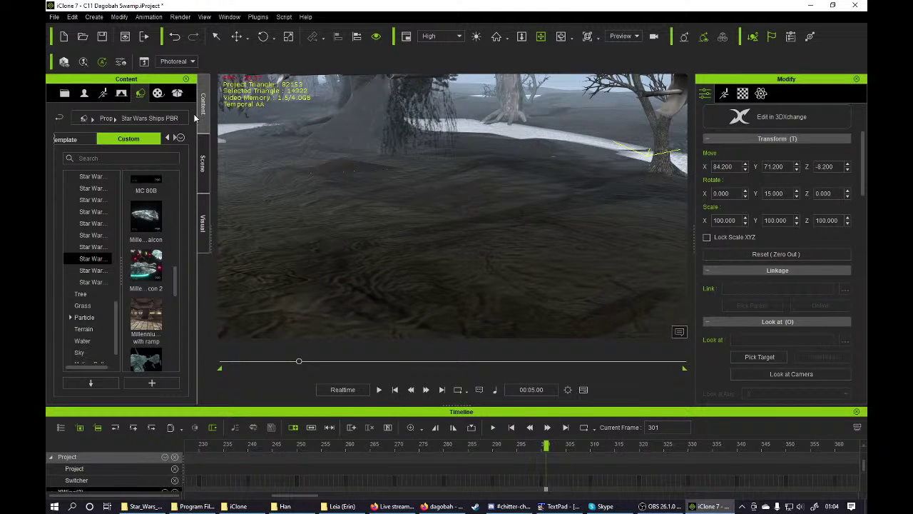
click(204, 163)
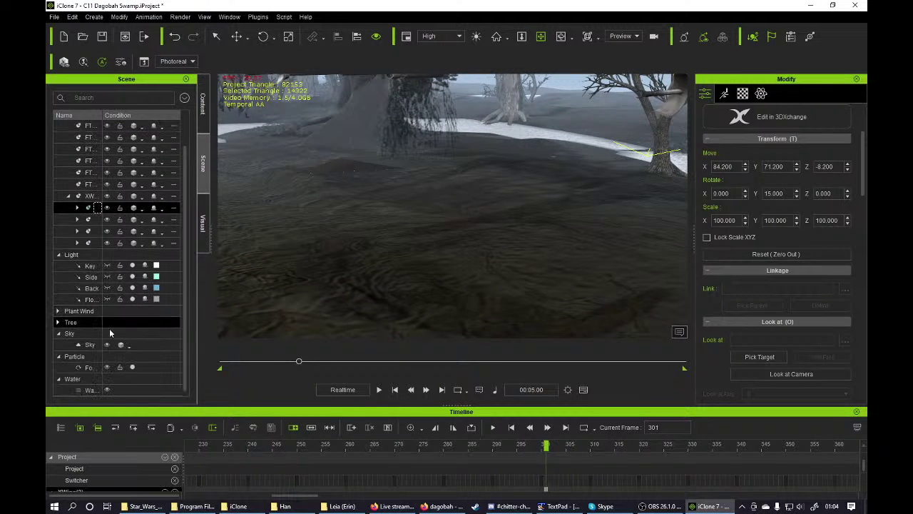
scroll(89, 247, up, 1)
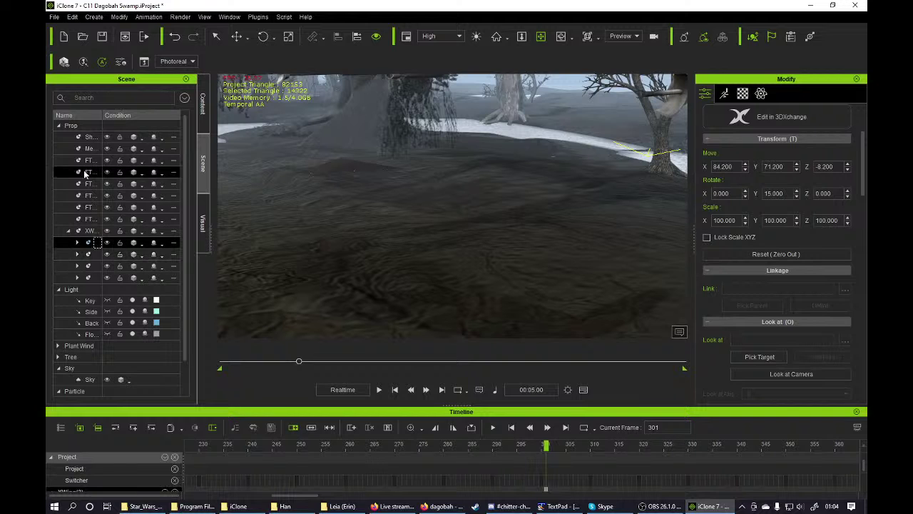
drag(102, 115, 149, 115)
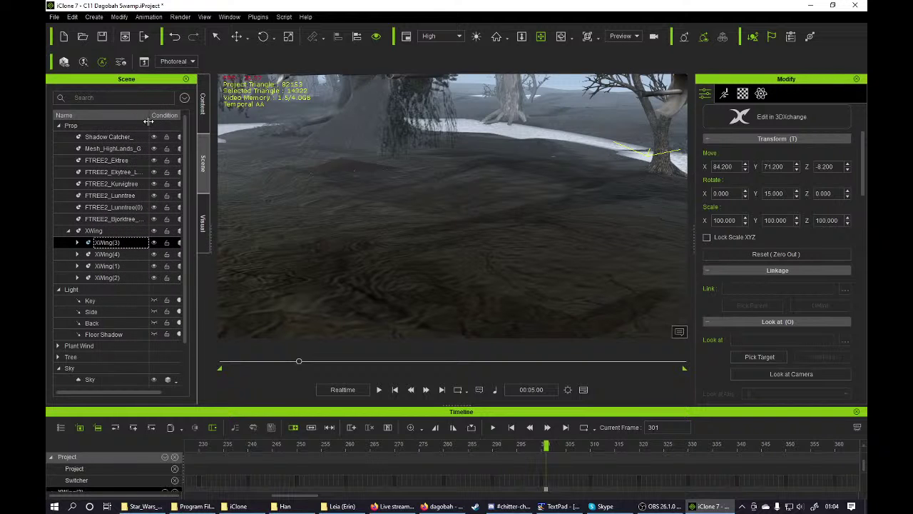
click(114, 148)
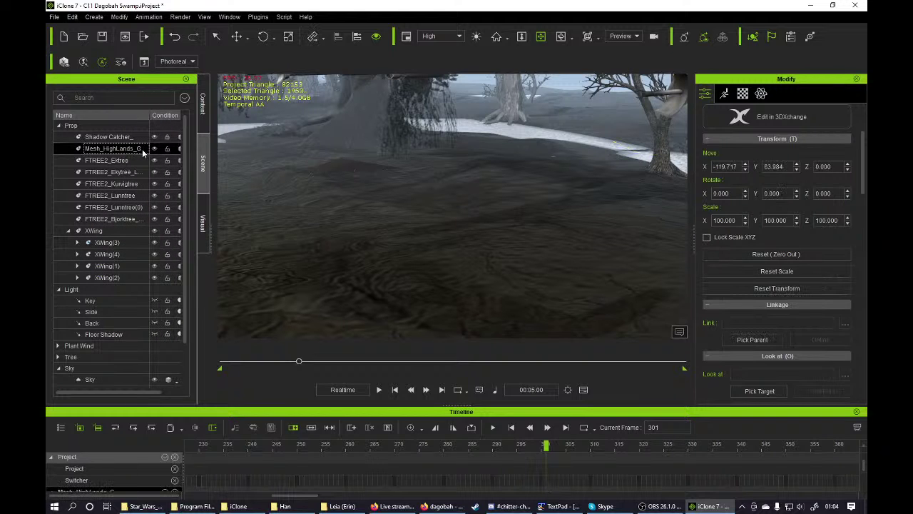
- Bring up the ground prop's mud_brown Substance material settings and widen their panel so all values are readable
click(744, 95)
scroll(770, 242, down, 3)
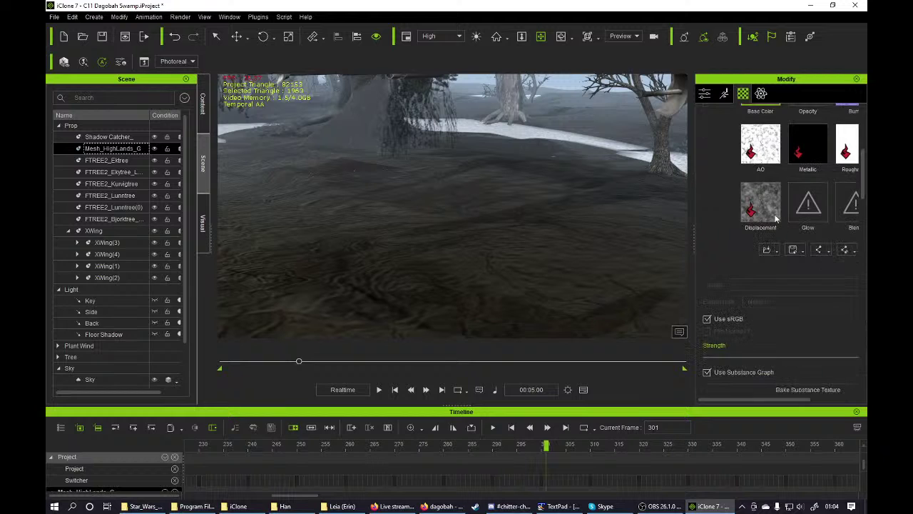
scroll(775, 218, up, 3)
scroll(767, 223, down, 10)
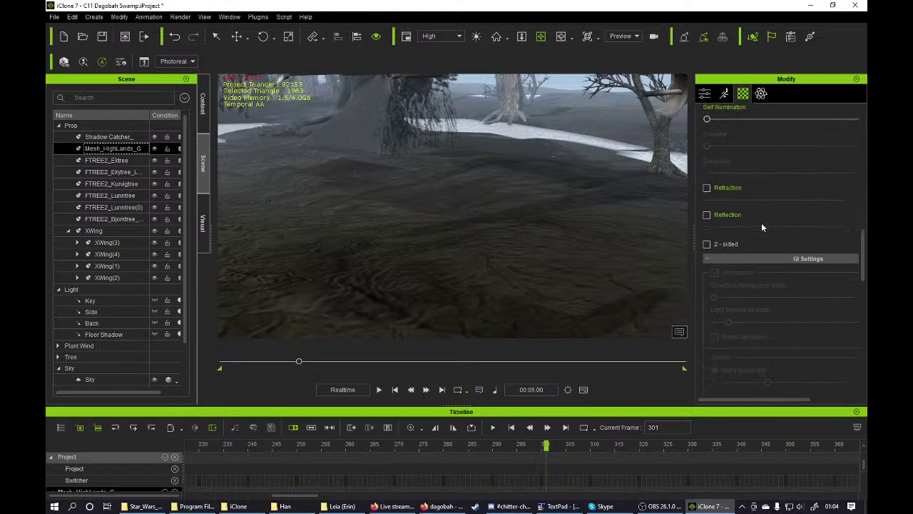
scroll(761, 223, down, 5)
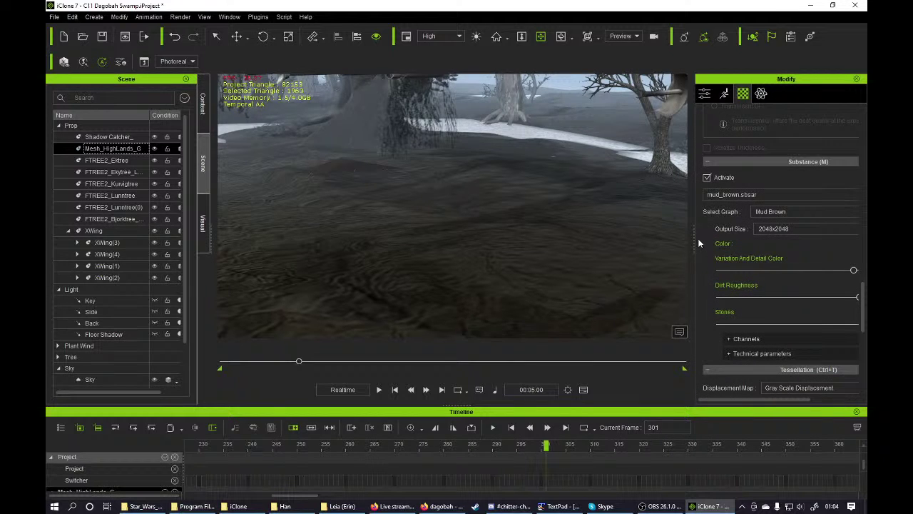
drag(694, 232, 656, 241)
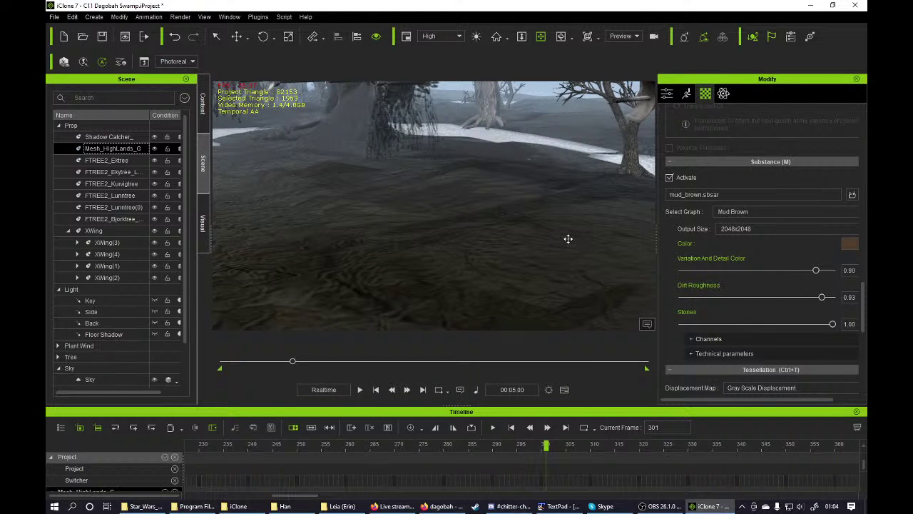
right_drag(558, 230, 535, 247)
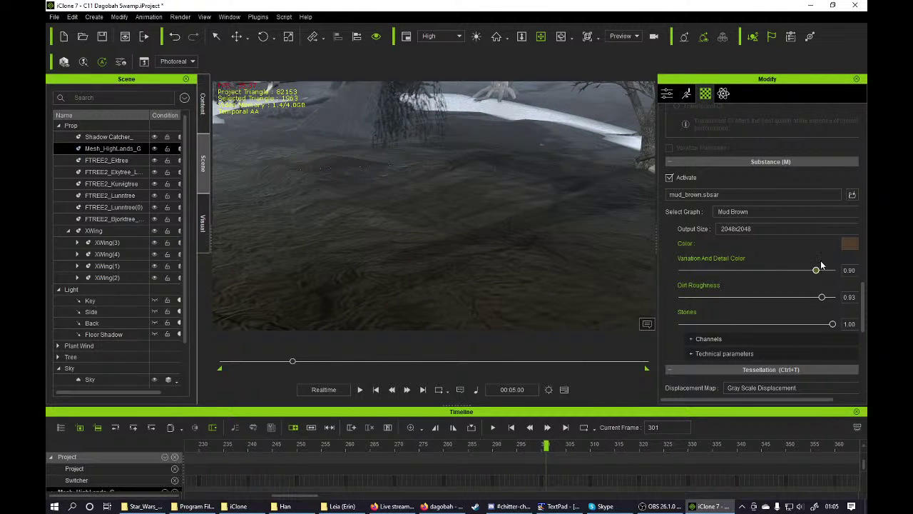
- Try a bright blue colour on the ground's Mud Brown substance and undo the colour change
click(847, 244)
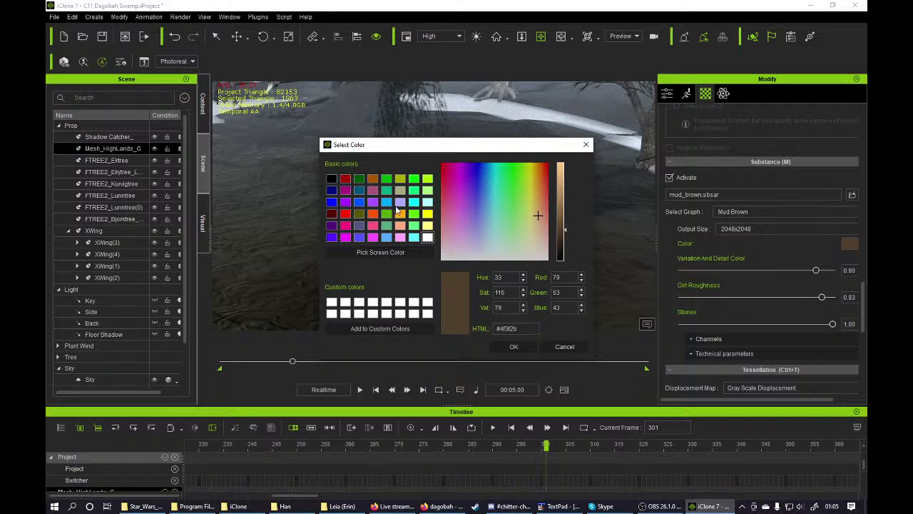
click(387, 205)
click(521, 346)
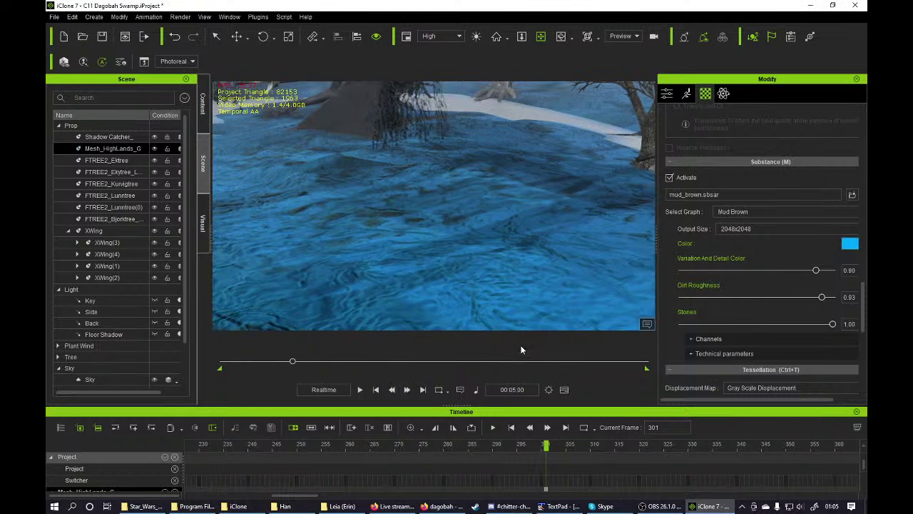
scroll(508, 268, down, 1)
right_drag(508, 270, 533, 235)
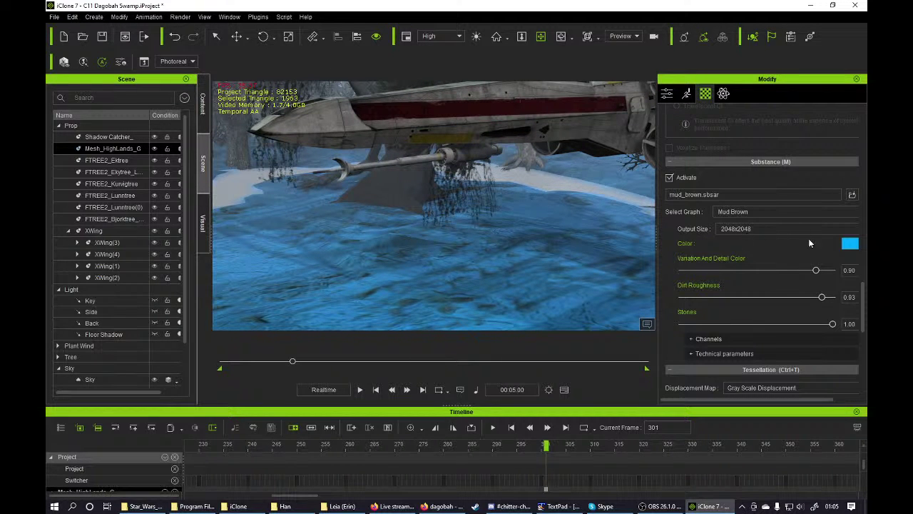
click(174, 40)
drag(526, 273, 514, 240)
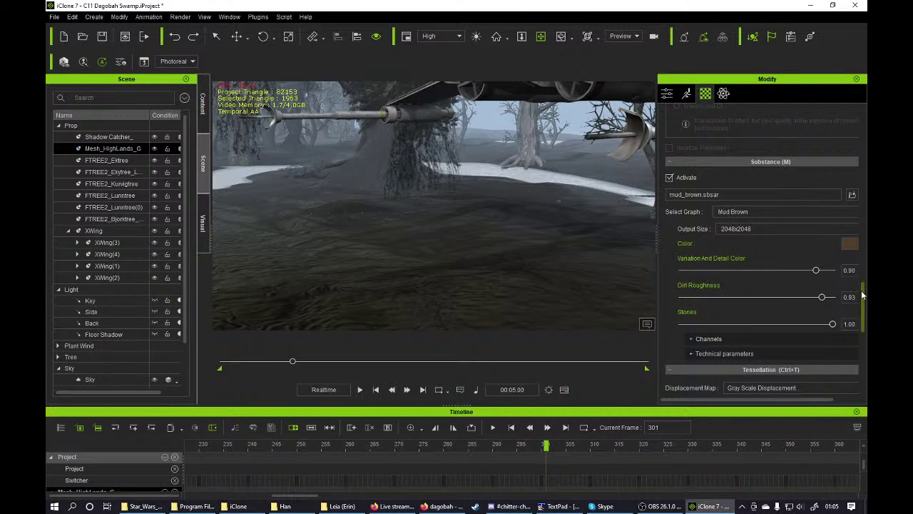
- Bake the ground material's Substance textures for the Bump, AO, Metallic, Roughness and Displacement channels
scroll(860, 295, up, 10)
scroll(761, 249, up, 4)
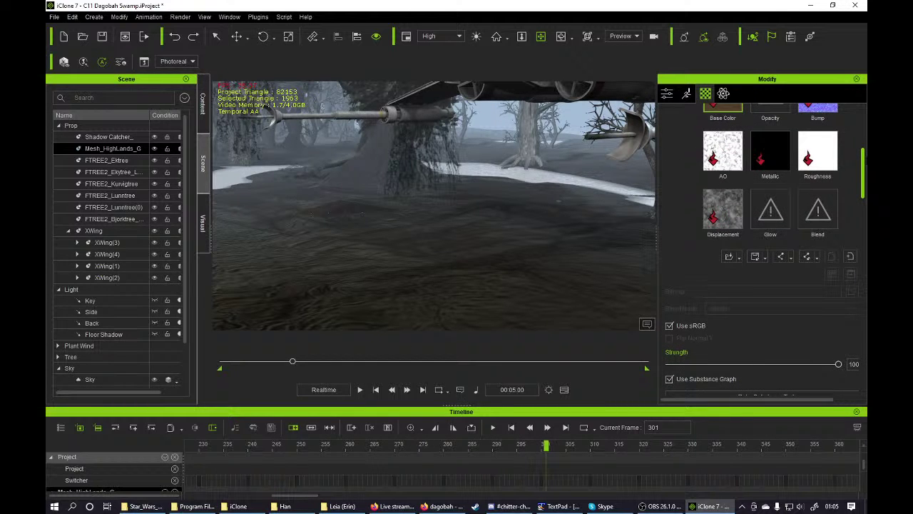
scroll(849, 242, down, 1)
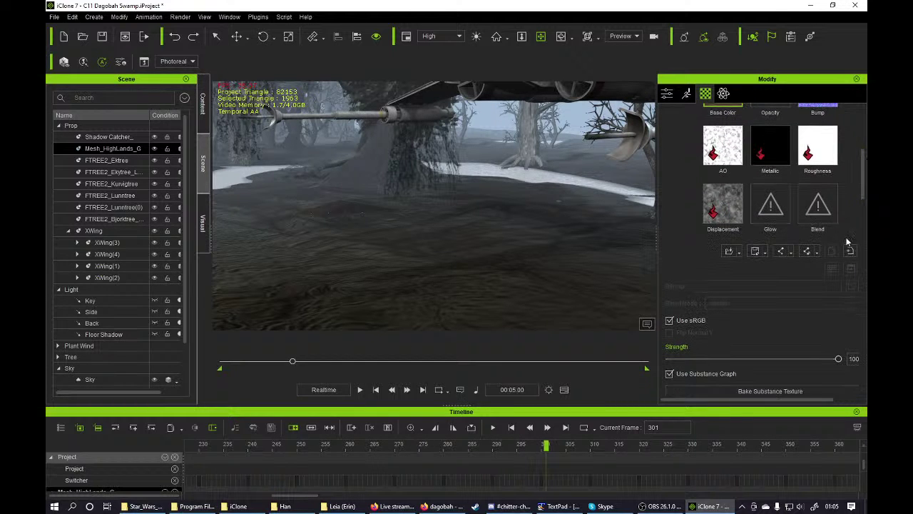
click(820, 109)
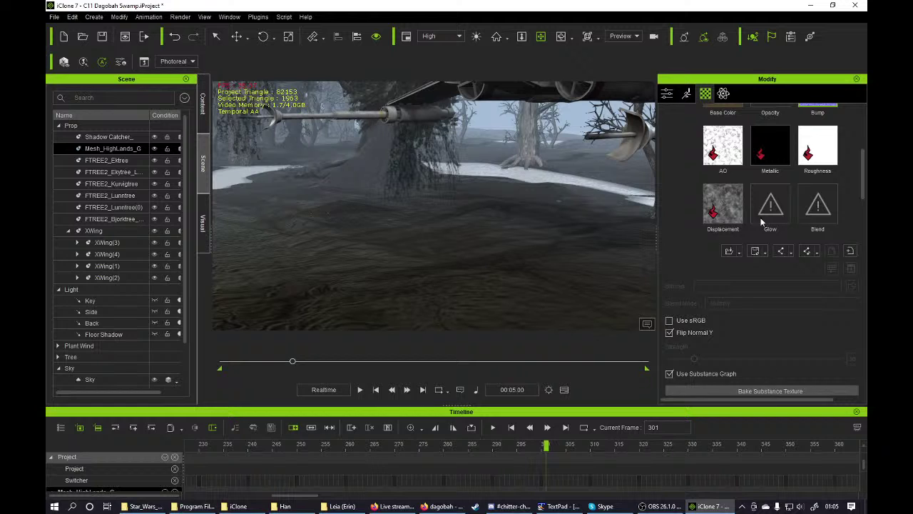
click(723, 146)
click(749, 390)
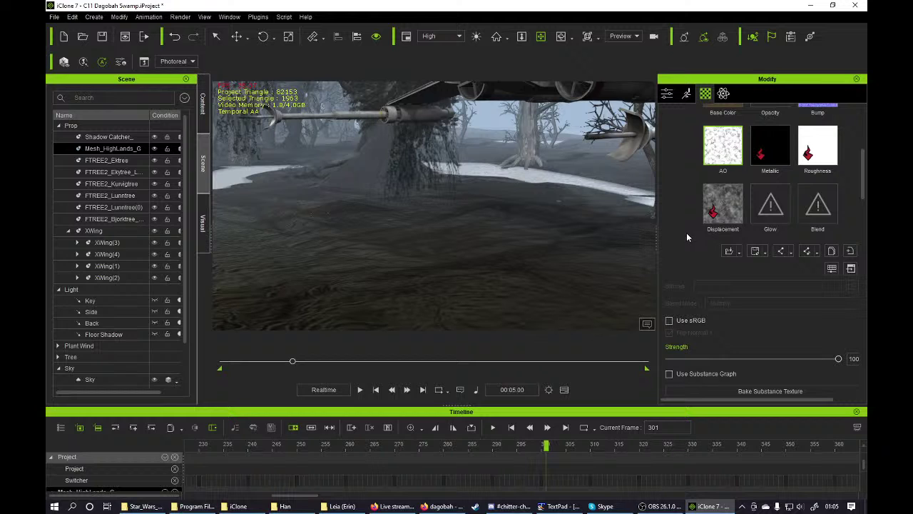
click(755, 135)
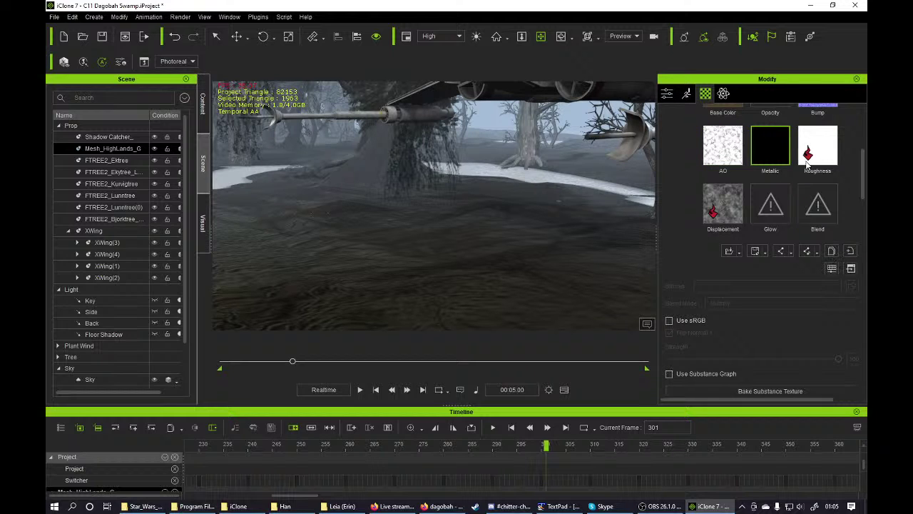
click(756, 388)
click(726, 206)
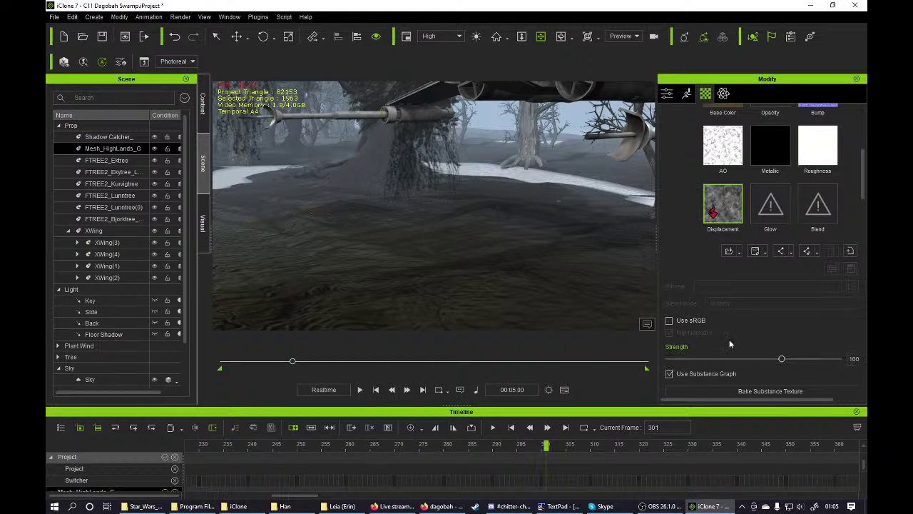
- Set the ground texture's UV tiling to 3 with Lock Ratio and Affect All Channels enabled
scroll(866, 177, down, 5)
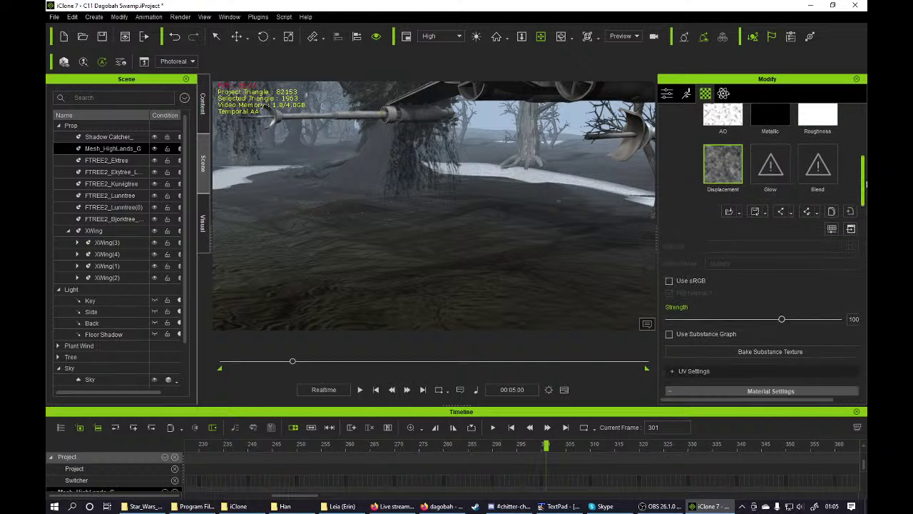
click(674, 257)
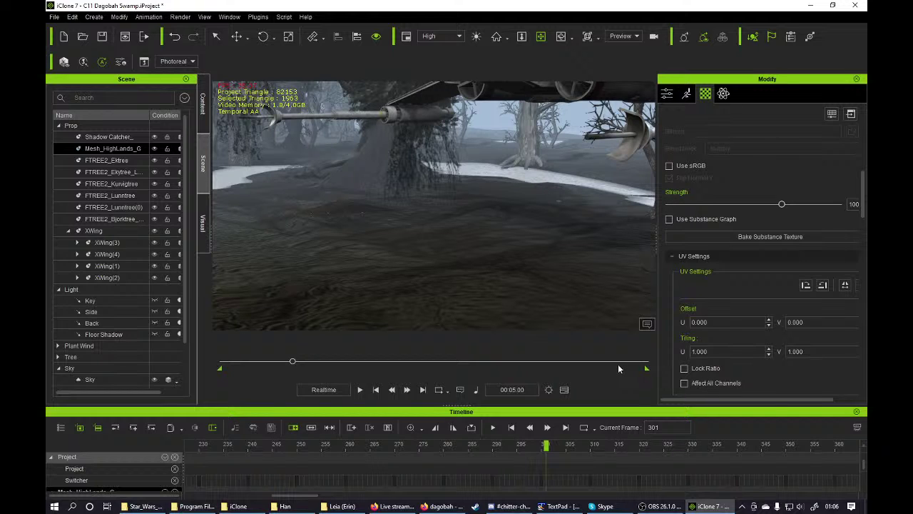
click(739, 383)
click(720, 369)
double_click(722, 352)
text(3)
key(Return)
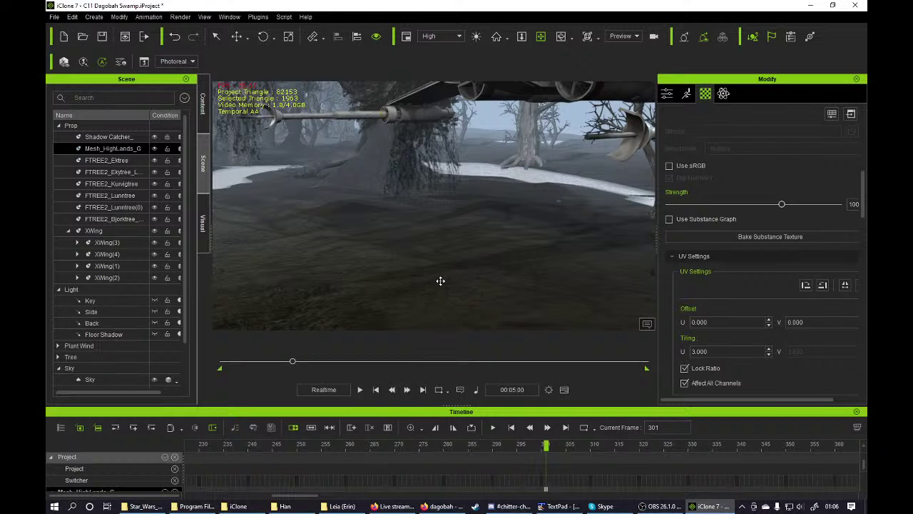
drag(371, 261, 453, 254)
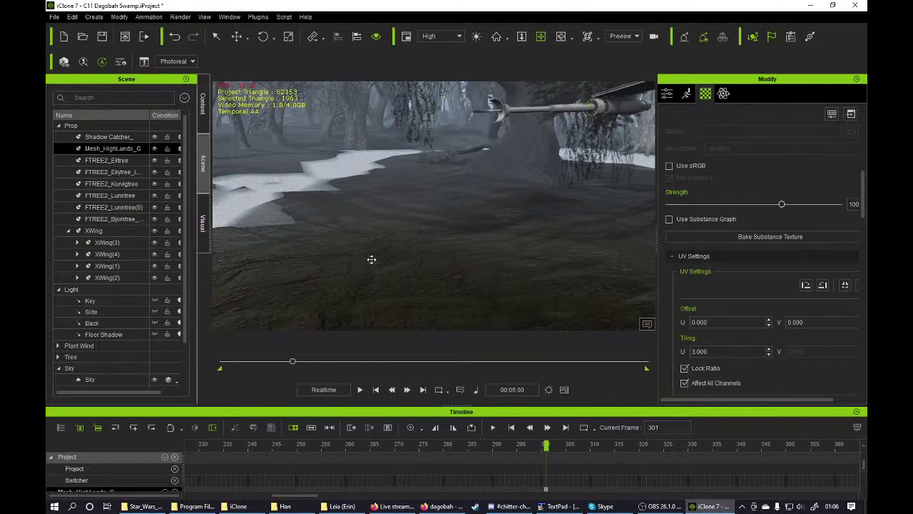
mouse_move(365, 253)
mouse_down()
mouse_move(369, 261)
mouse_move(362, 253)
mouse_up()
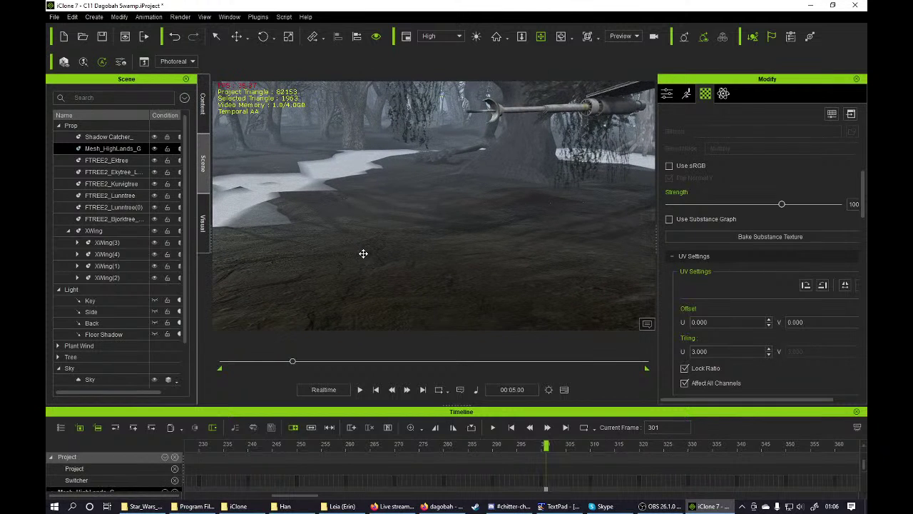
- Browse the Bricks, Fabric and Metal categories of the Substance PBR material templates and examine the retiled ground
click(203, 106)
click(156, 93)
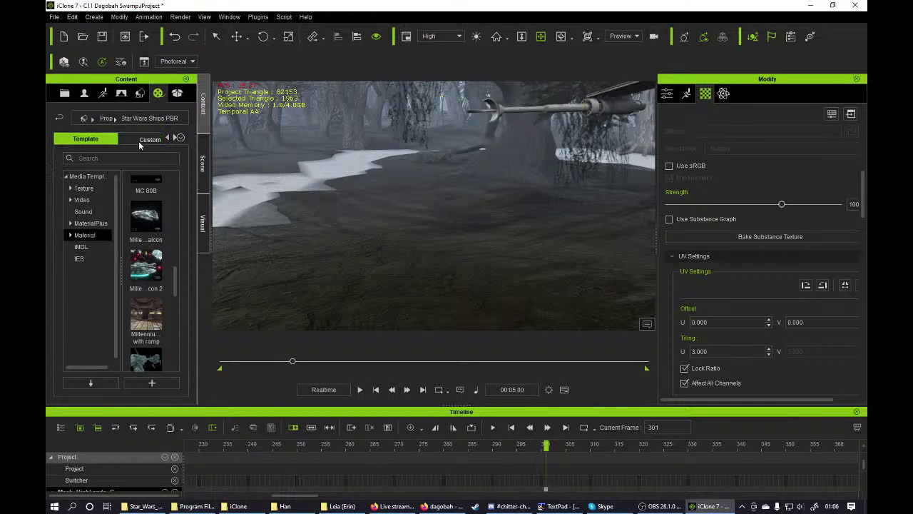
click(75, 246)
click(89, 246)
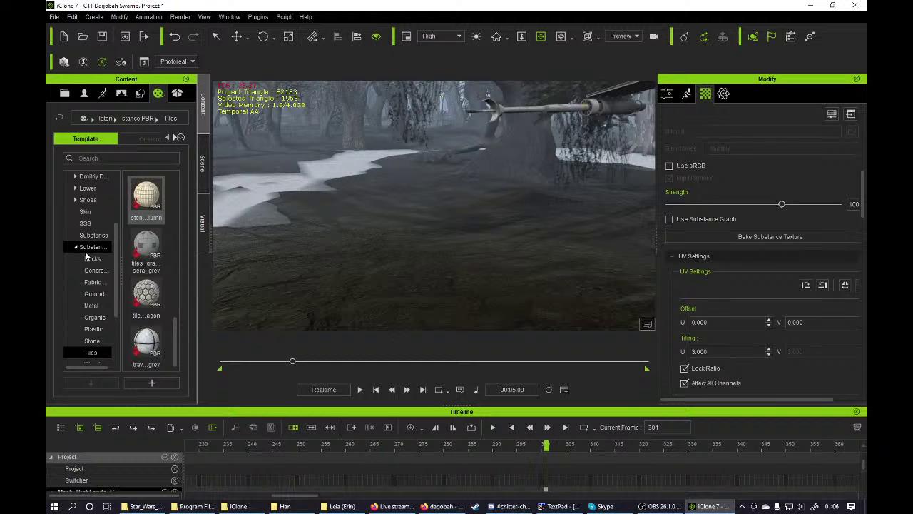
scroll(86, 245, down, 1)
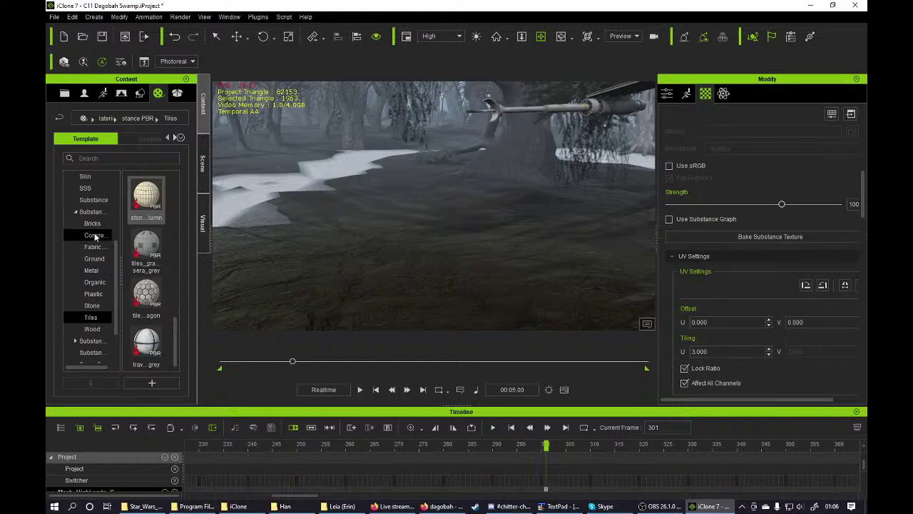
click(93, 226)
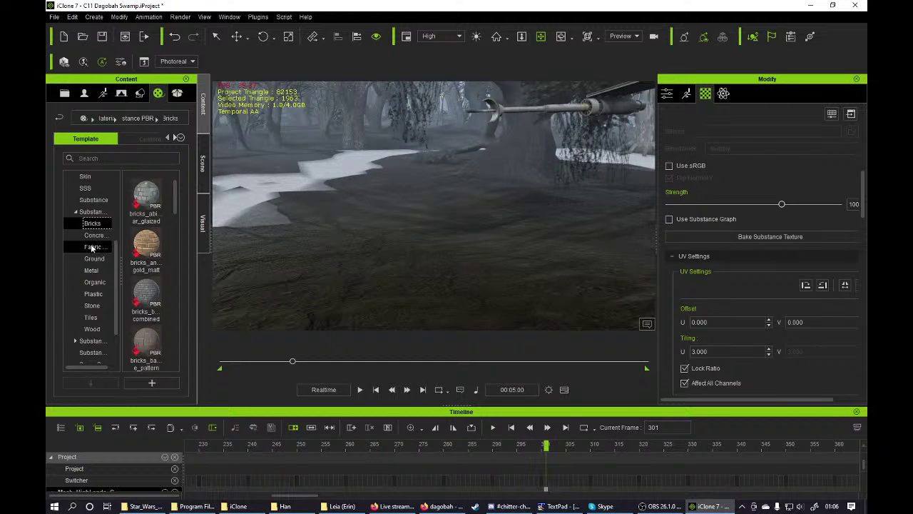
click(91, 247)
click(93, 269)
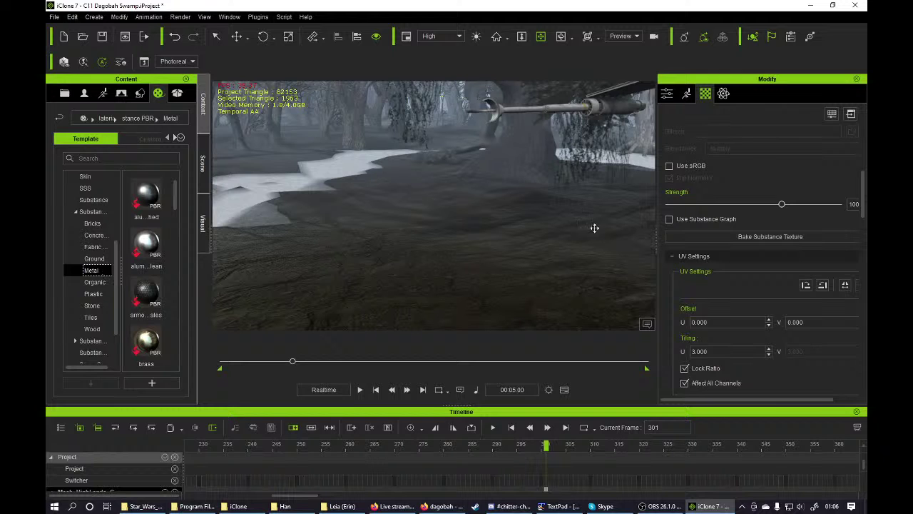
scroll(117, 257, down, 1)
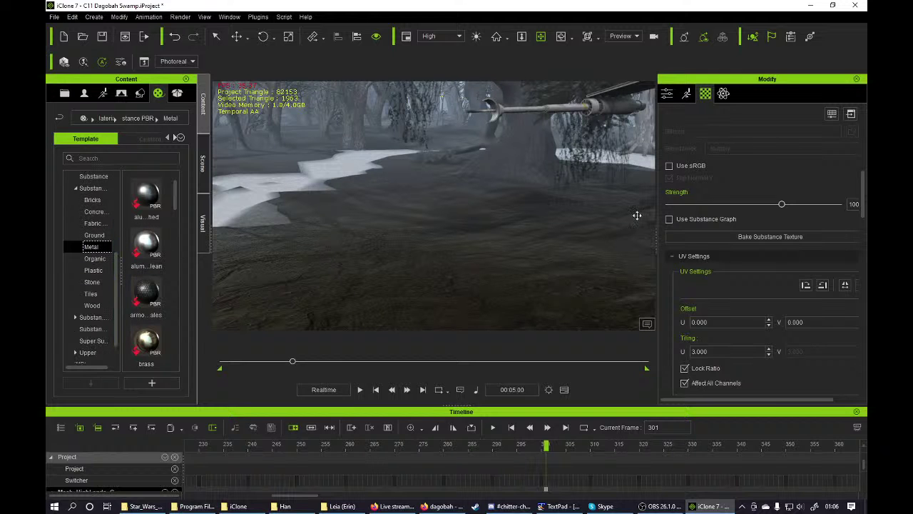
drag(461, 252, 412, 215)
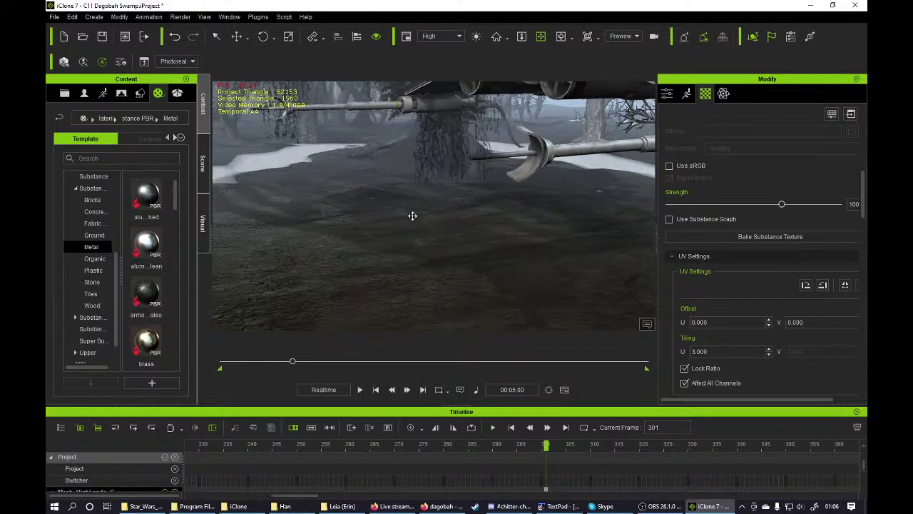
- Enable Smooth Mesh on the Mesh_HighLands_G ground prop and use the Subdivision method
click(204, 174)
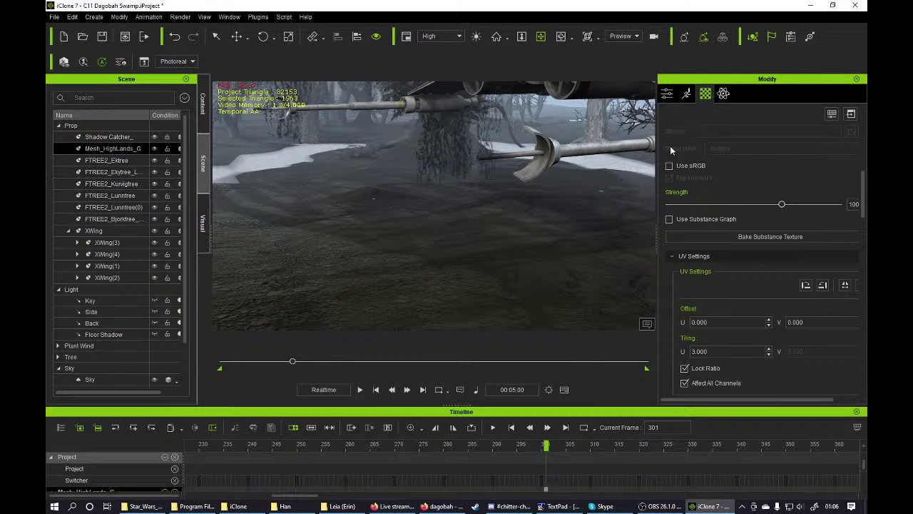
click(667, 94)
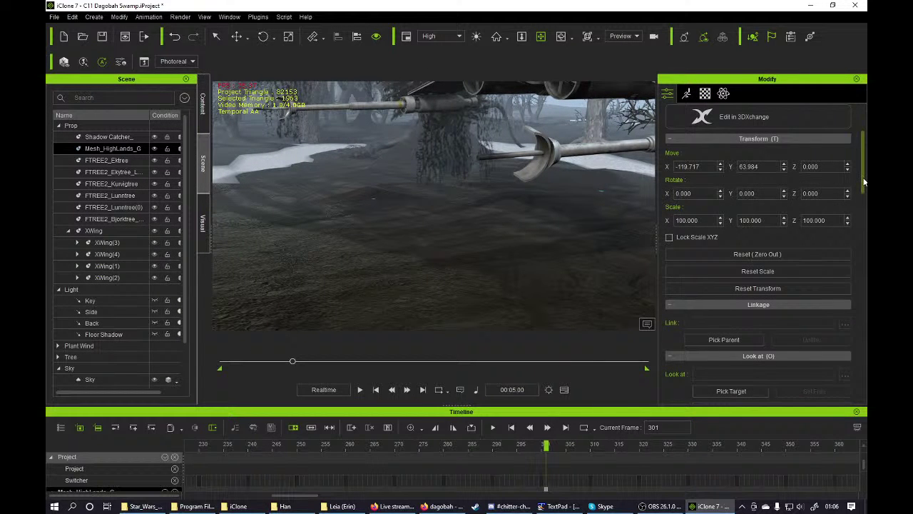
scroll(838, 254, down, 10)
click(704, 254)
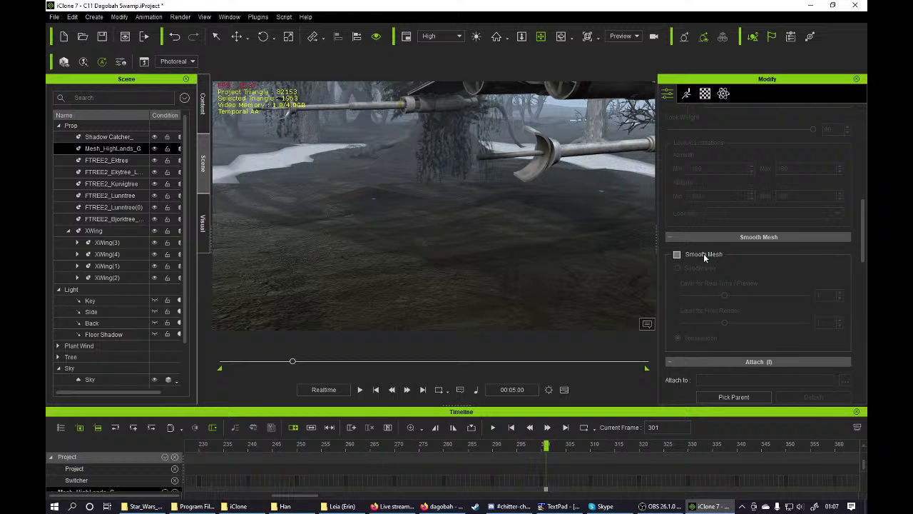
right_drag(483, 215, 623, 247)
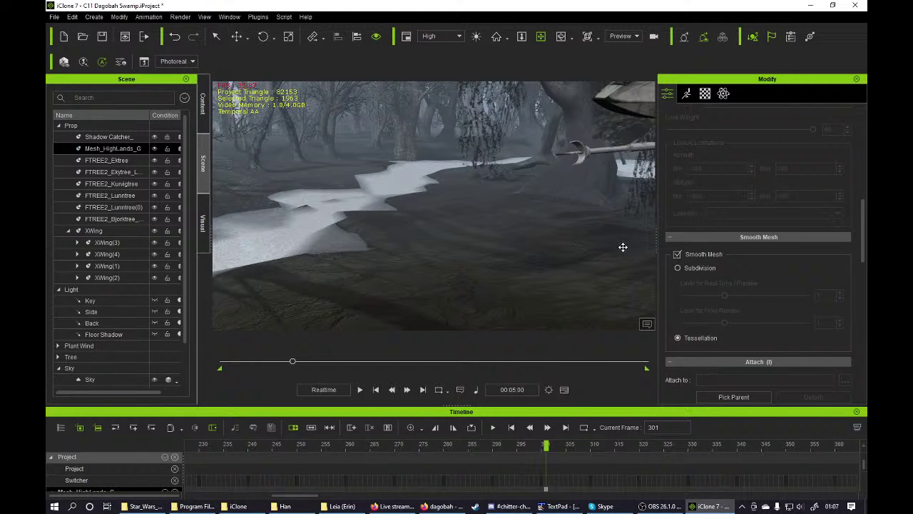
click(678, 269)
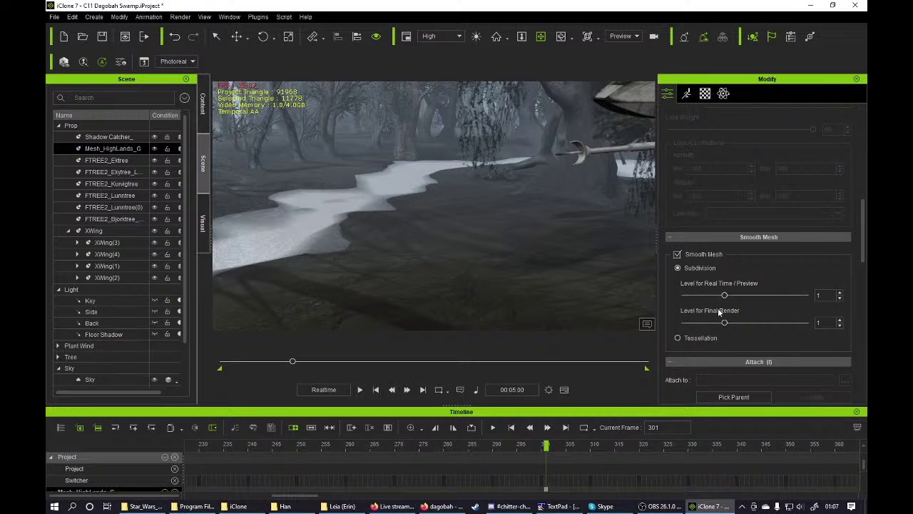
- Set the ground's subdivision level to 3 for both real-time preview and final render, checking the smoothed shoreline
drag(726, 296, 807, 295)
drag(448, 252, 449, 261)
drag(534, 279, 437, 251)
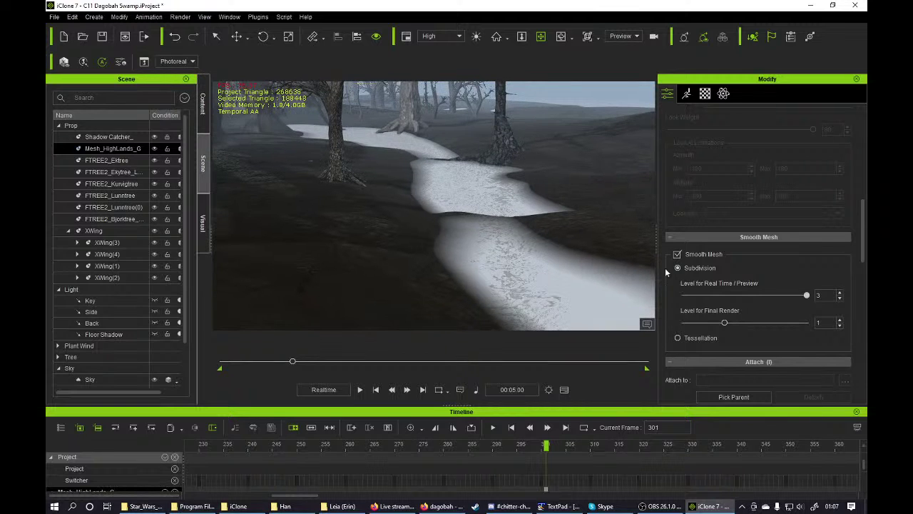
drag(536, 254, 689, 270)
scroll(388, 246, up, 2)
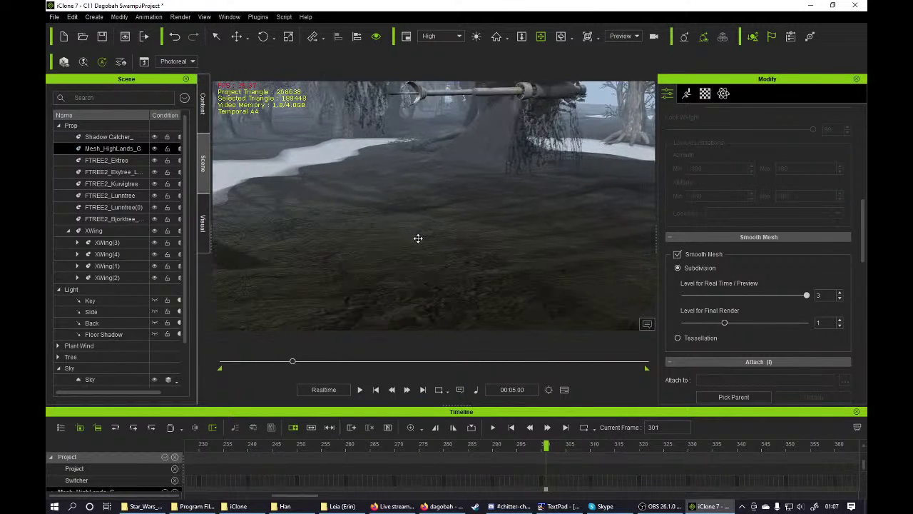
drag(725, 322, 807, 322)
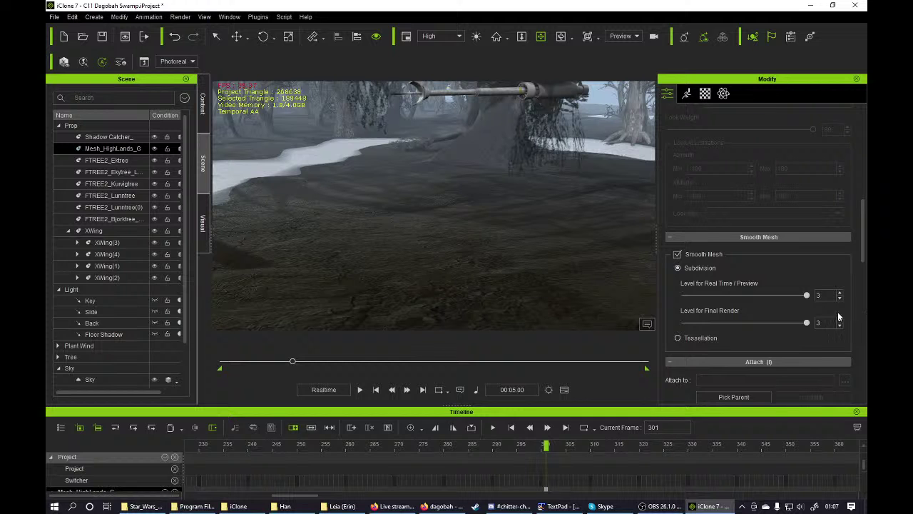
- Set the ground's real-time preview subdivision level to 0 and compare the shoreline from several viewpoints
drag(495, 220, 412, 212)
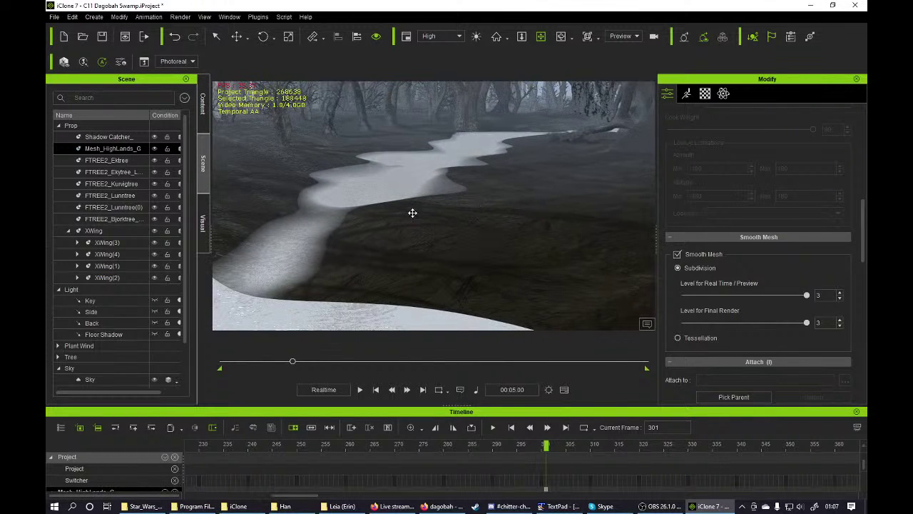
drag(507, 171, 459, 218)
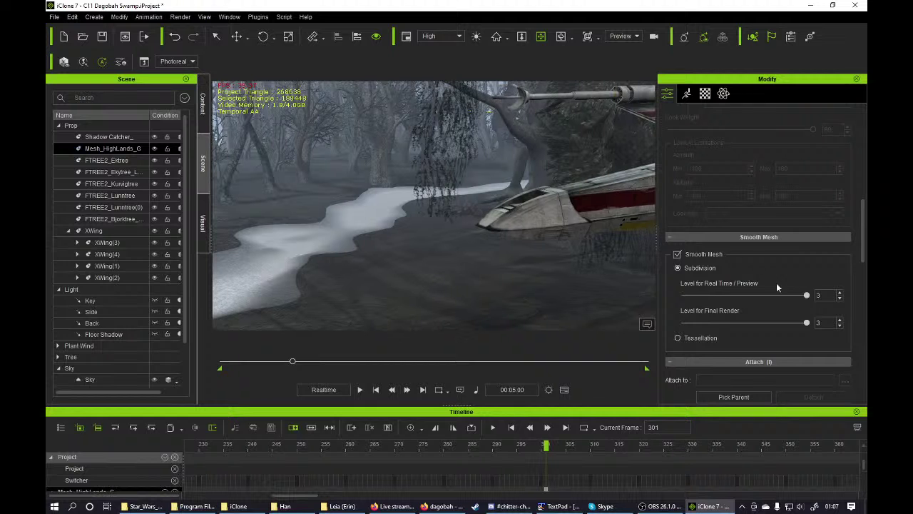
drag(807, 297, 684, 295)
drag(470, 282, 445, 275)
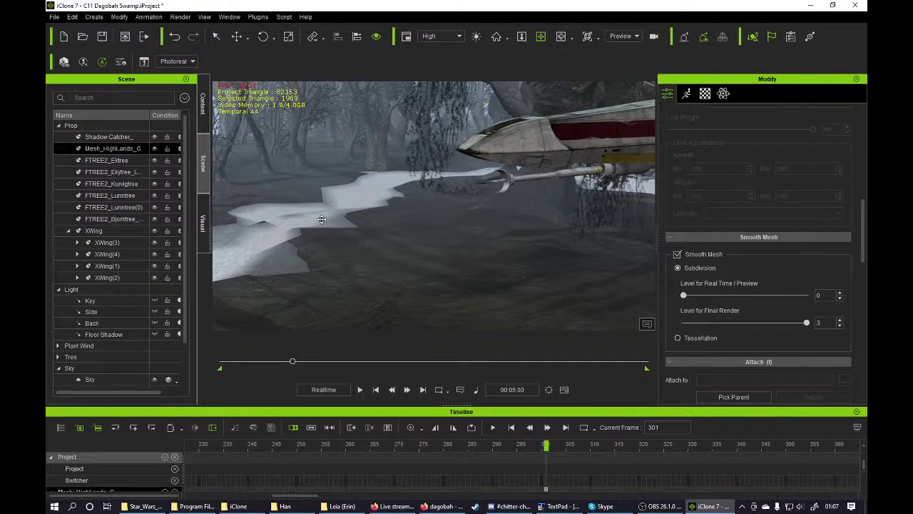
scroll(385, 255, up, 5)
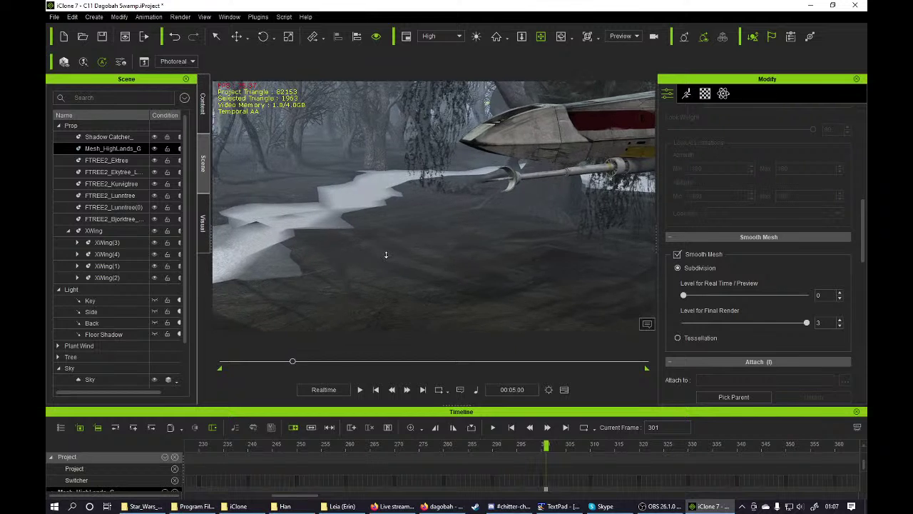
drag(363, 275, 364, 266)
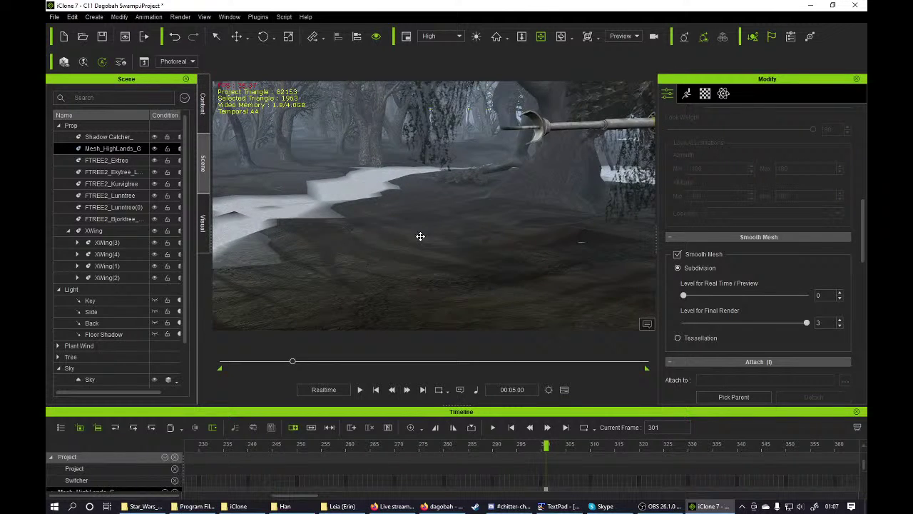
drag(420, 236, 421, 267)
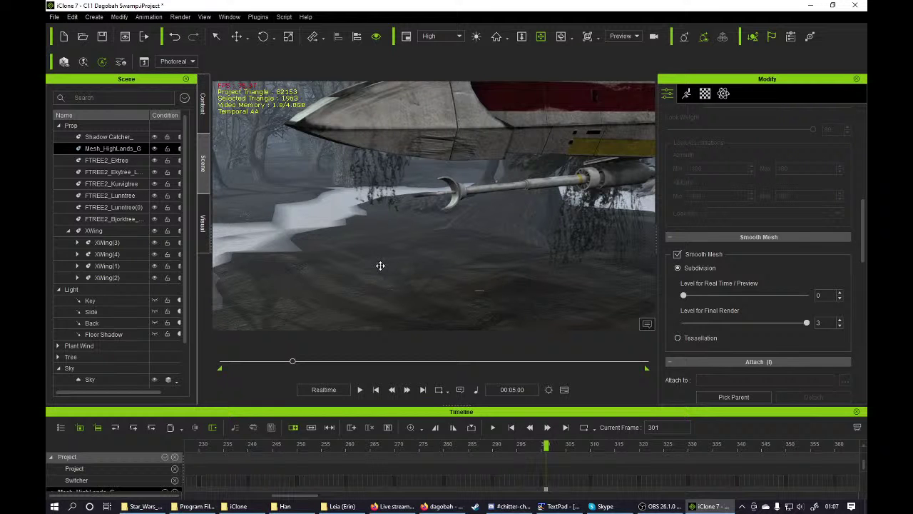
- Examine the hovering X-Wing and the surrounding swamp ground, water and trees from several angles
mouse_move(418, 265)
mouse_down()
mouse_move(461, 261)
mouse_move(416, 273)
mouse_move(412, 284)
mouse_move(416, 273)
mouse_move(424, 277)
mouse_up()
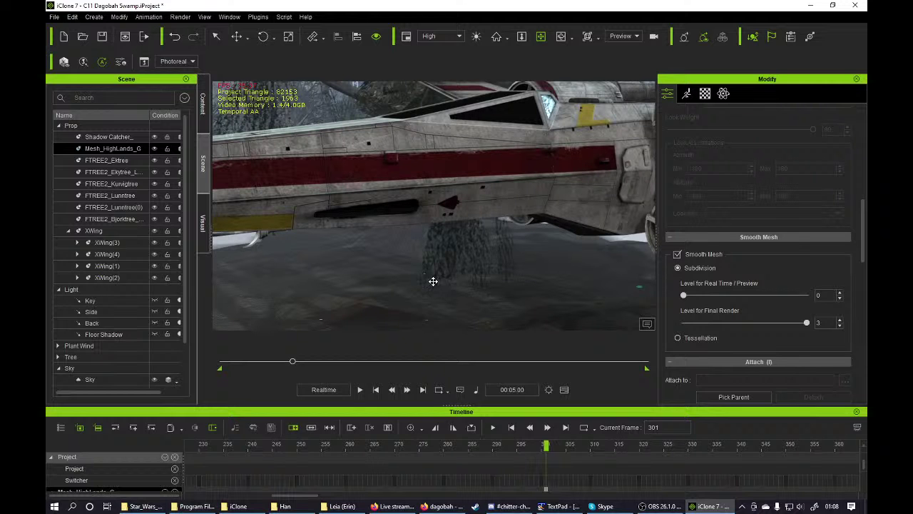
drag(426, 276, 447, 258)
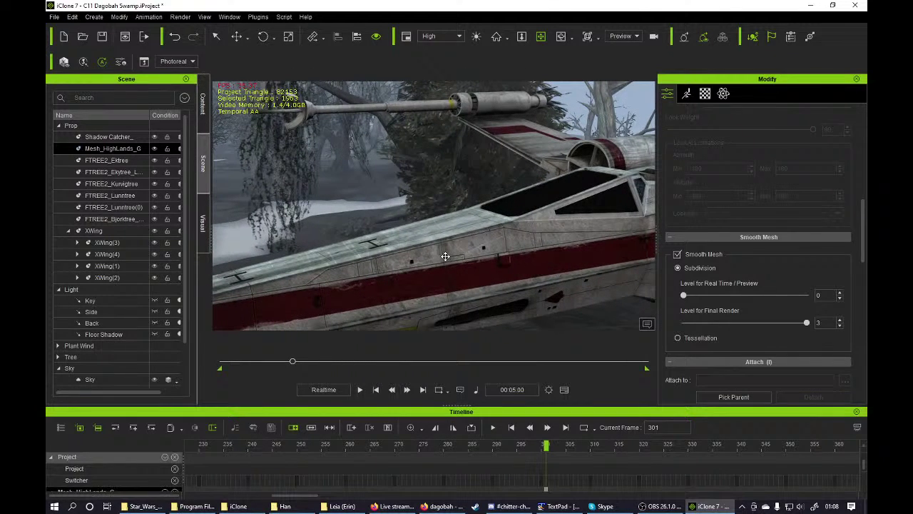
drag(460, 233, 458, 261)
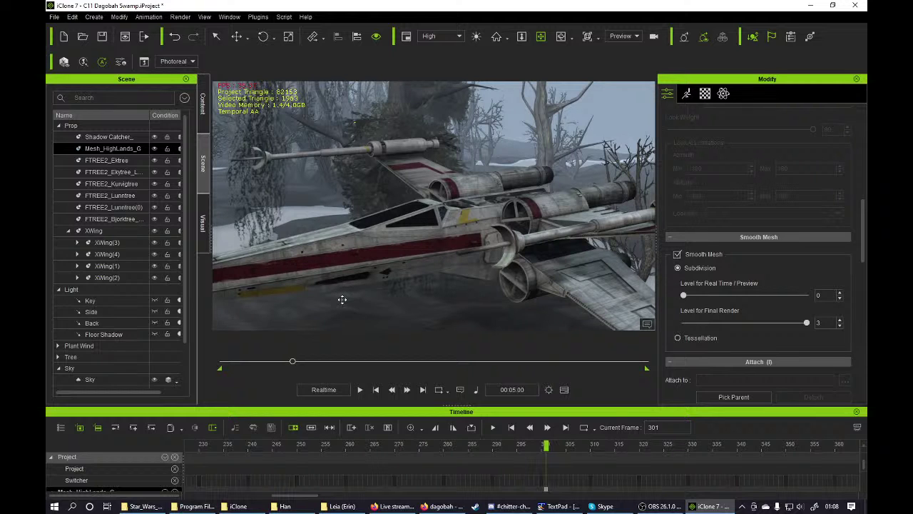
right_drag(383, 253, 441, 257)
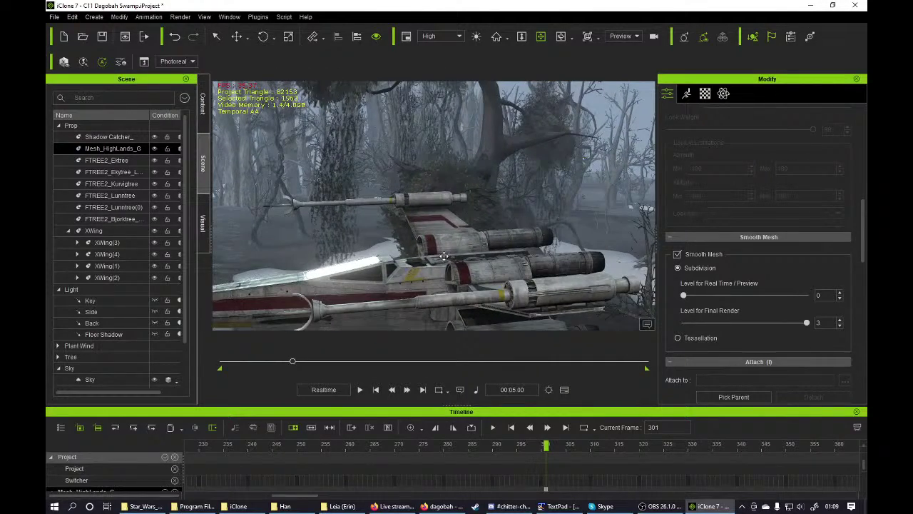
right_drag(481, 286, 489, 267)
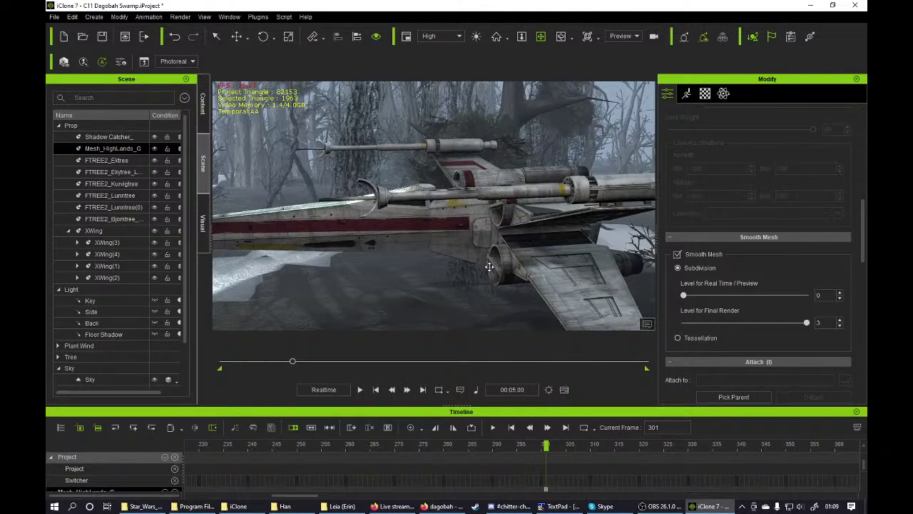
right_drag(402, 264, 463, 276)
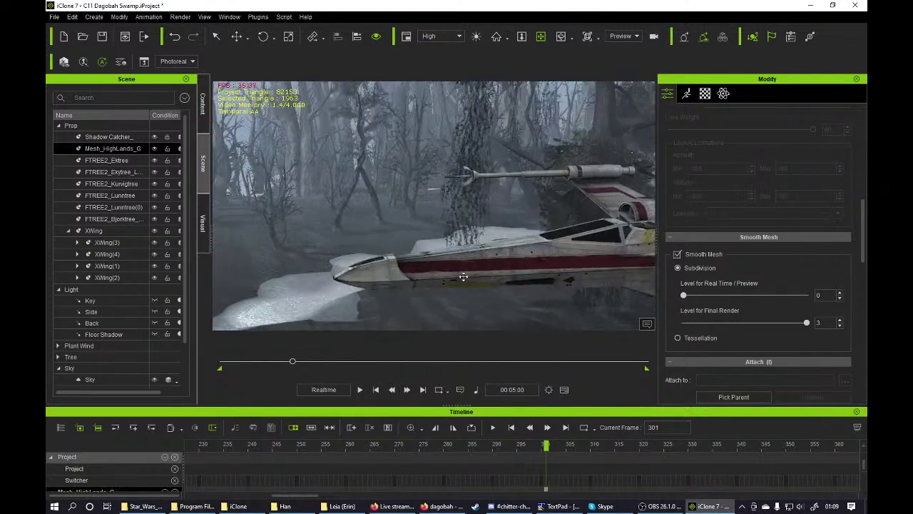
drag(464, 277, 460, 266)
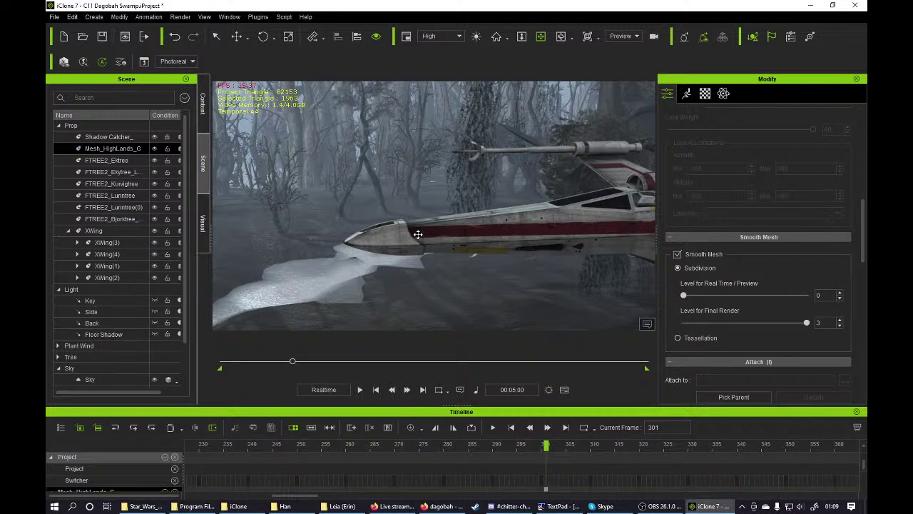
drag(394, 224, 359, 251)
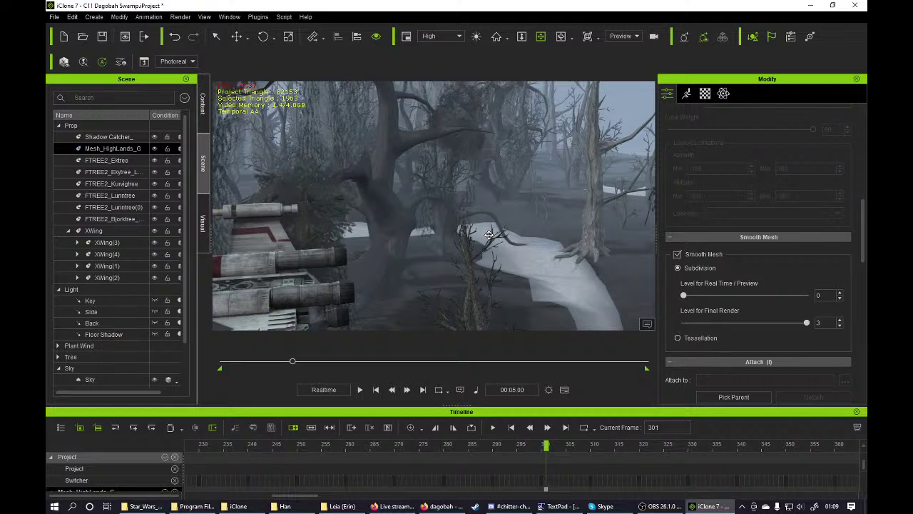
drag(504, 260, 481, 220)
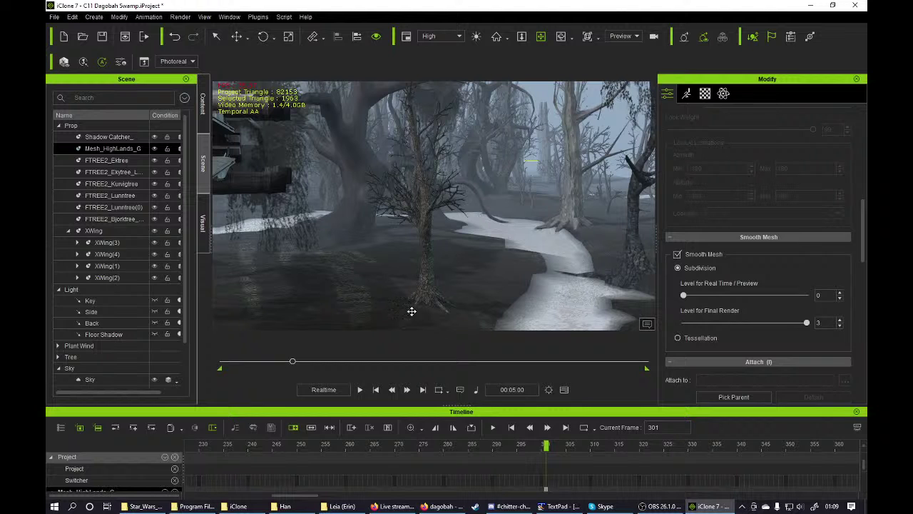
- Play the X-Wing animation from the first frame and stop it at about 19 seconds
drag(293, 362, 171, 374)
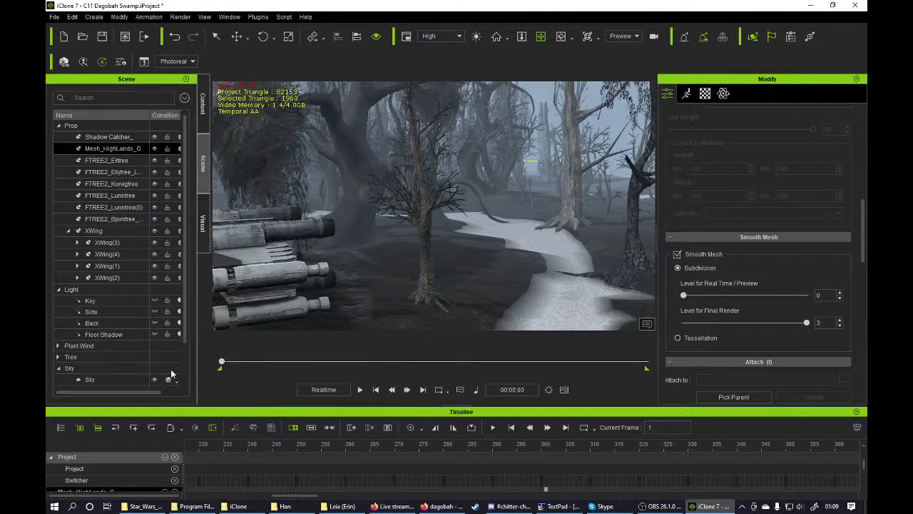
click(359, 389)
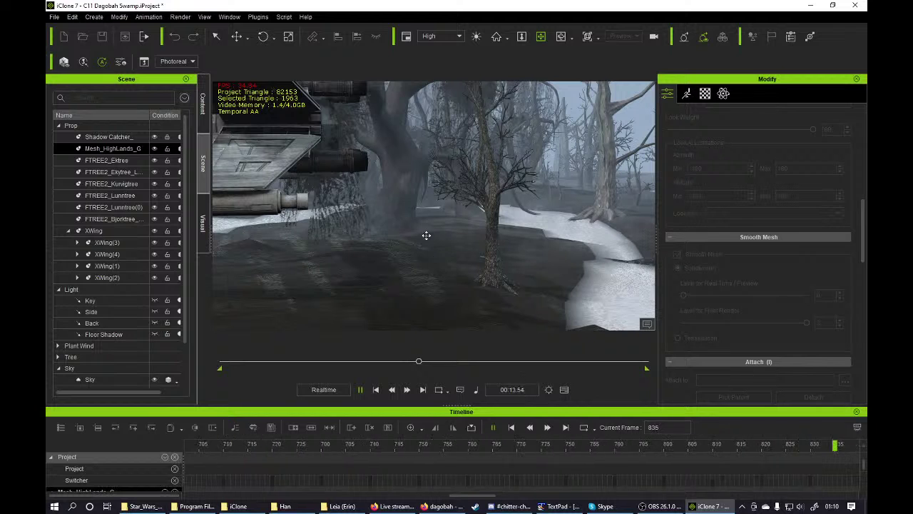
click(361, 391)
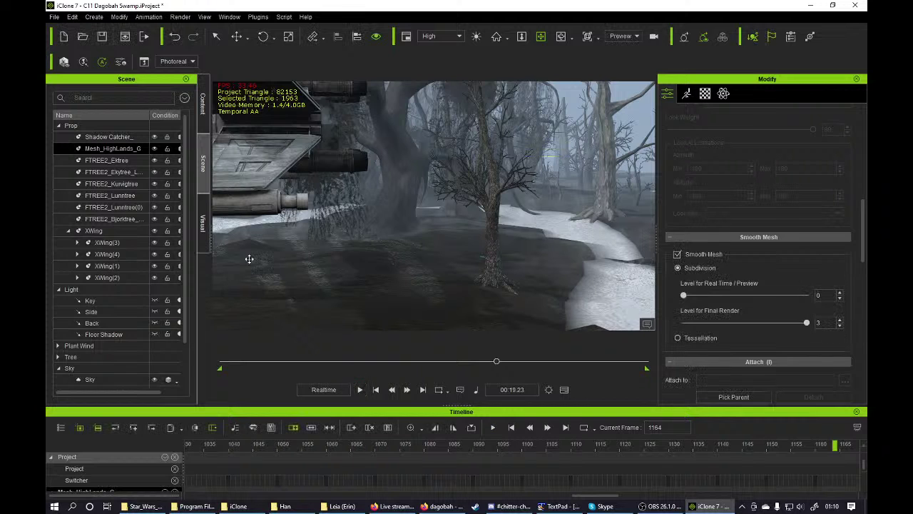
- Set the ambient occlusion Blend, Strength, Range and Sharpness to 100 and Bias to 0, checking the shading around the trees
click(202, 224)
drag(189, 193, 188, 127)
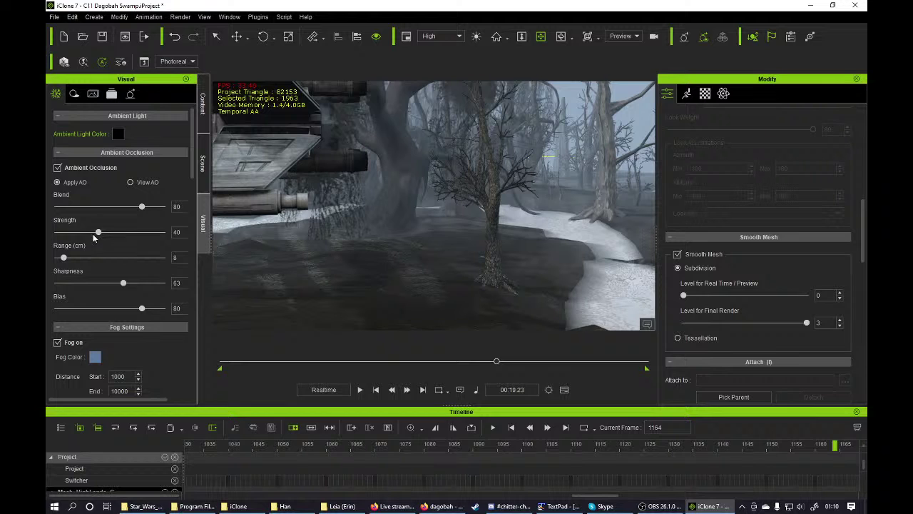
drag(97, 234, 119, 235)
drag(141, 309, 170, 309)
drag(64, 258, 160, 262)
drag(163, 309, 57, 312)
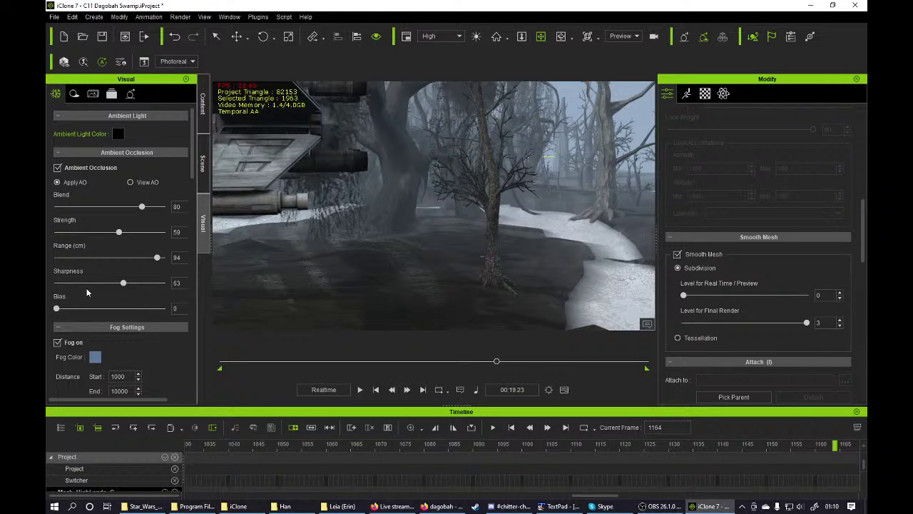
mouse_move(159, 258)
mouse_down()
mouse_move(81, 261)
mouse_move(175, 261)
mouse_up()
drag(119, 233, 188, 232)
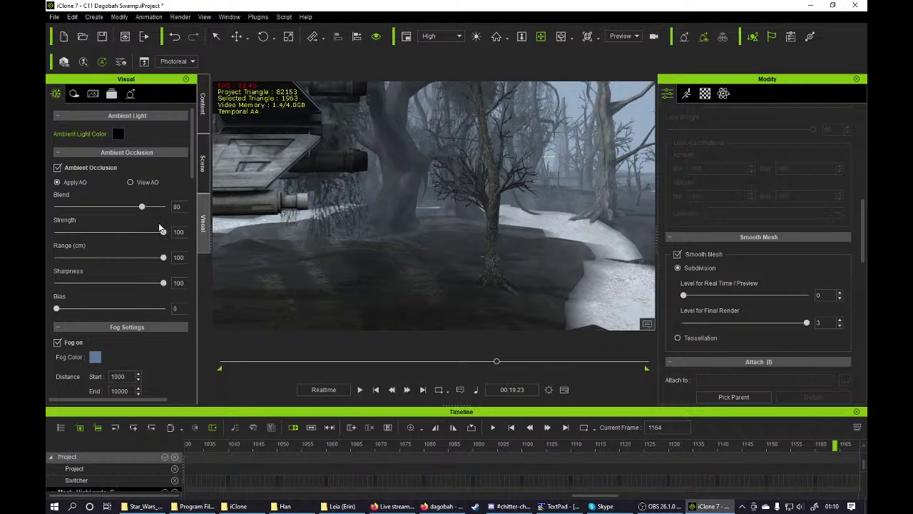
drag(142, 206, 222, 215)
drag(335, 150, 415, 253)
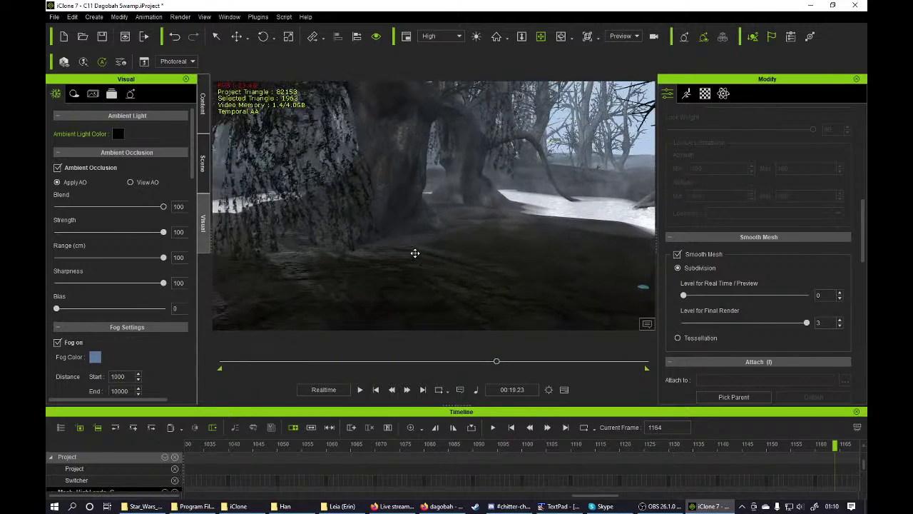
drag(342, 225, 366, 264)
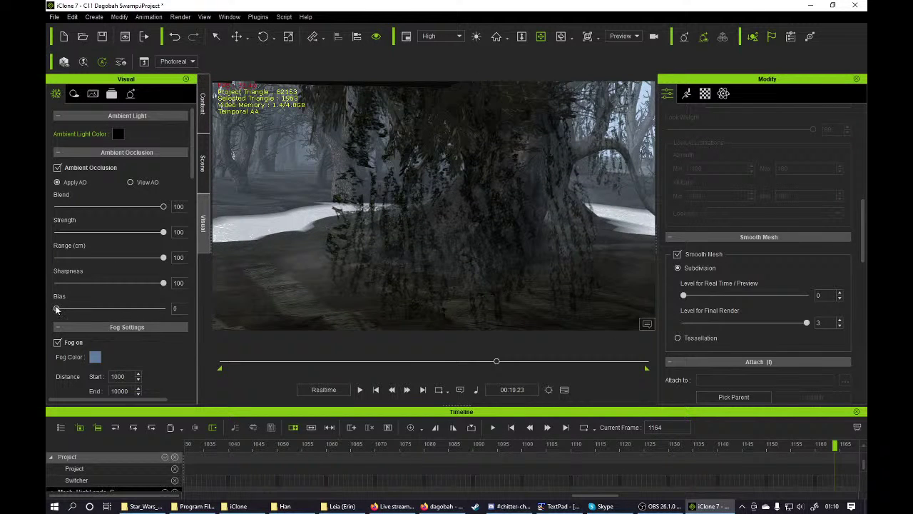
- Try ambient occlusion values of Bias 16, Sharpness 57 and Range 80 cm while viewing the tree trunks
mouse_move(56, 308)
mouse_down()
mouse_move(100, 307)
mouse_move(73, 307)
mouse_up()
drag(499, 229, 441, 230)
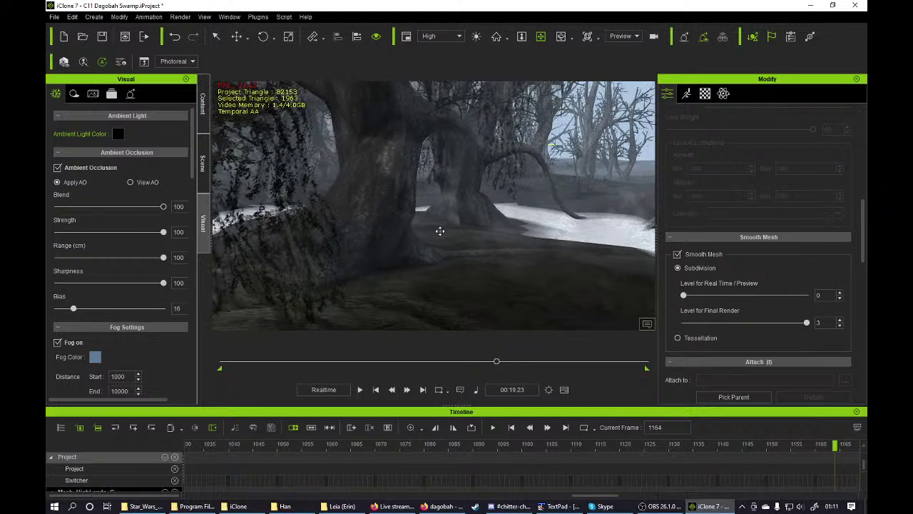
drag(163, 283, 118, 284)
drag(162, 258, 141, 258)
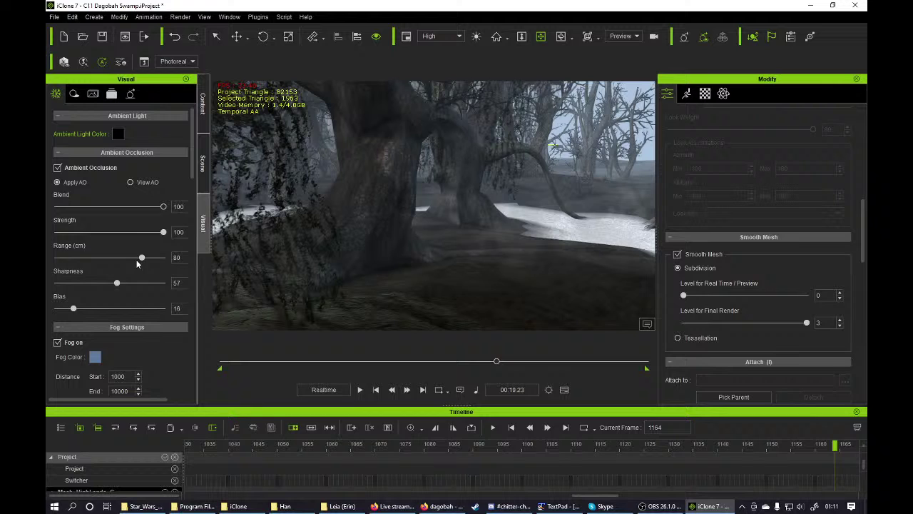
- Set the ambient occlusion Range to 15 cm and Sharpness to 10, and reset Bias to 20 and Strength to 50
click(71, 257)
click(67, 283)
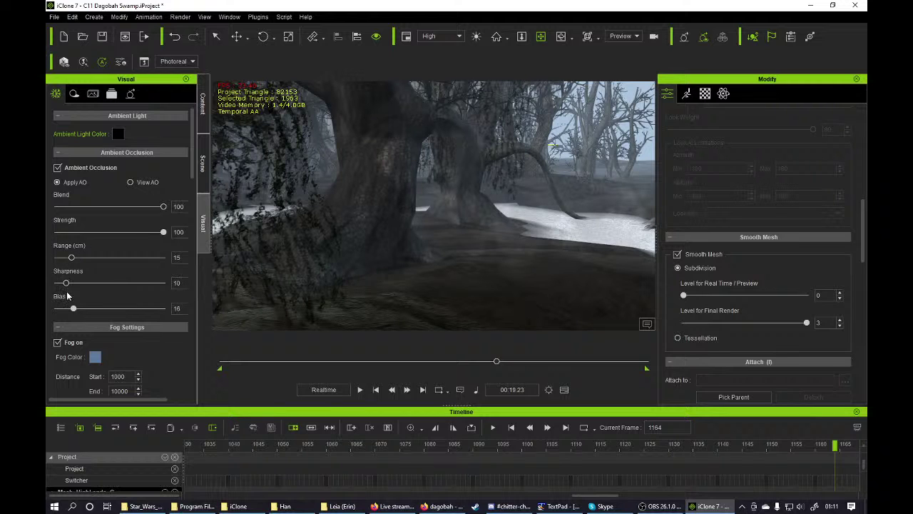
double_click(59, 298)
double_click(68, 224)
- Examine the ambient occlusion shading on the trees, ground and X-Wing from close and distant viewpoints
scroll(456, 232, down, 2)
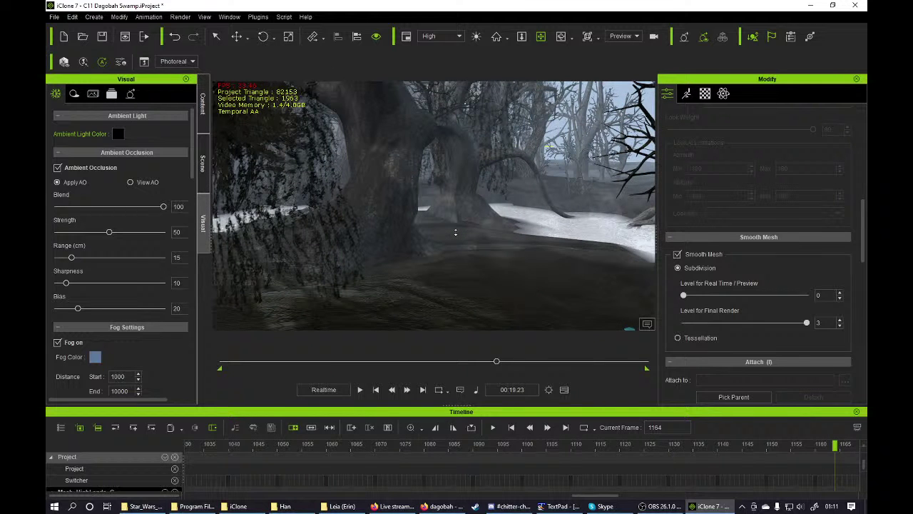
drag(455, 234, 434, 249)
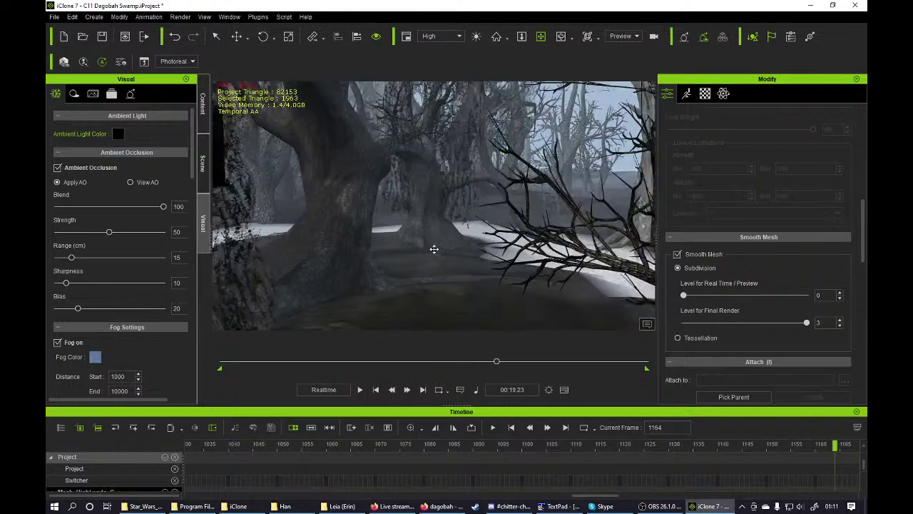
scroll(434, 249, up, 10)
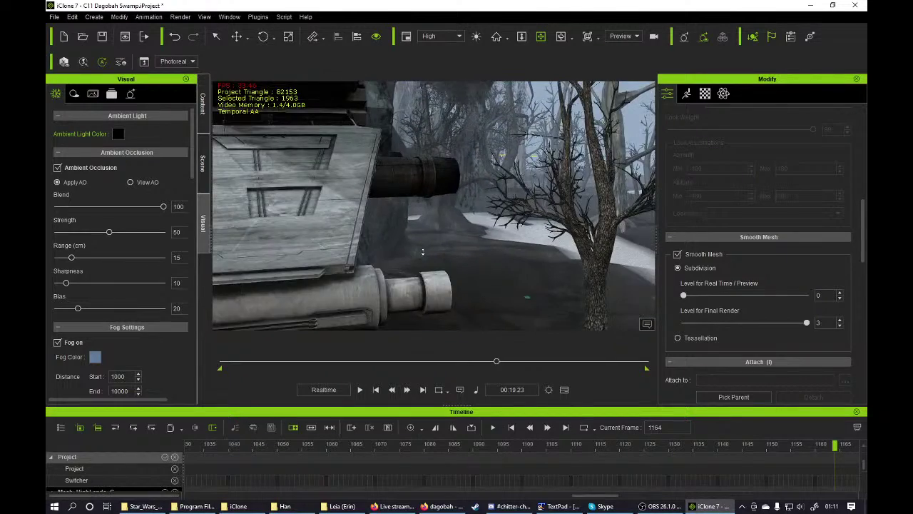
scroll(423, 253, down, 8)
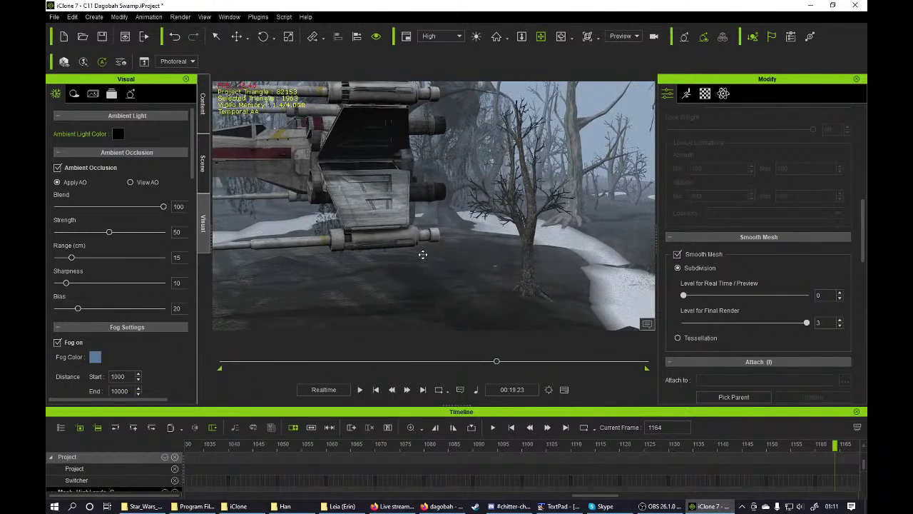
scroll(423, 256, down, 2)
drag(410, 265, 454, 270)
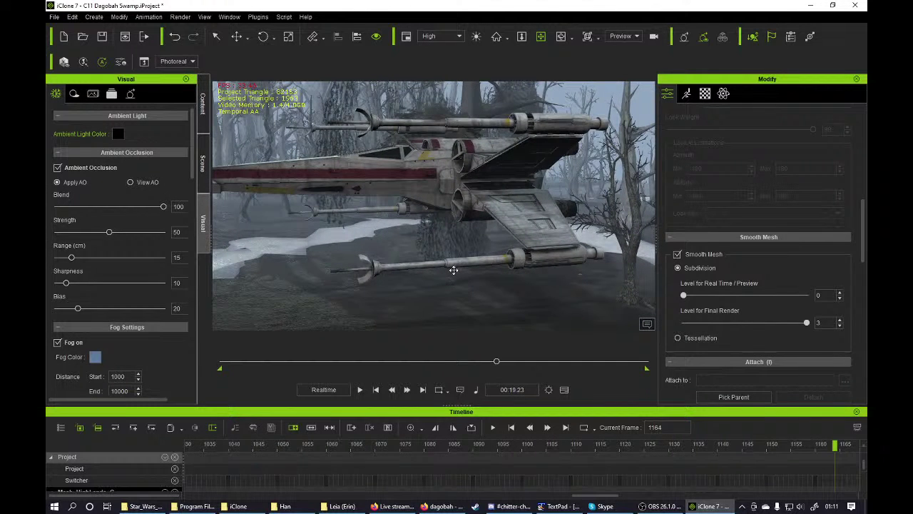
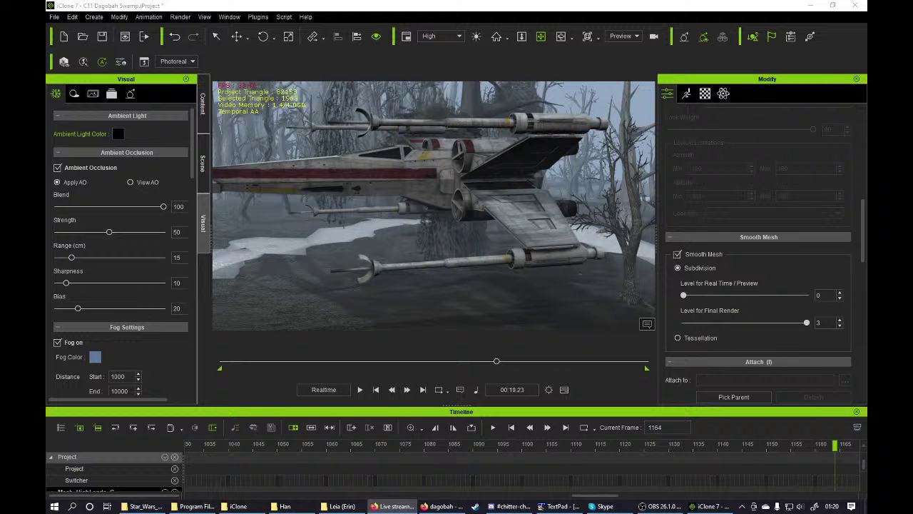
right_drag(489, 183, 428, 169)
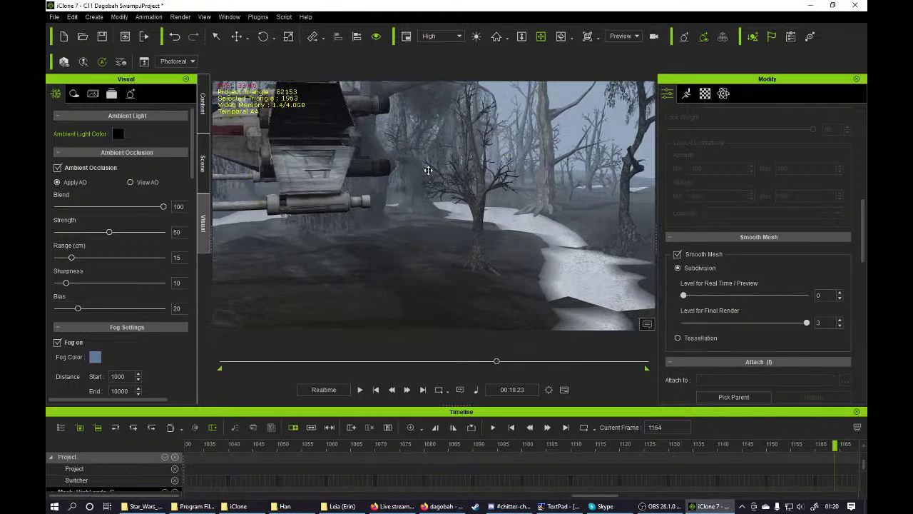
middle_drag(428, 171, 410, 174)
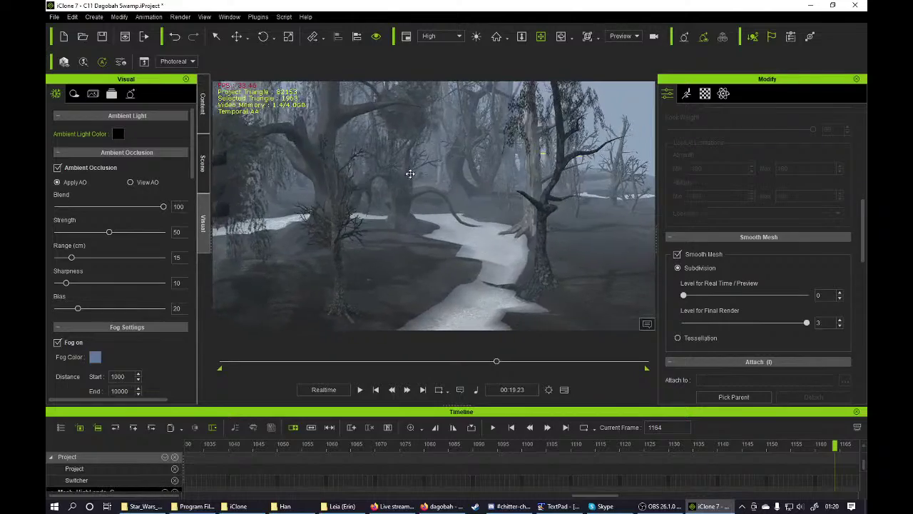
right_drag(411, 173, 457, 245)
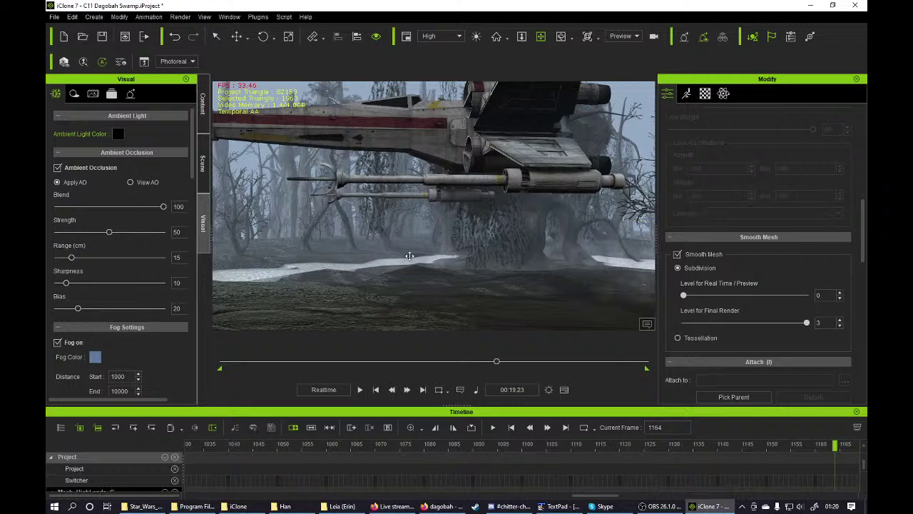